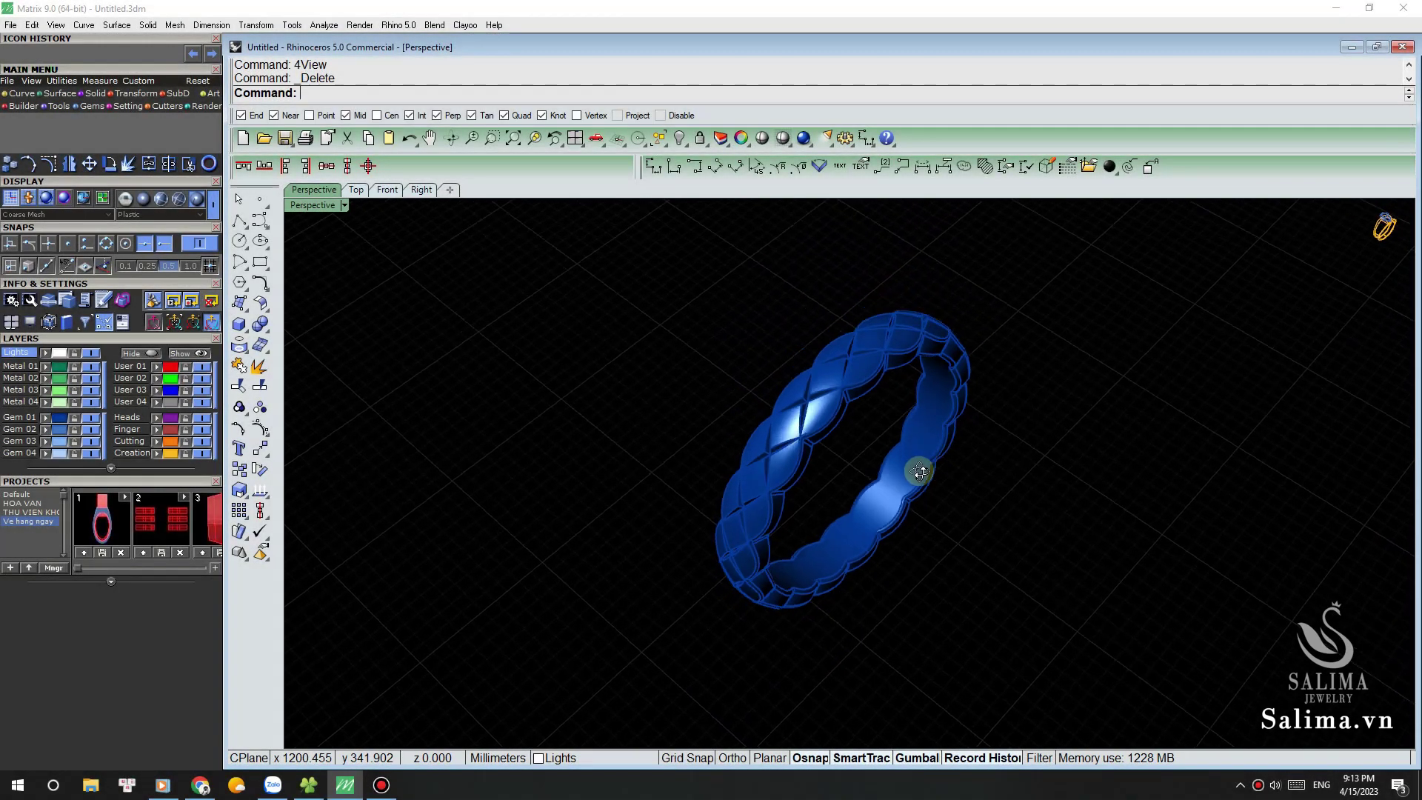
Step: Orbit the Perspective view to inspect the inner side of the finished ring
mouse_move(910, 519)
right_mouse_down()
mouse_move(918, 432)
mouse_move(899, 403)
mouse_move(845, 387)
mouse_move(669, 397)
mouse_move(522, 452)
mouse_move(460, 442)
mouse_move(596, 472)
mouse_move(765, 457)
mouse_move(835, 425)
mouse_move(853, 395)
mouse_move(831, 355)
mouse_move(809, 340)
mouse_move(647, 345)
mouse_move(974, 352)
right_mouse_up()
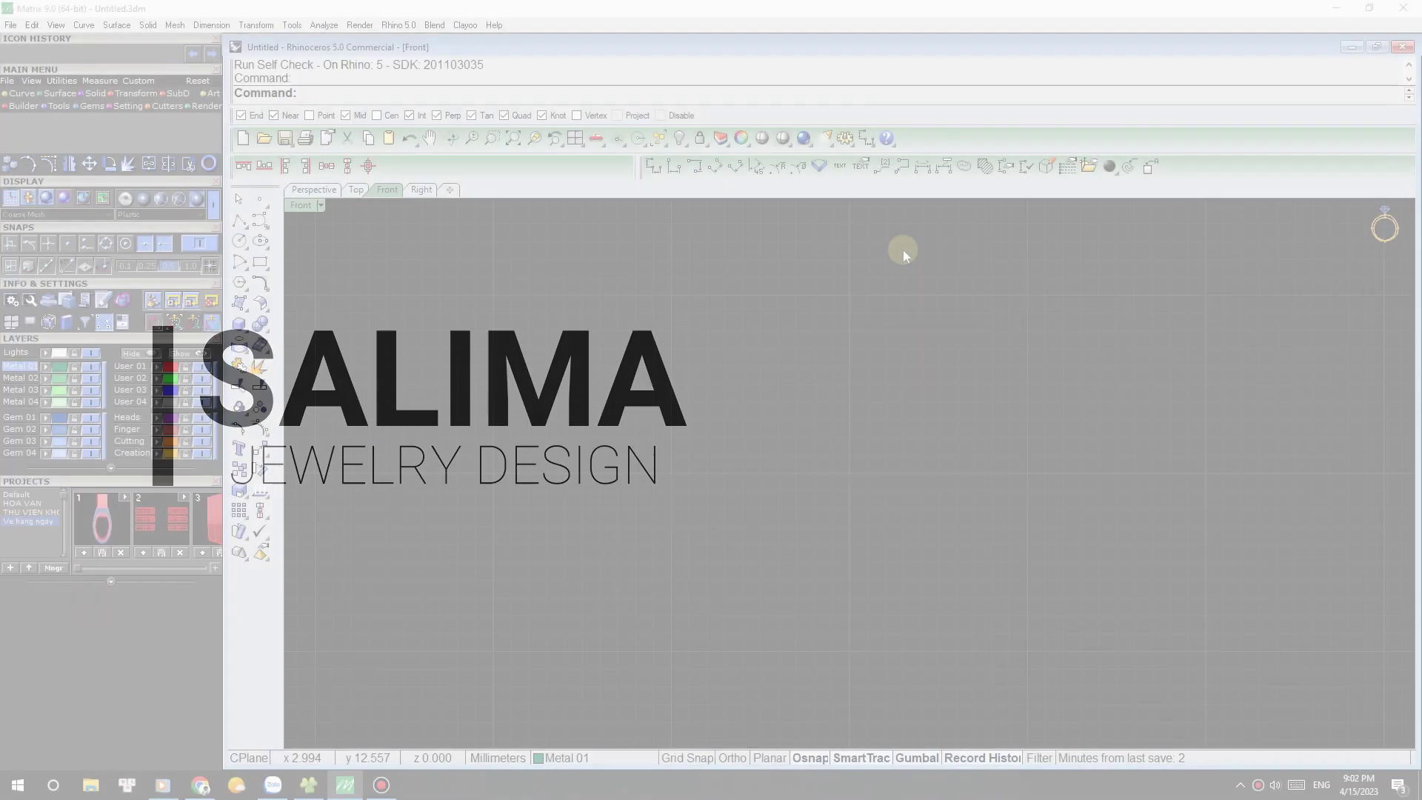
Step: Draw a 20 mm circle centred at the origin on the Gem 01 layer
type("circle")
key("Return")
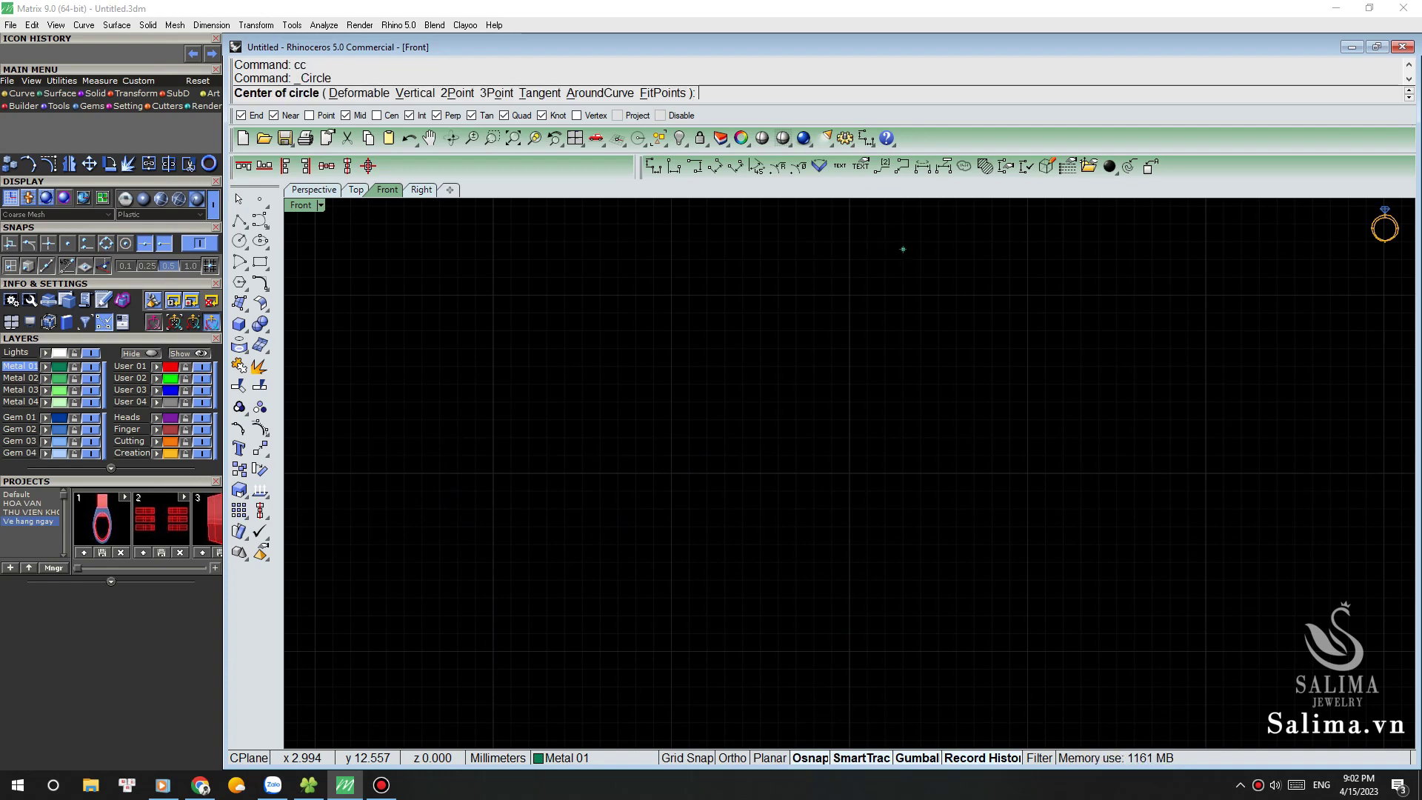
type("0")
key("Return")
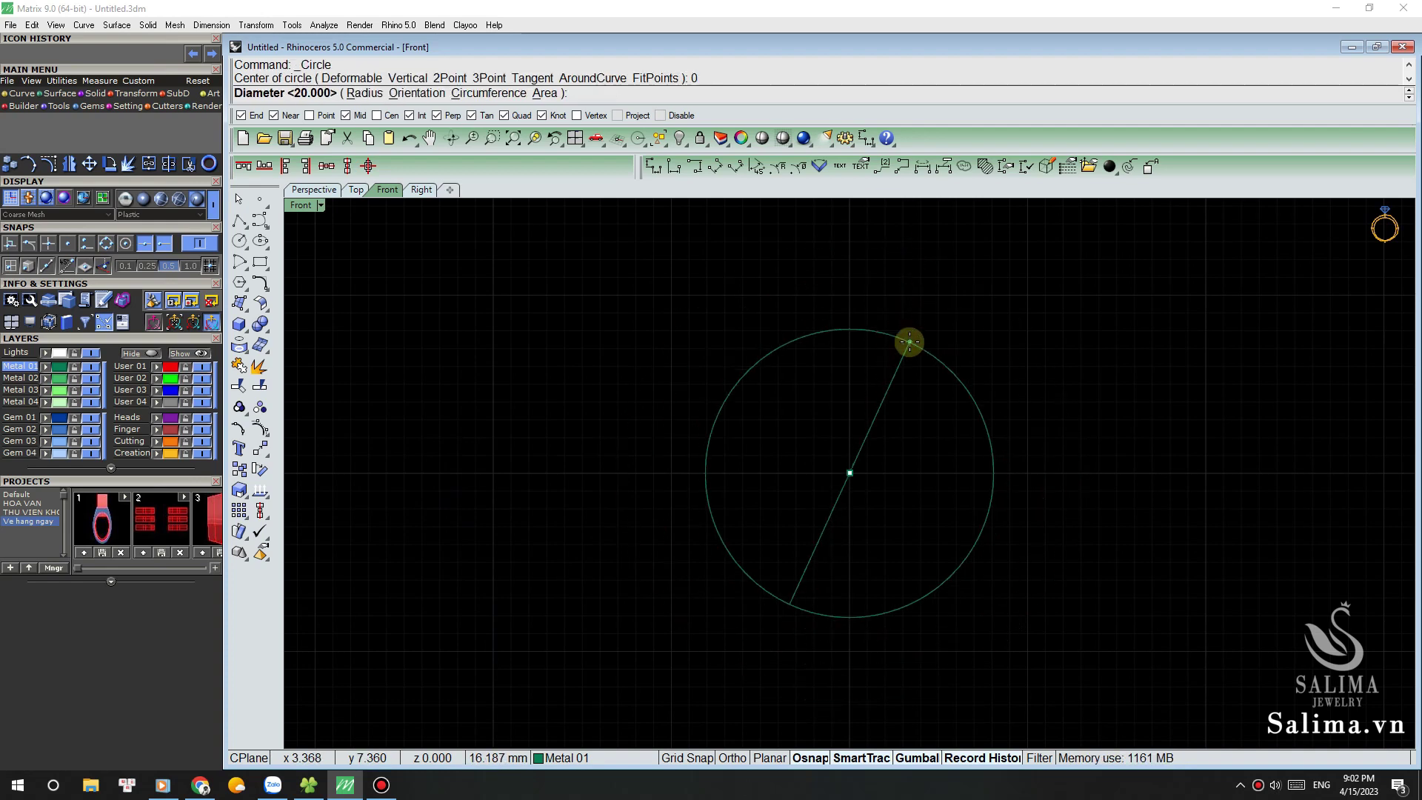
type("20")
left_click(909, 342)
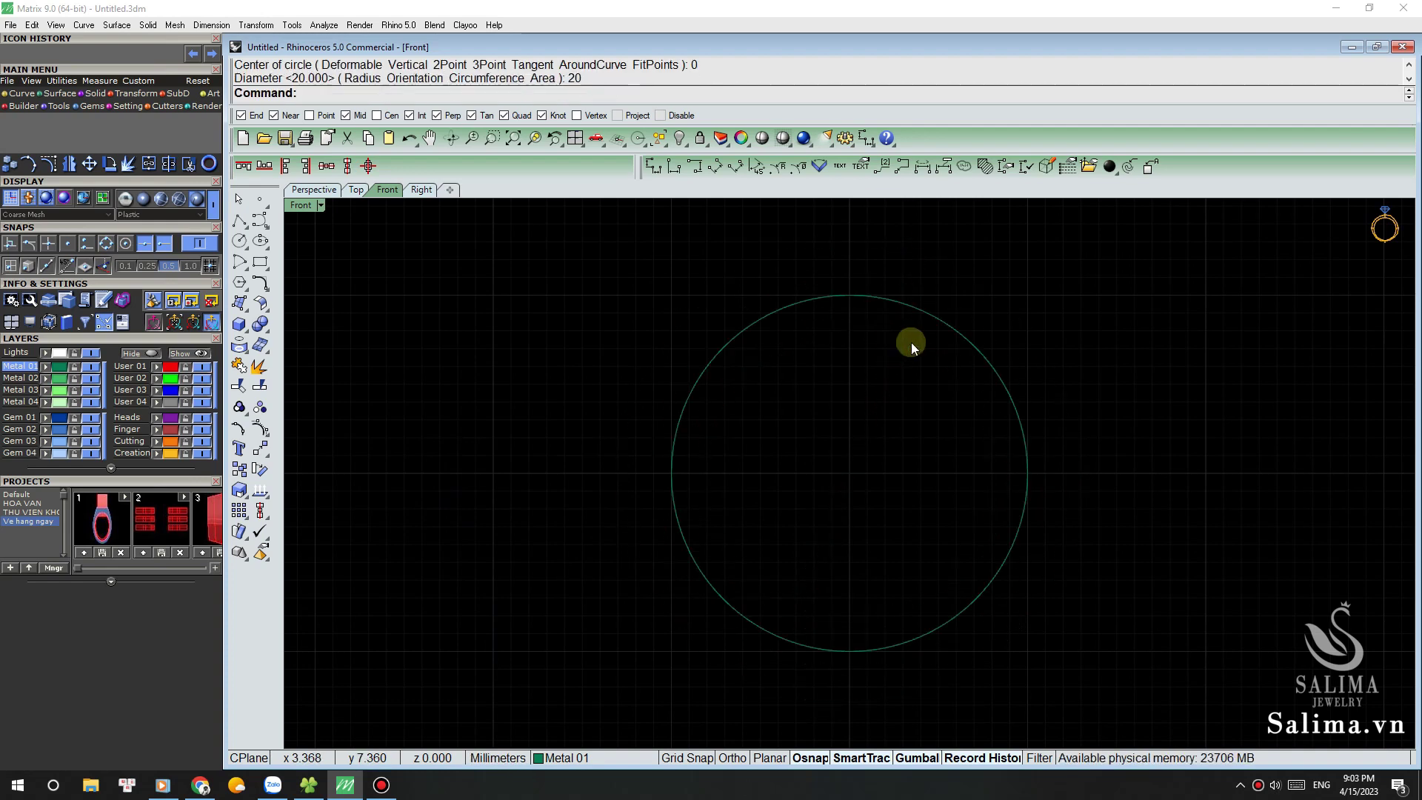
left_click(49, 415)
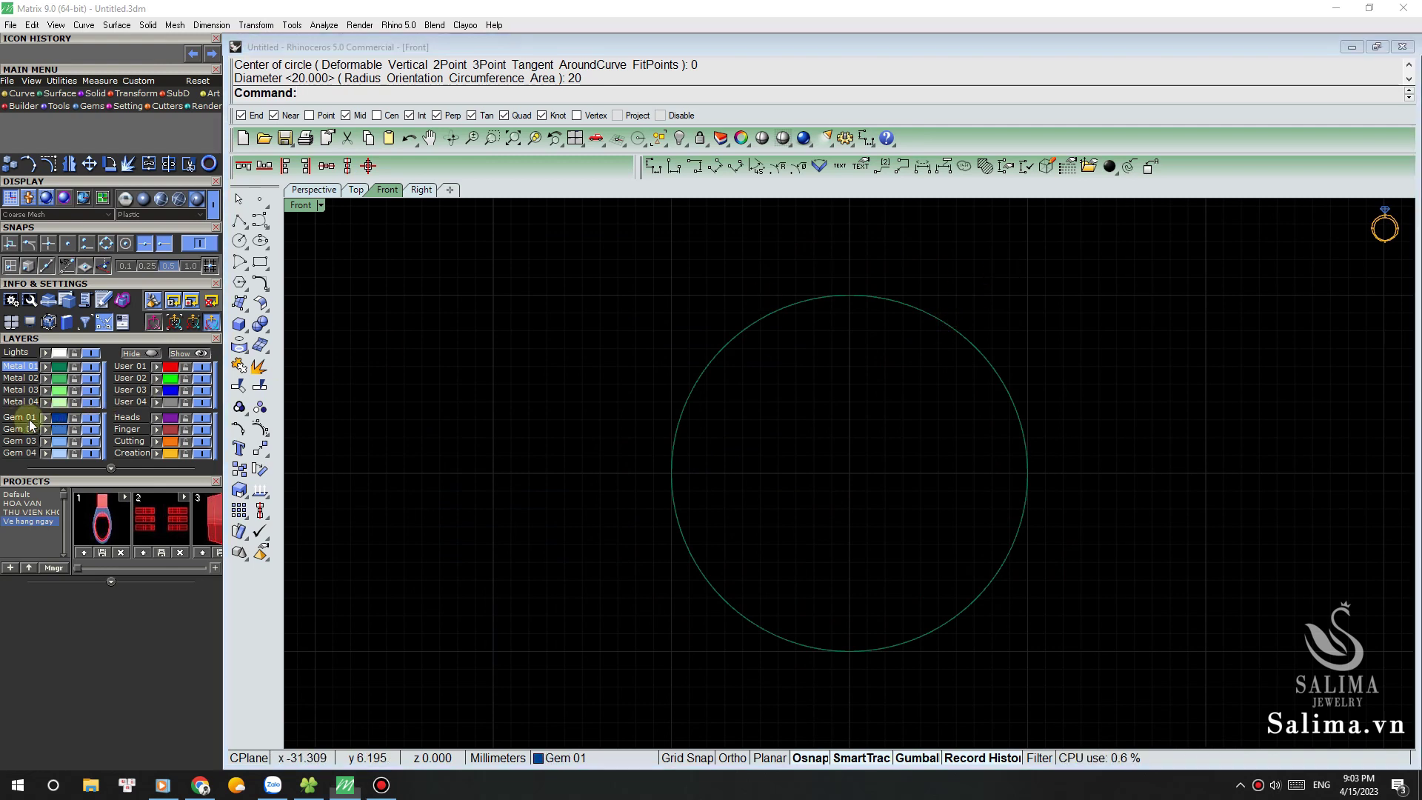
Step: Offset the circle 1.3 mm outward and restore the four-viewport layout
left_click_drag(1002, 331, 958, 375)
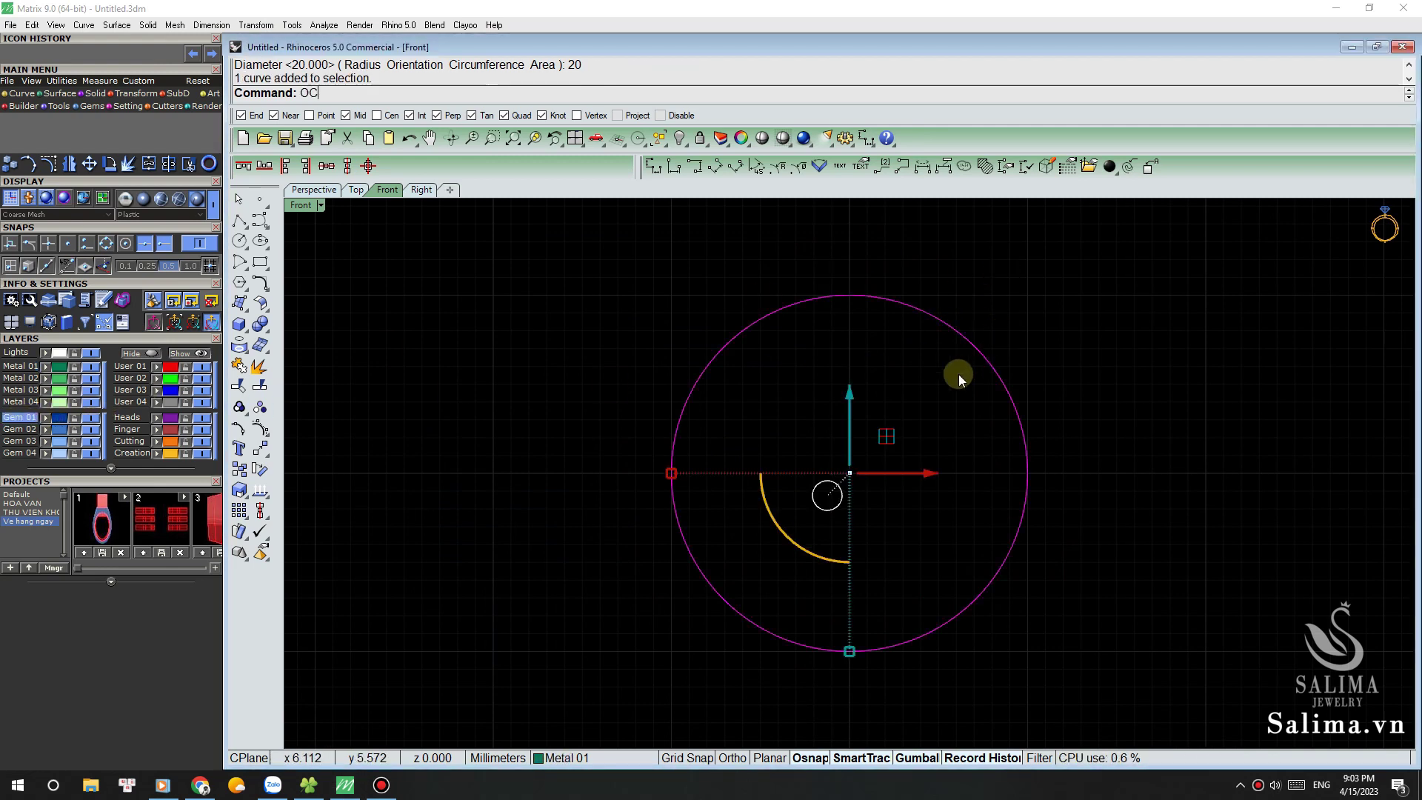
key("Return")
type("3")
left_click(958, 372)
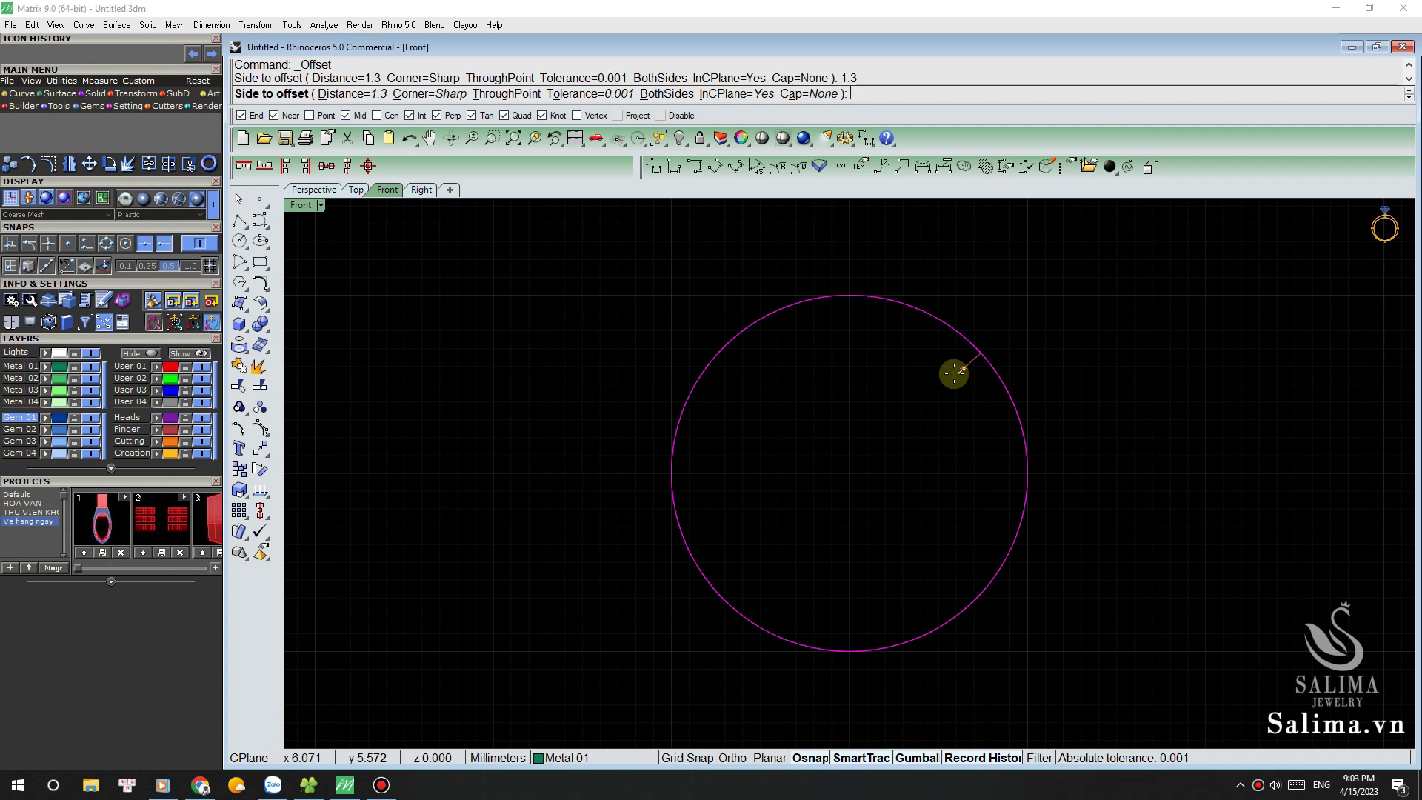
left_click(1058, 351)
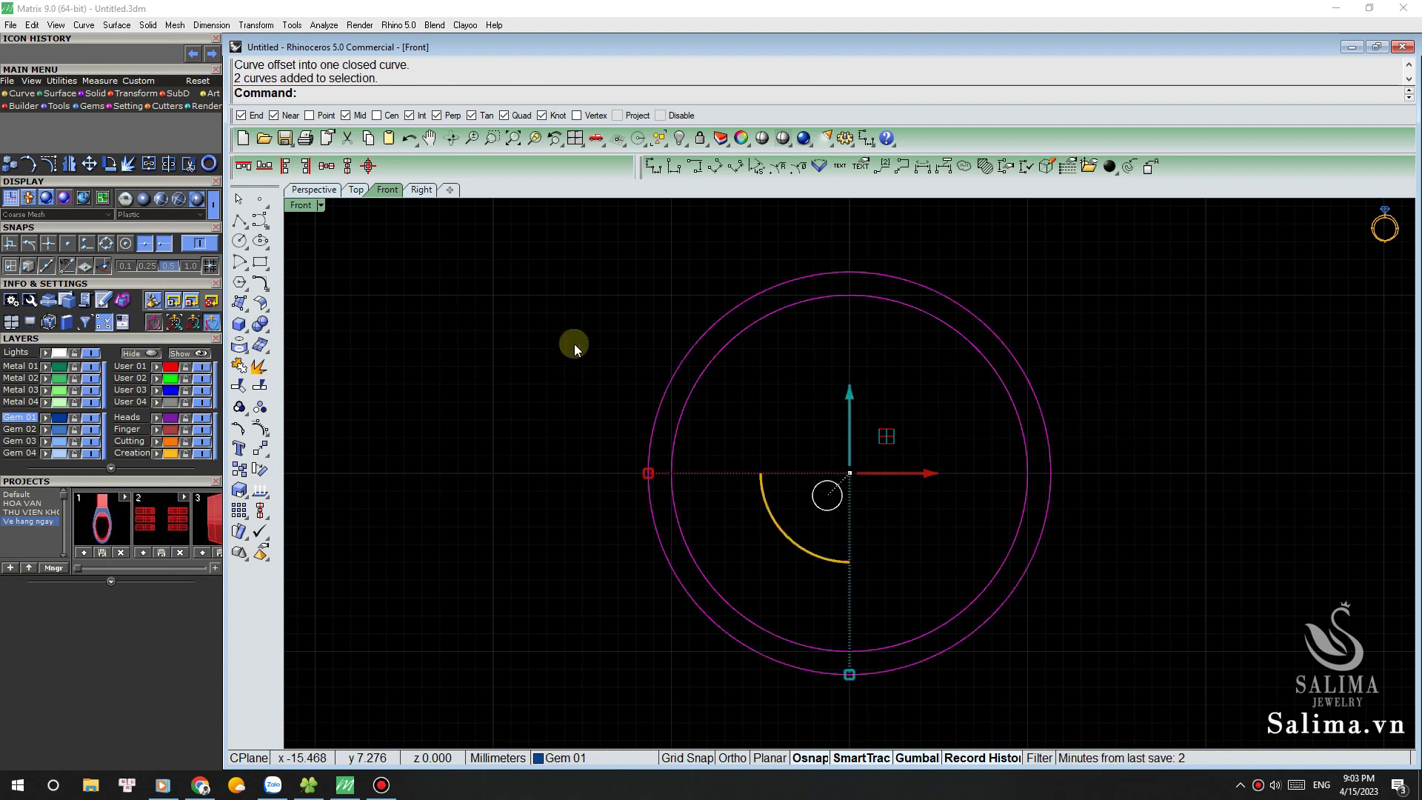
double_click(301, 210)
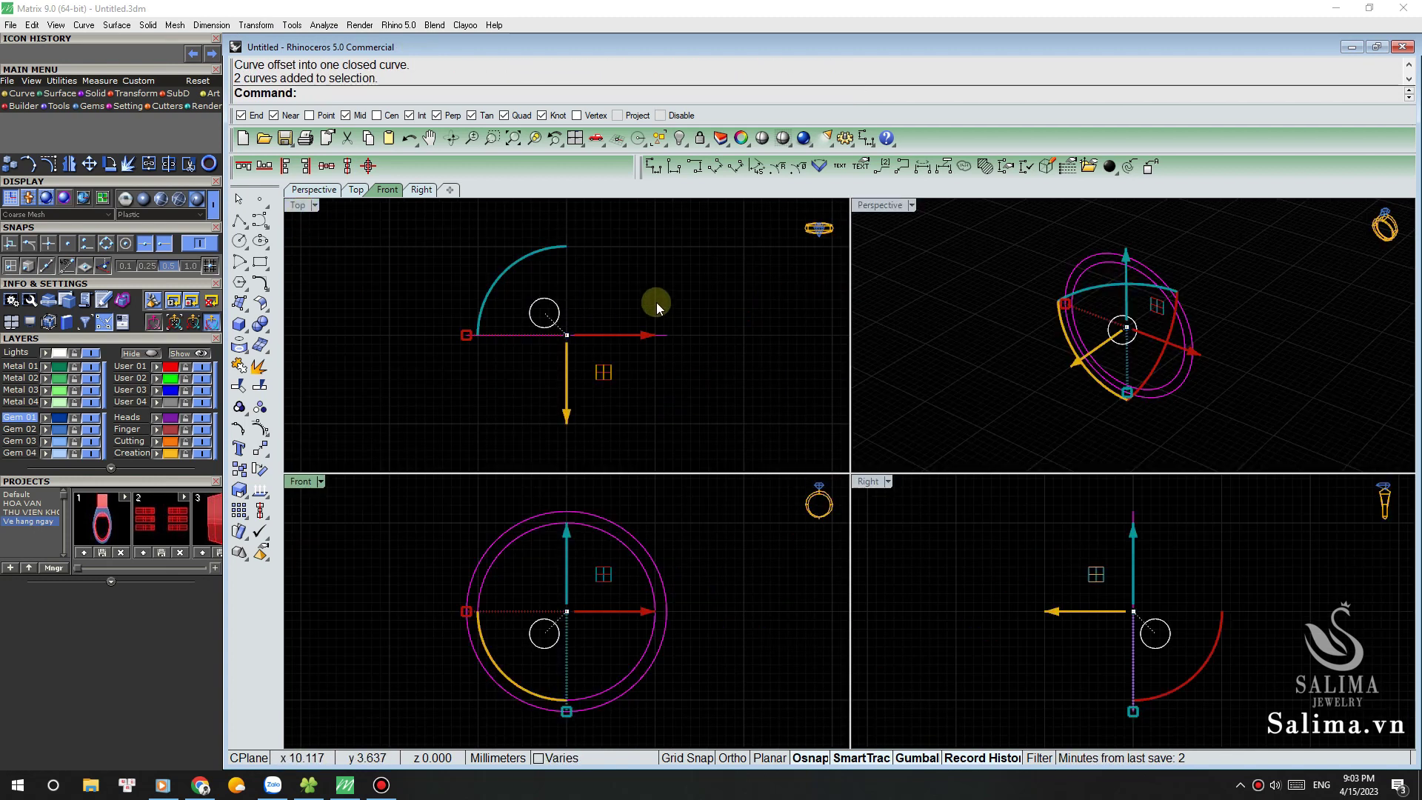
Step: Extrude the two circles 2 mm to both sides into a solid band
right_click_drag(656, 303, 634, 279)
key("Return")
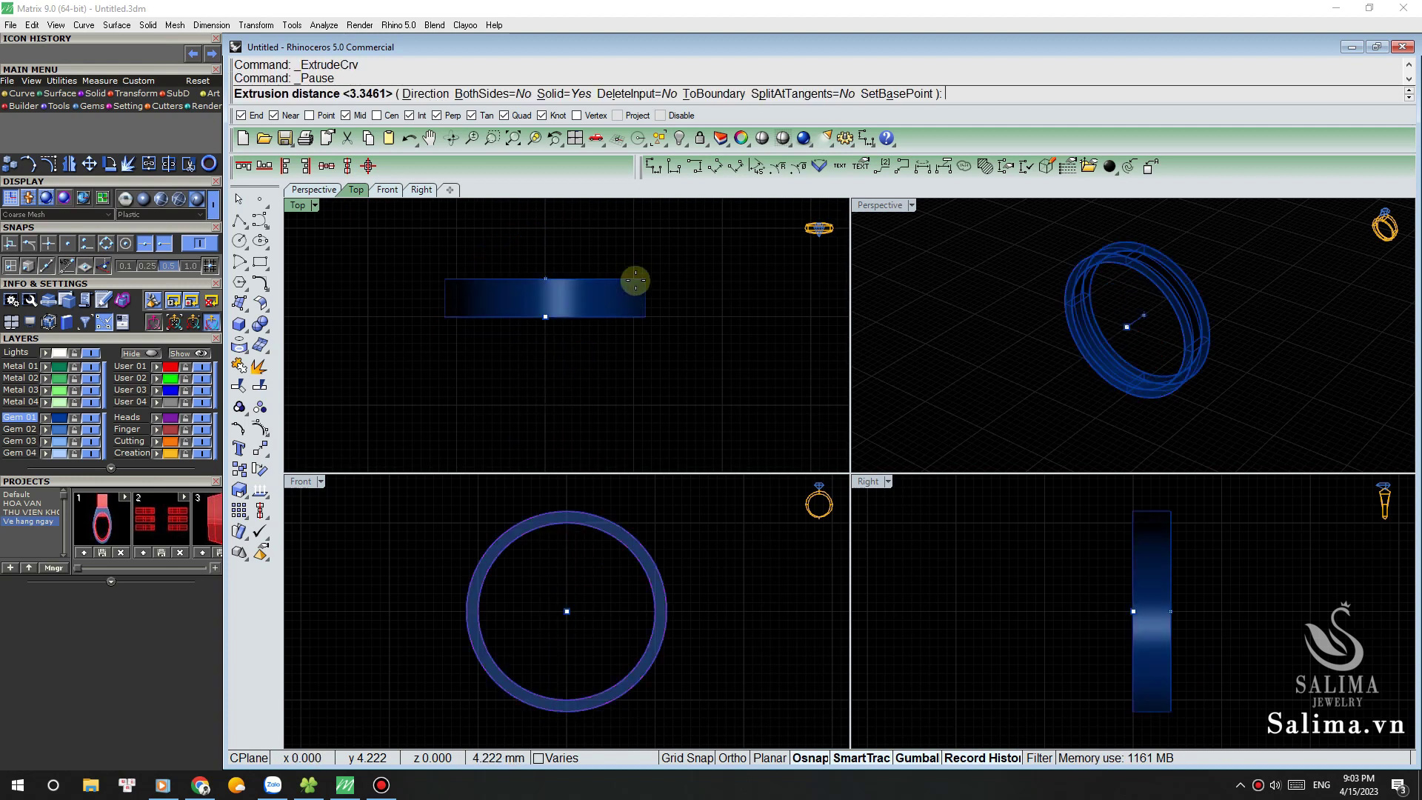
left_click(490, 95)
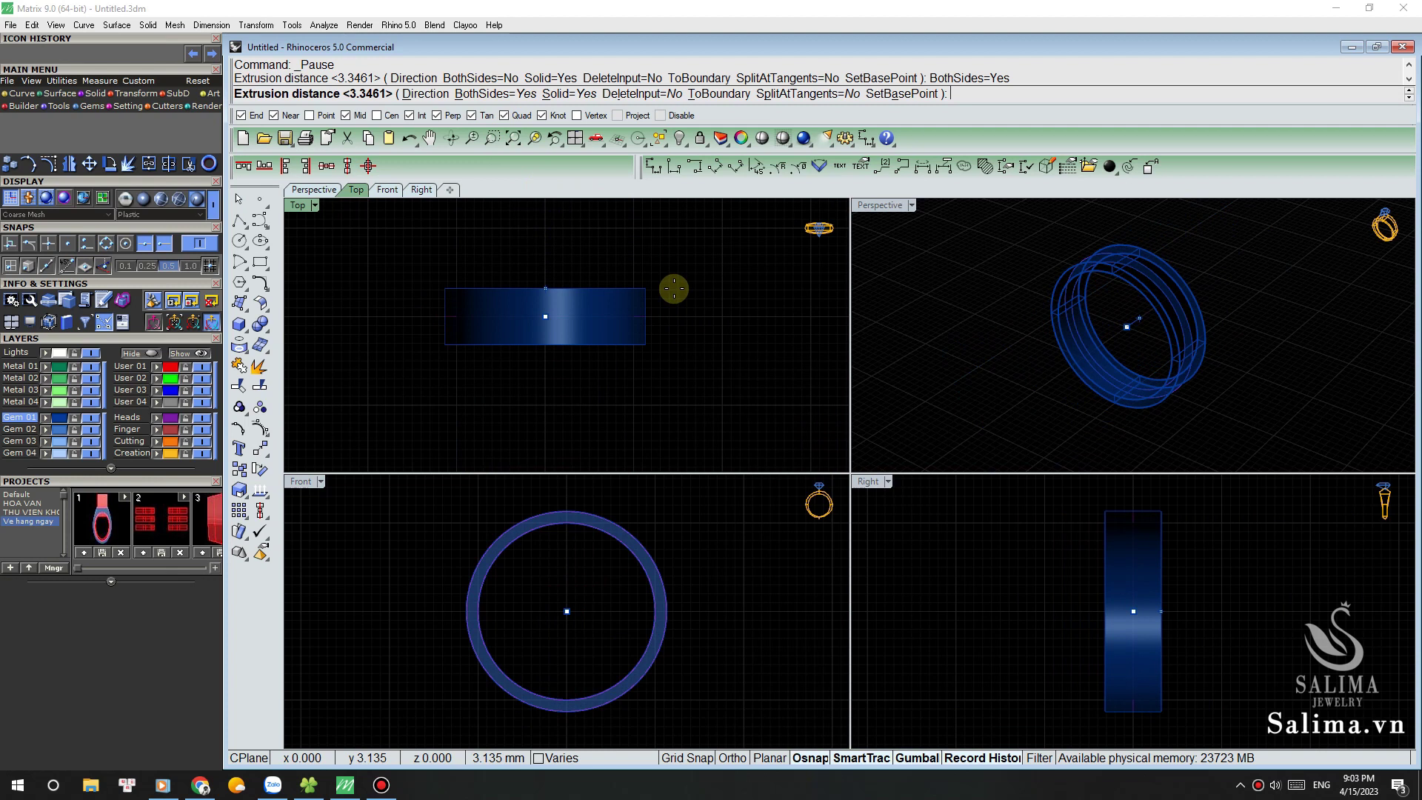
type("2")
key("Return")
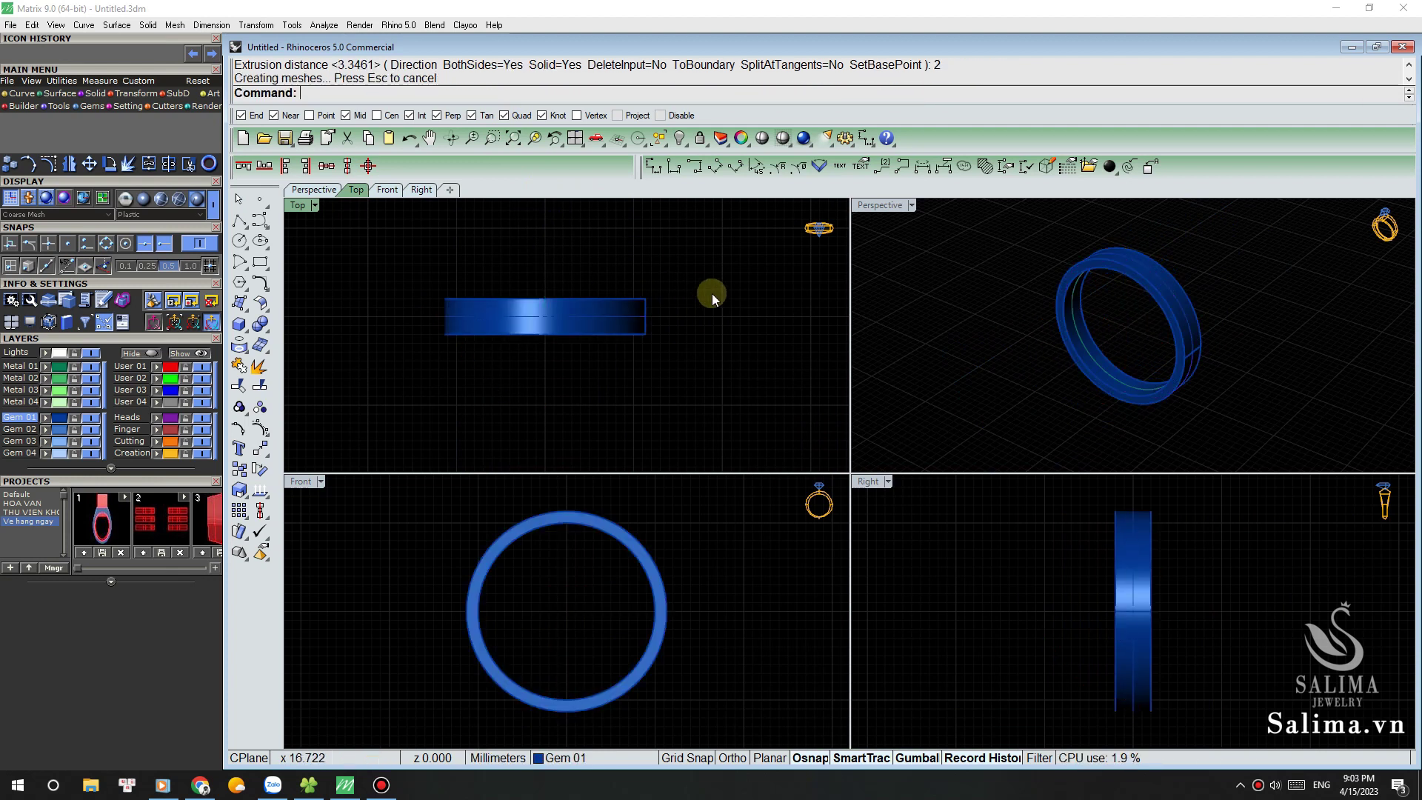
Step: Rotate the band about the origin in the Front view using two reference points
left_click(1005, 332)
scroll(1193, 365, "up", 2)
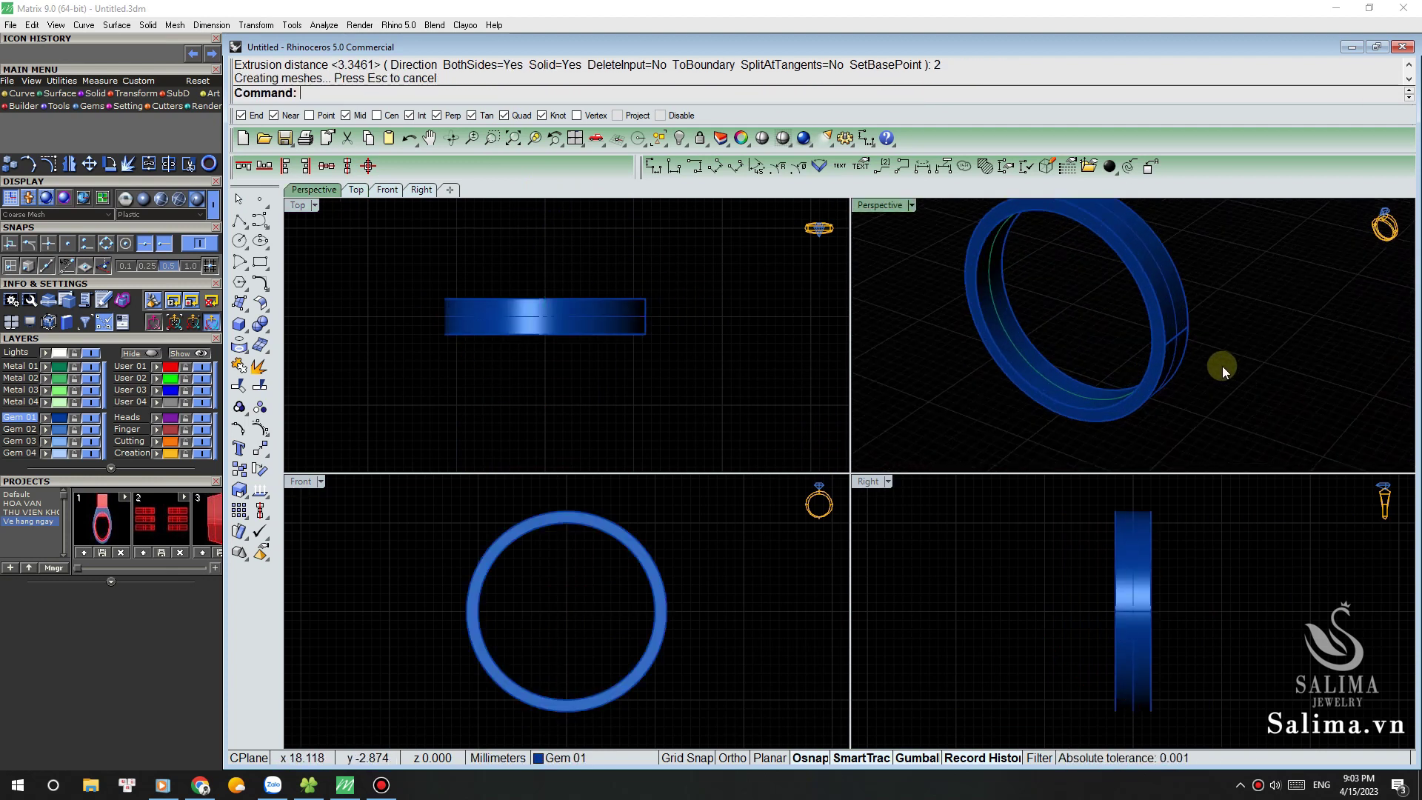
scroll(1222, 366, "up", 3)
left_click(1180, 291)
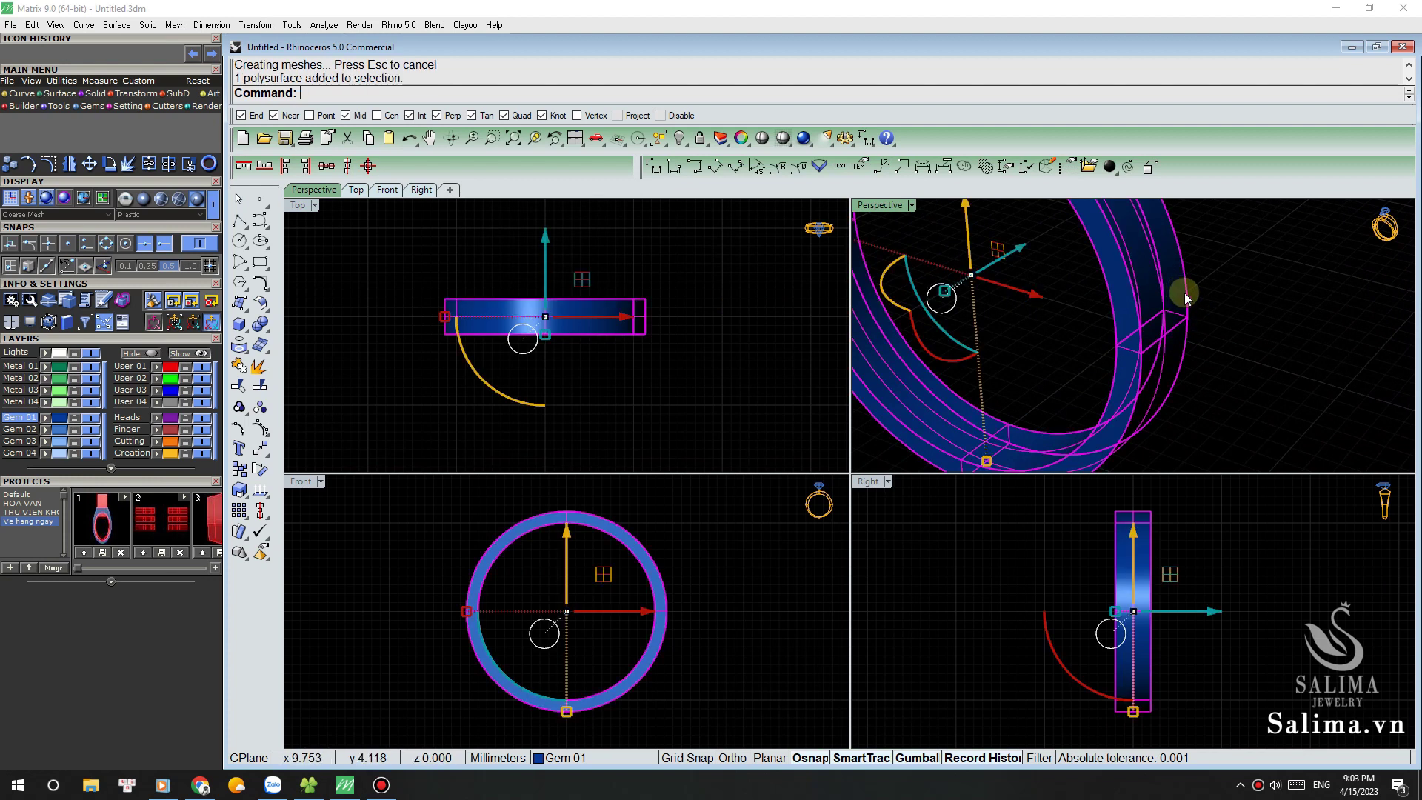
scroll(722, 556, "down", 2)
scroll(666, 540, "down", 1)
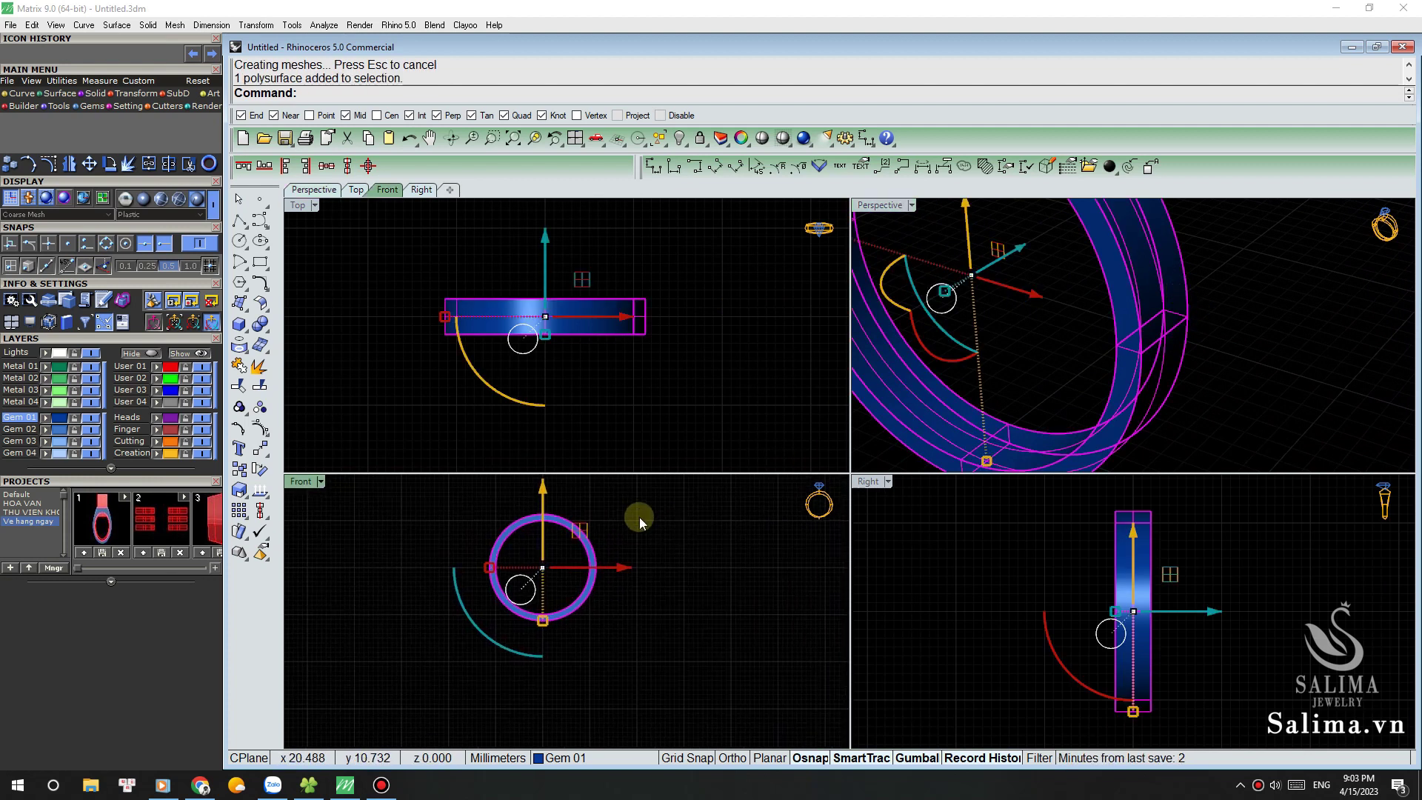
type("R")
key("Return")
key("Return")
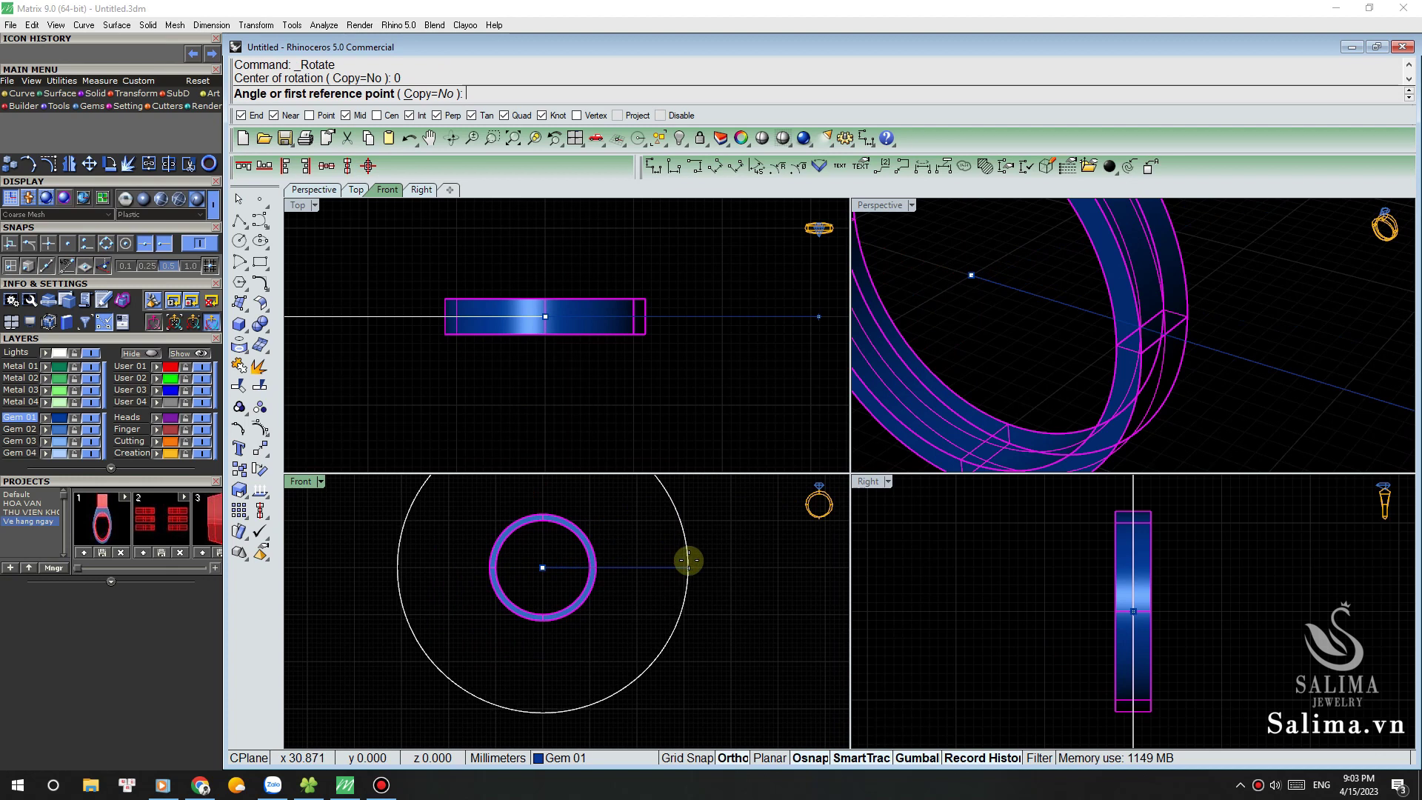
left_click(689, 567)
left_click(568, 674)
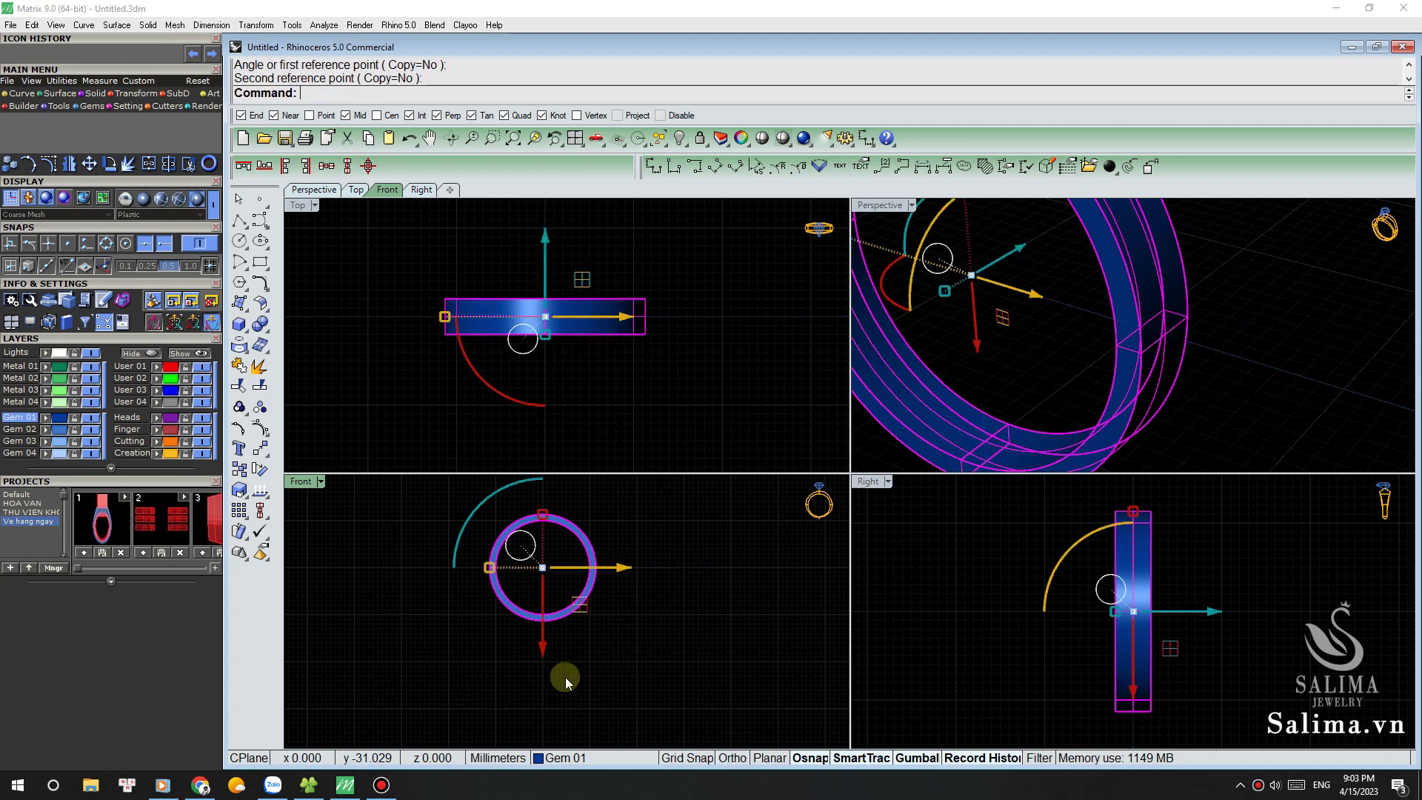
left_click(1034, 379)
scroll(1057, 389, "down", 3)
right_click_drag(1057, 389, 1074, 393)
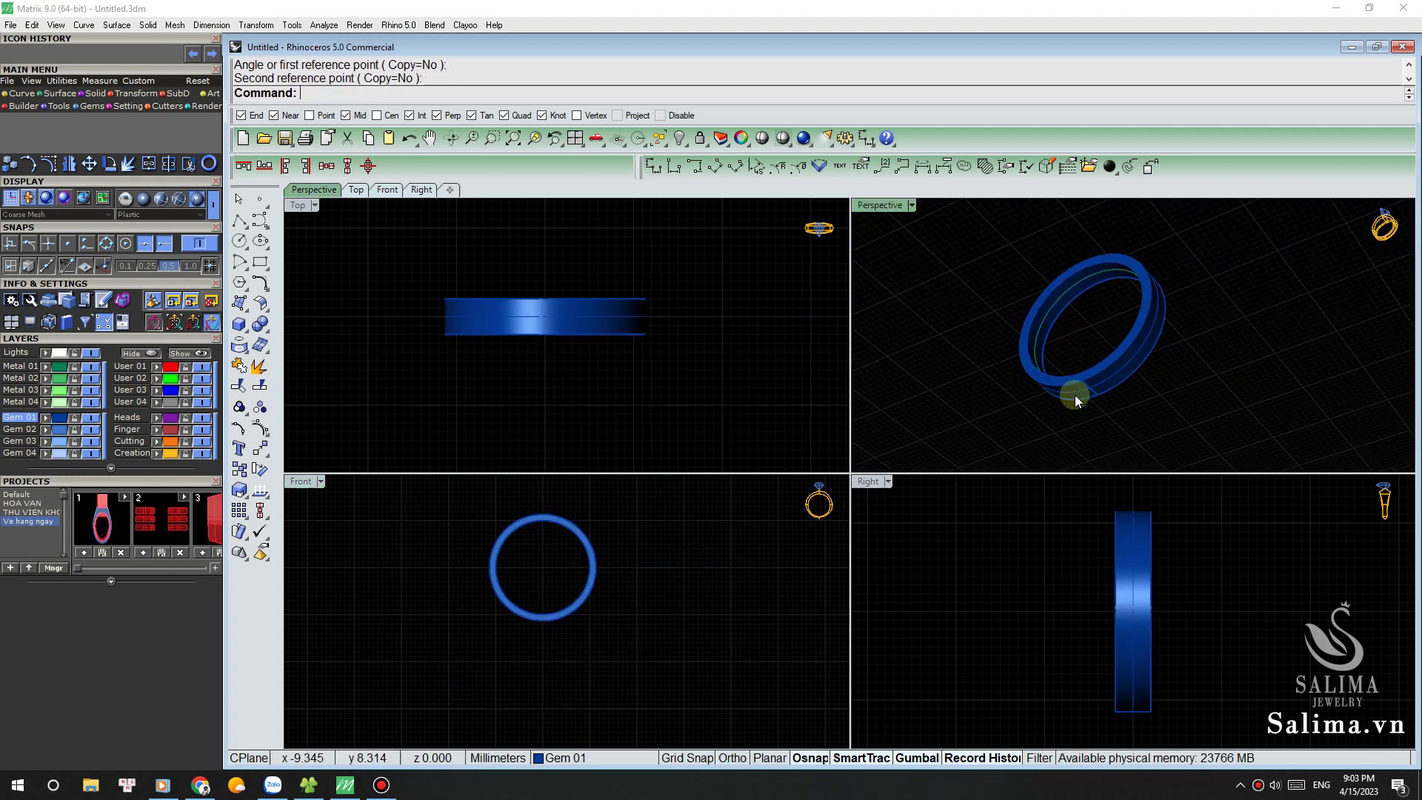
scroll(1073, 394, "up", 3)
scroll(1082, 366, "up", 2)
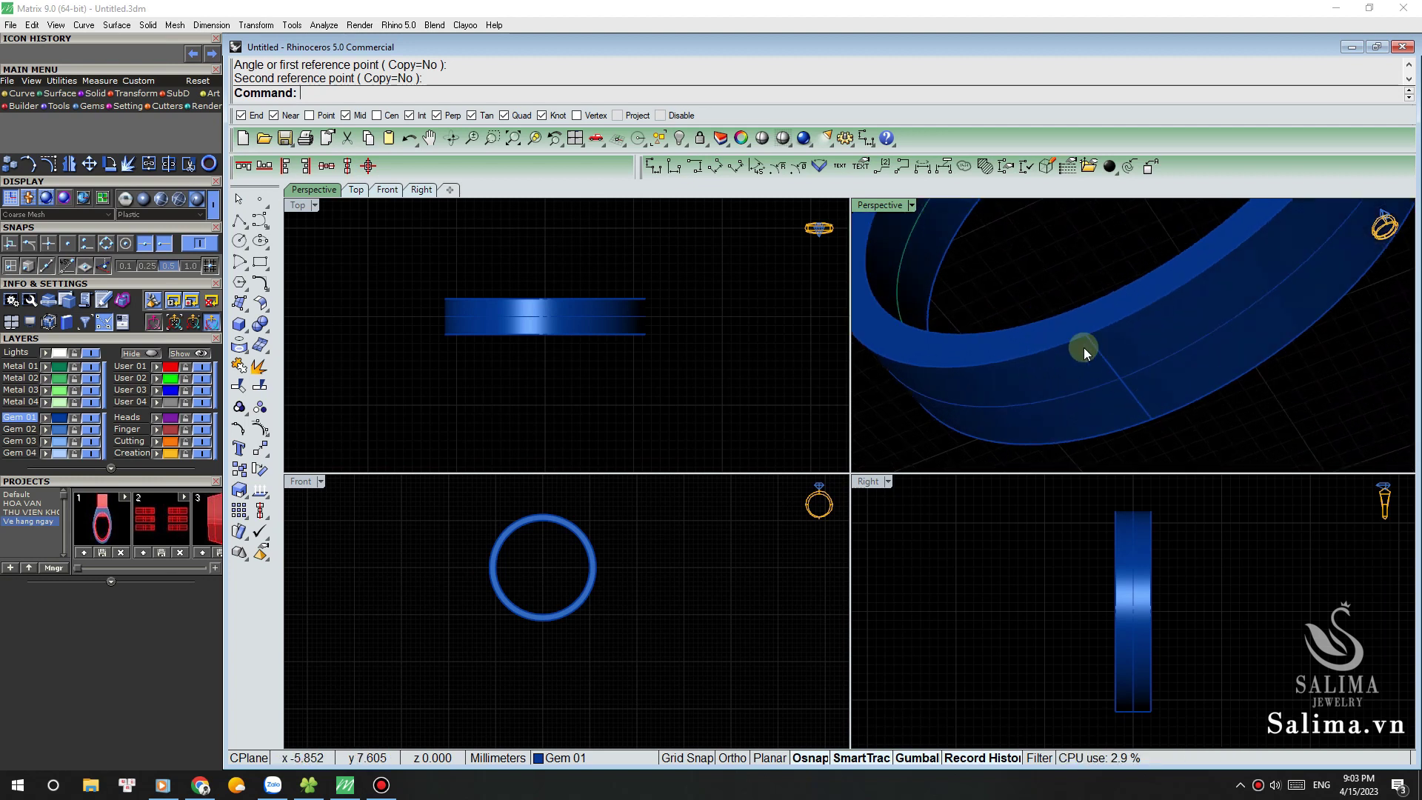
scroll(1115, 322, "down", 1)
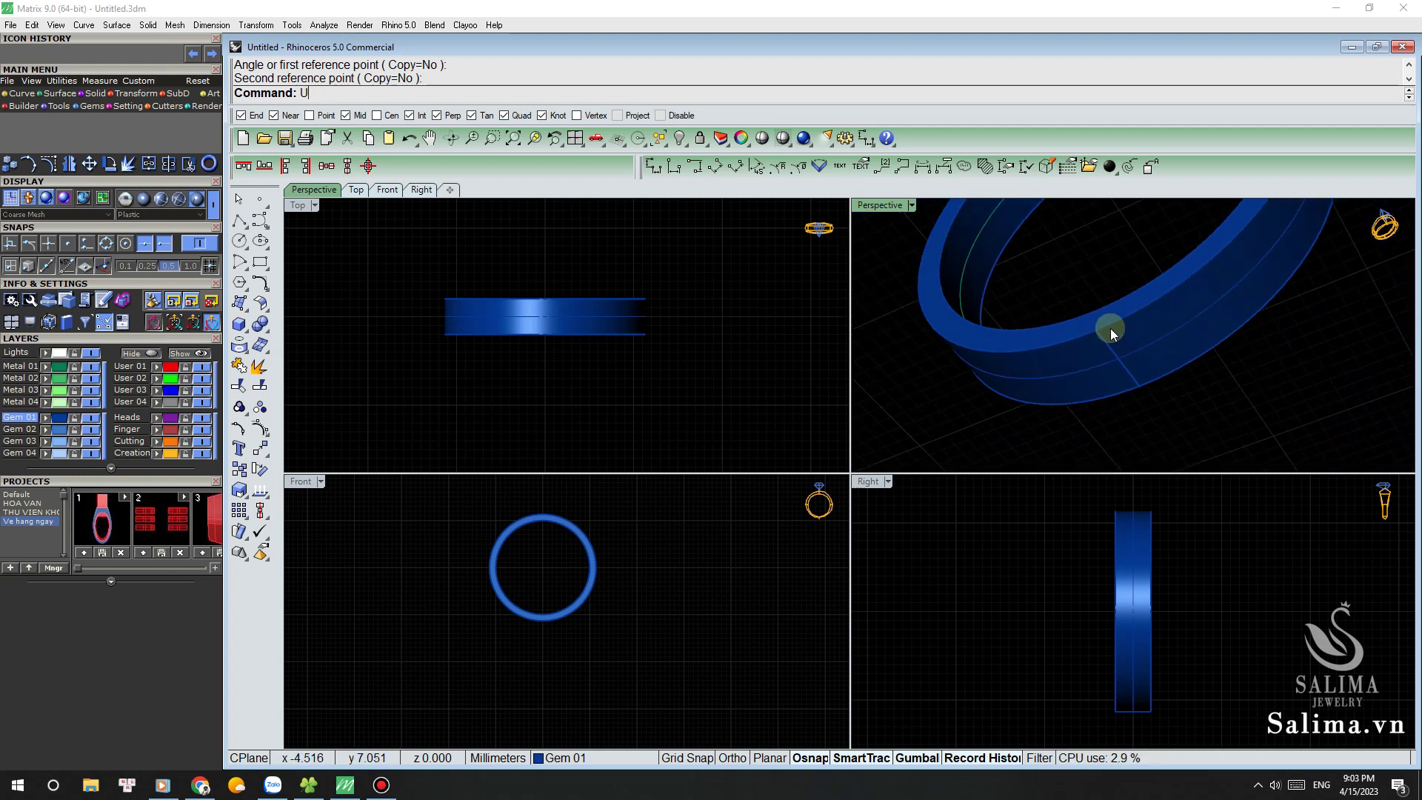
Step: Extract a surface from the band and delete the extracted surface
type("N")
key("Return")
left_click(1123, 331)
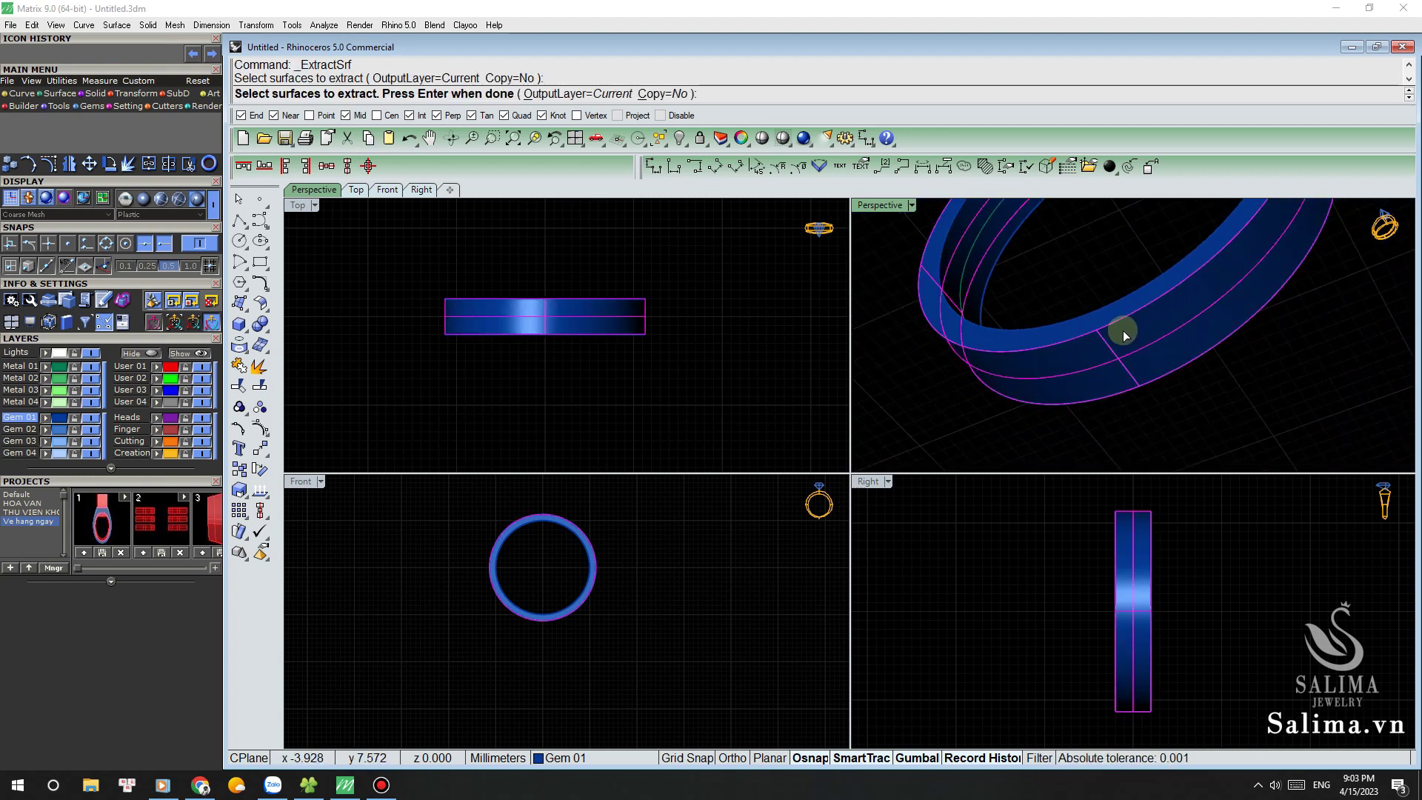
key("Return")
key("Escape")
left_click(1131, 327)
key("Delete")
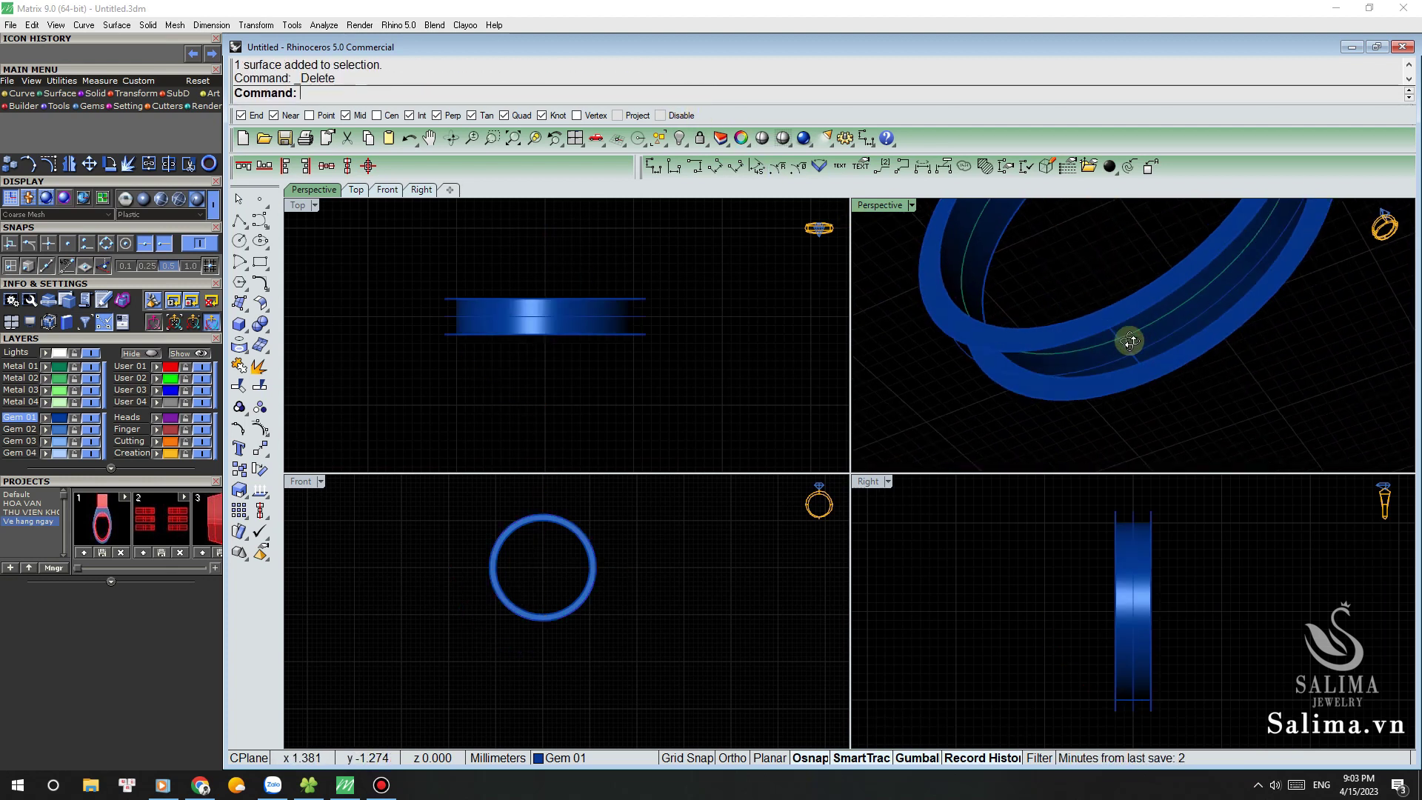
scroll(1130, 359, "up", 3)
scroll(1129, 358, "up", 2)
Step: Draw a straight line from the band's edge straight down as the bottom profile
type("T")
key("Return")
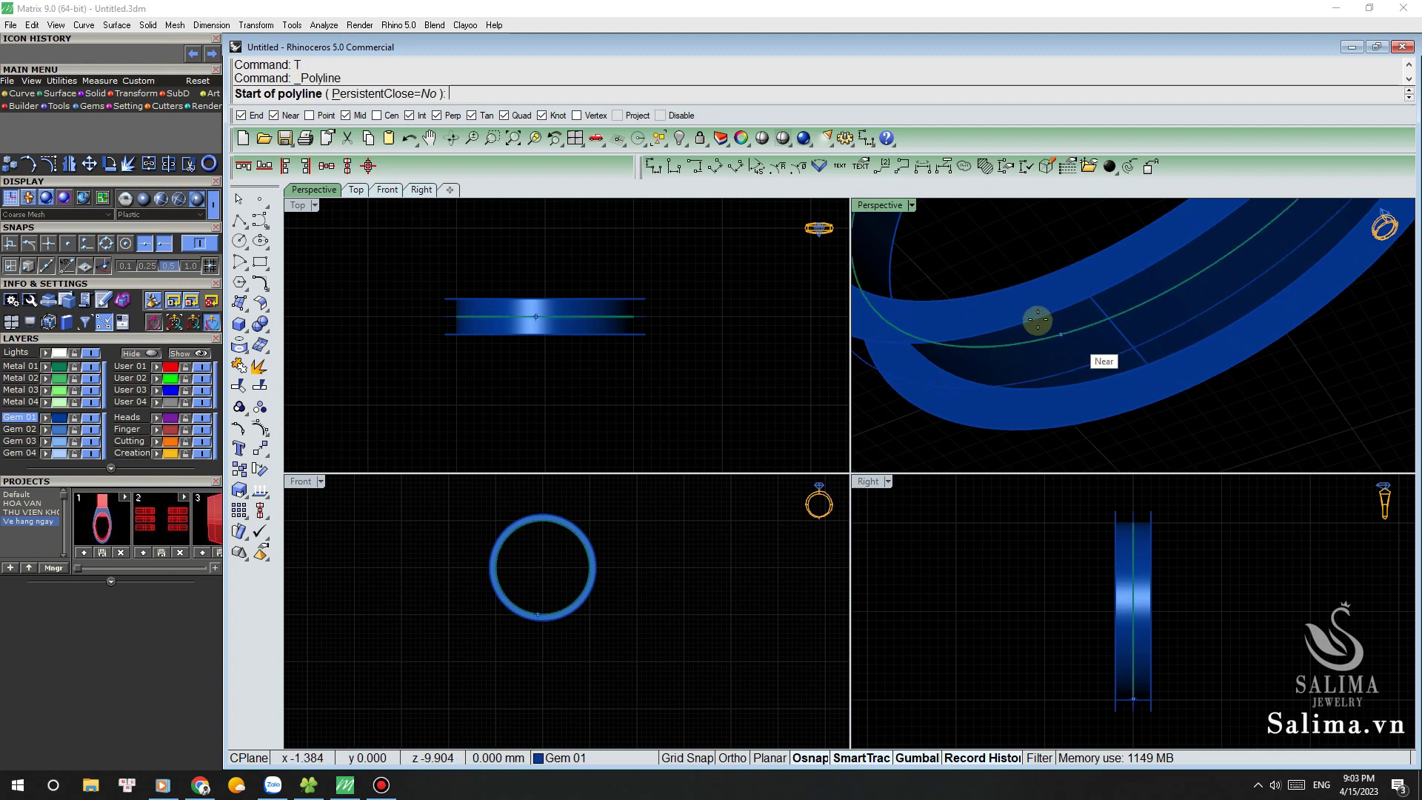
left_click(1068, 304)
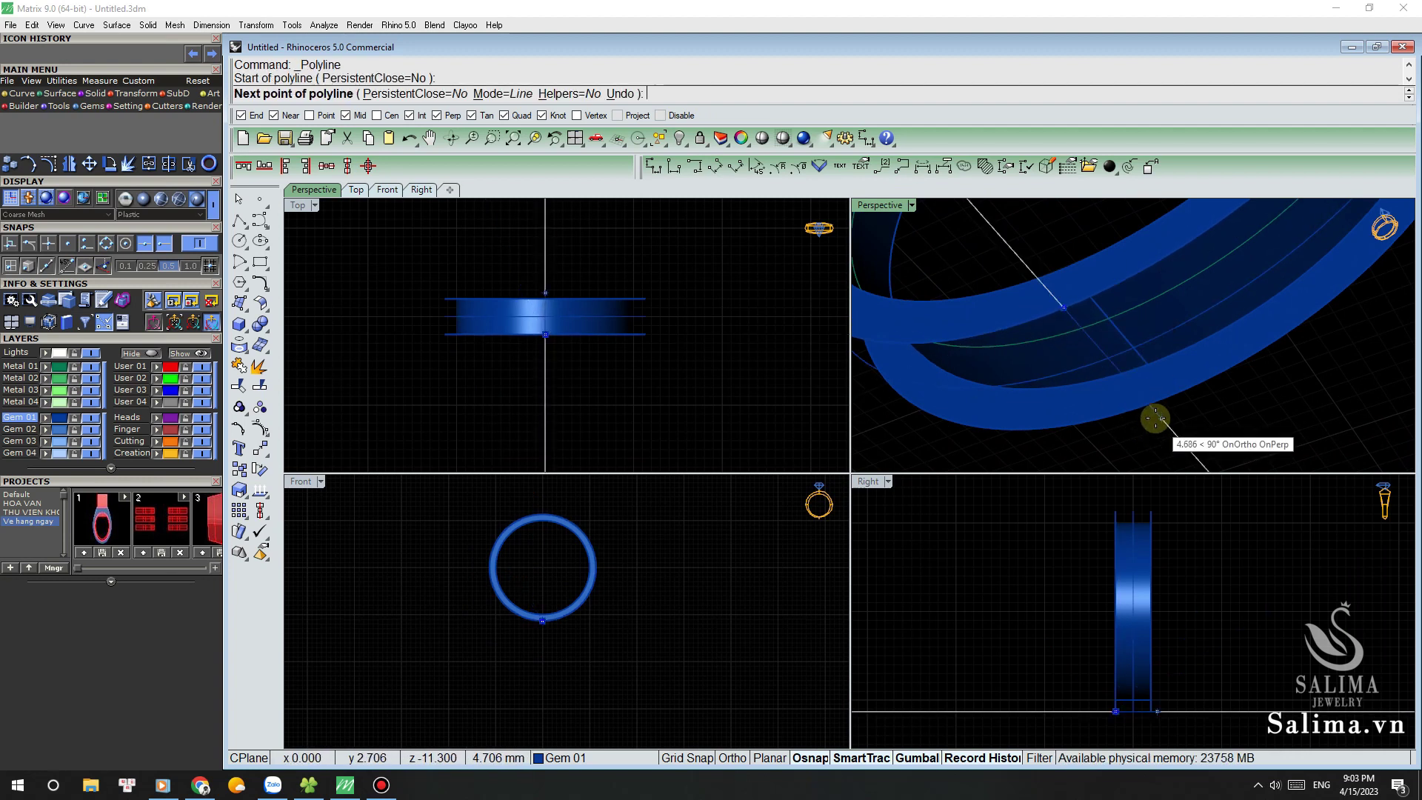
left_click(1144, 402)
key("Return")
scroll(1078, 615, "up", 2)
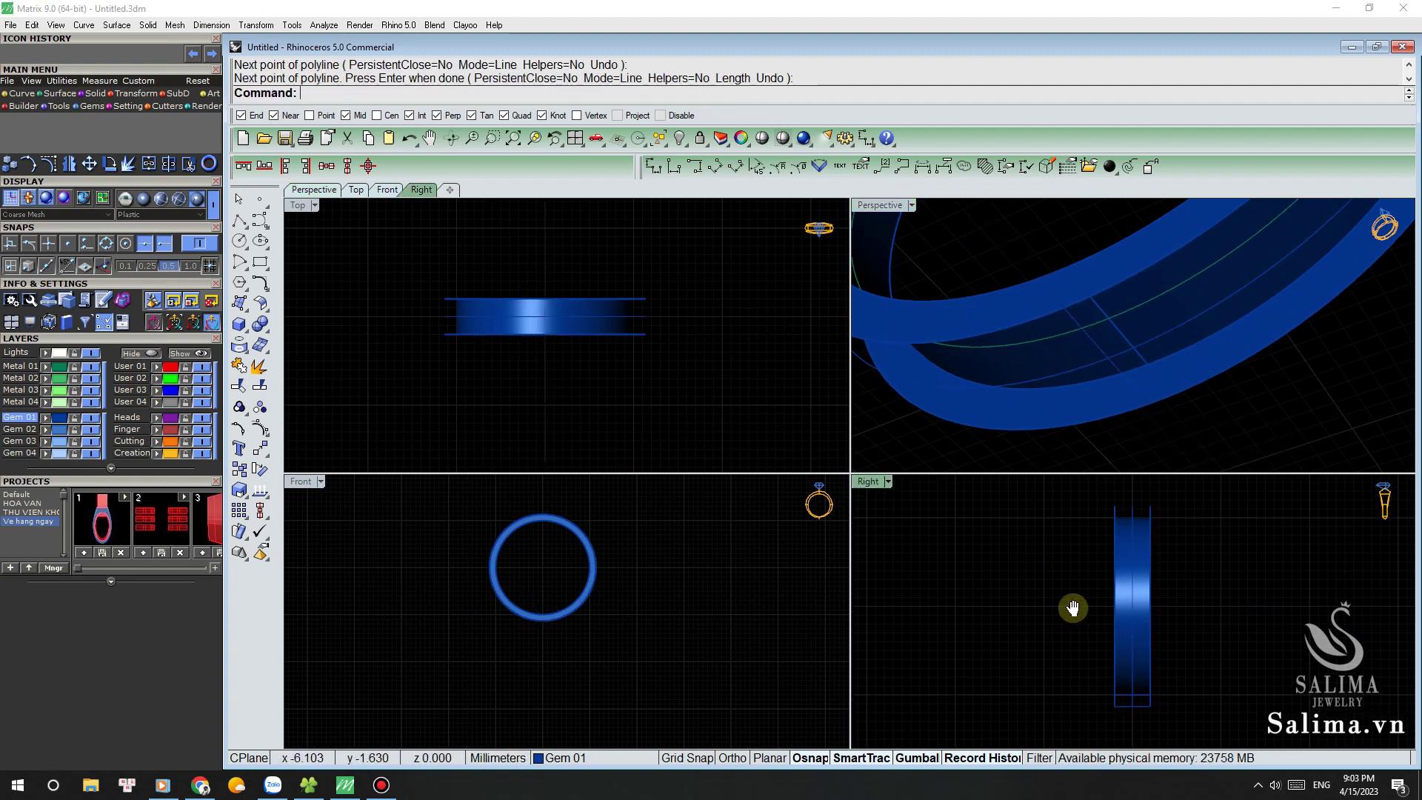
scroll(1100, 646, "up", 2)
scroll(975, 593, "up", 1)
Step: Rebuild the profile line to 5 points, degree 3
left_click(994, 585)
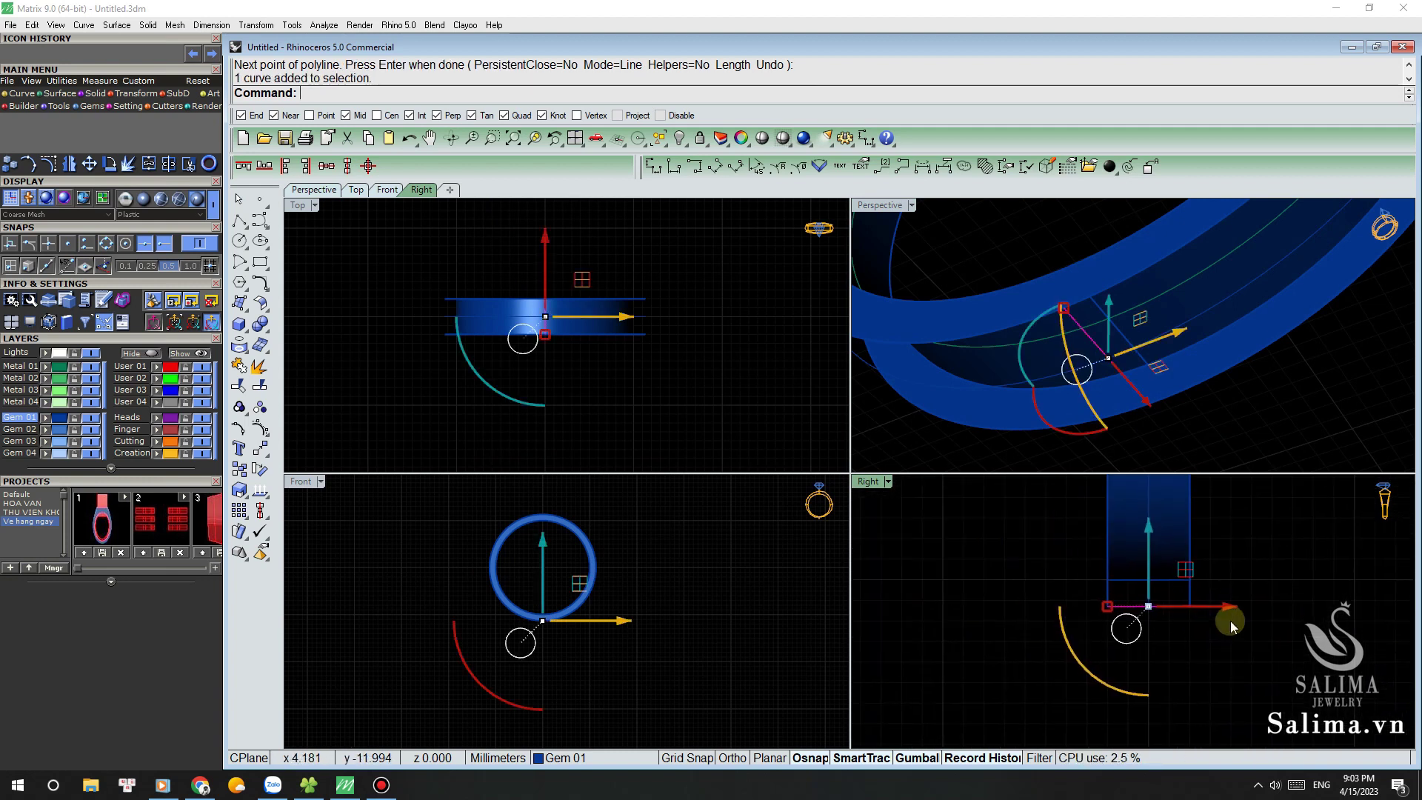
scroll(1138, 615, "up", 3)
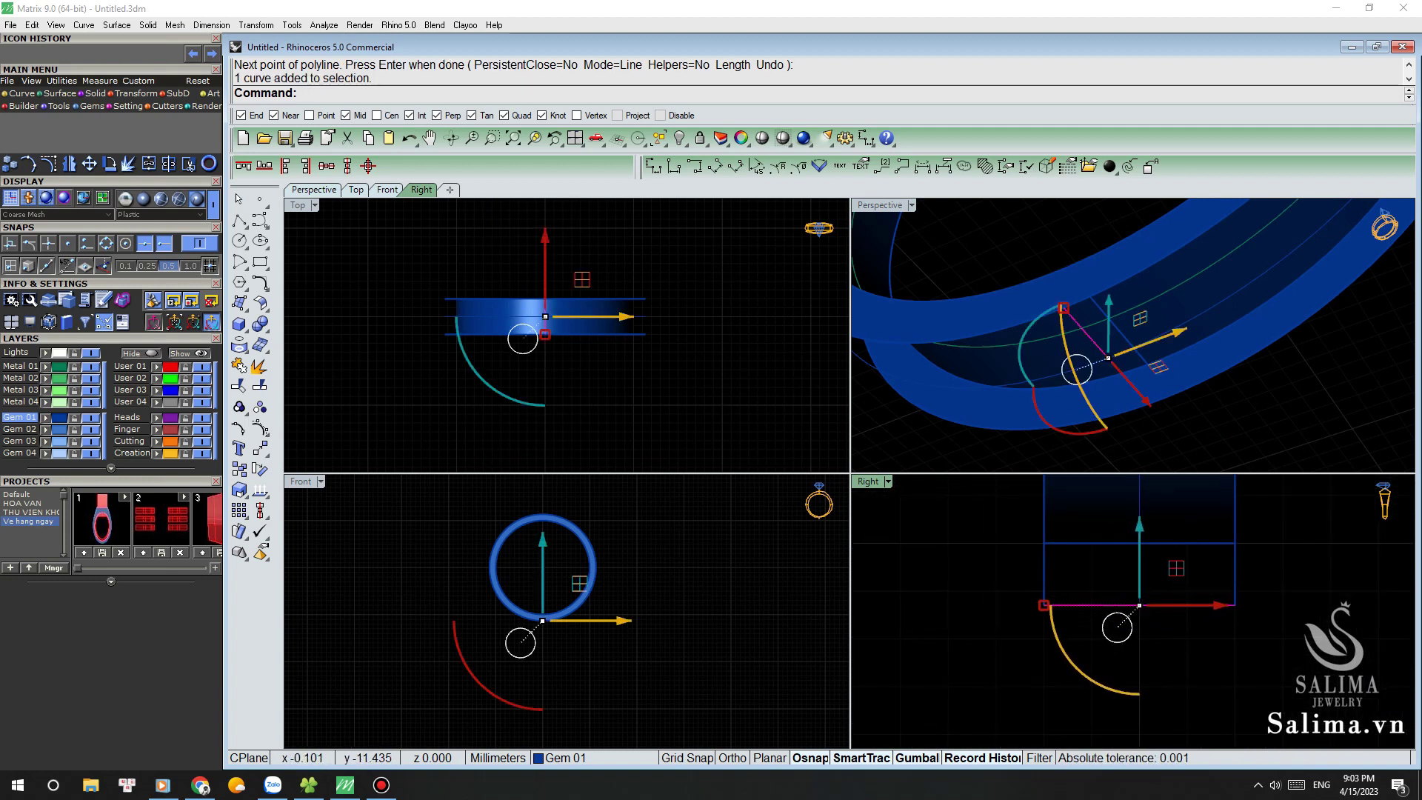
type("RB")
key("Return")
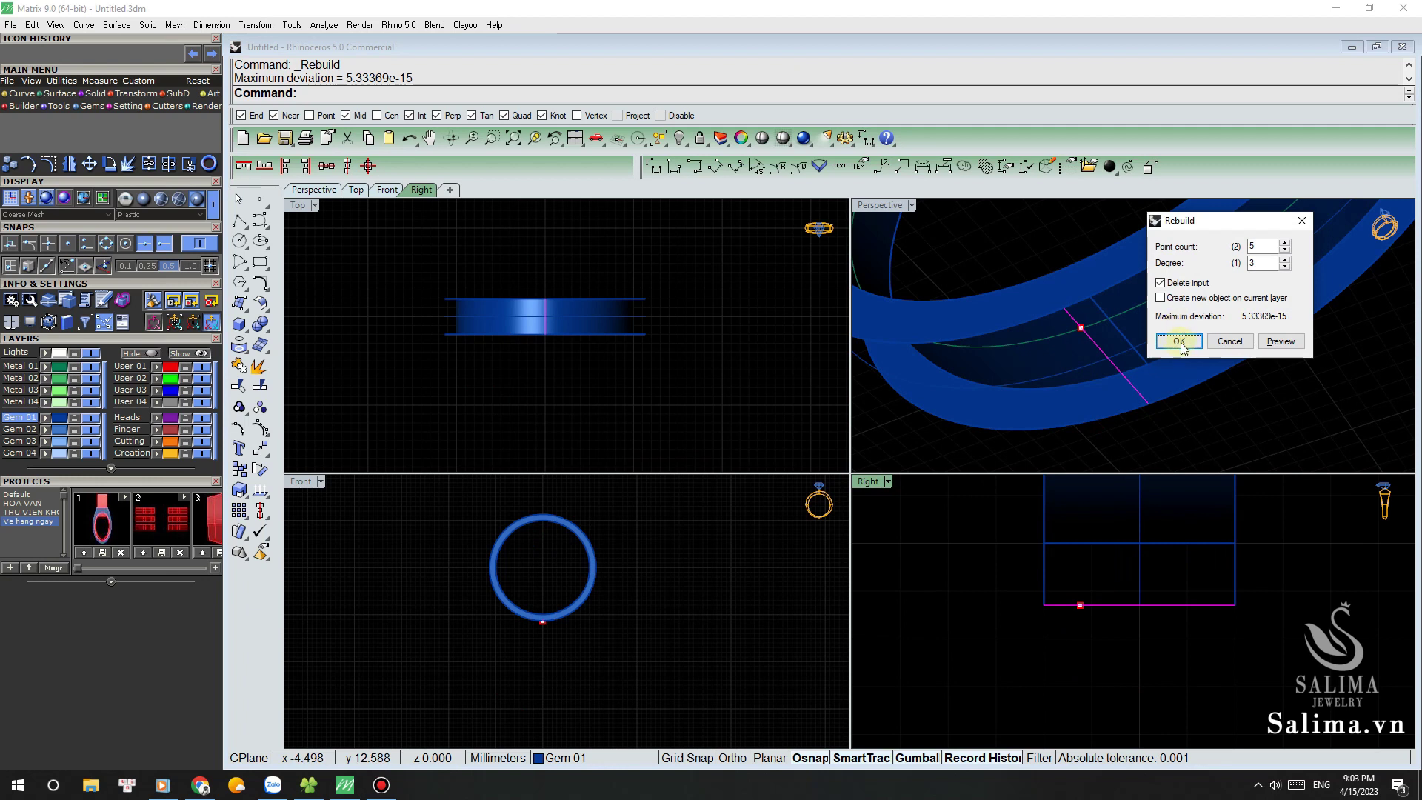
left_click(1179, 342)
right_click_drag(1156, 658, 1127, 638)
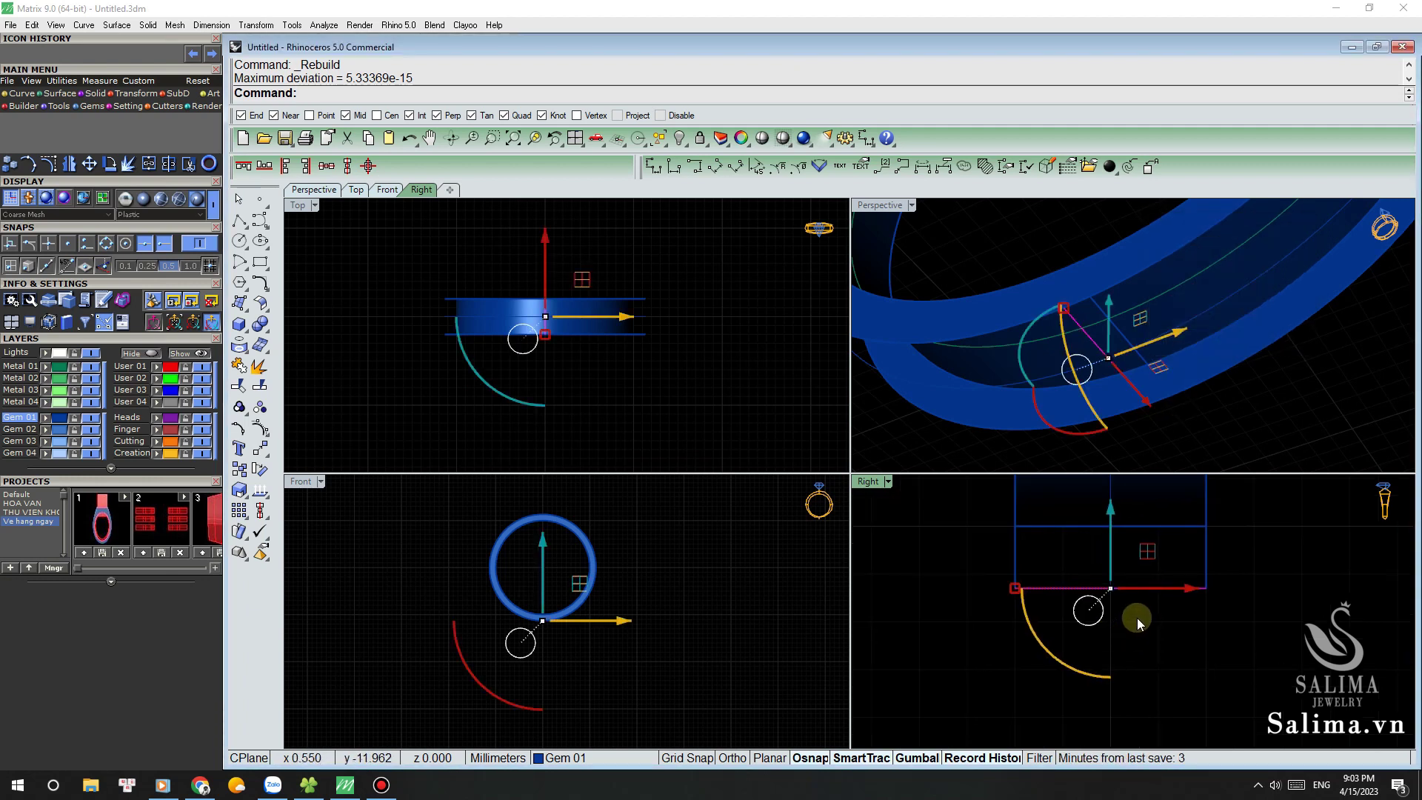
Step: Pull the curve's lower control points down into a rounded U-shaped arc
key("F10")
scroll(1134, 616, "up", 1)
scroll(1122, 611, "up", 2)
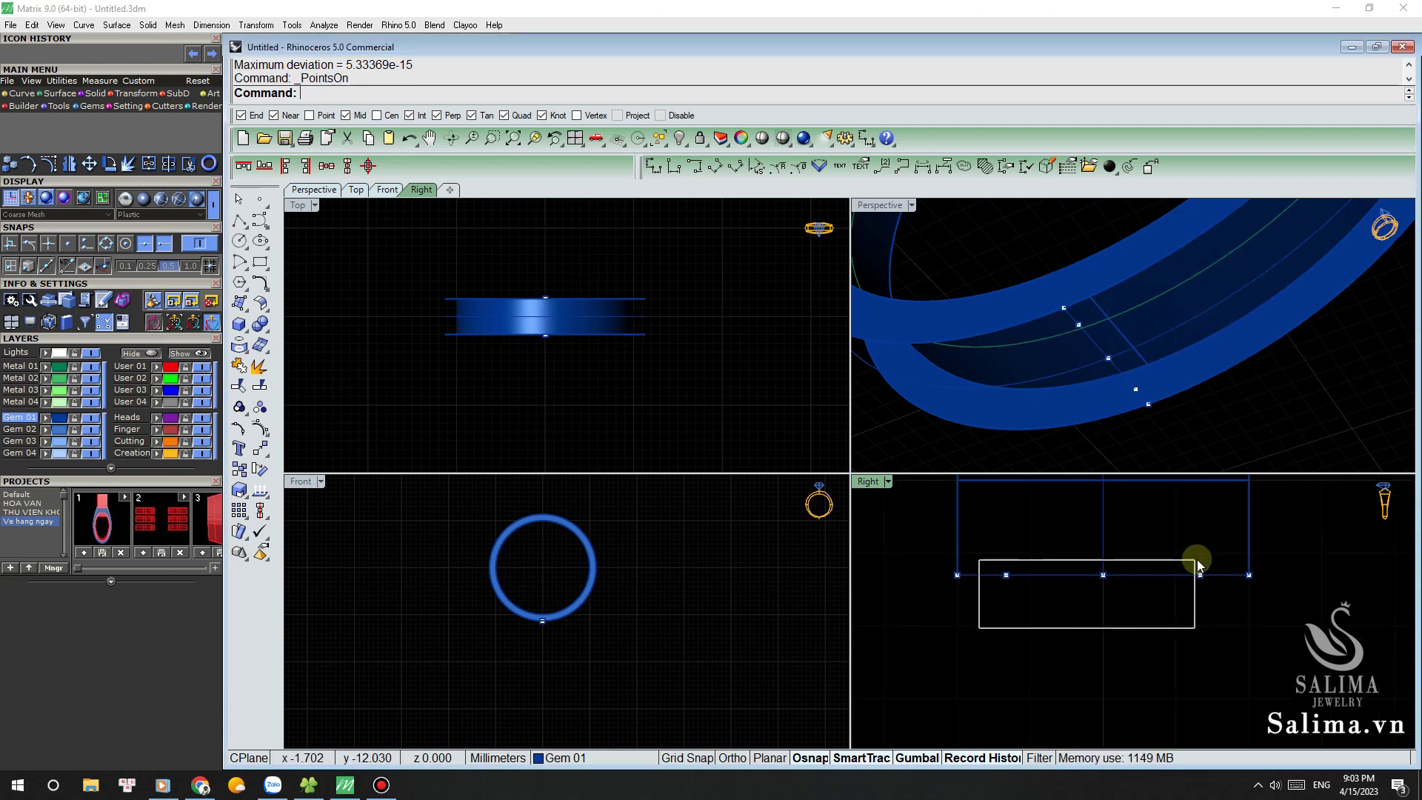
left_click_drag(1197, 559, 1185, 557)
left_click_drag(1102, 513, 1115, 545)
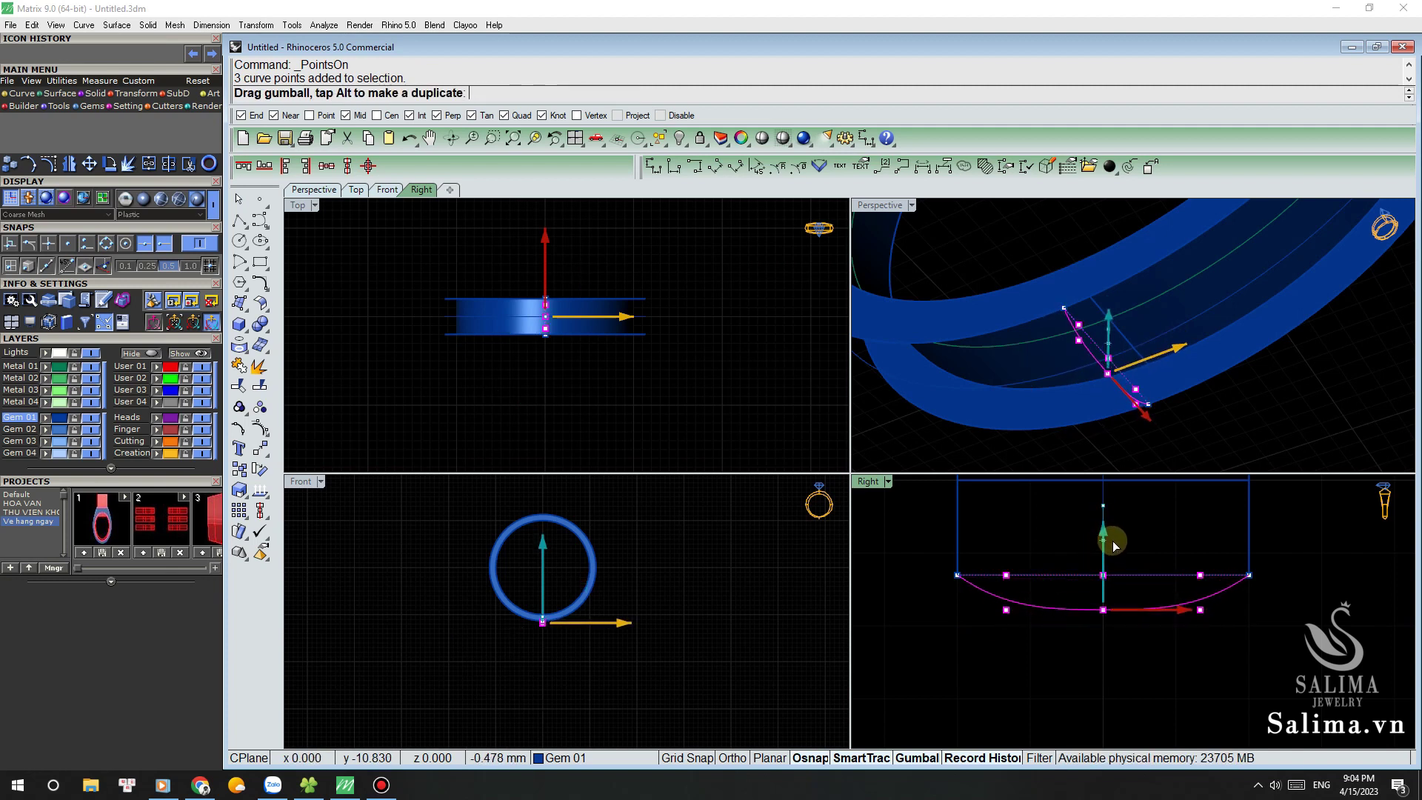
left_click_drag(1115, 545, 1109, 597)
scroll(1109, 596, "up", 1)
left_click(1103, 547)
left_click_drag(1104, 546, 1097, 585)
left_click_drag(906, 584, 1229, 611)
mouse_move(970, 596)
left_mouse_down()
mouse_move(957, 599)
mouse_move(984, 568)
left_mouse_up()
key("Escape")
scroll(984, 558, "down", 2)
Step: Add a 0.64 depth dimension from the curve's end to its lowest point
left_click(652, 170)
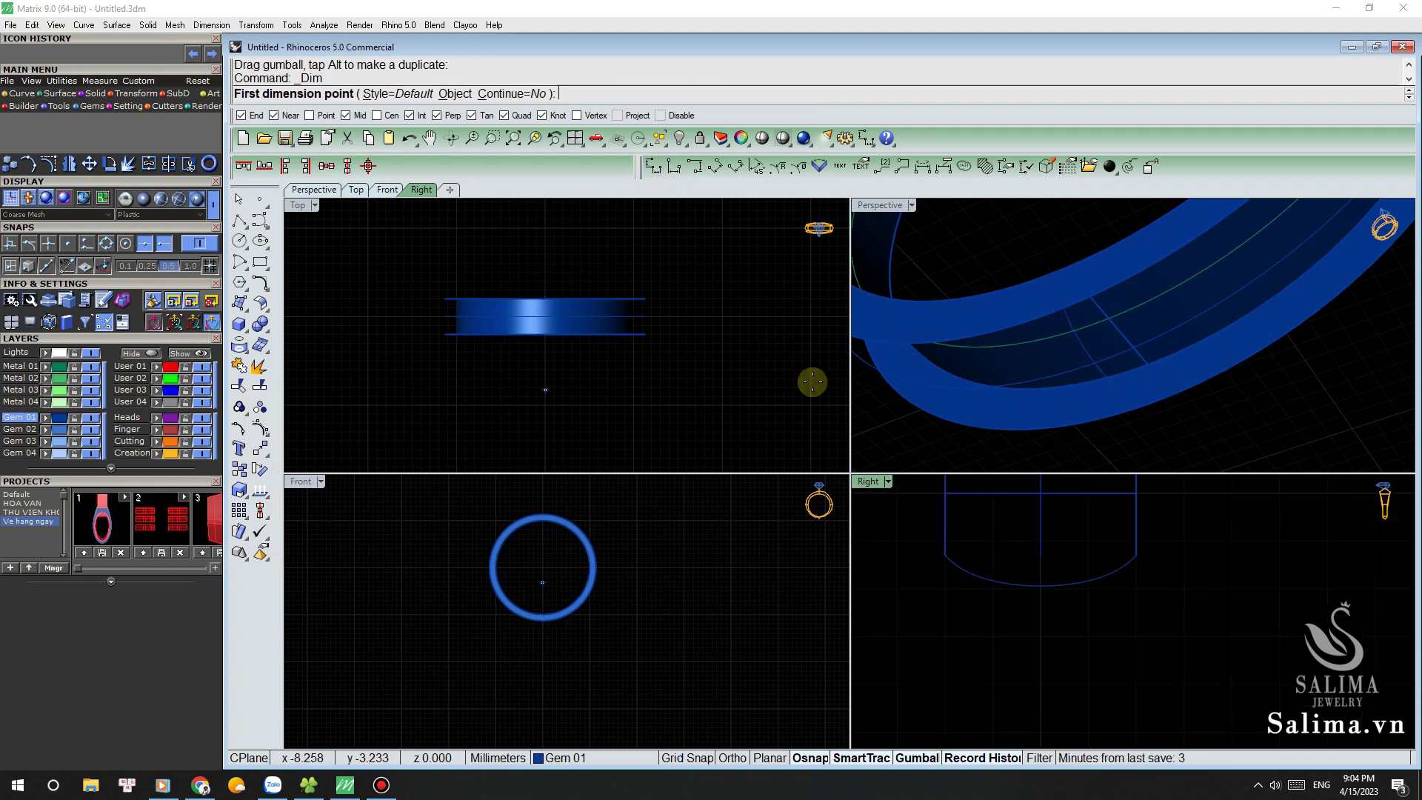
left_click(944, 554)
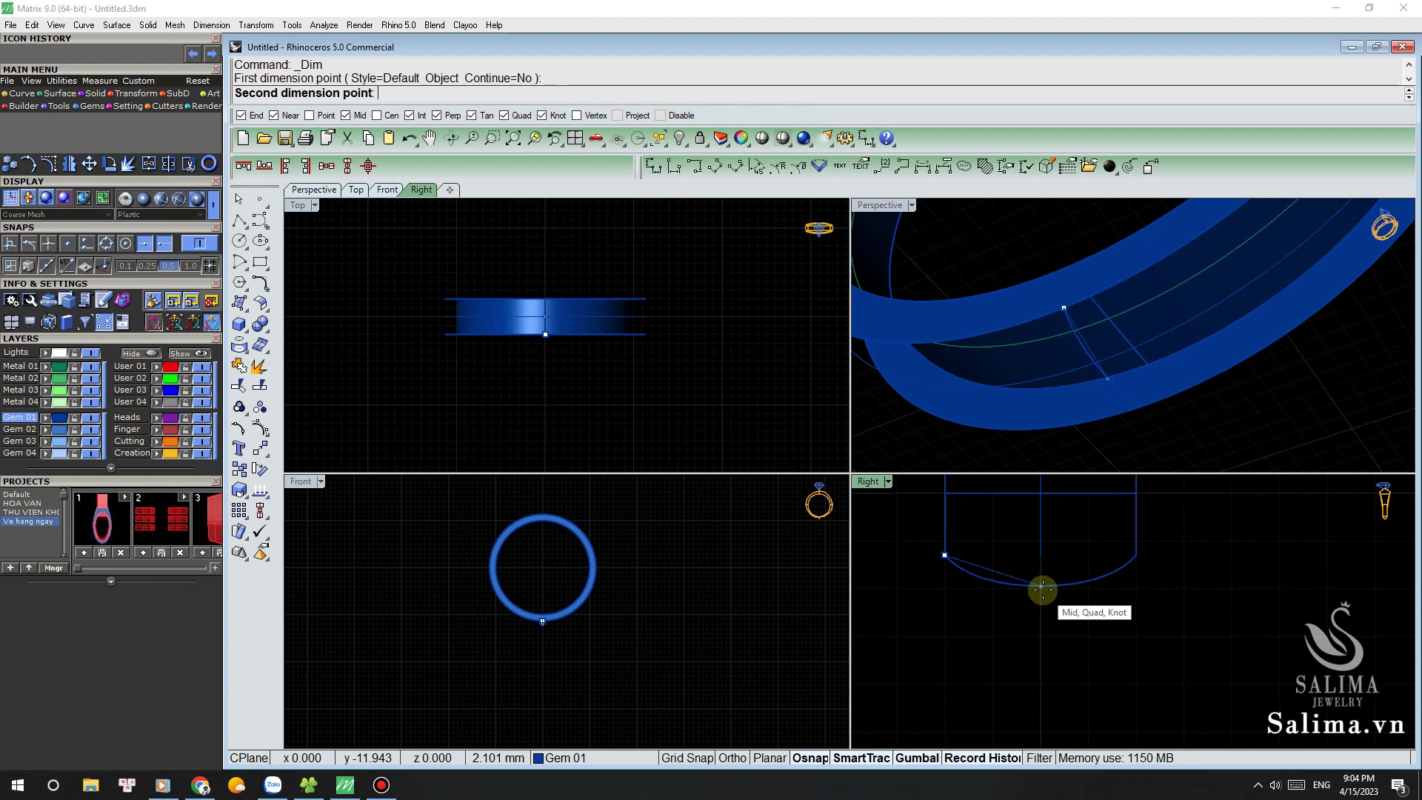
left_click(1041, 585)
left_click(1268, 588)
scroll(1125, 565, "up", 2)
Step: Nudge the curve's side and bottom control points into a smoother arc
left_click(1126, 564)
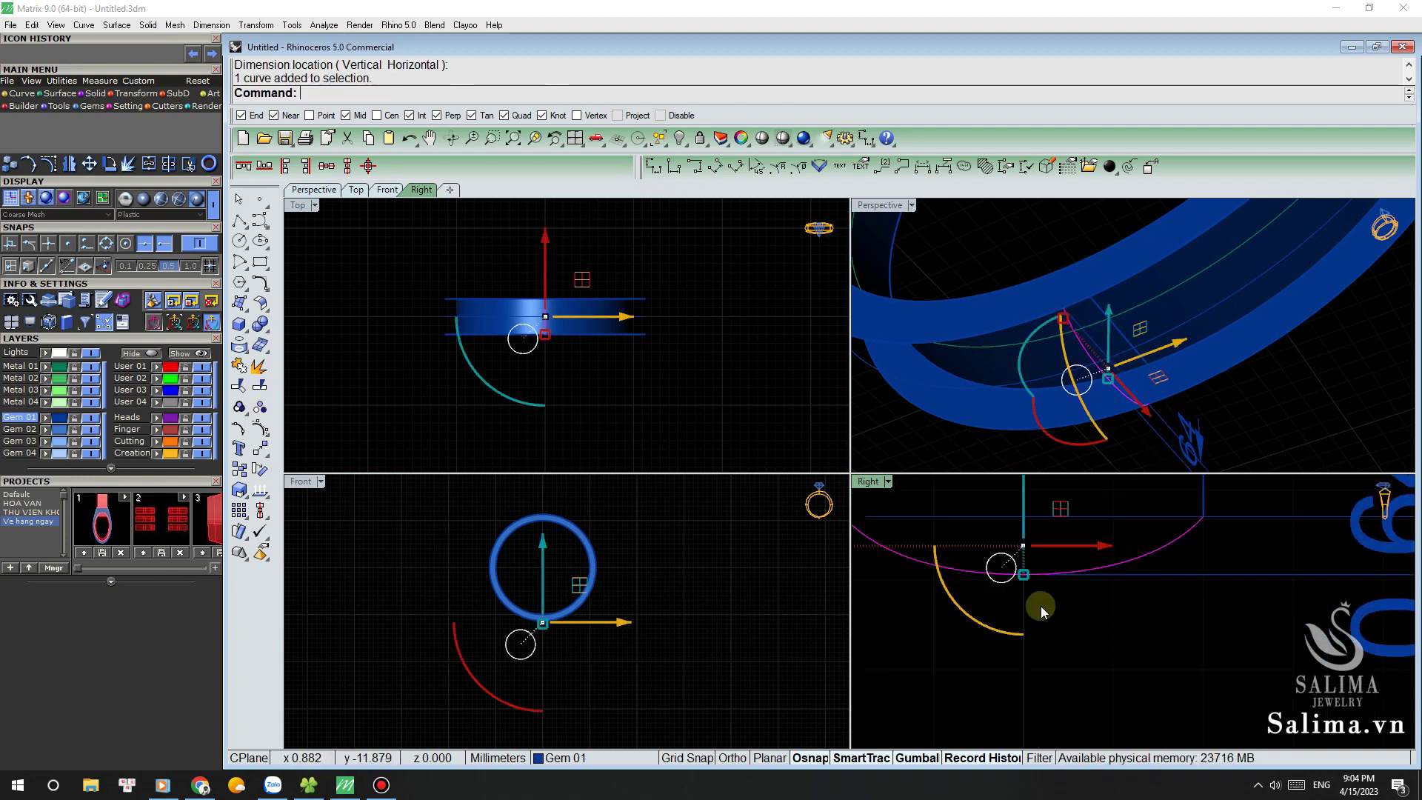
right_click_drag(1041, 606, 1077, 619)
key("F10")
left_click_drag(896, 564, 1259, 592)
scroll(972, 596, "up", 1)
left_click_drag(905, 573, 910, 571)
mouse_move(1052, 618)
left_mouse_down()
mouse_move(1084, 535)
mouse_move(1010, 548)
left_mouse_up()
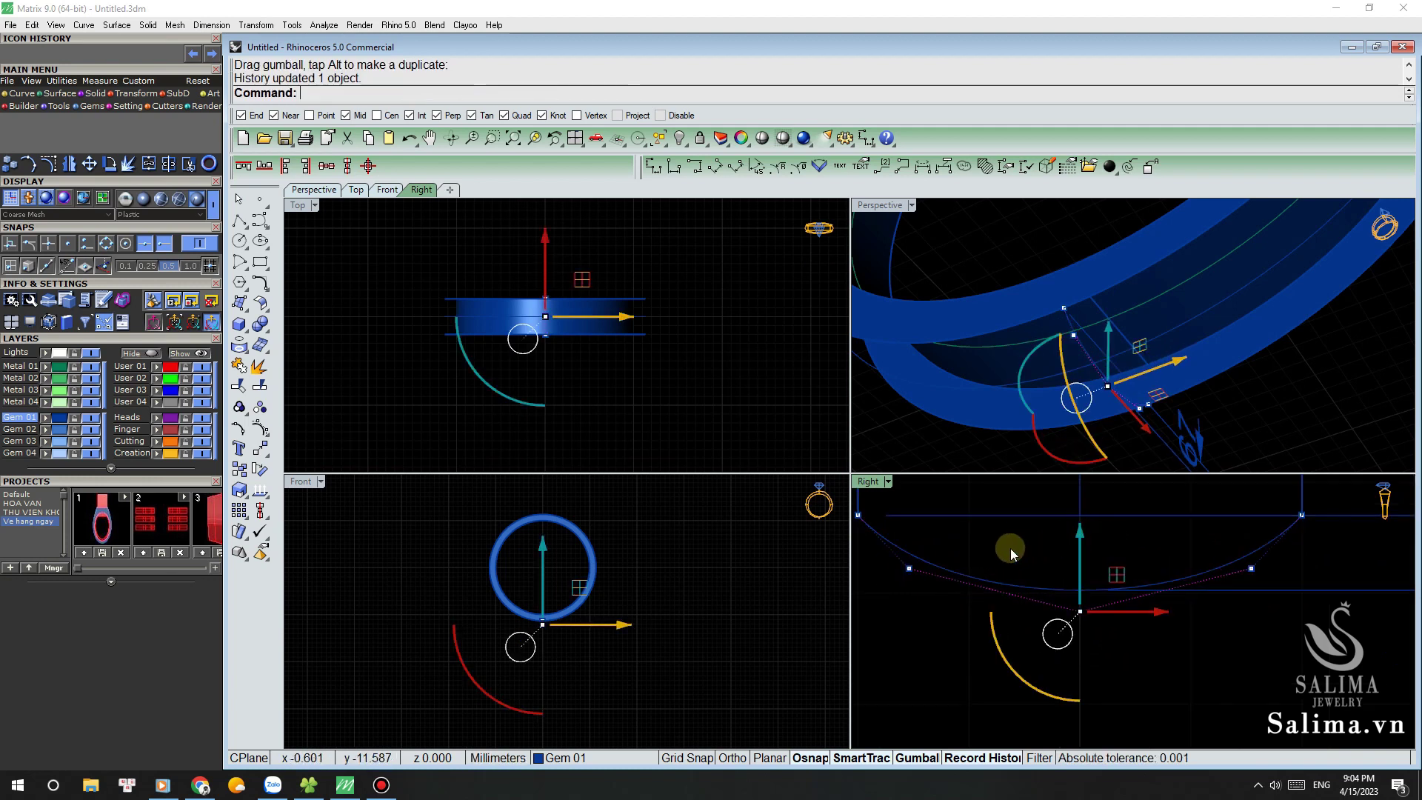
scroll(1010, 548, "down", 4)
left_click(1190, 597)
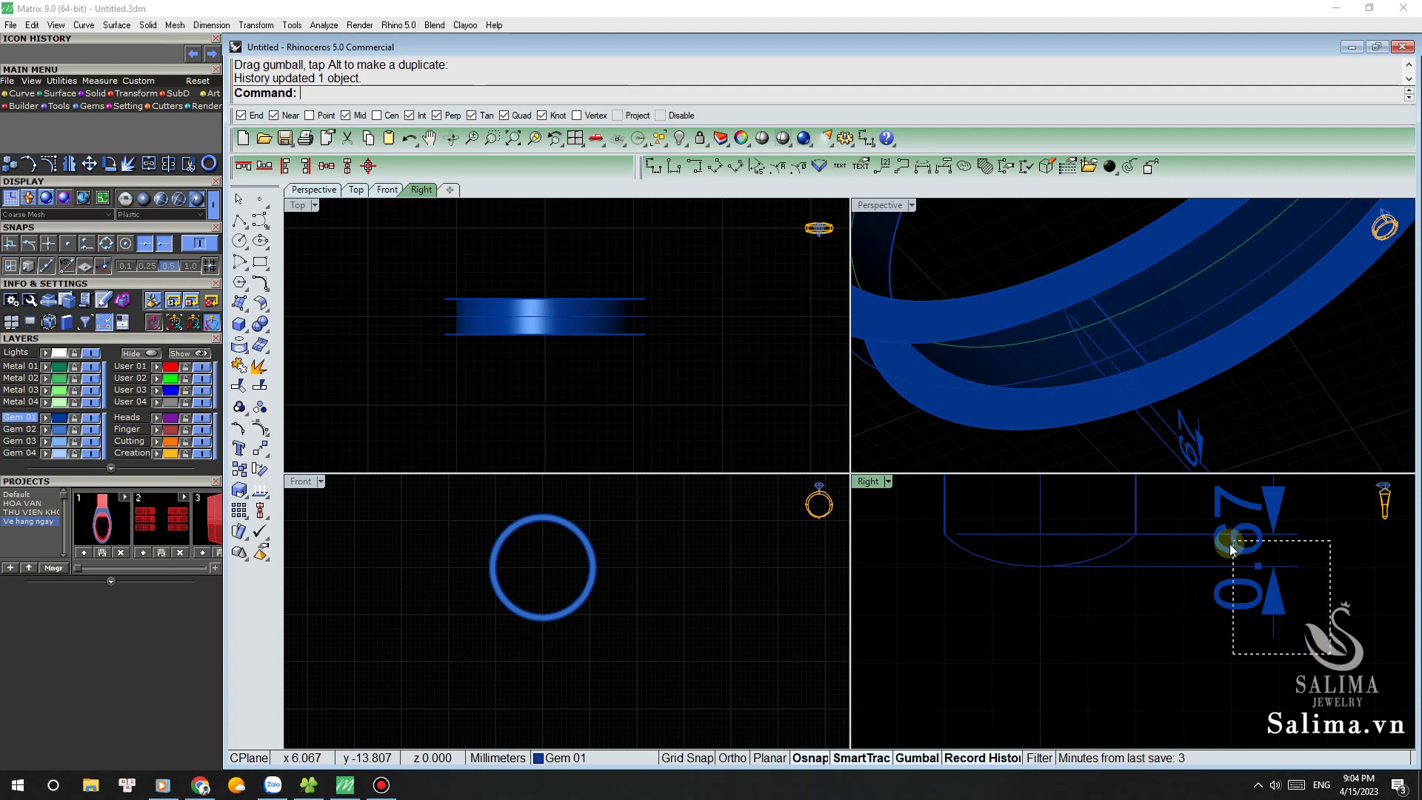
Step: Delete the temporary depth dimension
left_click_drag(1230, 543, 1229, 544)
key("Delete")
mouse_move(1089, 397)
right_mouse_down()
mouse_move(1100, 347)
mouse_move(1079, 327)
mouse_move(1081, 382)
right_mouse_up()
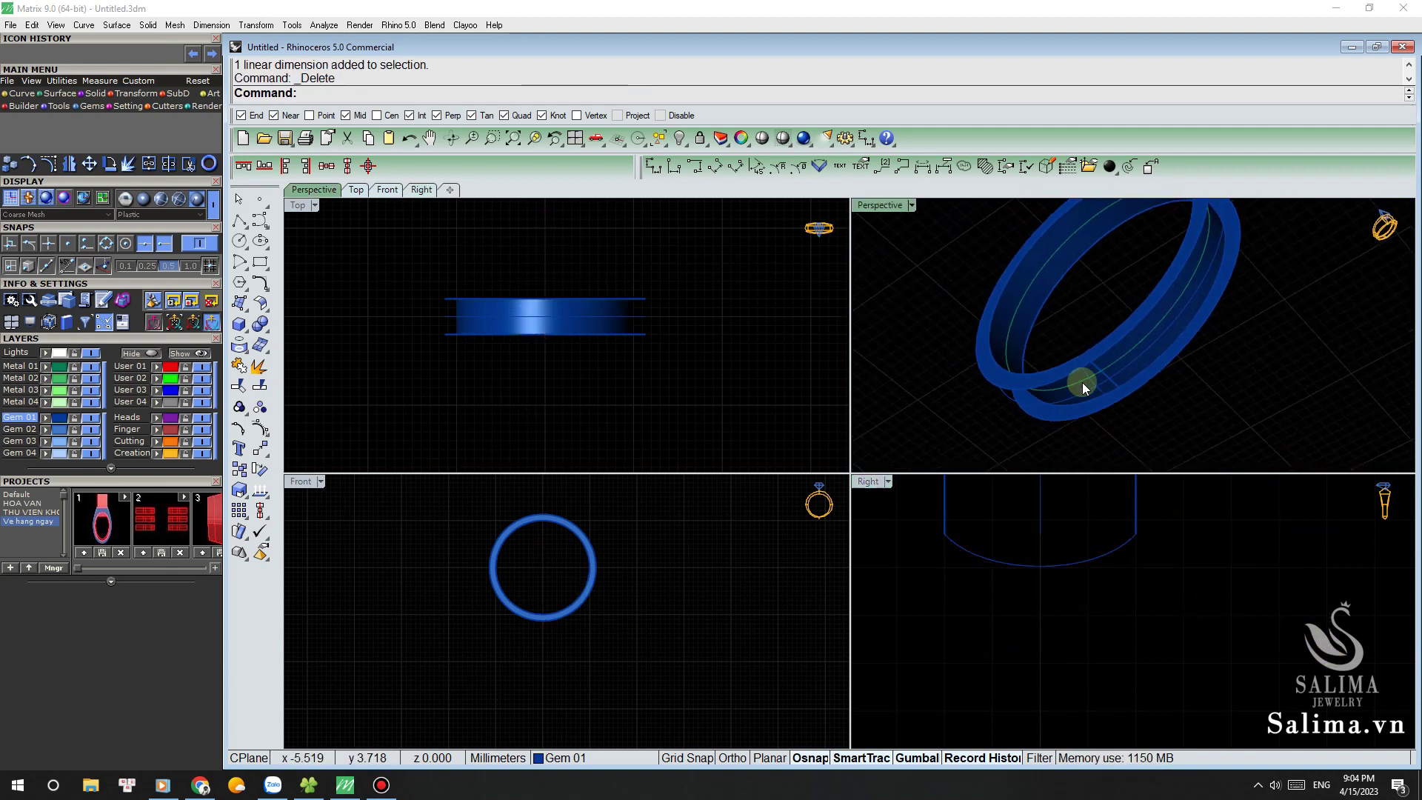
scroll(1082, 382, "up", 3)
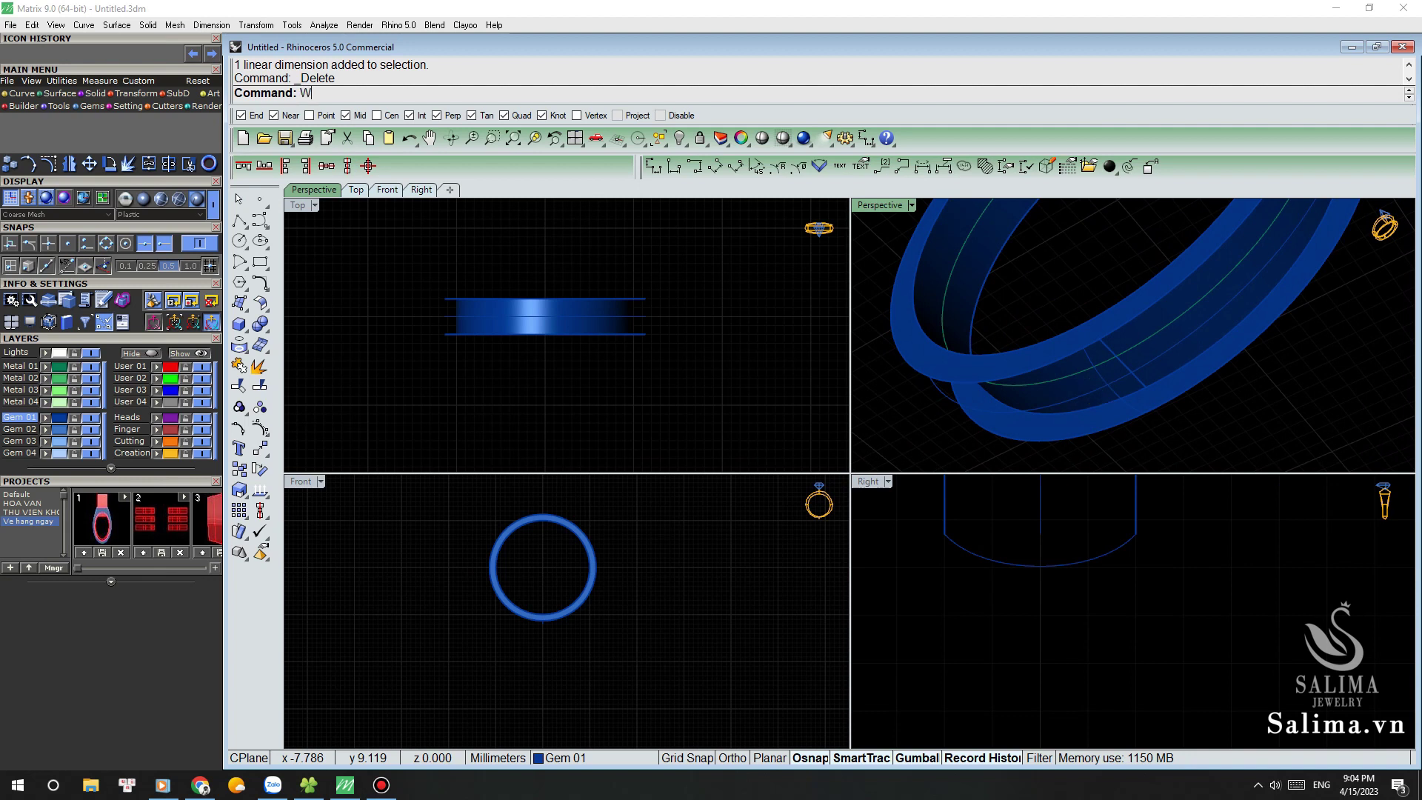
Step: Sweep2 the curved profile along both ring edges as a closed sweep
type("2")
key("Return")
left_click(1118, 330)
left_click(1184, 388)
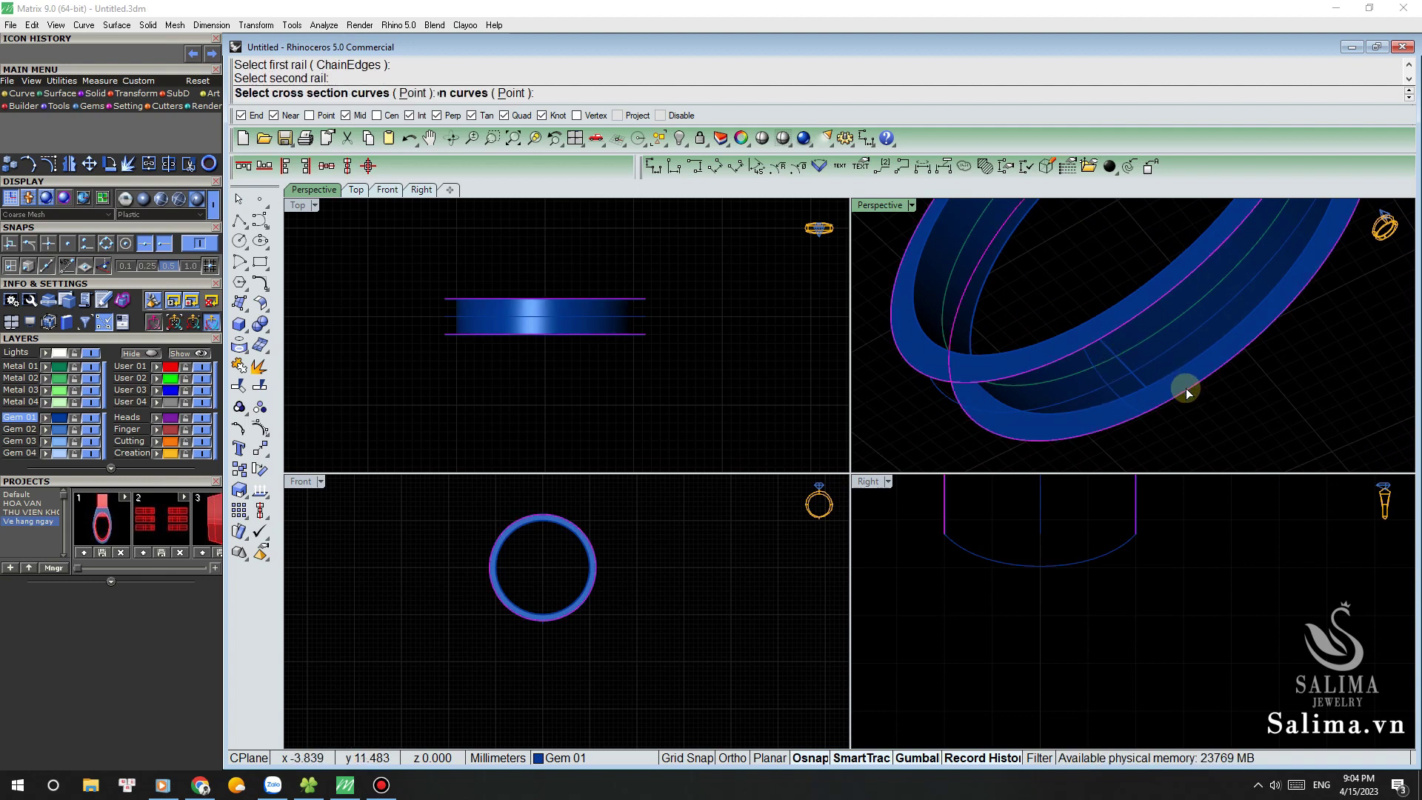
left_click(1111, 390)
key("Return")
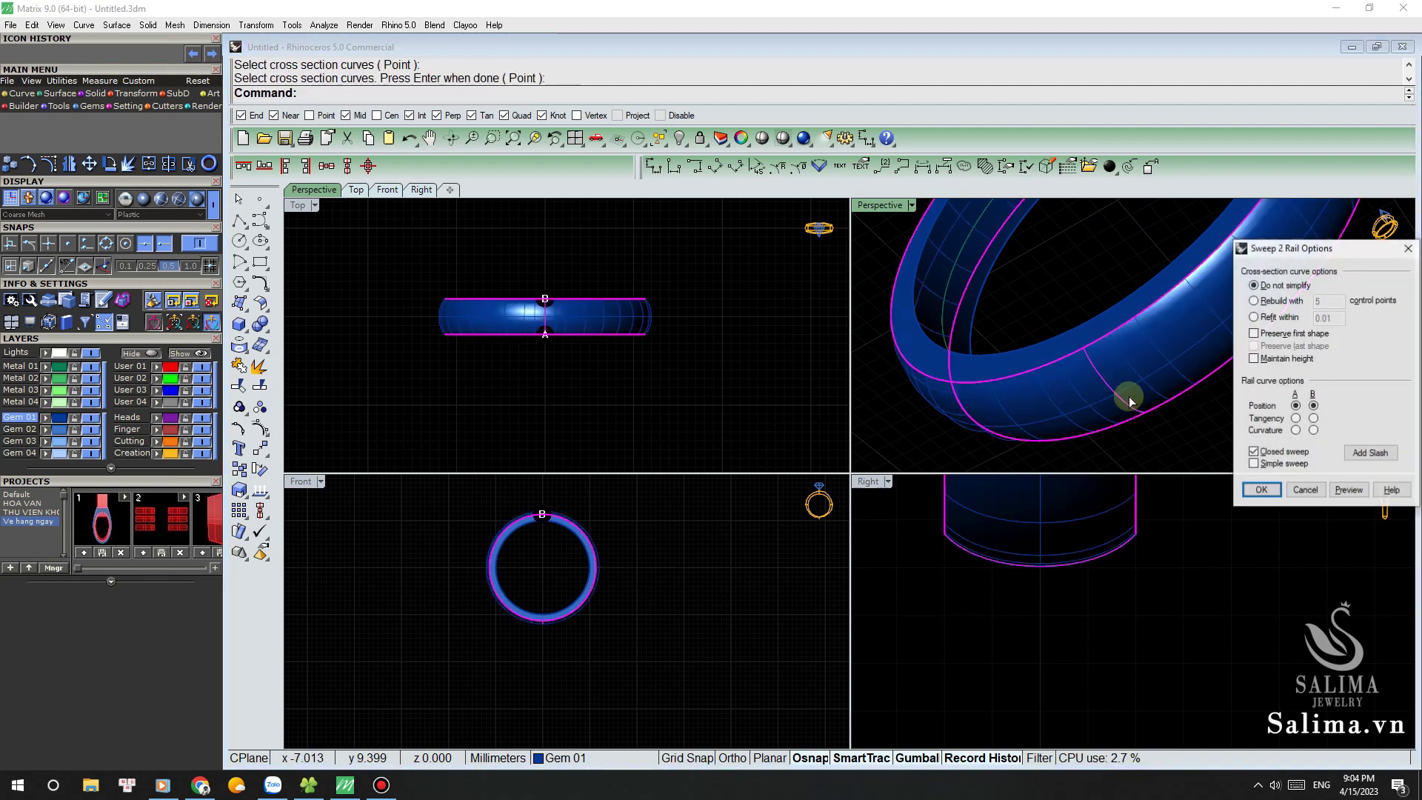
left_click(1253, 488)
scroll(1147, 304, "down", 3)
mouse_move(1148, 303)
right_mouse_down()
mouse_move(1170, 302)
mouse_move(1196, 355)
mouse_move(1126, 260)
mouse_move(943, 242)
mouse_move(1066, 257)
right_mouse_up()
scroll(1161, 250, "up", 2)
scroll(1197, 265, "up", 2)
Step: Join the sweep surface and the band into one closed polysurface
left_click(1200, 264)
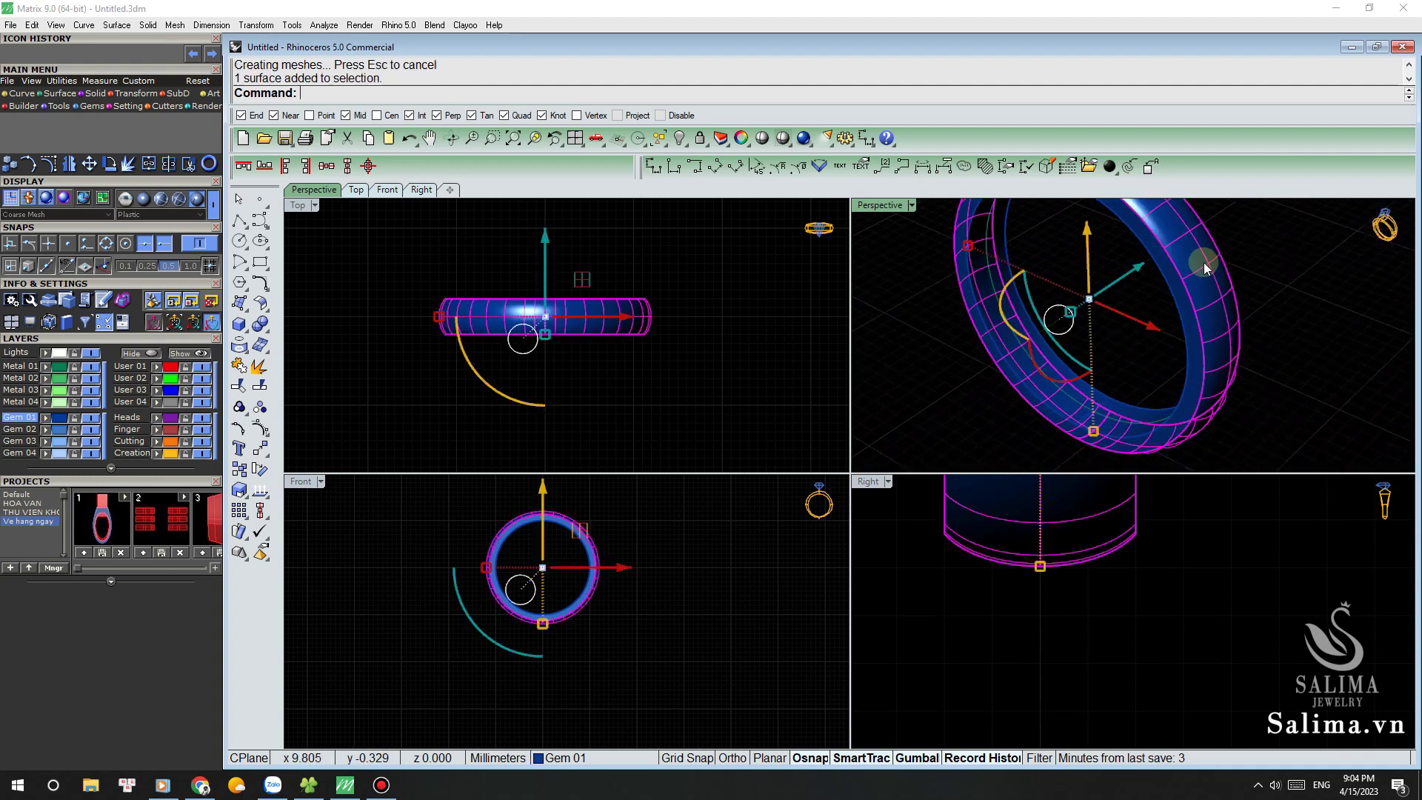
scroll(1173, 289, "up", 2)
left_click(1183, 288)
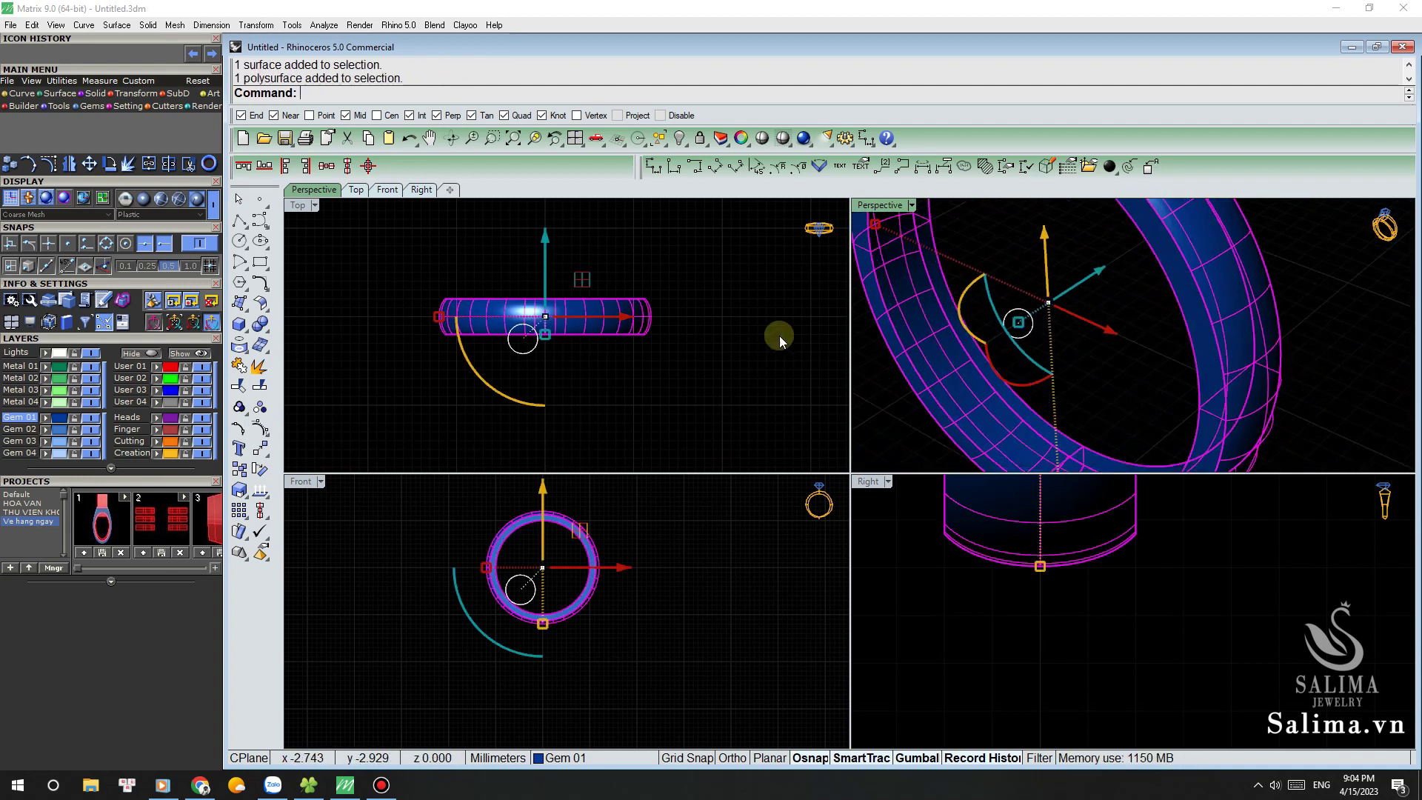
left_click(238, 365)
right_click_drag(680, 544, 701, 572)
Step: In the maximized Front view, draw a vertical line centred on the origin
double_click(305, 481)
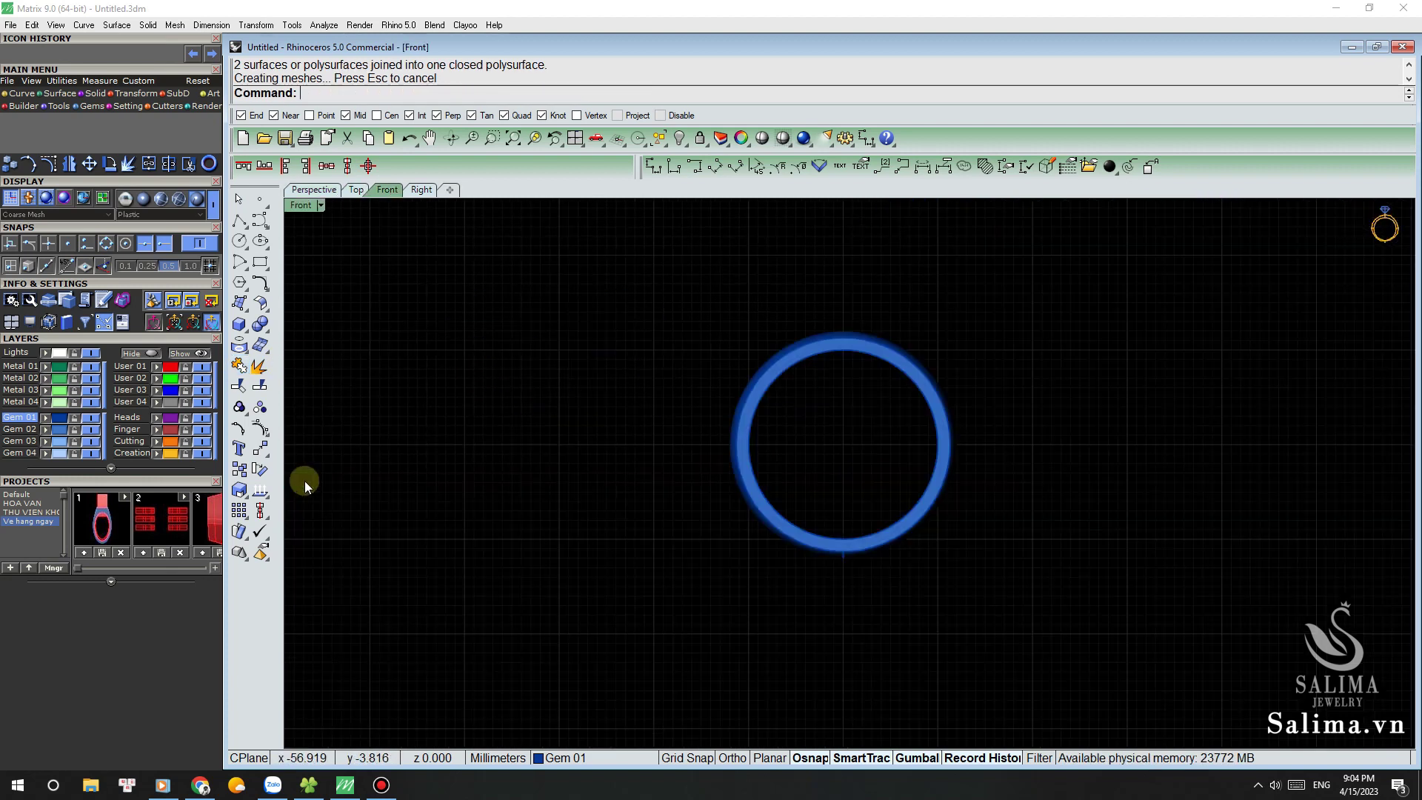
scroll(860, 431, "up", 2)
scroll(835, 403, "up", 1)
scroll(852, 396, "down", 1)
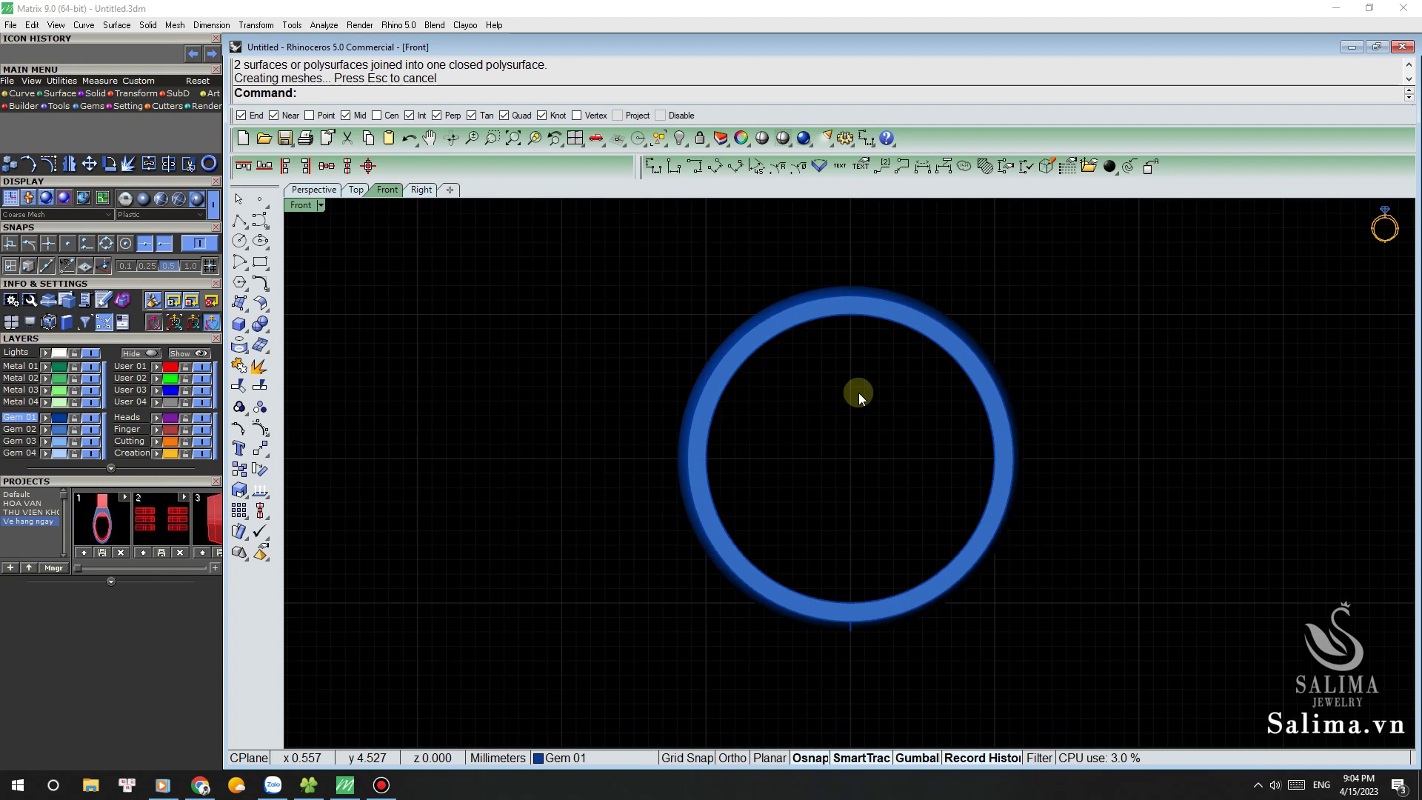
type("T")
key("Return")
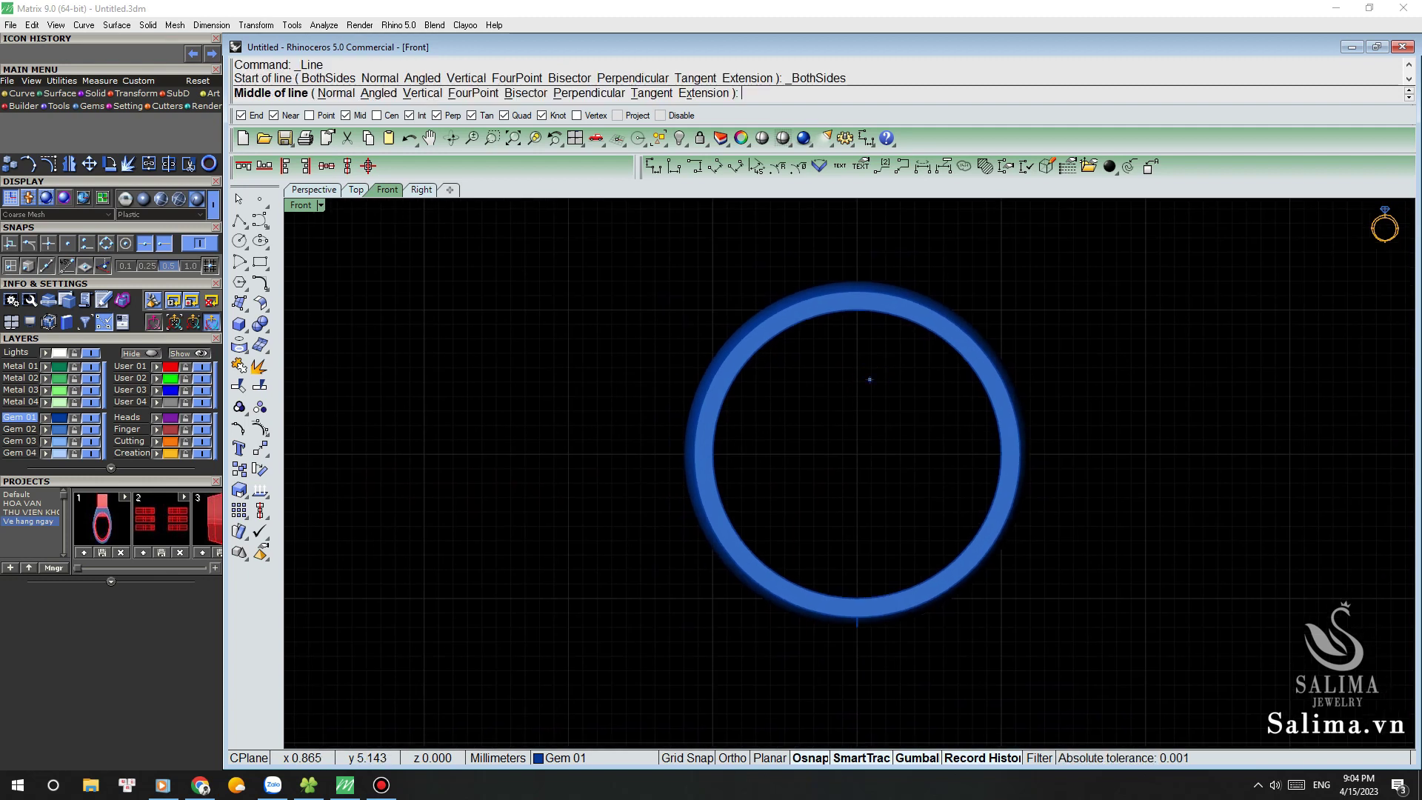
type("0")
key("Return")
left_click(856, 238)
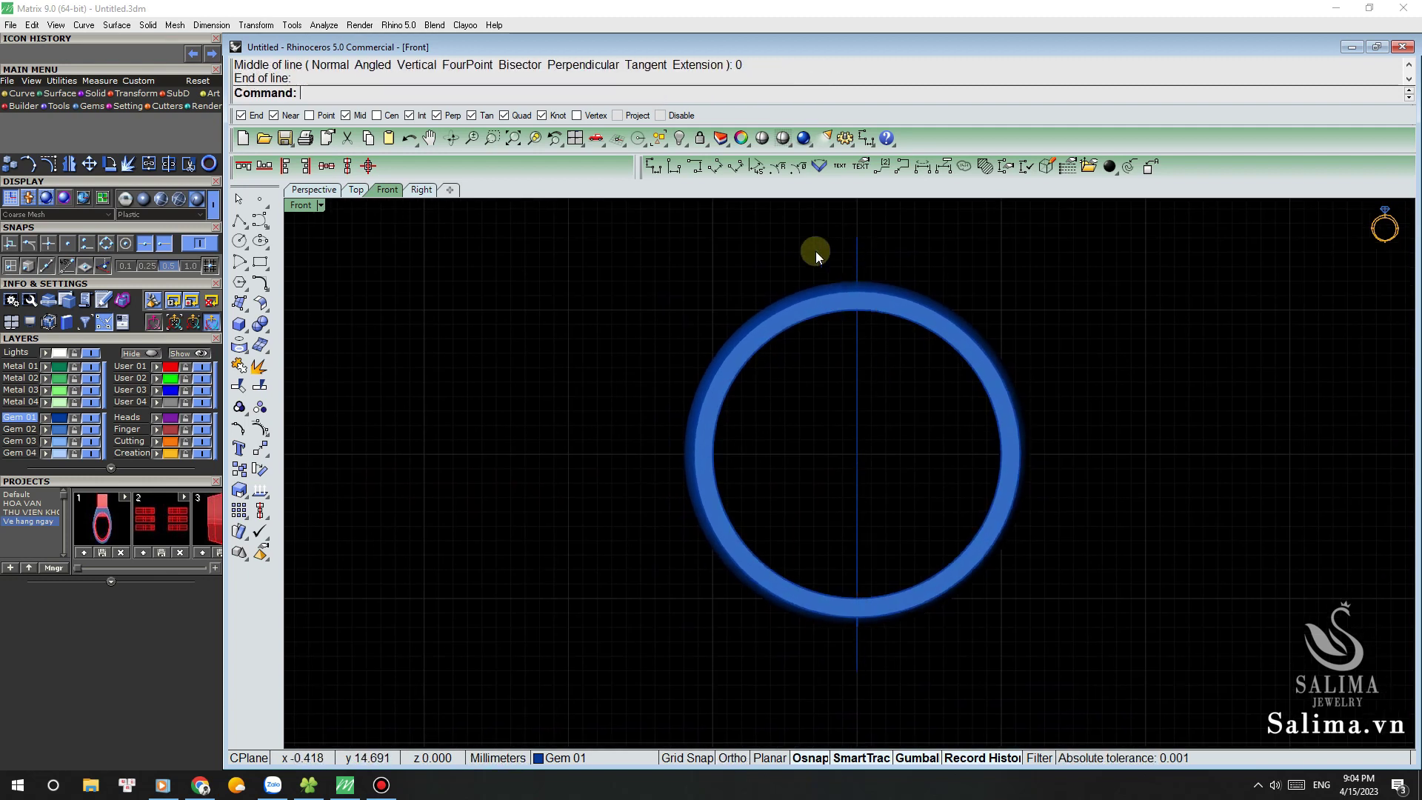
Step: Move the vertical line onto the Lights layer
left_click_drag(917, 242, 478, 268)
left_click(46, 351)
left_click(810, 376)
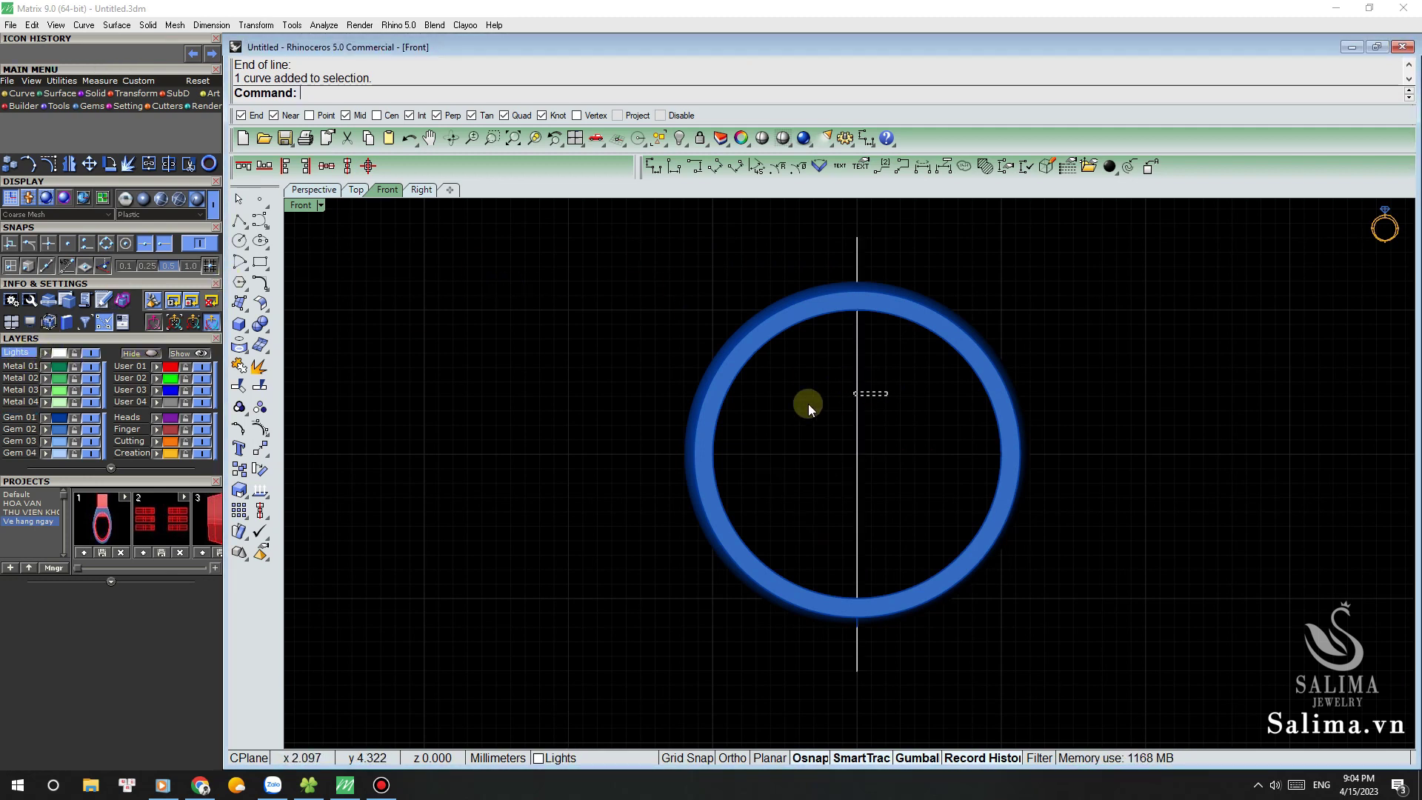
key("ctrl+a")
right_click_drag(788, 425, 795, 426)
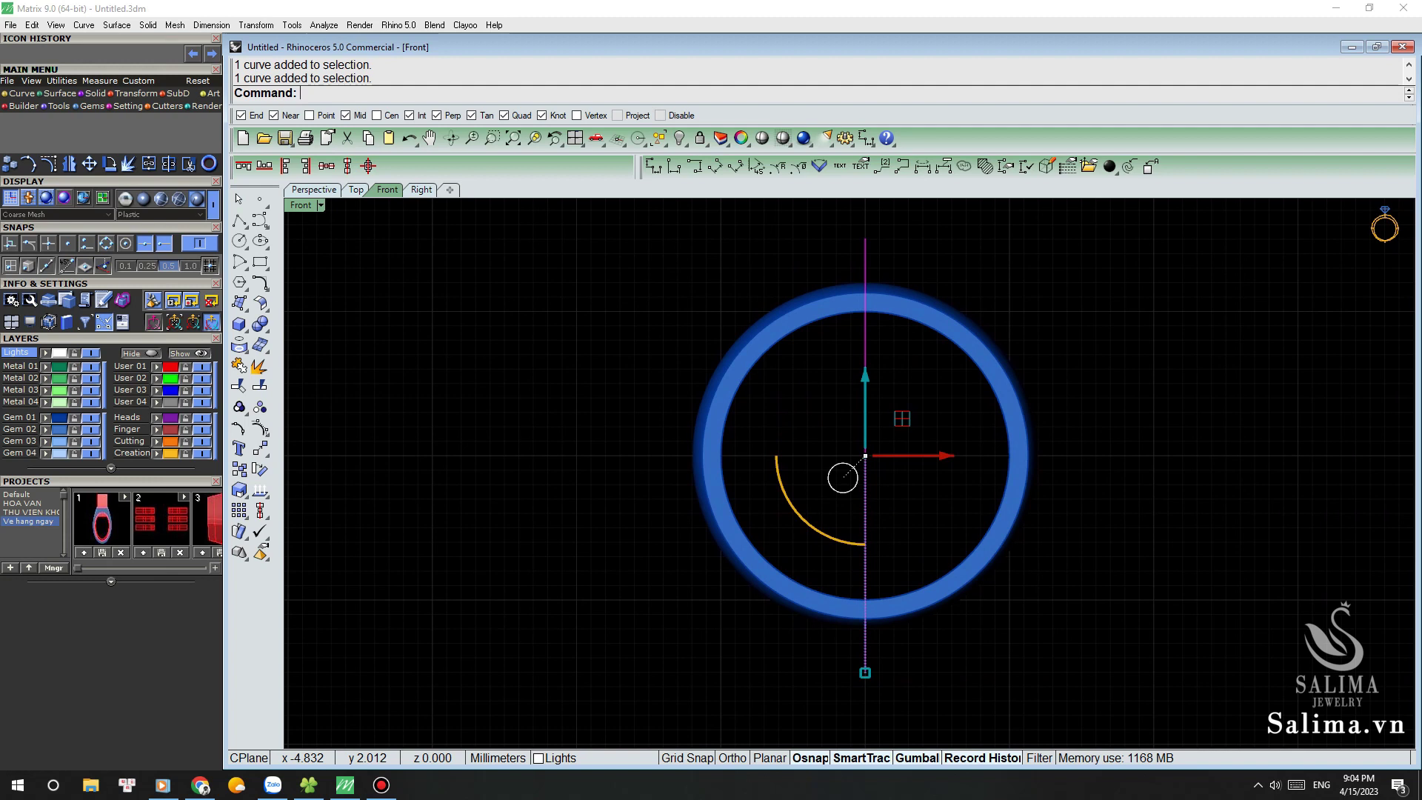
Step: Polar-array the line 18 times around the origin over 360°
type("A")
key("Return")
key("Return")
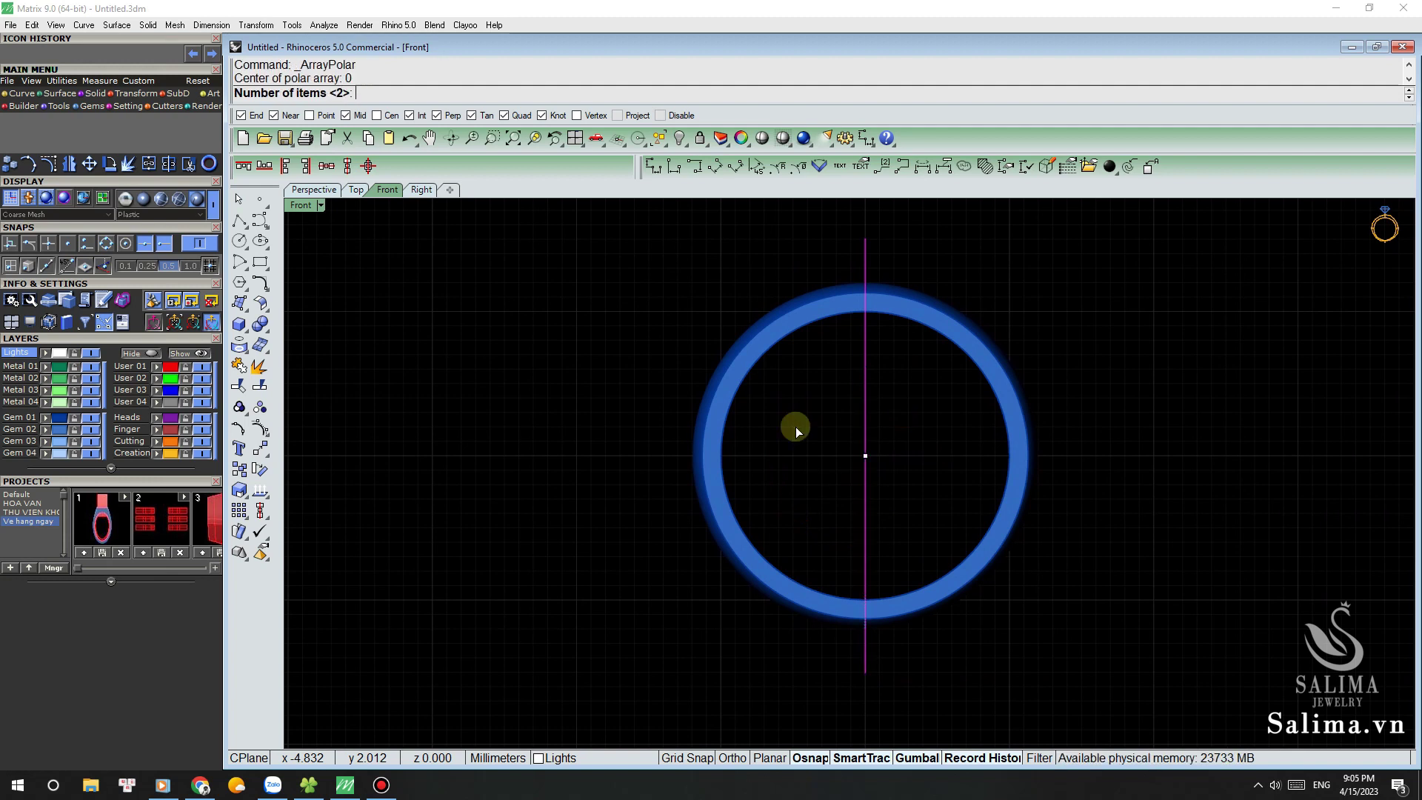
type("18")
key("Return")
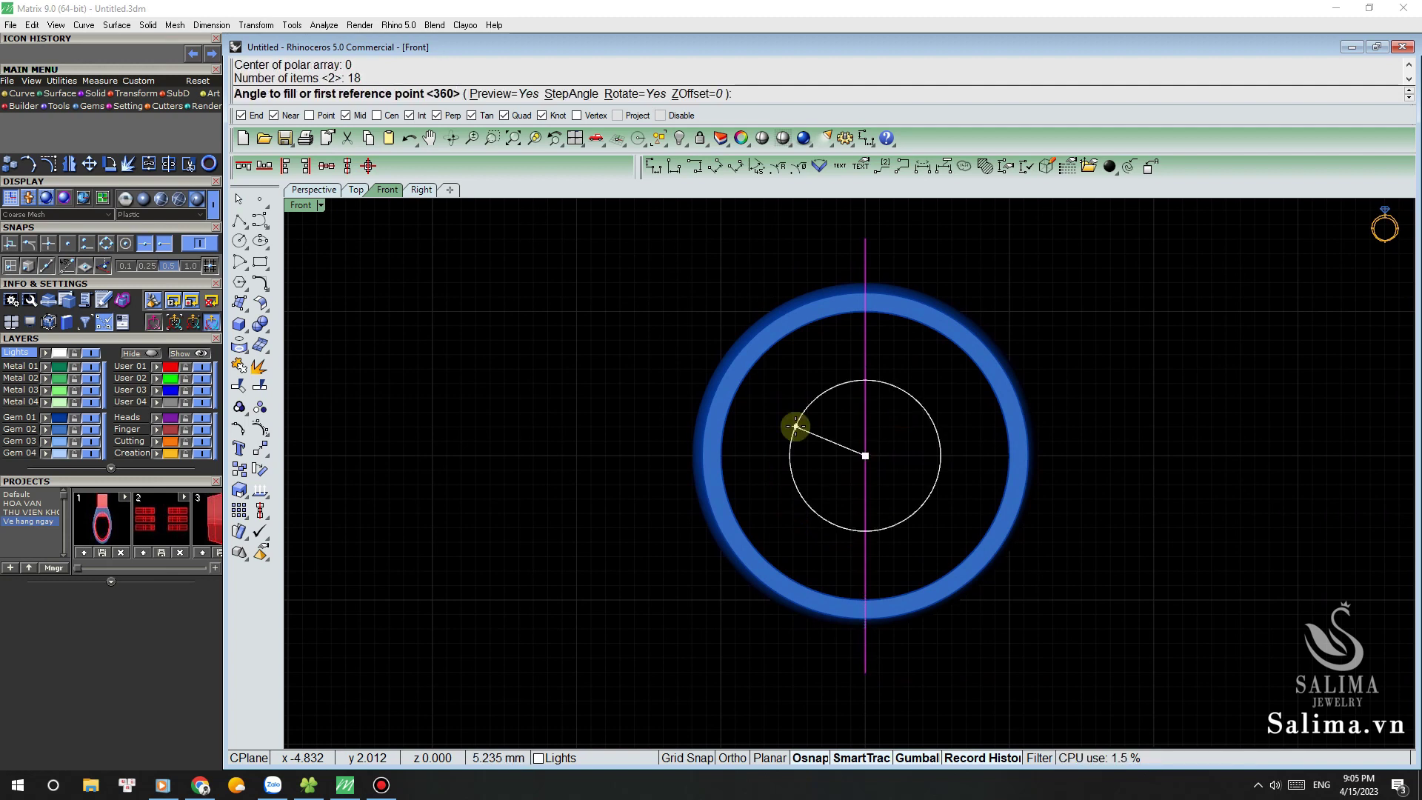
key("Return")
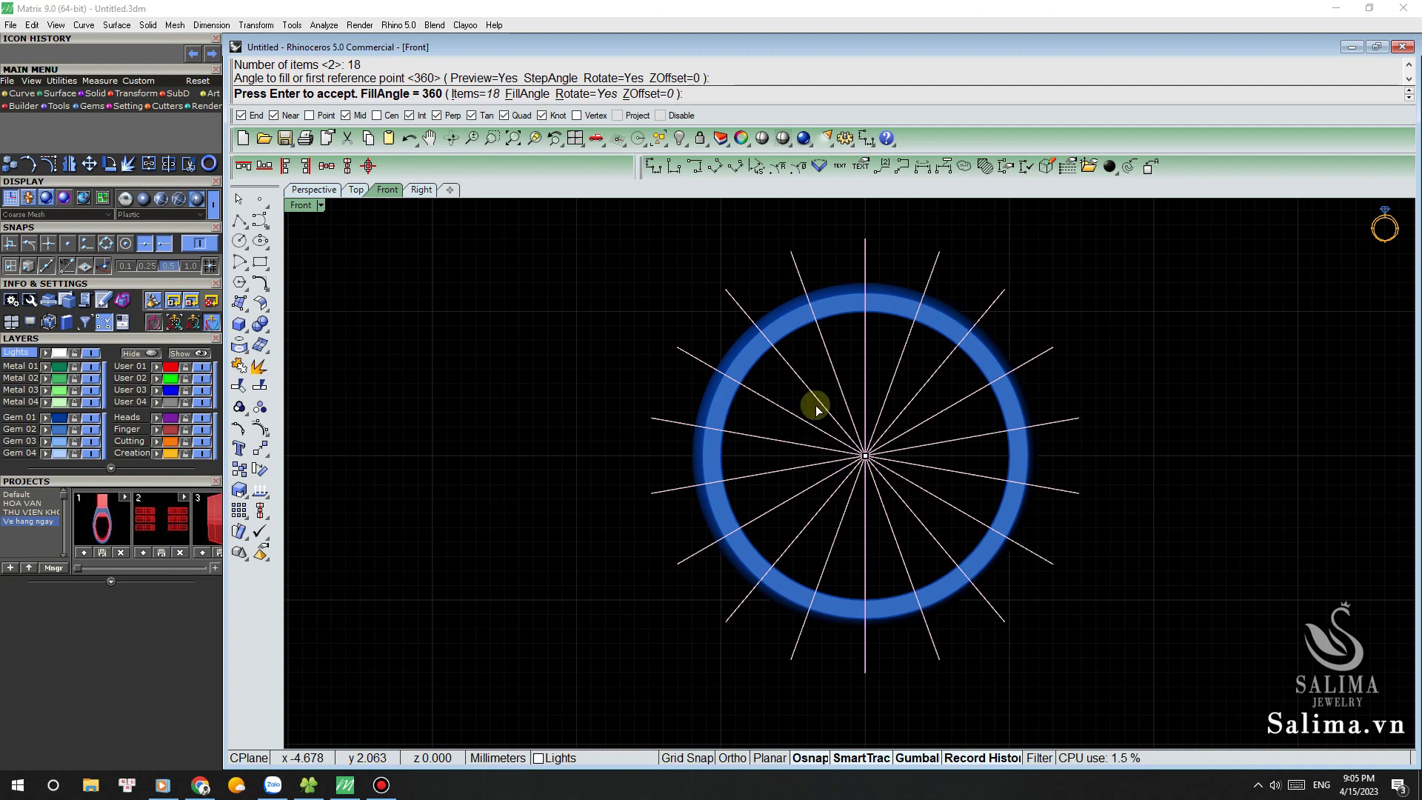
key("Return")
left_click(546, 343)
Step: Rotate all 18 radial lines by 10° (360/36) with the gumball
scroll(866, 463, "up", 2)
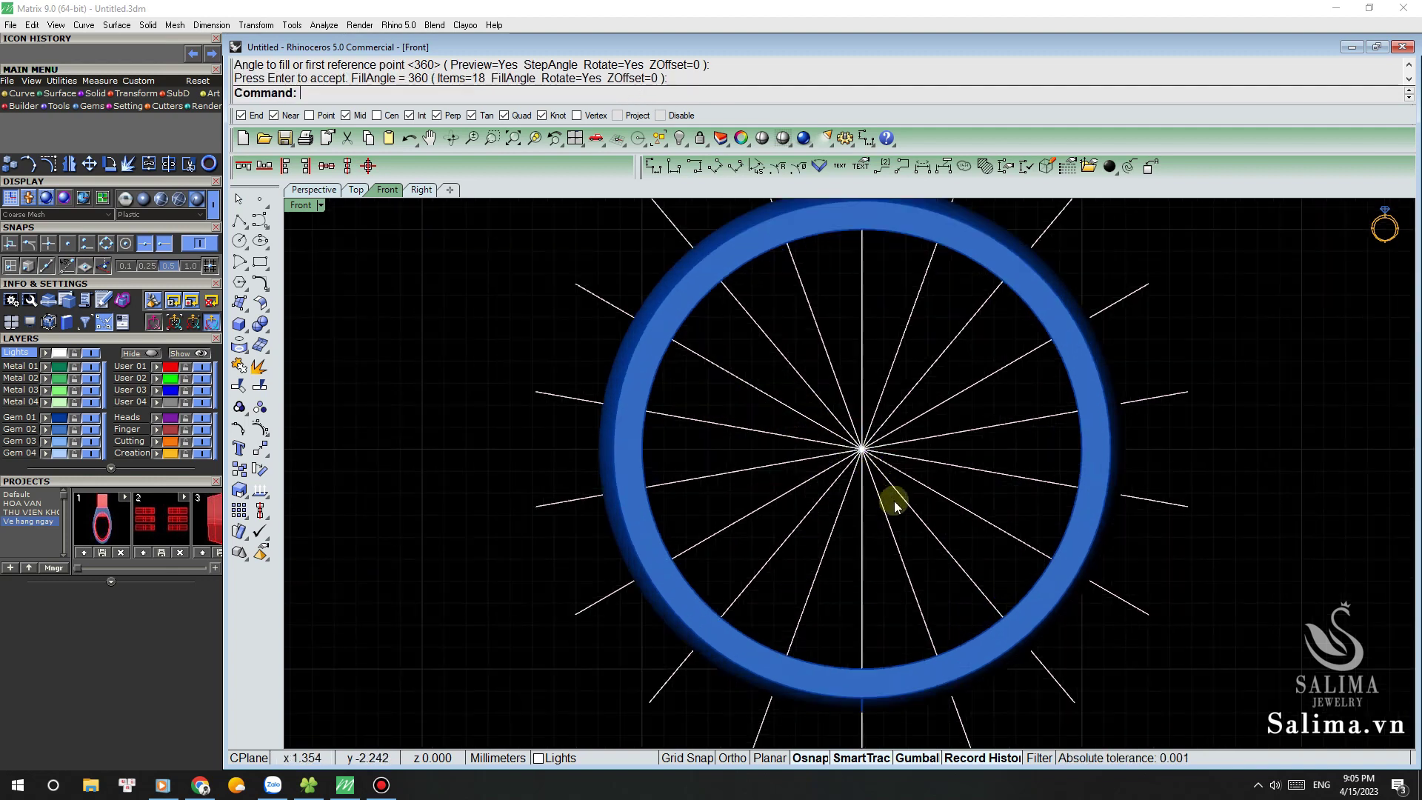
left_click_drag(895, 501, 825, 411)
left_click(799, 509)
type("360/3")
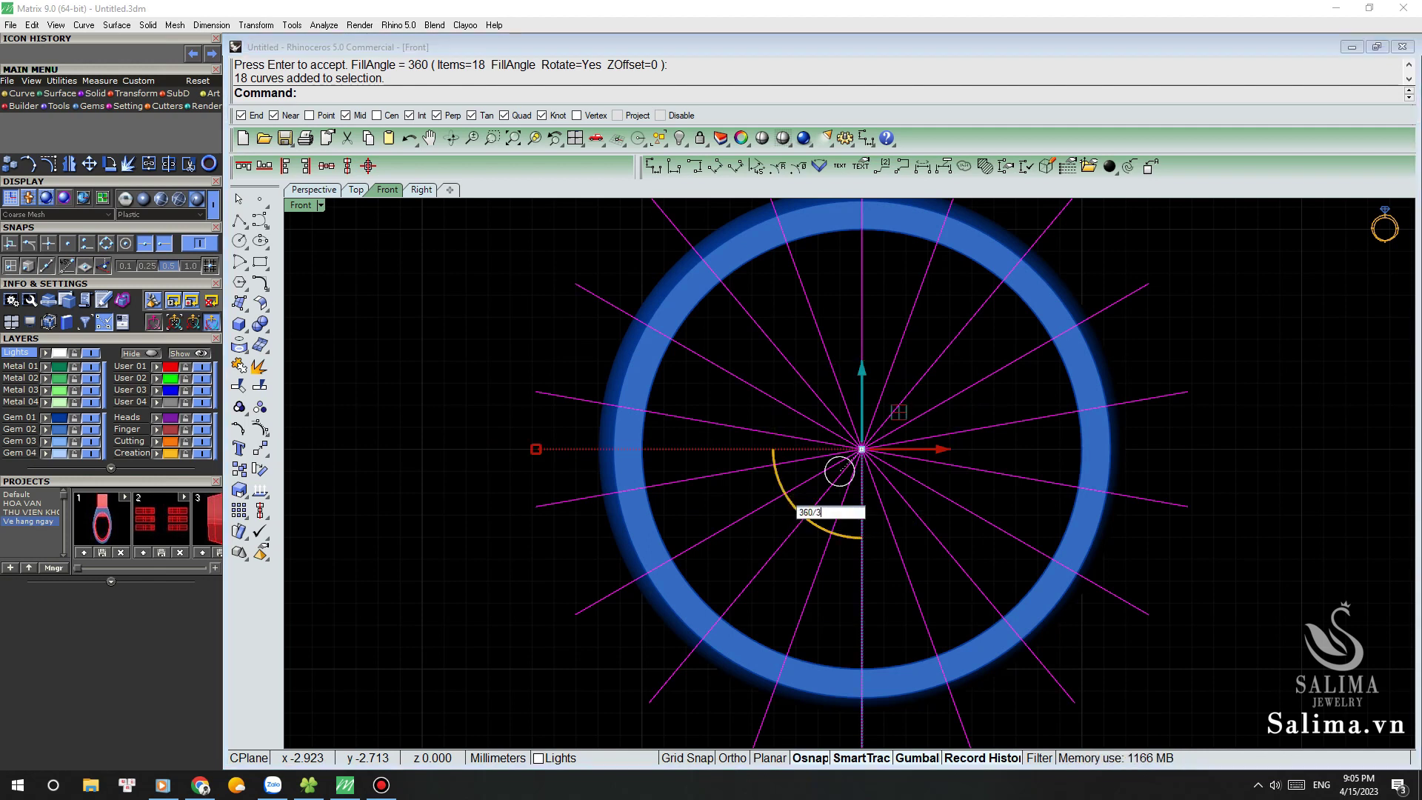
type("6")
key("Return")
scroll(797, 509, "down", 1)
scroll(847, 500, "down", 1)
scroll(962, 444, "down", 1)
key("Escape")
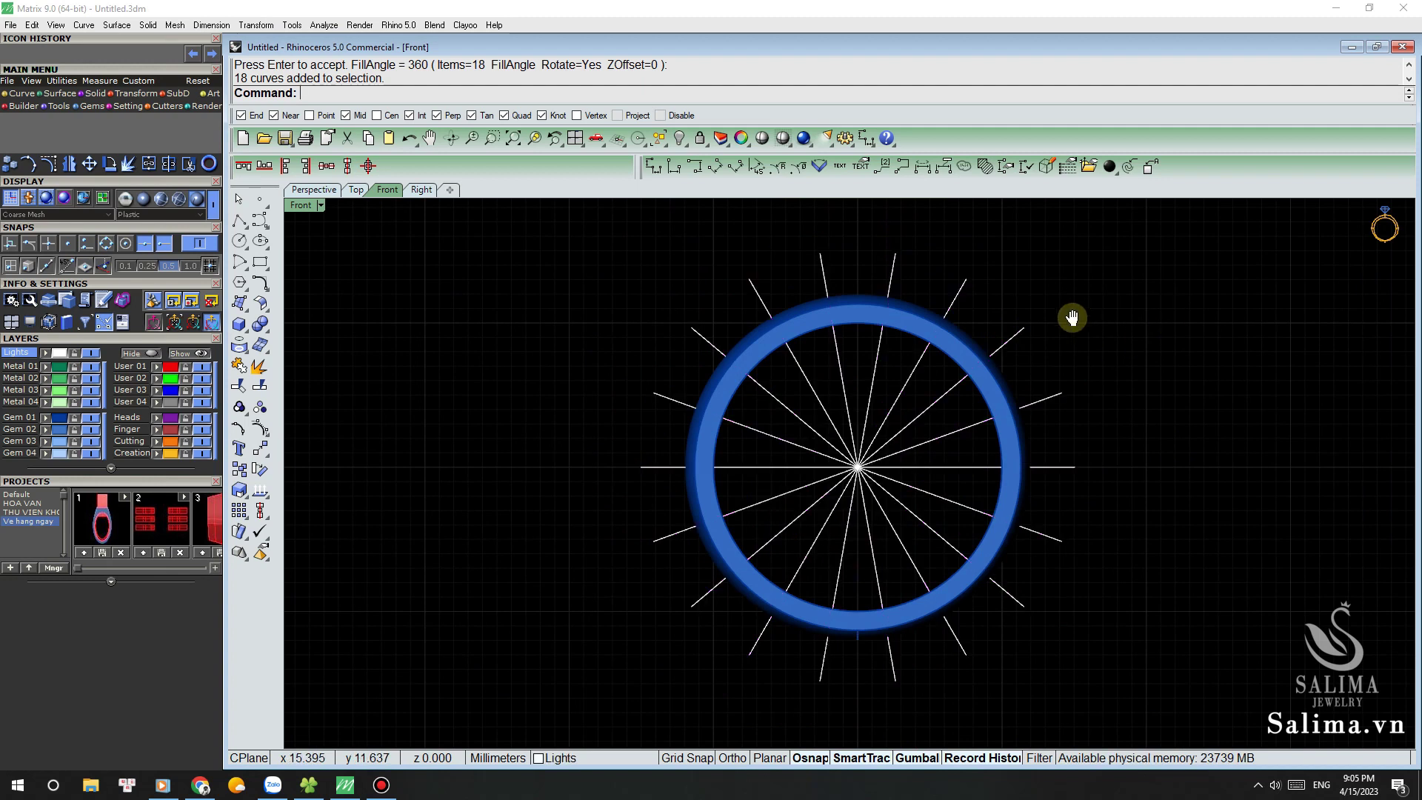
scroll(827, 342, "up", 1)
scroll(875, 362, "up", 2)
Step: Delete the 12 radial guide lines near the top and the two stray diagonals
left_click_drag(811, 389, 747, 565)
key("Delete")
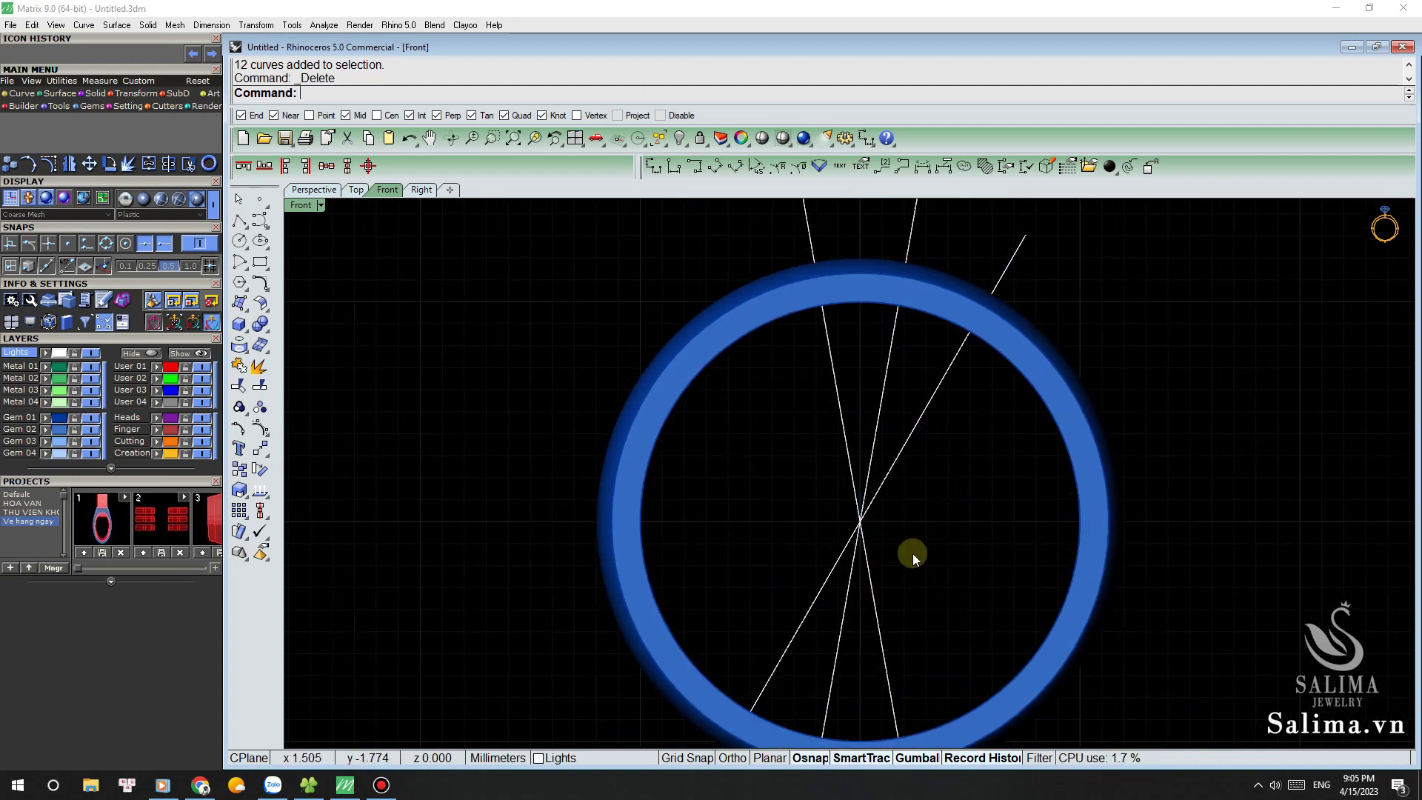
left_click_drag(963, 432, 935, 381)
key("Delete")
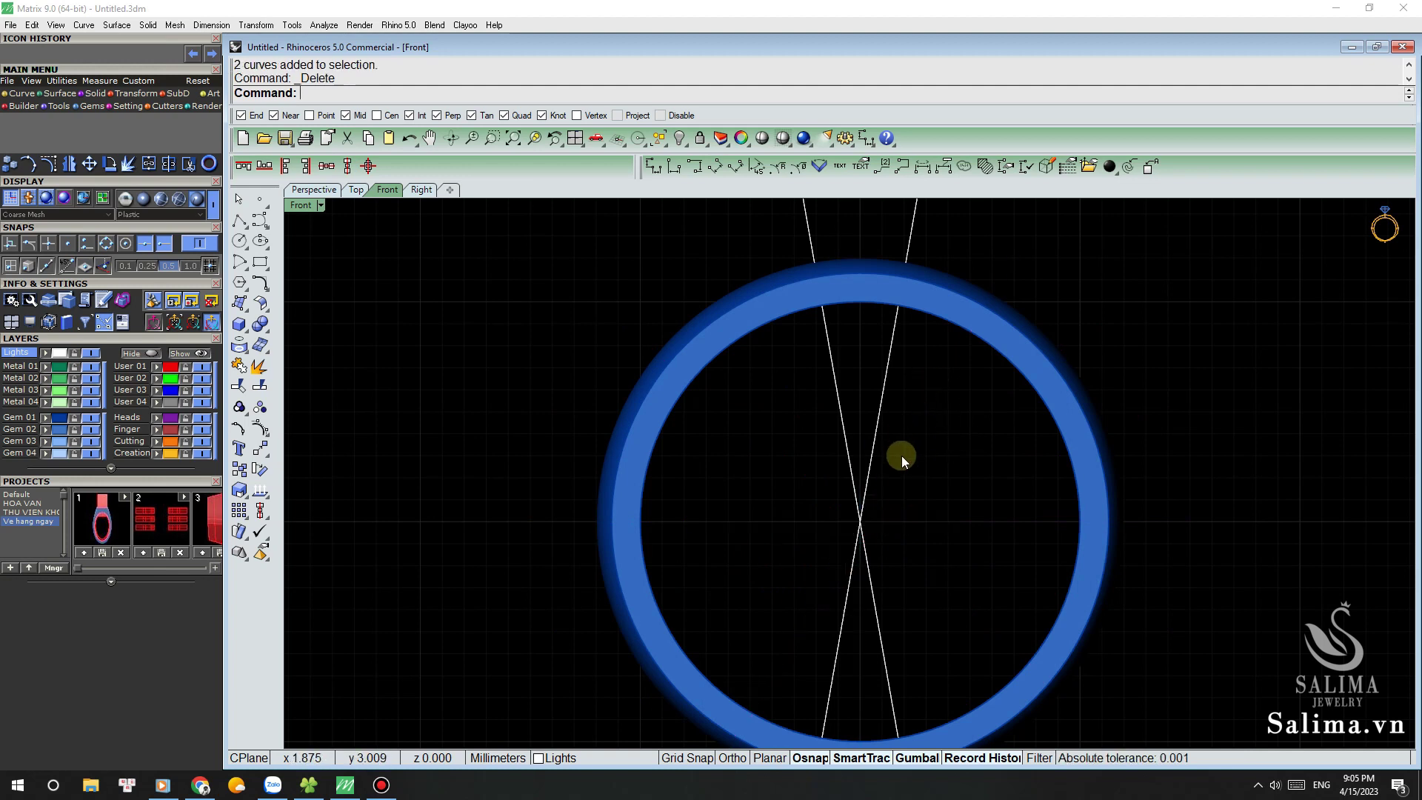
type("T")
Step: Draw a horizontal cutting polyline from the origin to the left of centre
key("Return")
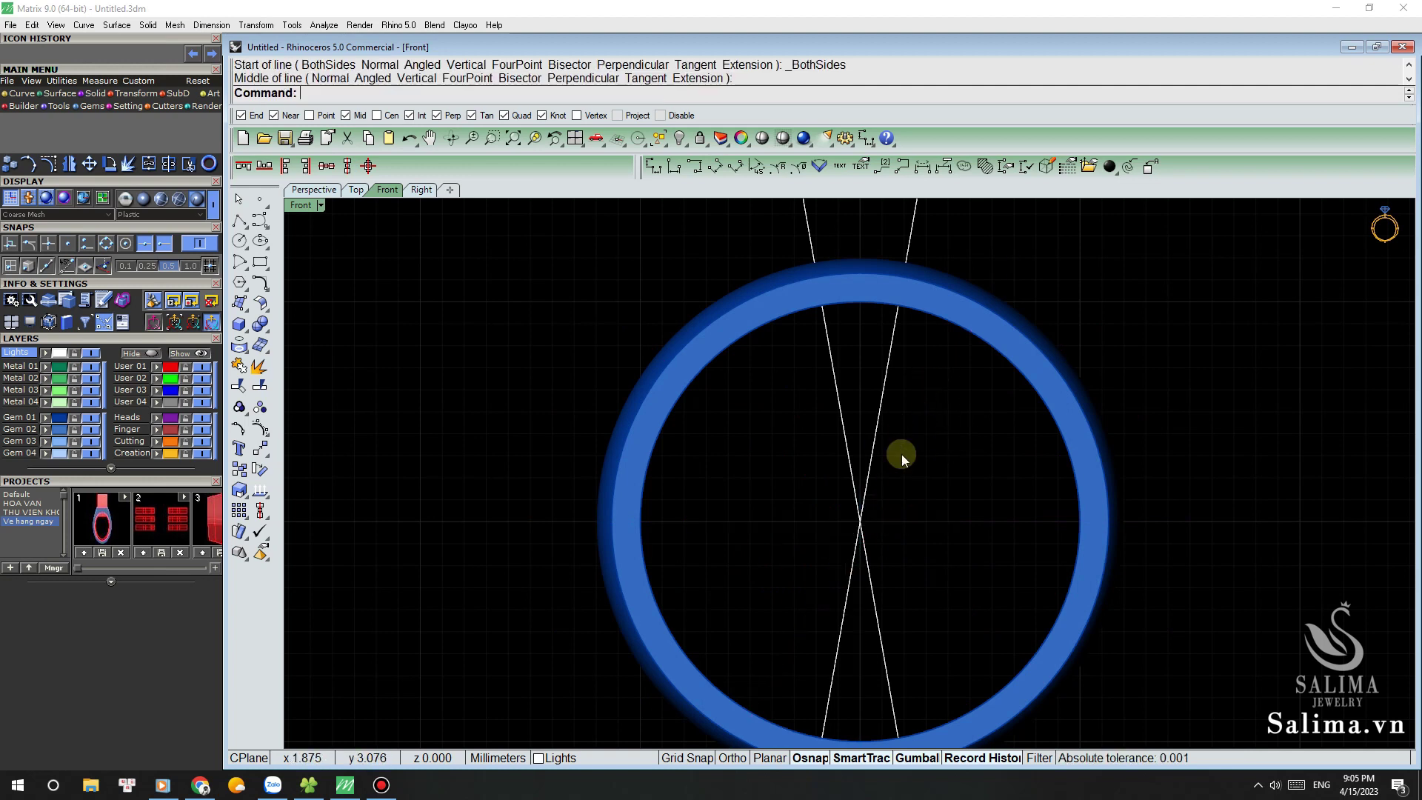
type("pl")
key("Return")
type("2")
key("Return")
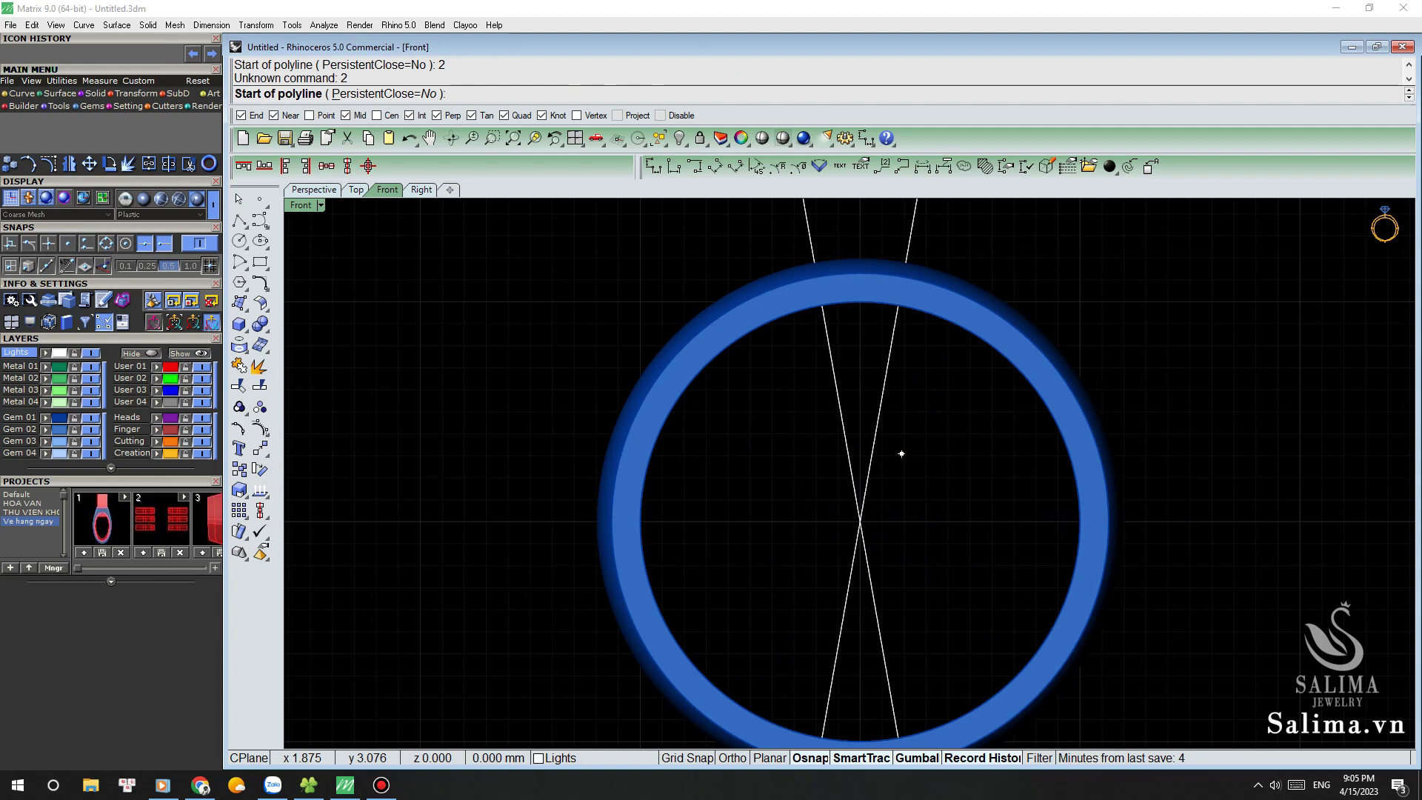
type("0")
key("Return")
left_click(762, 522)
key("Return")
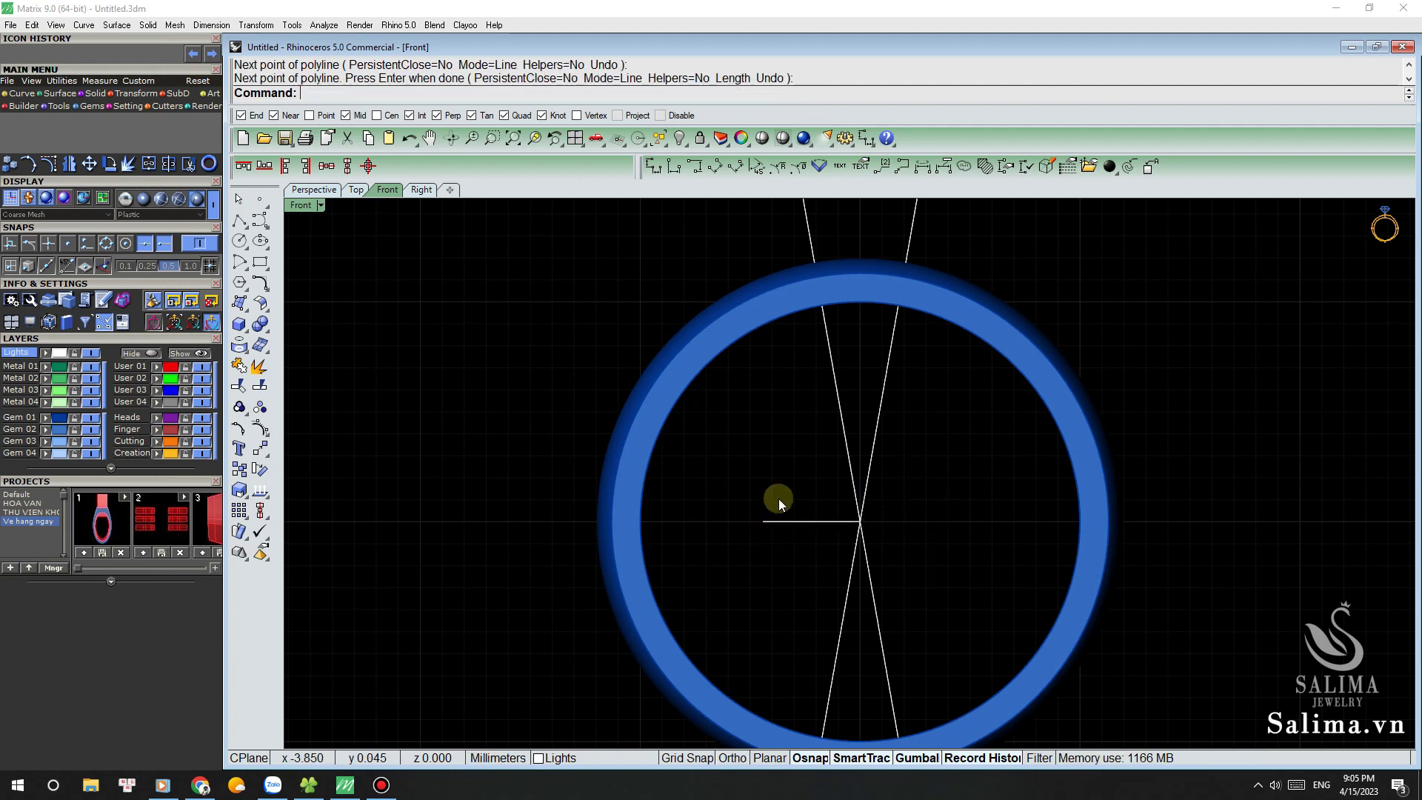
Step: Trim the lower crossing segments with the polyline, delete it, and select the remaining V
right_click_drag(771, 563, 781, 529)
type("tr")
key("Return")
left_click(880, 548)
left_click(857, 550)
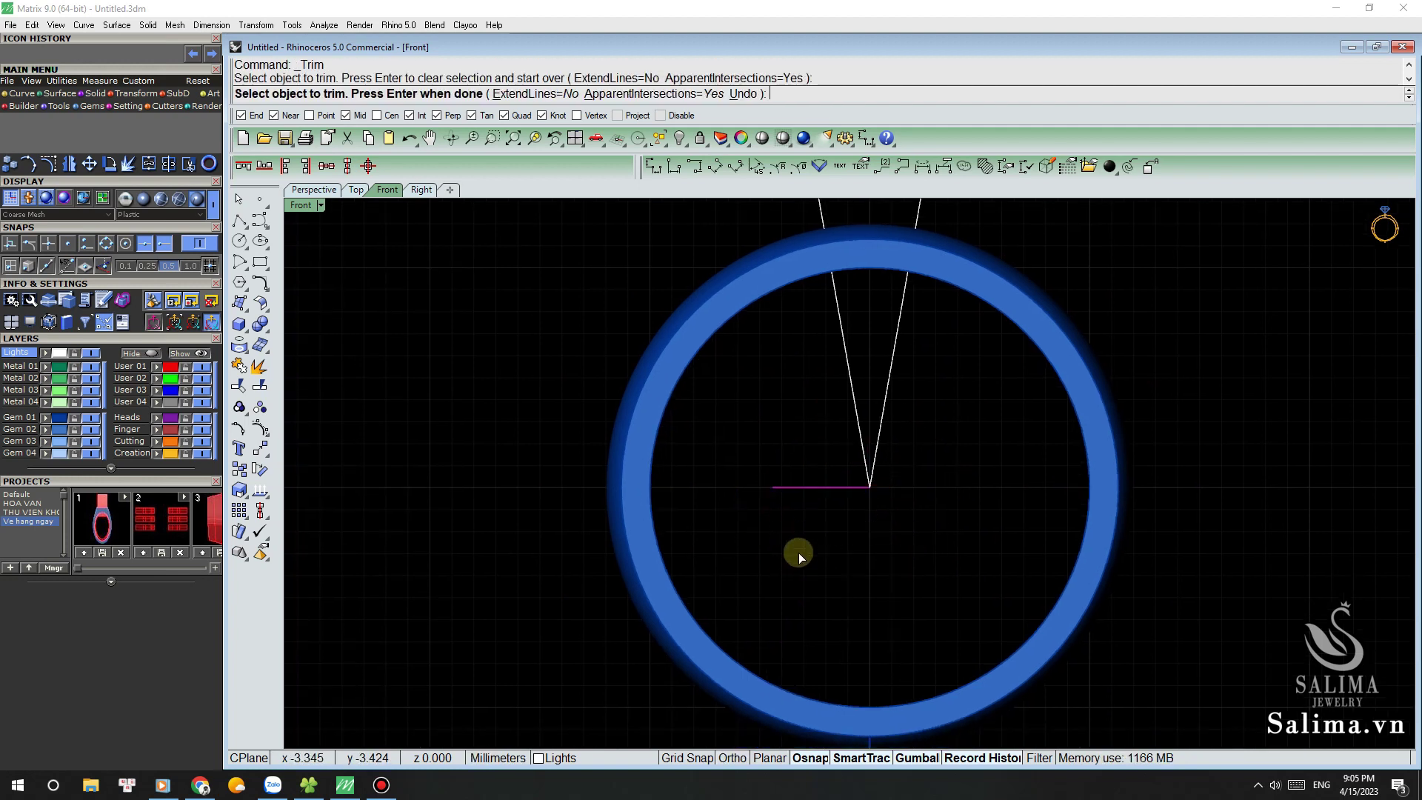
key("Return")
key("Delete")
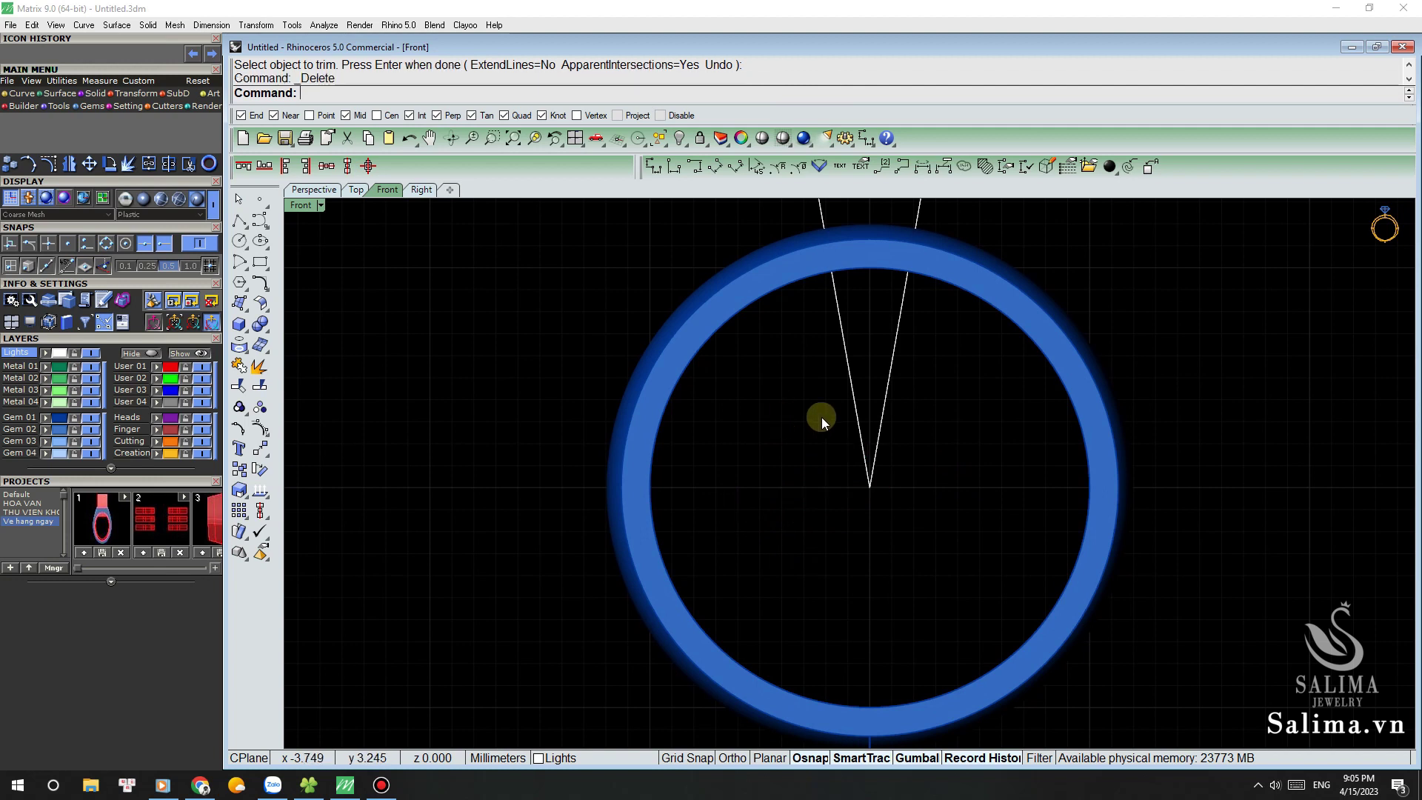
right_click_drag(820, 416, 858, 437)
left_click_drag(807, 416, 735, 383)
right_click_drag(735, 383, 743, 413)
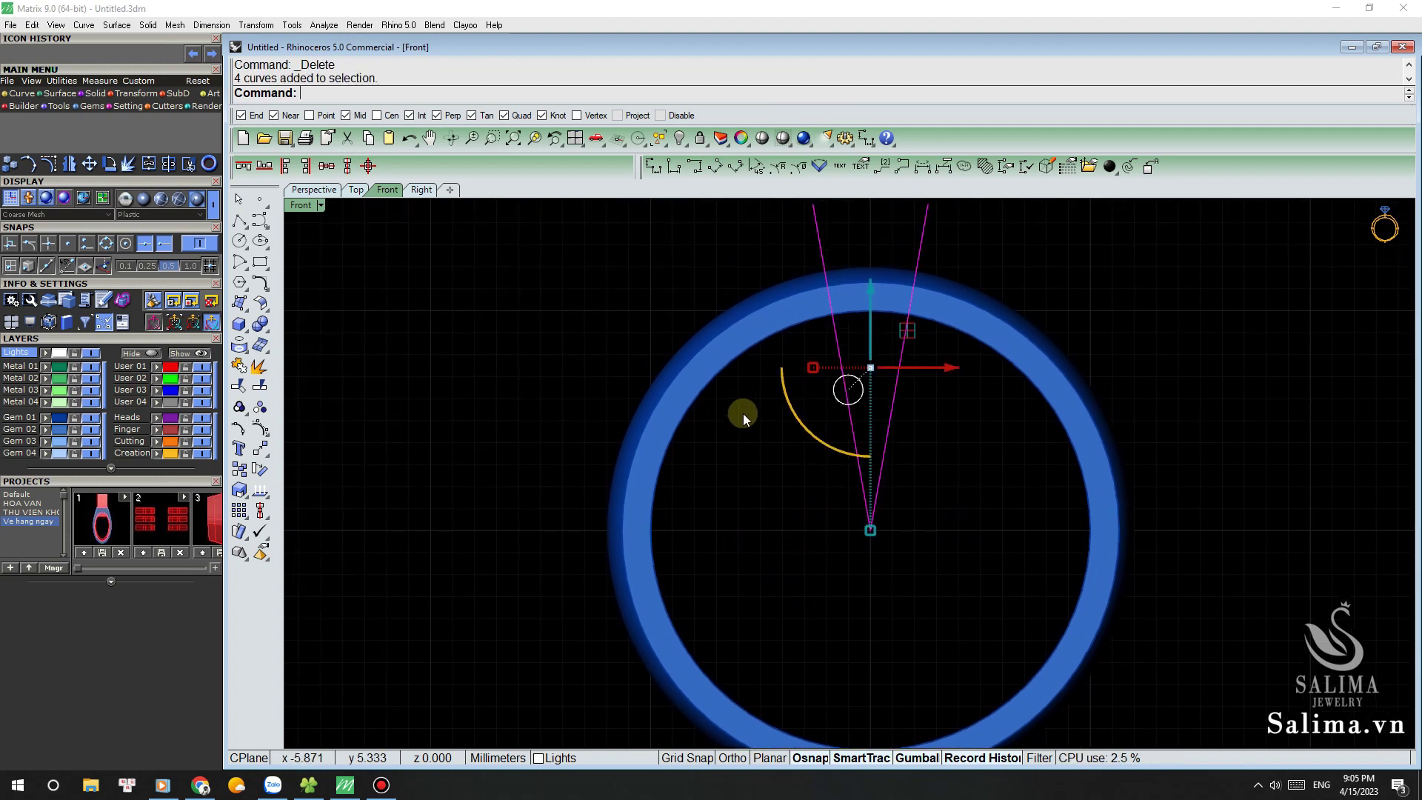
Step: Extrude the V curves both ways from the Top view into a wedge solid
key("ctrl+F1")
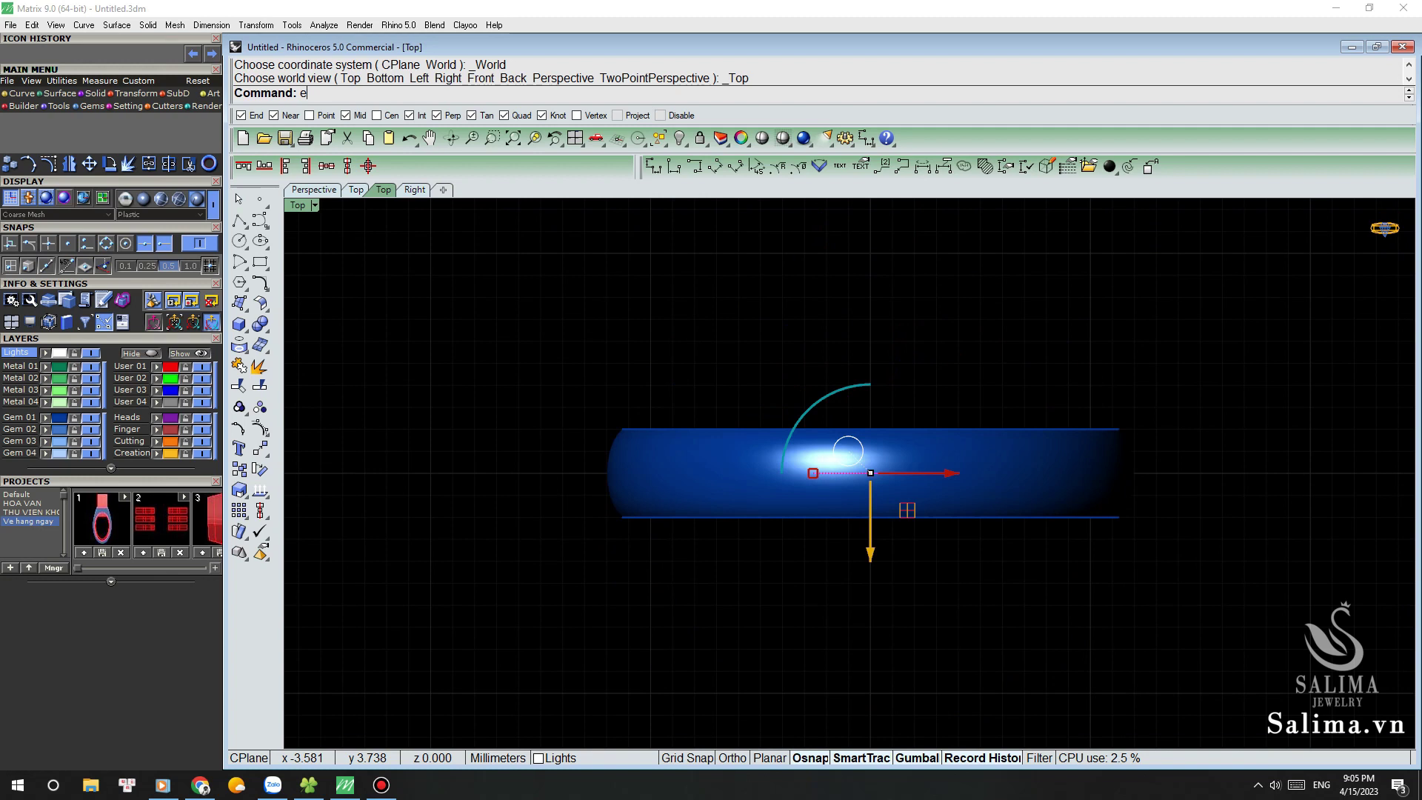
type("x")
key("Return")
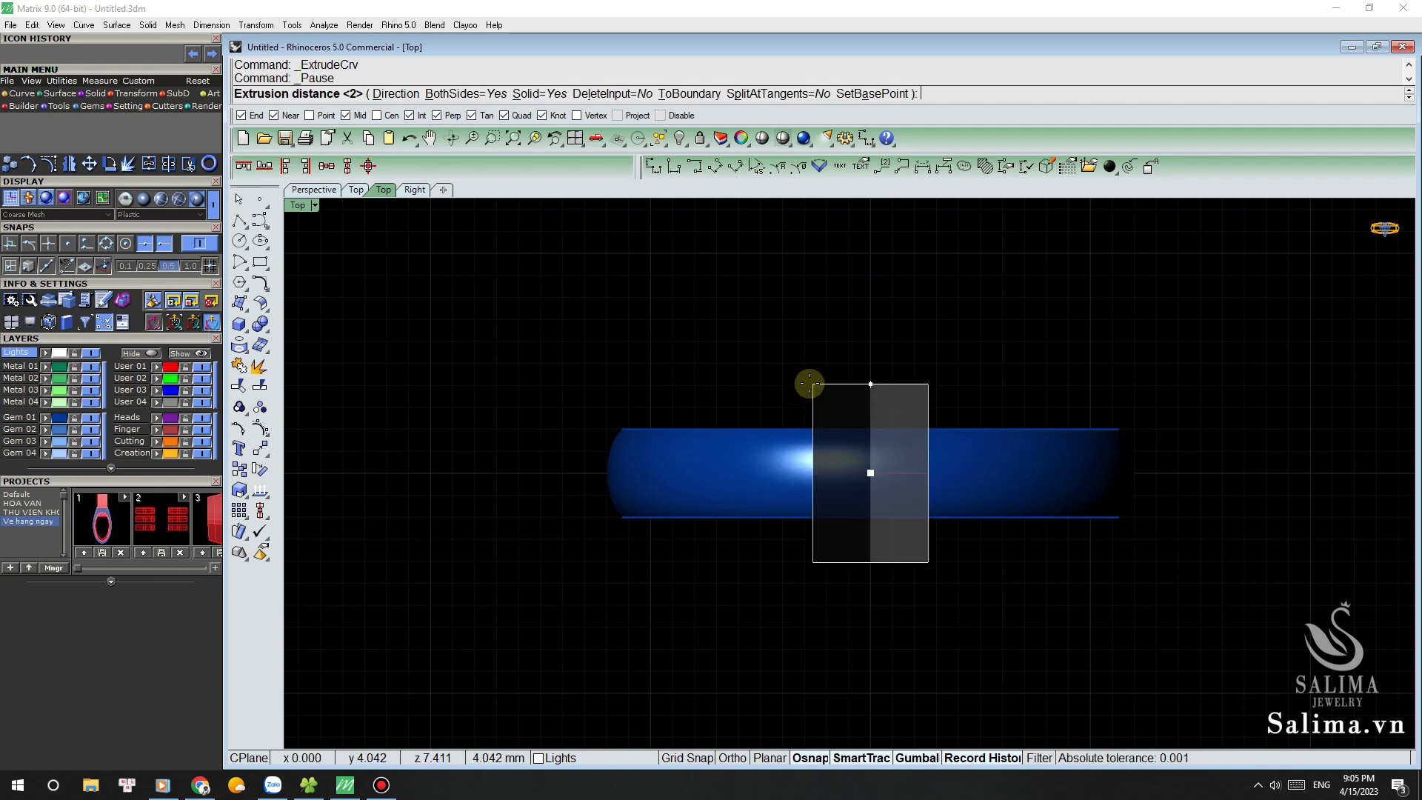
left_click(810, 383)
key("Delete")
left_click(816, 398)
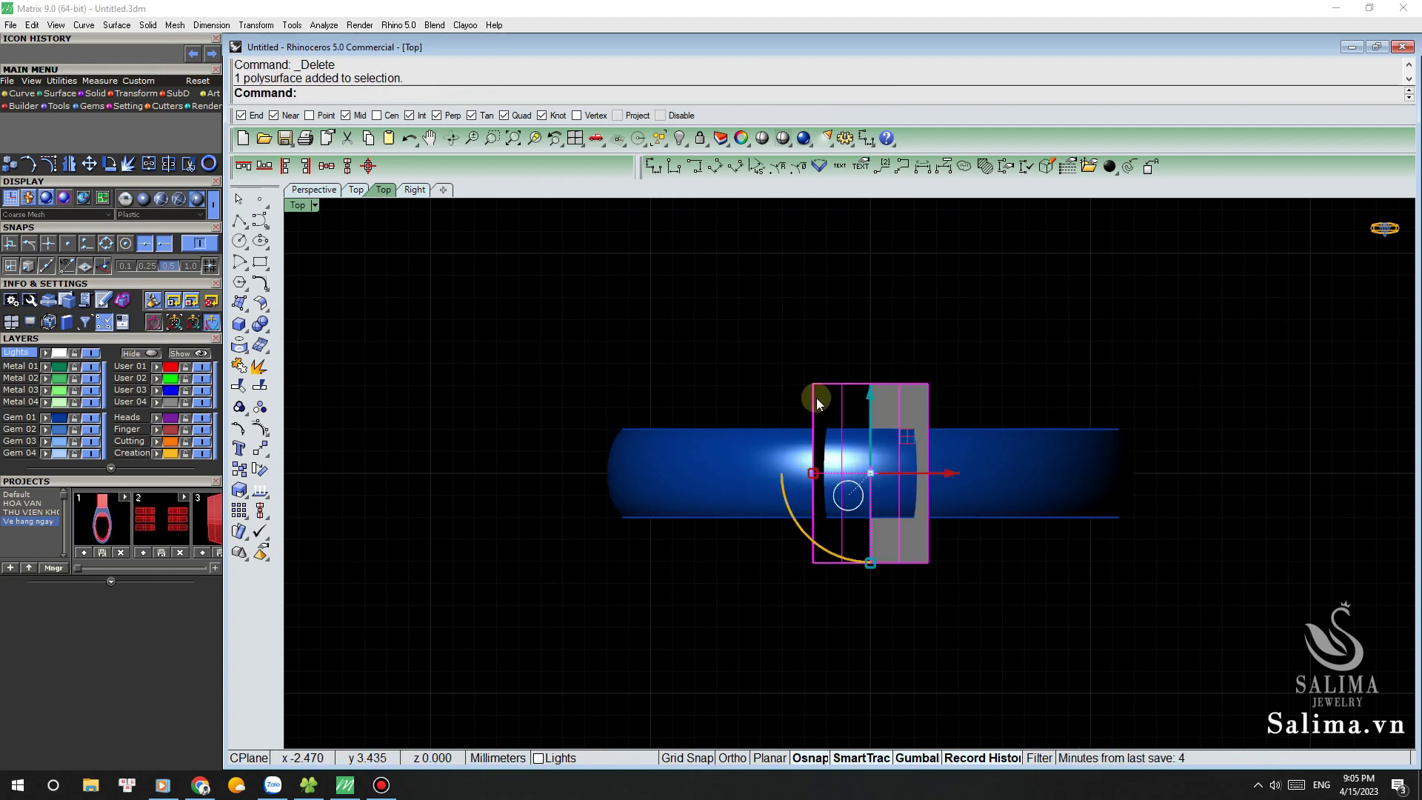
Step: Inspect the wedge in Perspective, then undo the solid extrusion to recover the V curves
key("ctrl+F4")
mouse_move(820, 397)
right_mouse_down()
mouse_move(965, 335)
mouse_move(815, 409)
mouse_move(890, 316)
right_mouse_up()
scroll(816, 406, "up", 2)
left_click(816, 379)
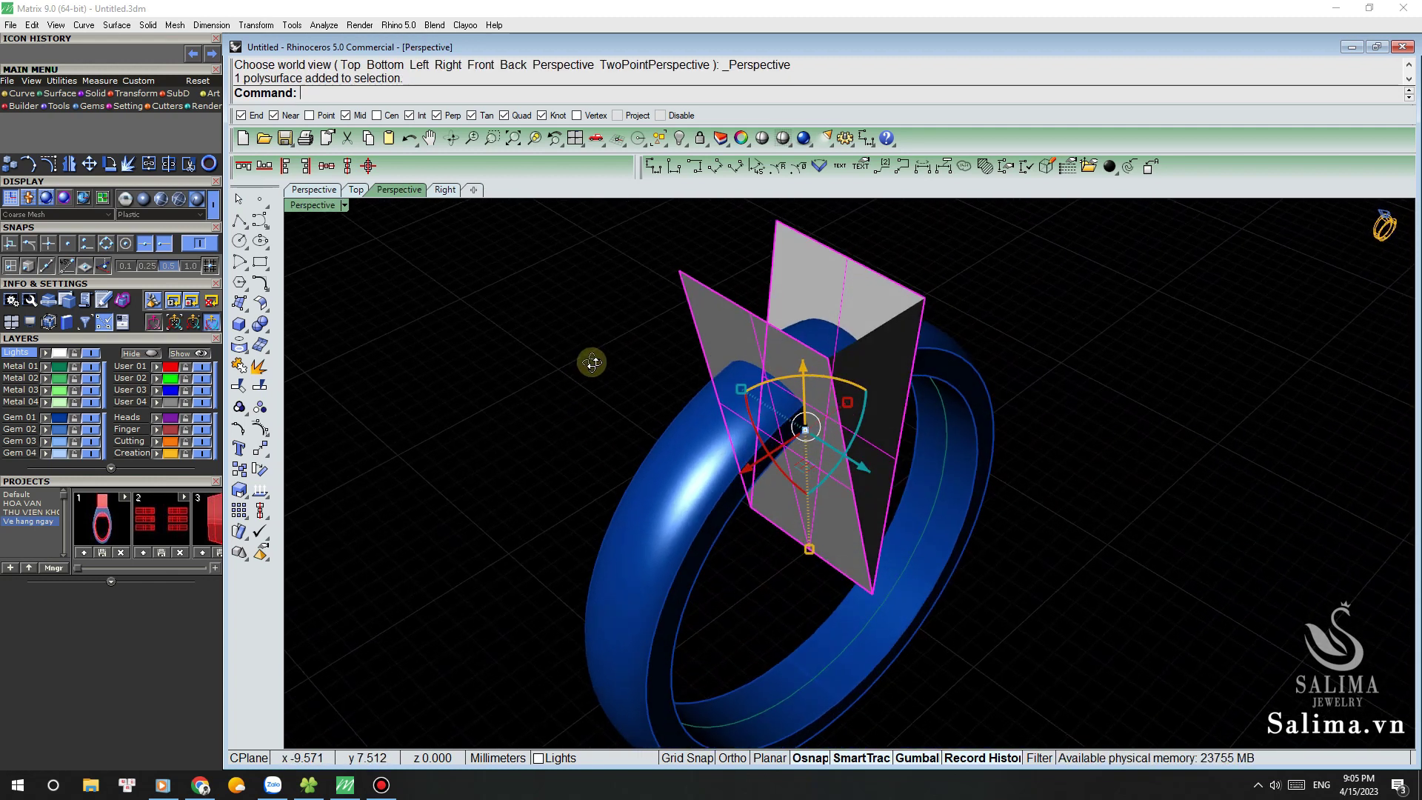
key("Delete")
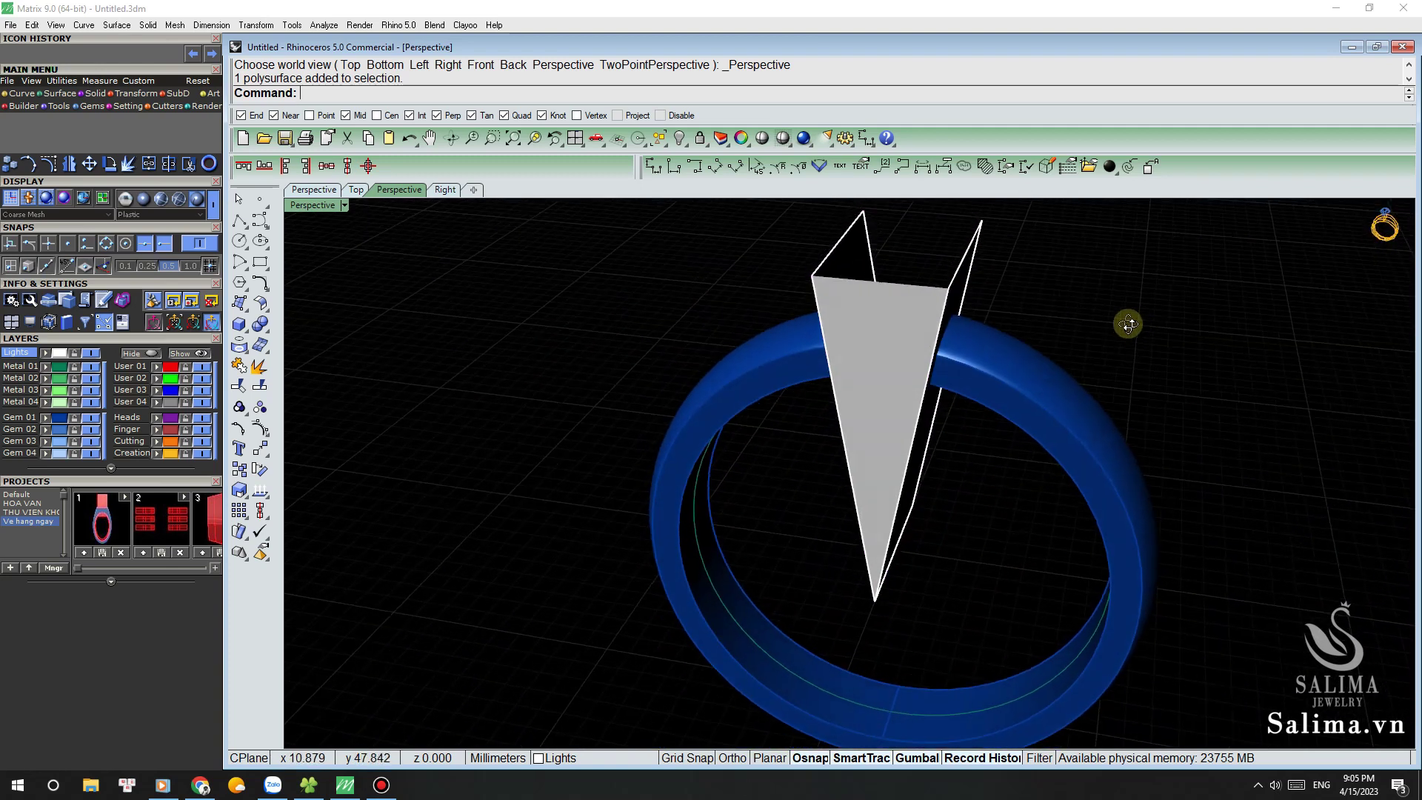
key("ctrl+z")
key("ctrl+z")
key("Escape")
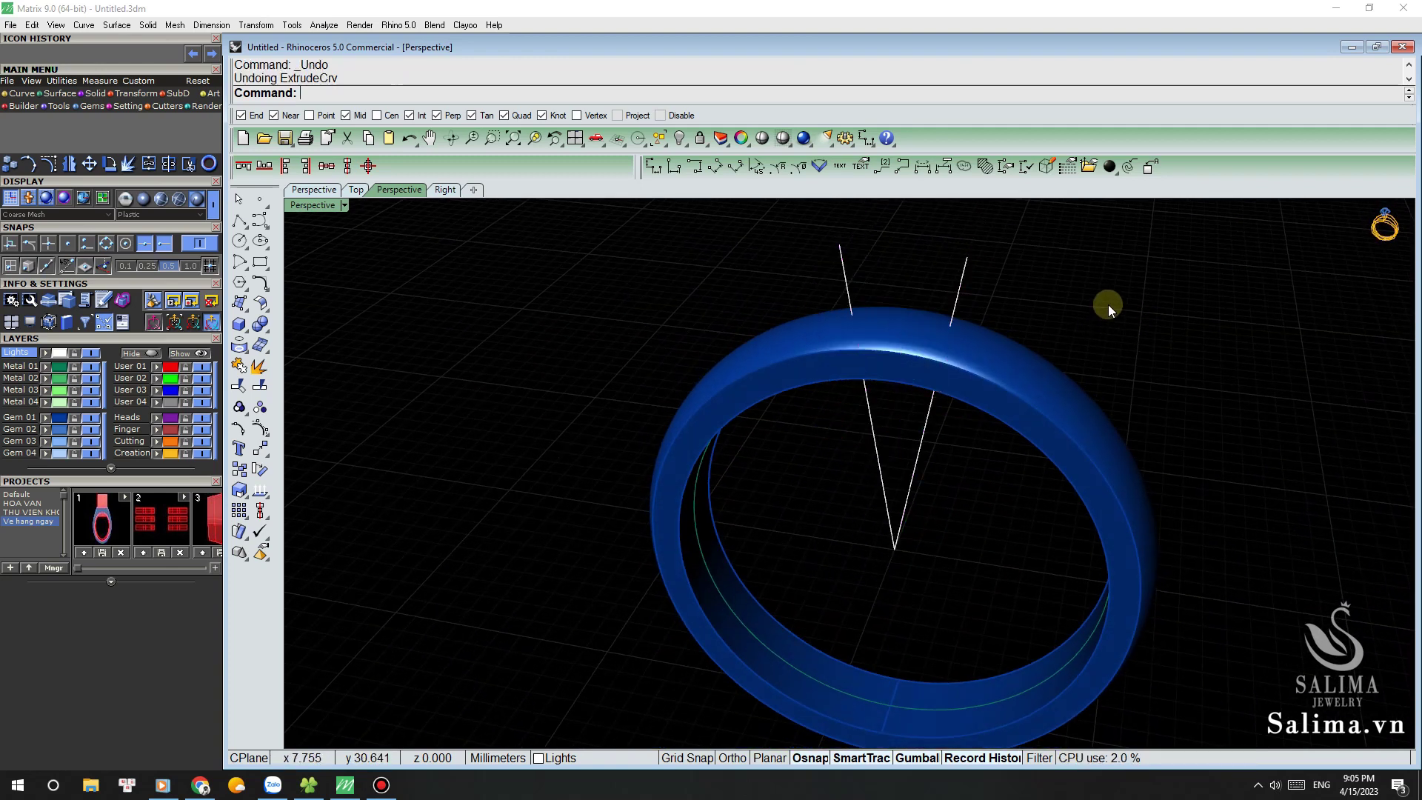
right_click_drag(1107, 304, 967, 419)
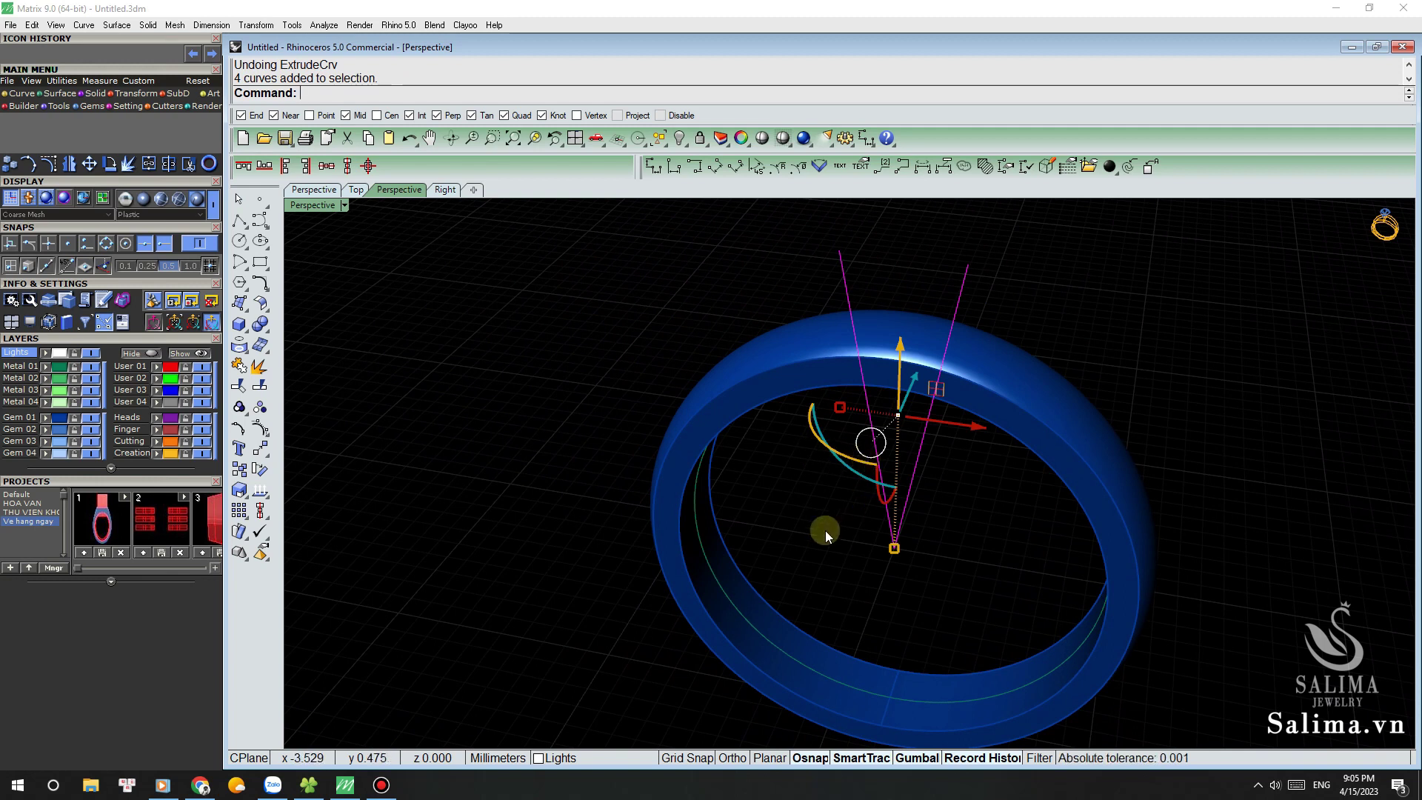
Step: Re-extrude the V curves both ways with Solid=No and delete the leftover curves
key("ctrl+F1")
type("ex")
key("Return")
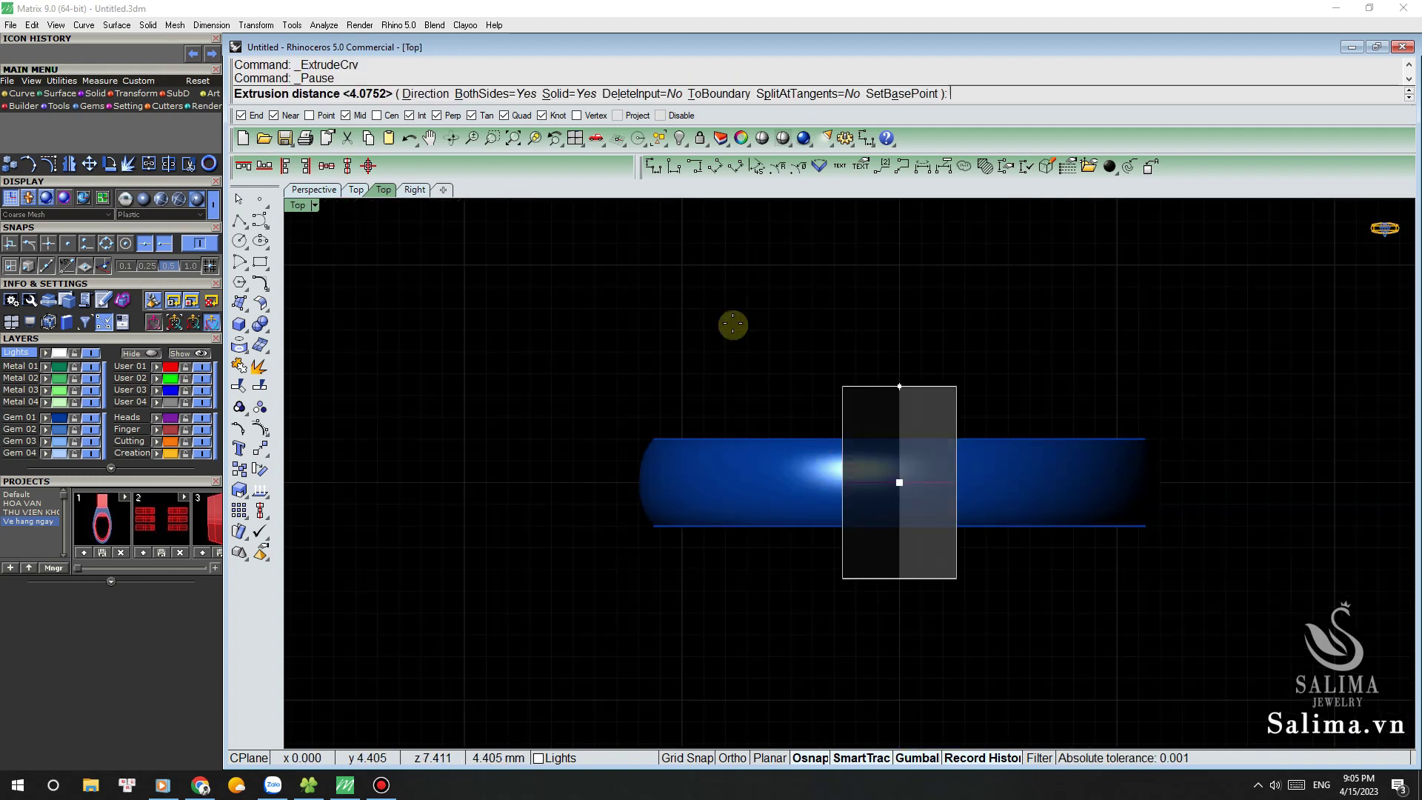
left_click(554, 94)
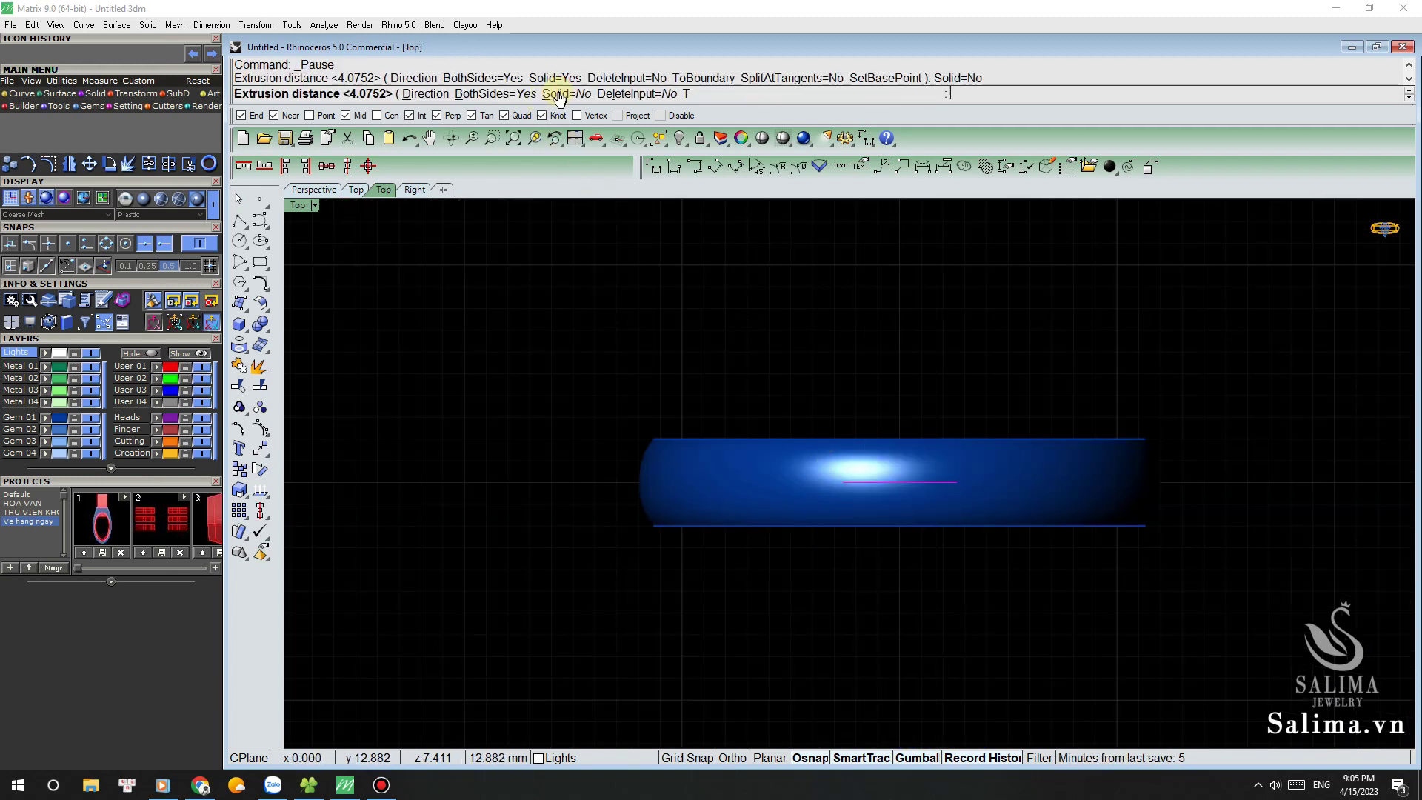
left_click(829, 395)
key("Delete")
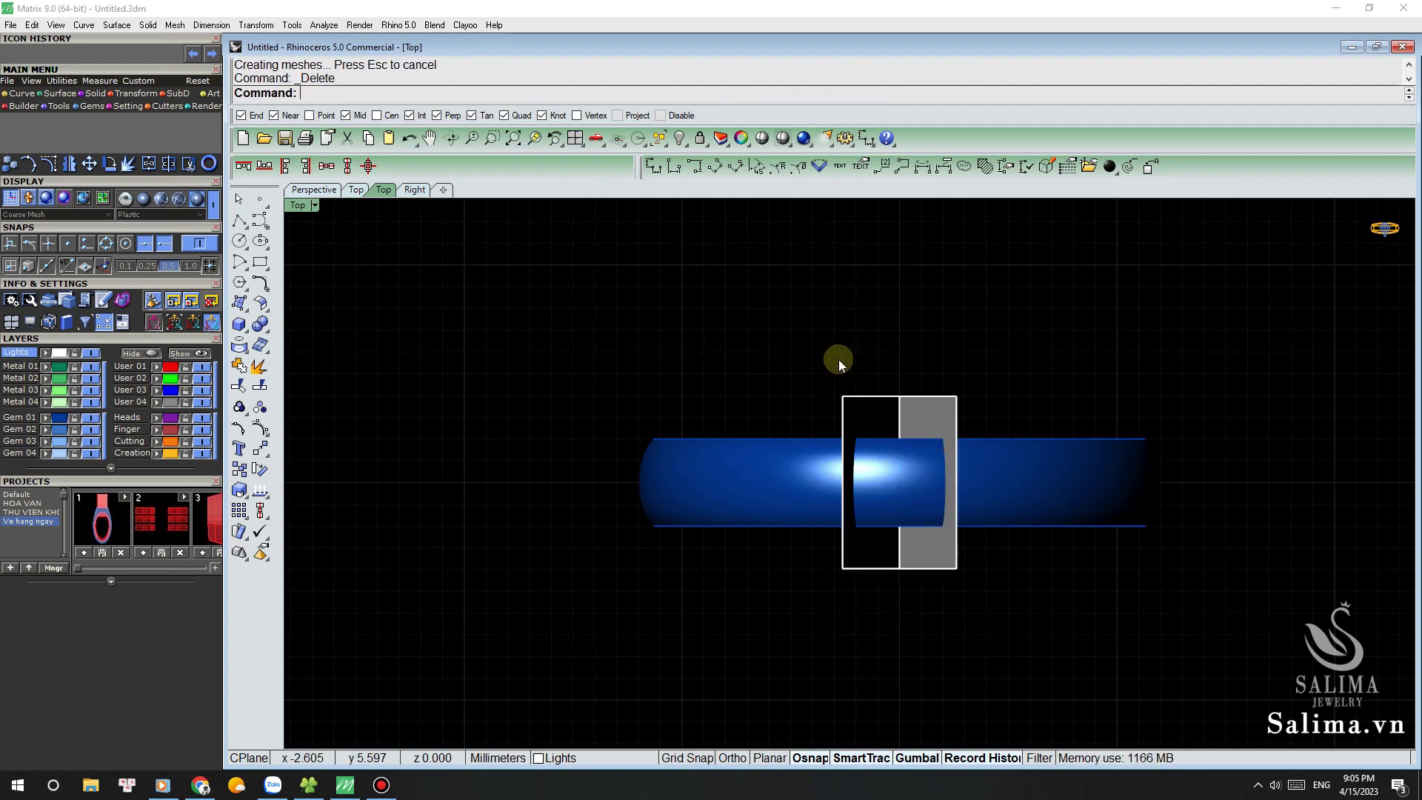
right_click_drag(795, 337, 743, 311)
Step: Switch the display to Ghosted and zoom in on the ring
type("gh")
key("Return")
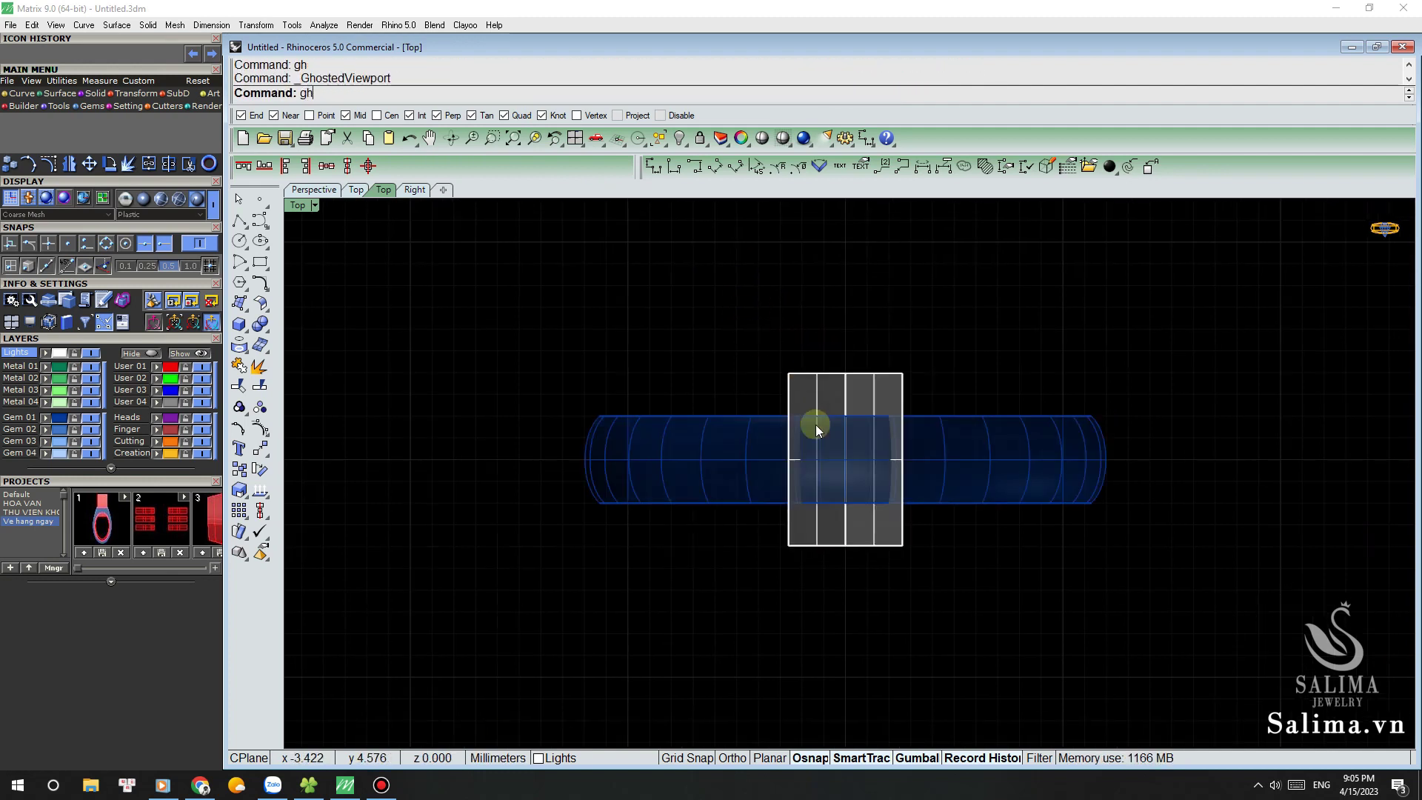
scroll(851, 498, "up", 4)
scroll(851, 497, "up", 3)
scroll(735, 501, "up", 2)
right_click_drag(735, 501, 739, 345)
Step: Draw a shallow arc by start point, end point and sag below the V surfaces
type("rc")
key("Return")
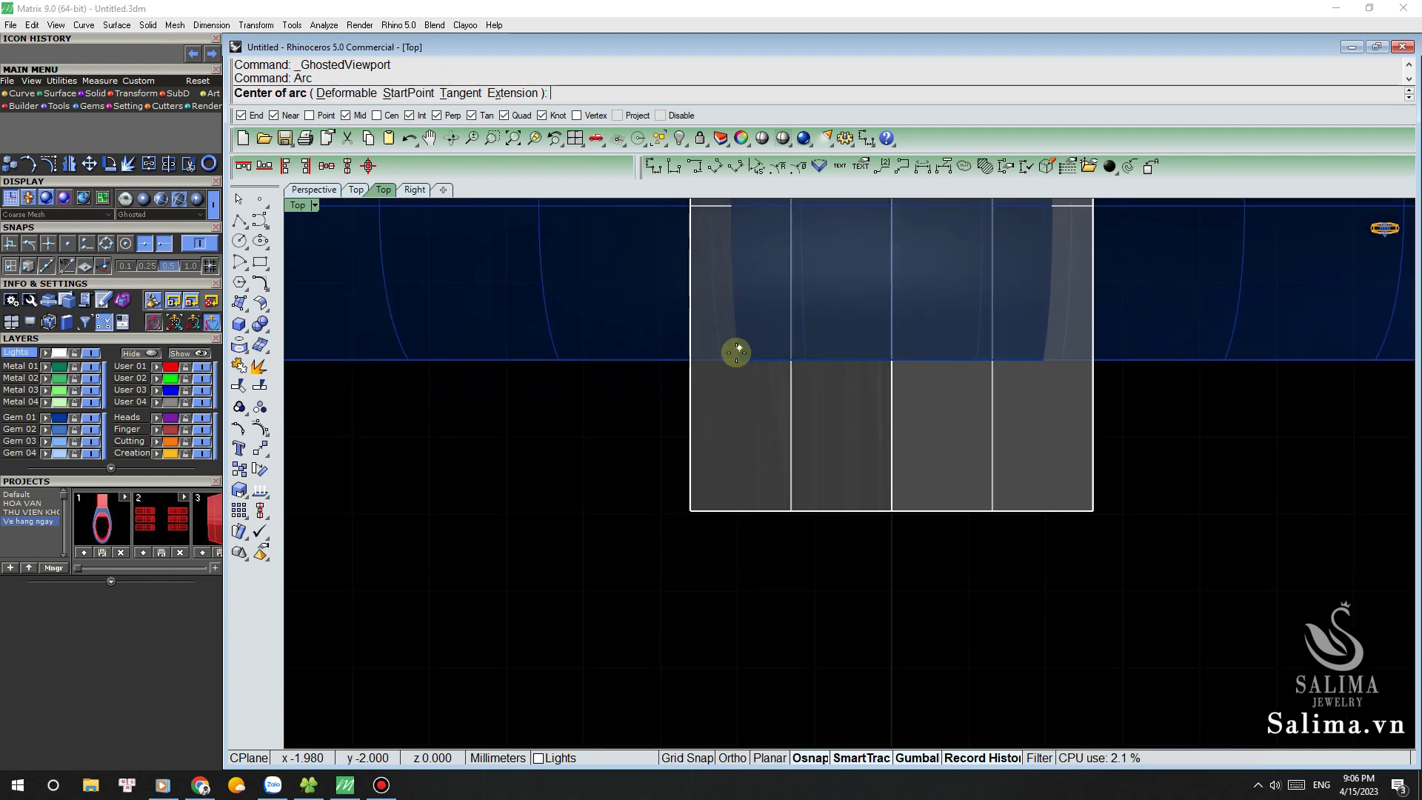
type("s")
key("Return")
left_click(746, 551)
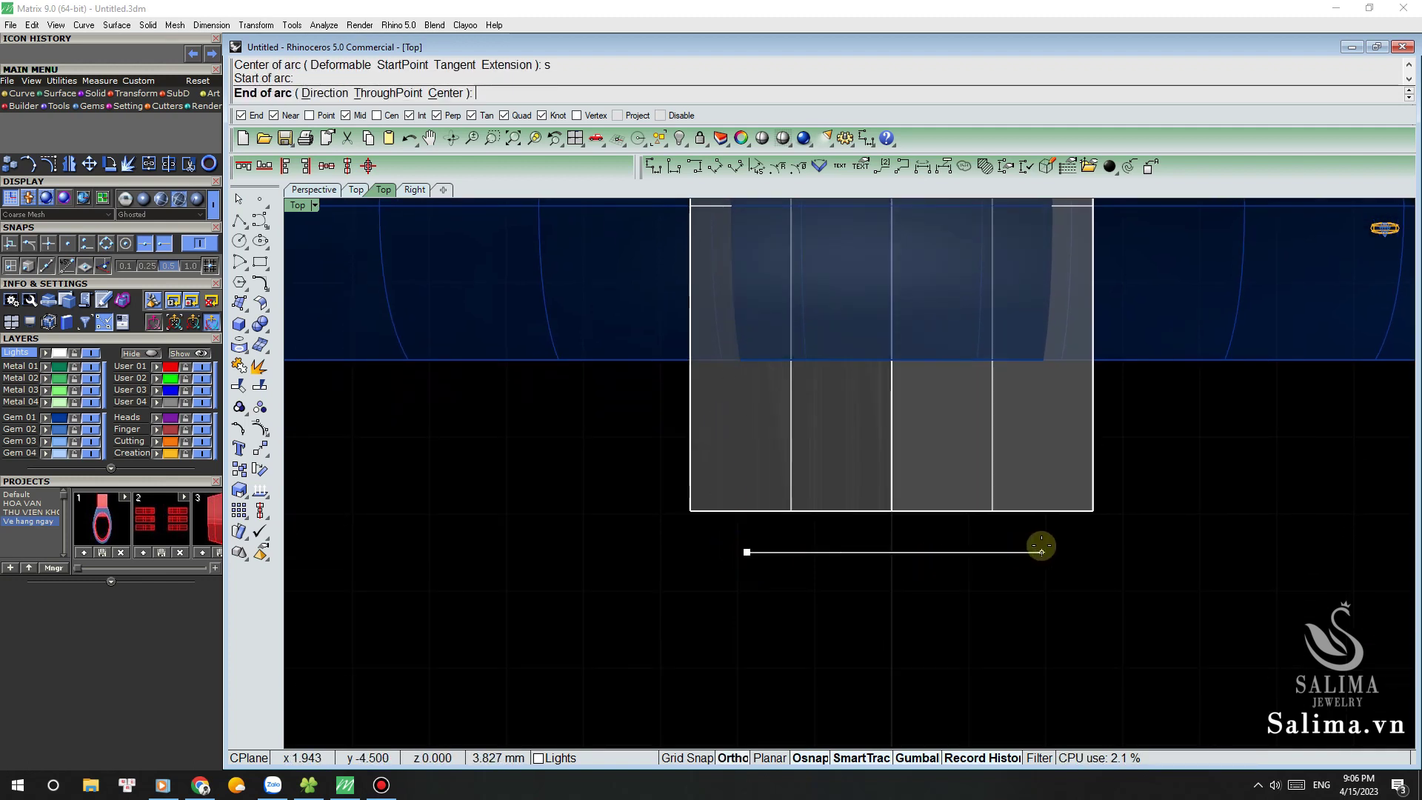
left_click(1041, 552)
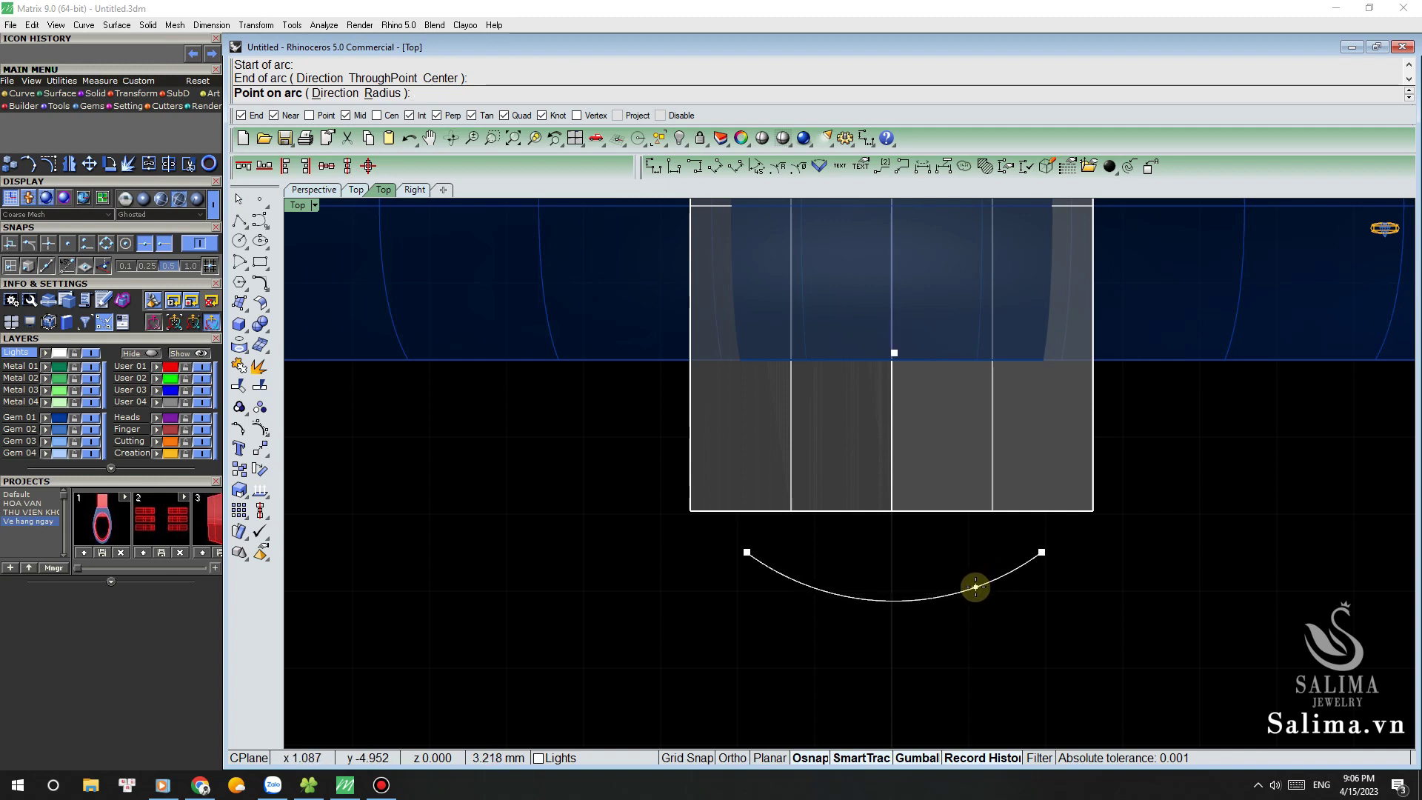
left_click(975, 586)
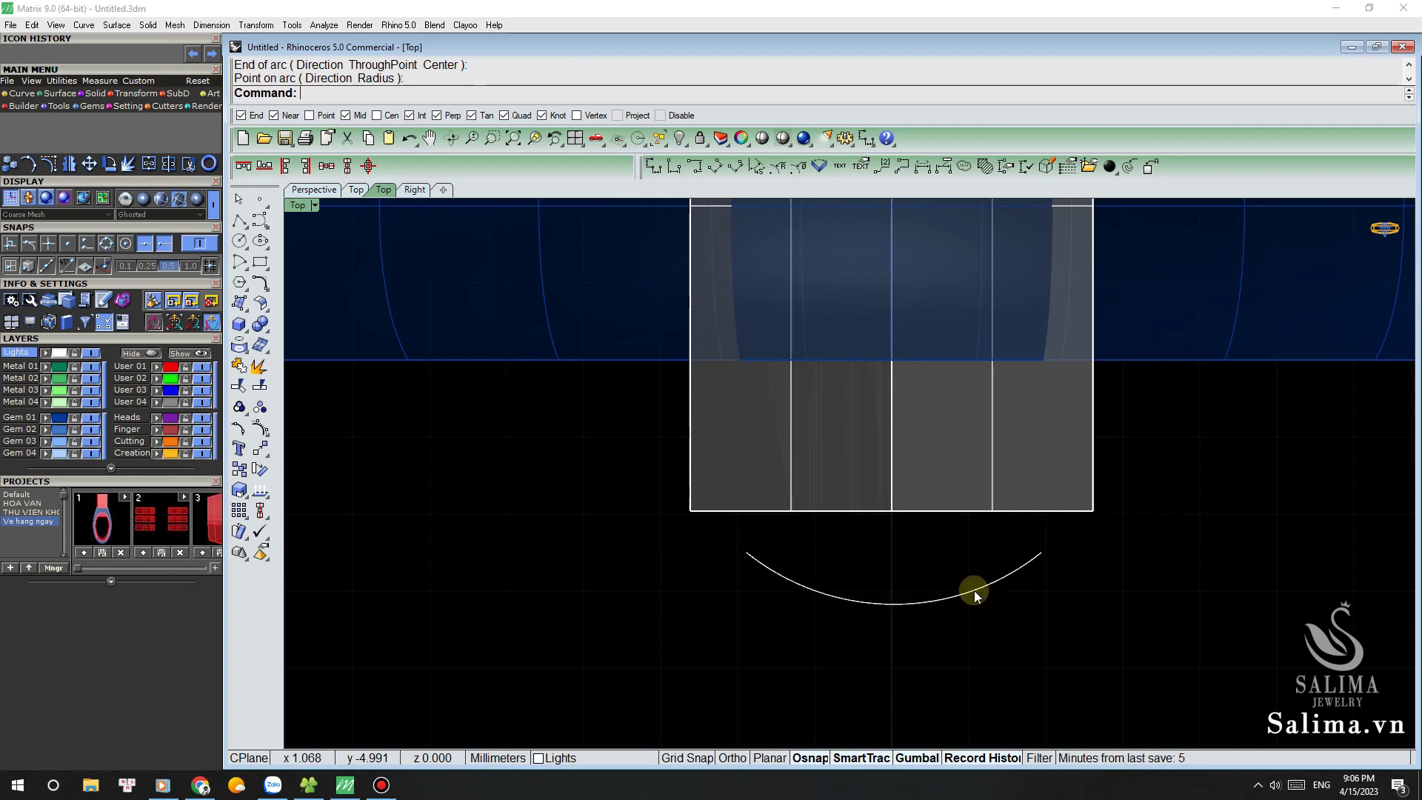
Step: Align the arc's vertical centre to 0 and raise its low point onto the band edge
left_click(928, 600)
left_click_drag(894, 527, 889, 388)
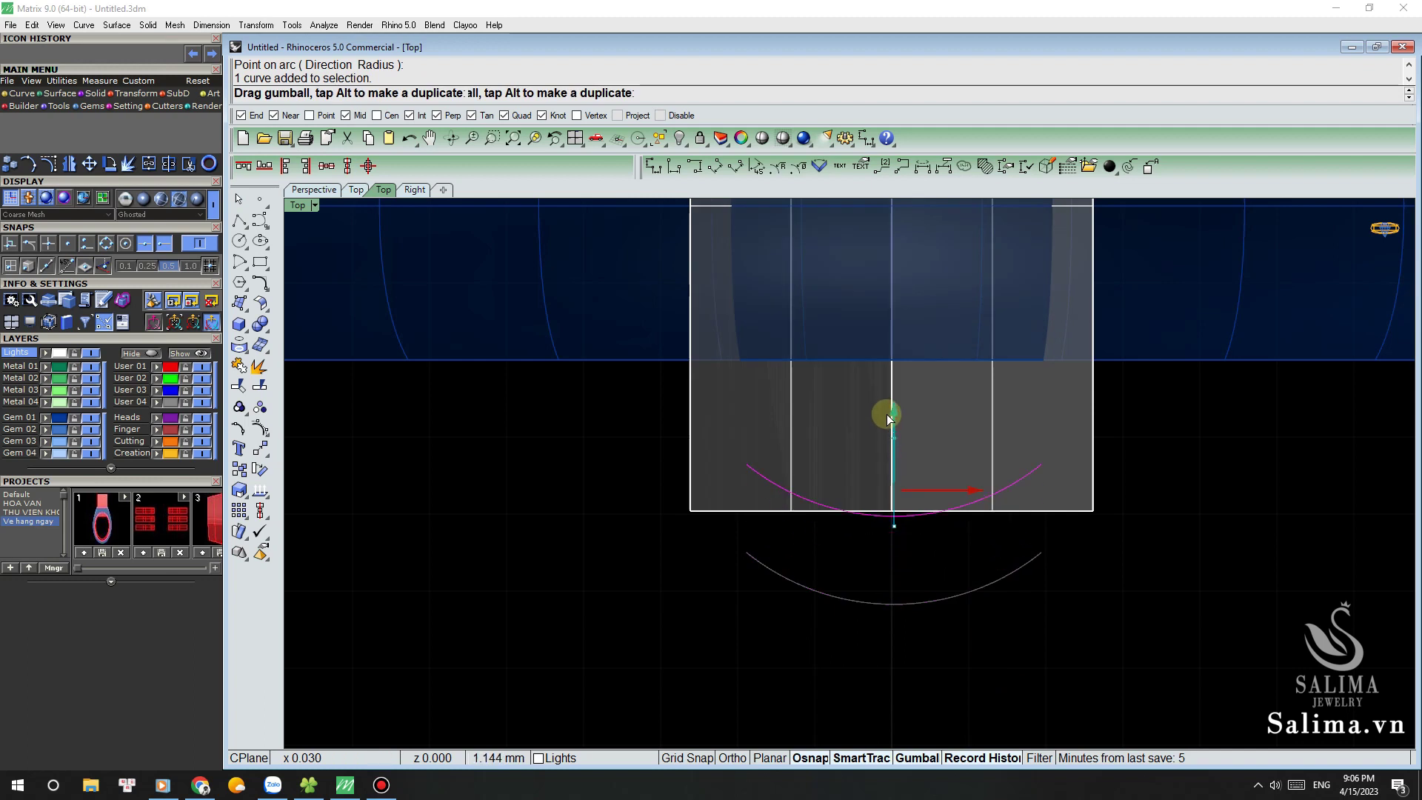
left_click(346, 165)
type("0")
key("Return")
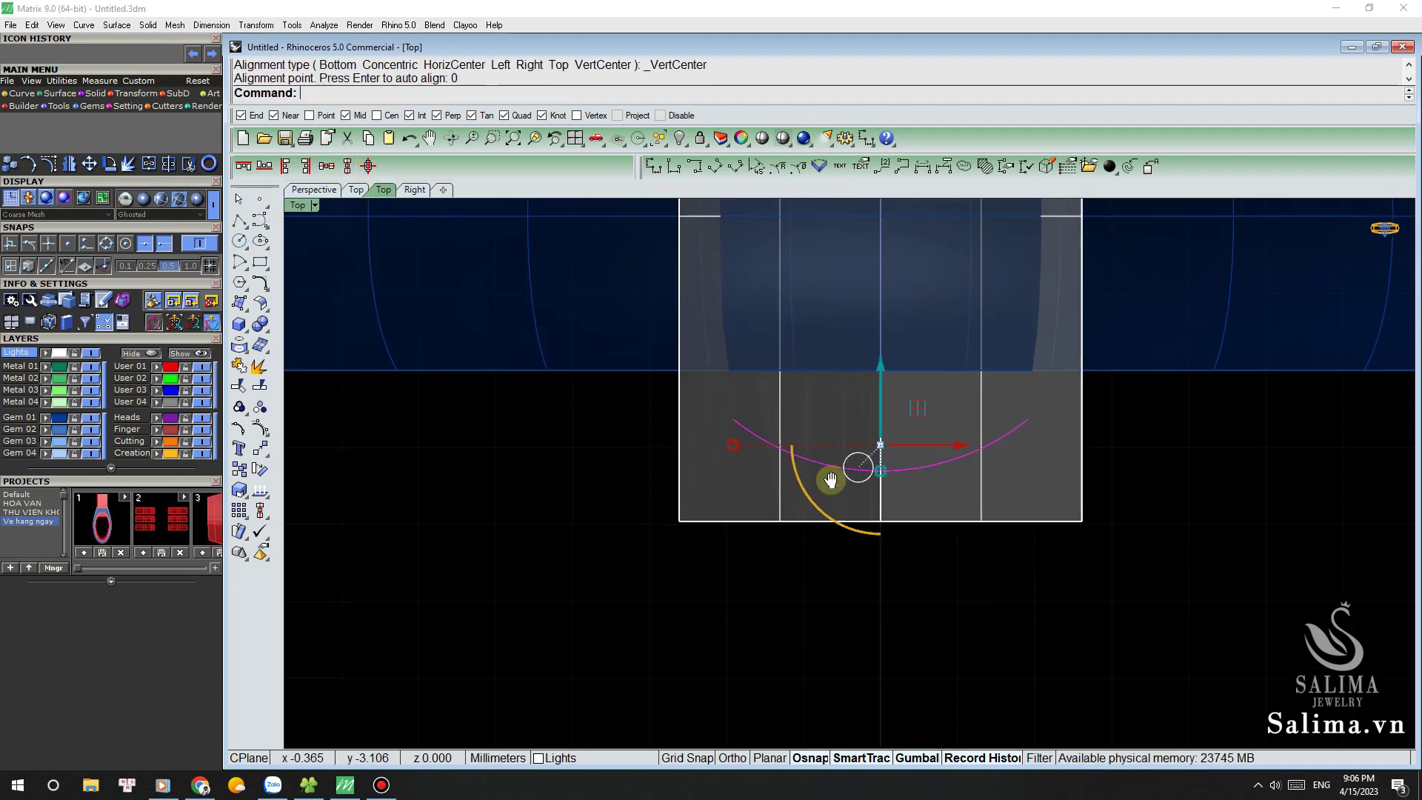
left_click_drag(856, 411, 857, 298)
scroll(737, 346, "up", 2)
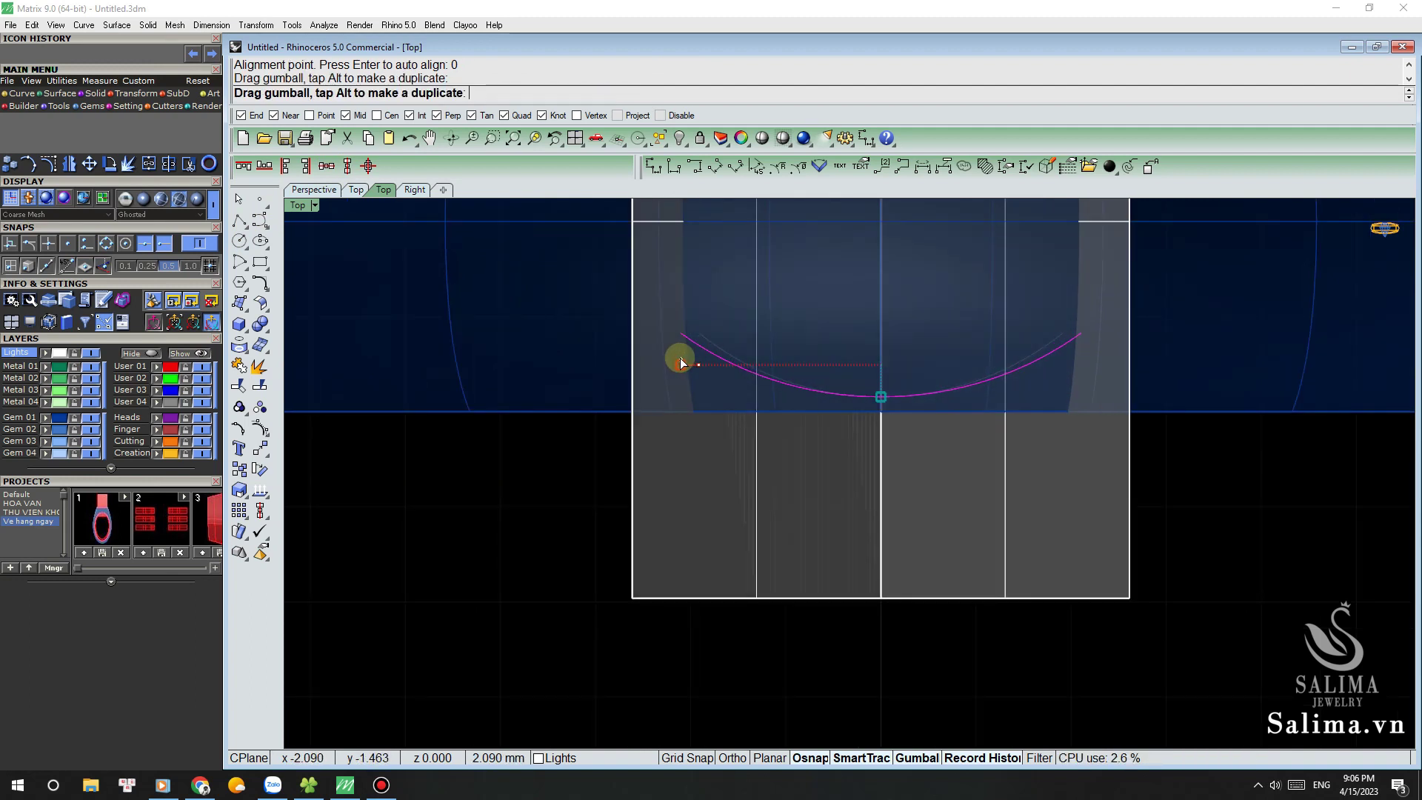
left_click_drag(681, 362, 681, 363)
scroll(862, 378, "up", 2)
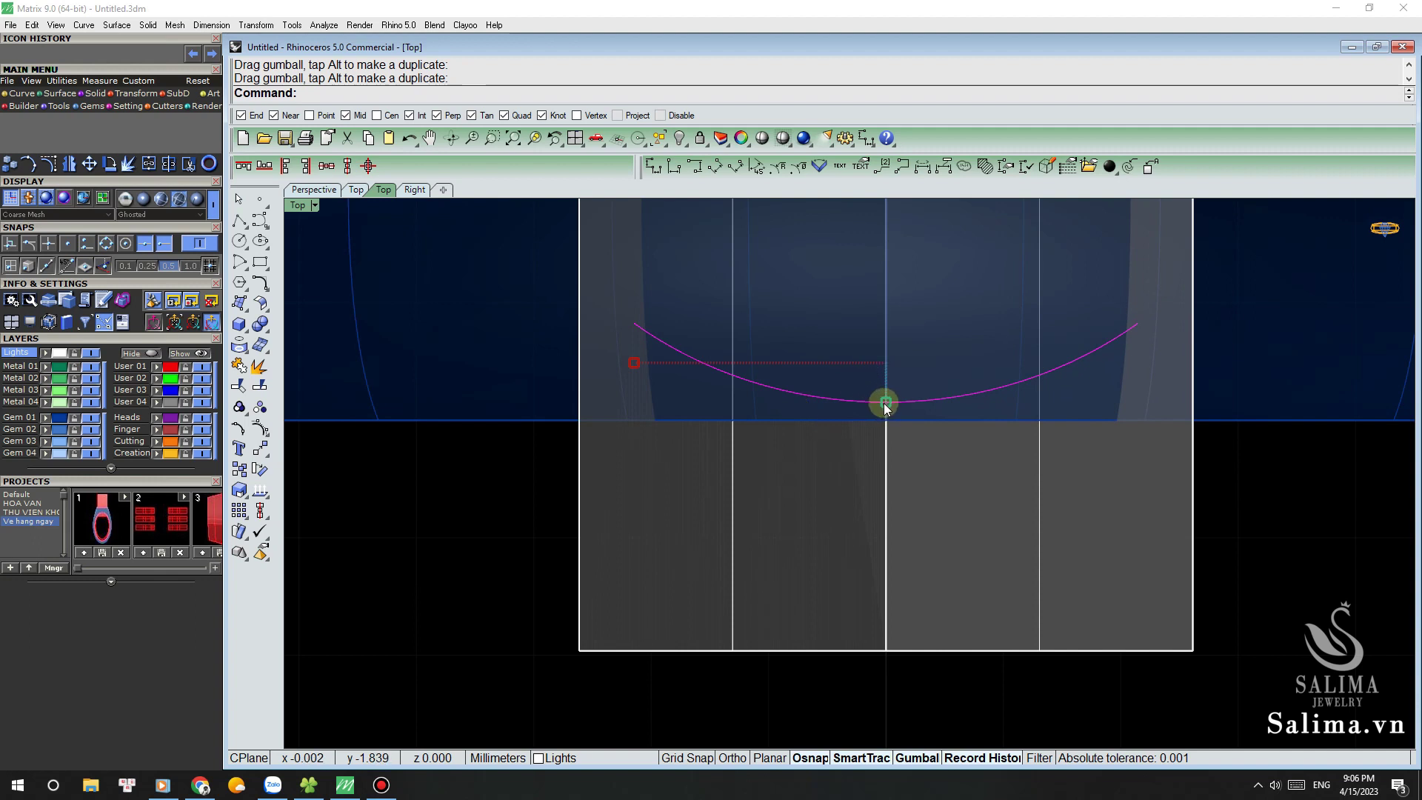
left_click(884, 403)
left_click_drag(886, 287, 890, 299)
Step: In the Front view, raise the two V lines above the ring's top
key("ctrl+F2")
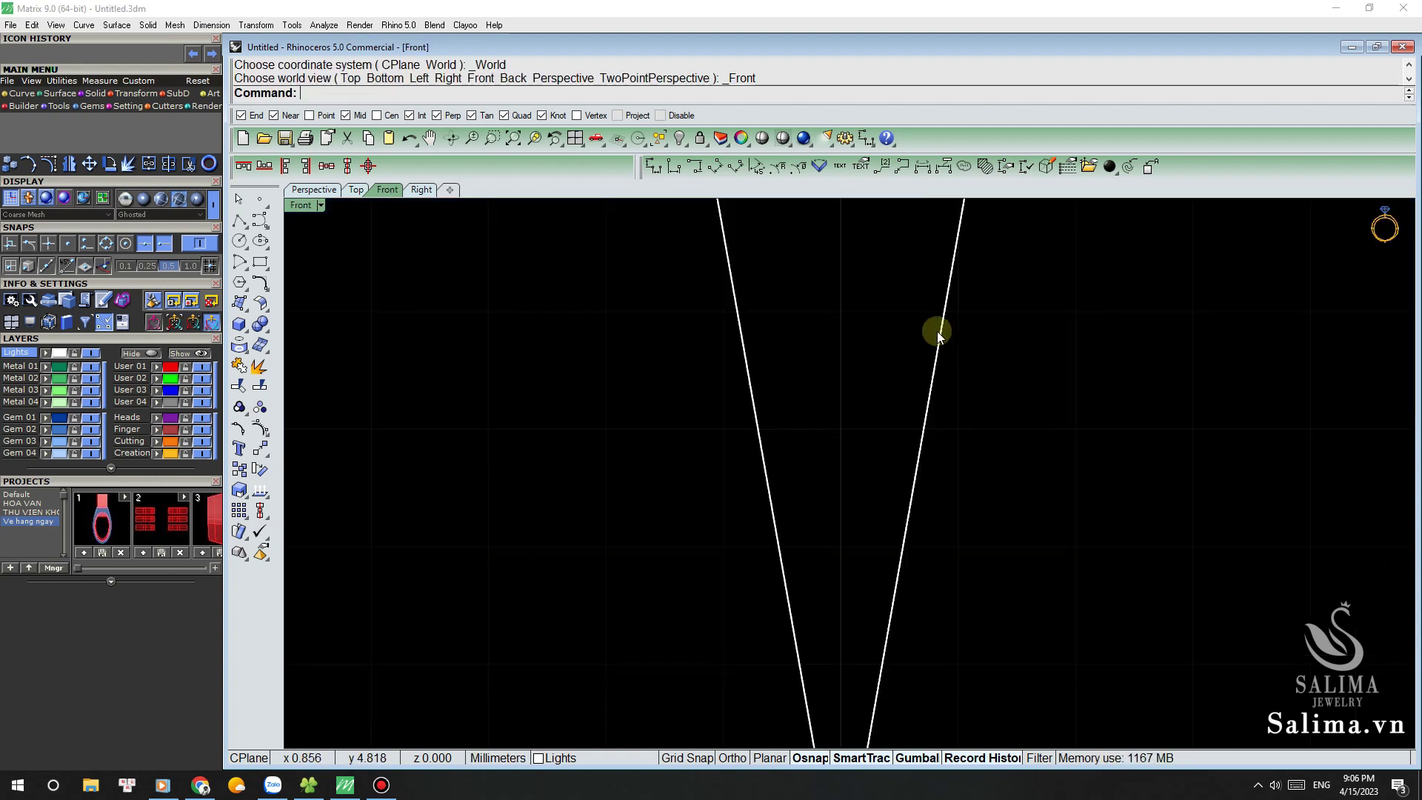
scroll(916, 456, "down", 5)
scroll(921, 443, "down", 3)
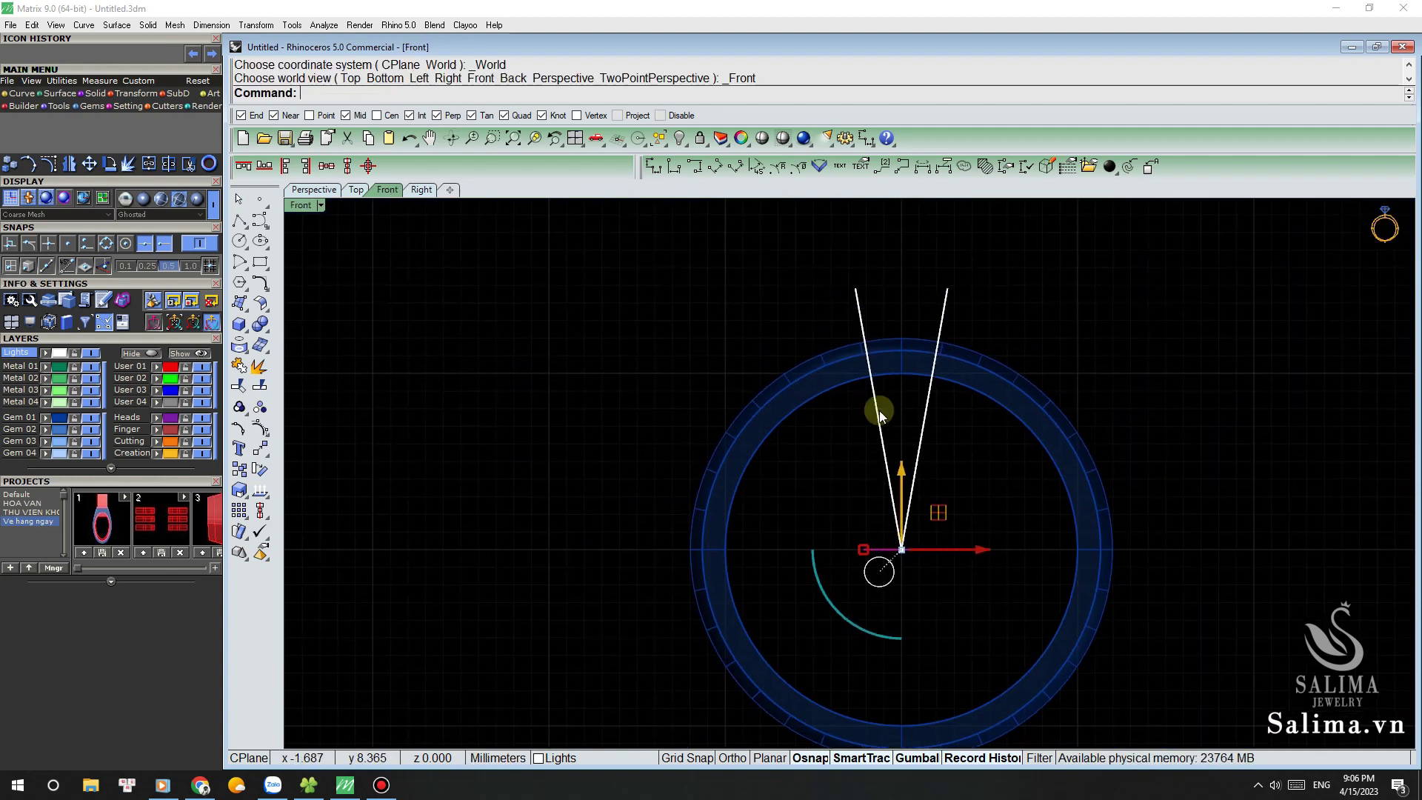
left_click_drag(901, 473, 909, 249)
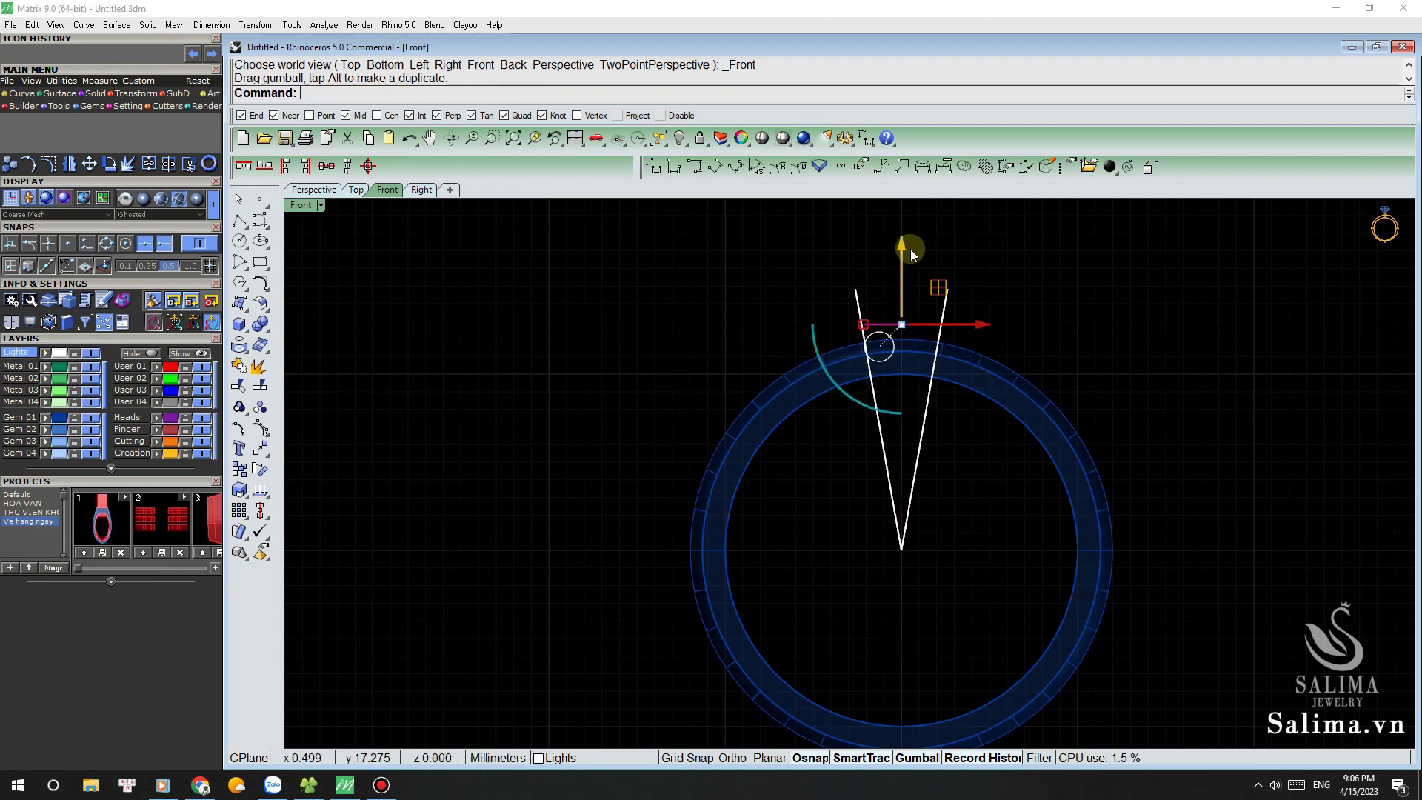
scroll(907, 282, "up", 3)
scroll(900, 304, "up", 2)
Step: Extrude the V lines one way with BothSides=No into flat surfaces through the band
type("ex")
key("Return")
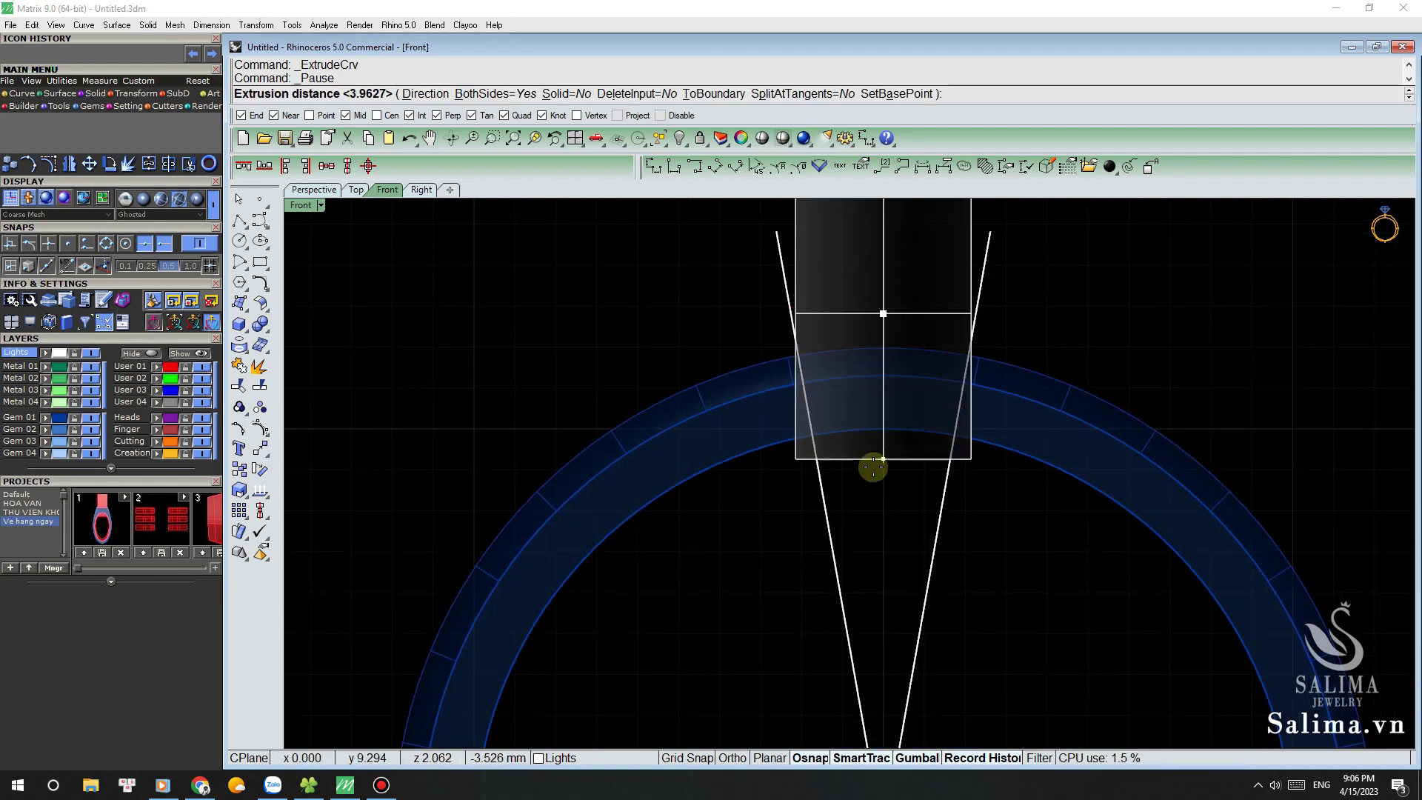
type("b")
key("Return")
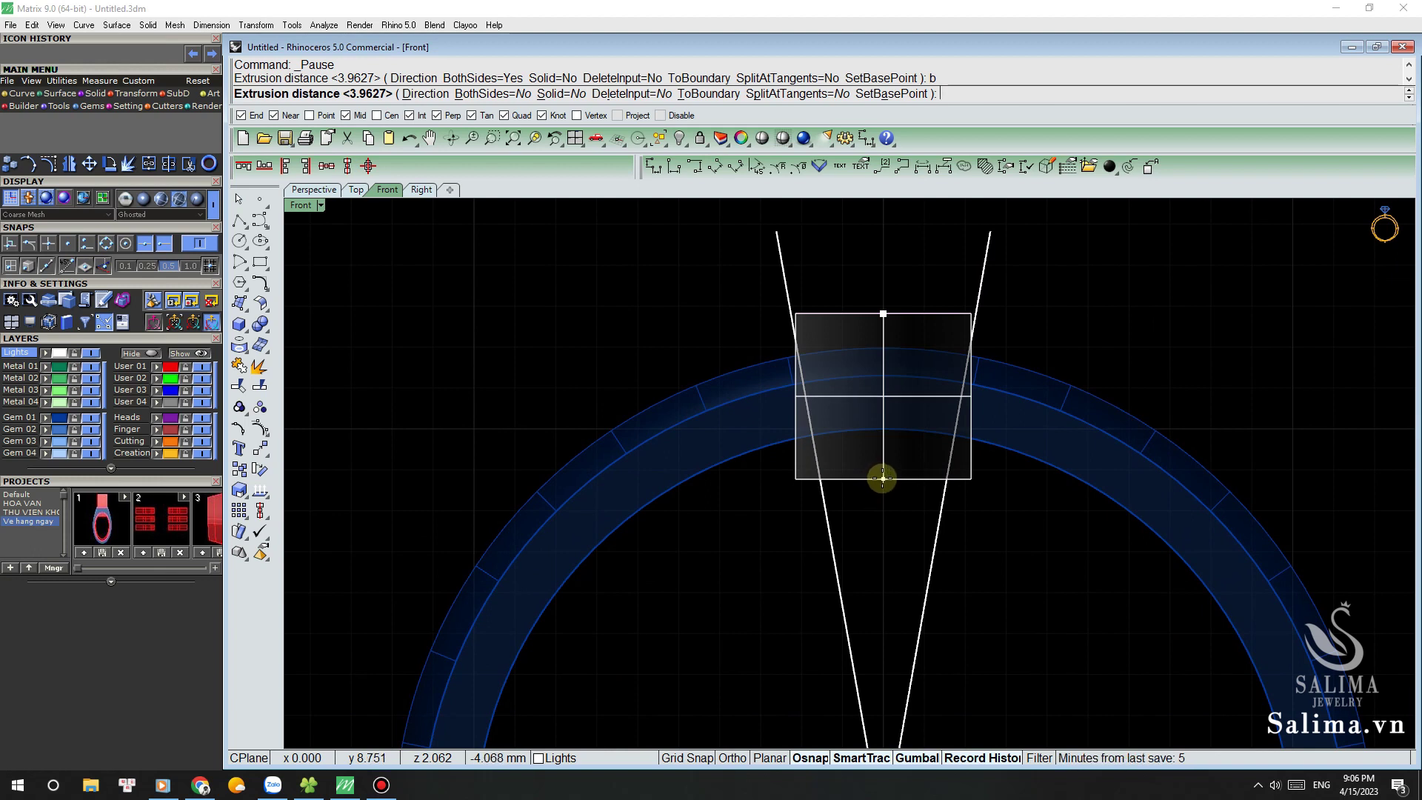
left_click(882, 474)
mouse_move(909, 477)
right_mouse_down()
mouse_move(844, 410)
mouse_move(888, 405)
right_mouse_up()
key("ctrl+F4")
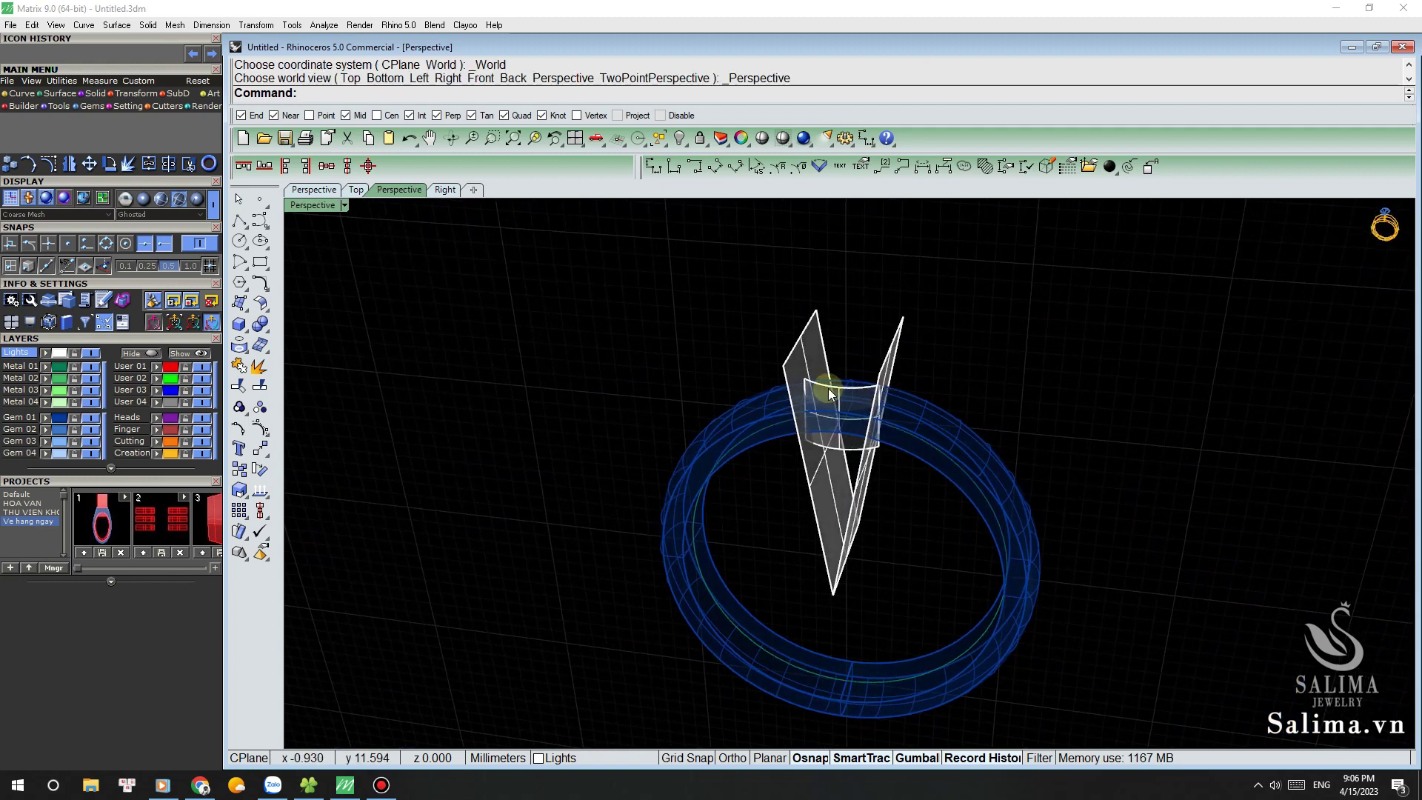
Step: Switch to Shaded display and select the curved surface between the V surfaces
scroll(819, 376, "up", 3)
type("SV")
key("Return")
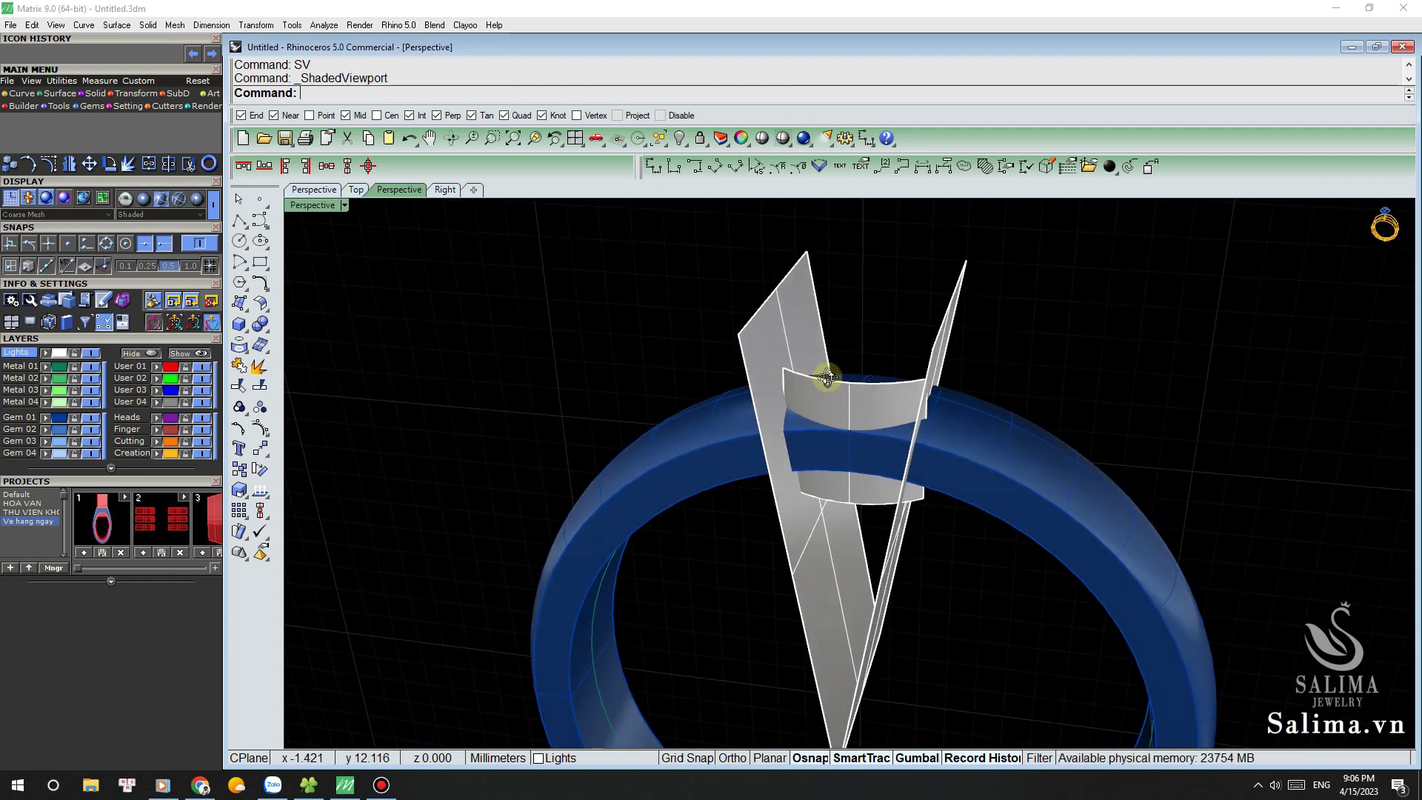
mouse_move(820, 375)
right_mouse_down()
mouse_move(798, 389)
mouse_move(841, 418)
right_mouse_up()
scroll(842, 417, "up", 2)
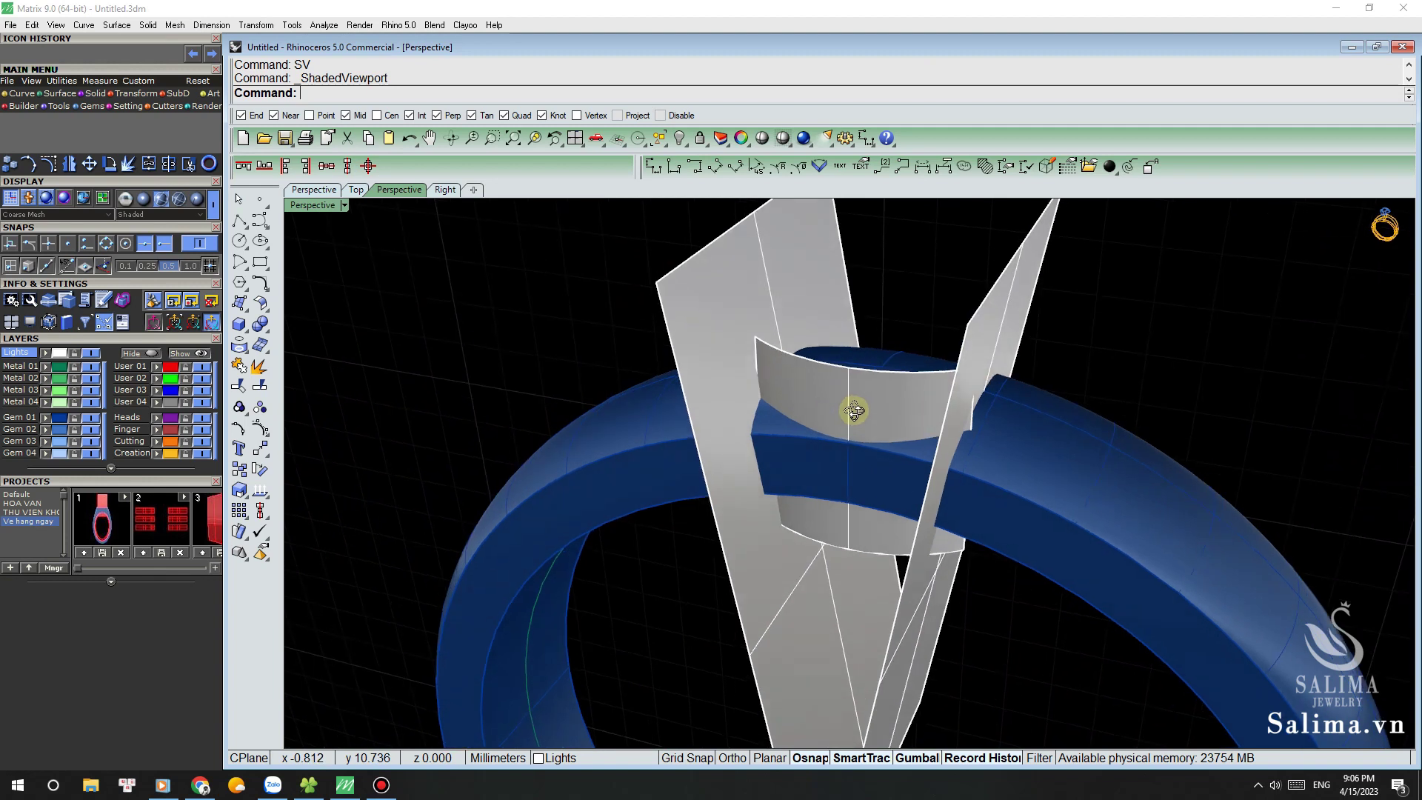
left_click(806, 380)
right_click_drag(827, 319, 819, 321)
Step: Offset the curved surface 1.2 mm in the flipped direction into a solid block
type("o")
key("Return")
type("f")
key("Return")
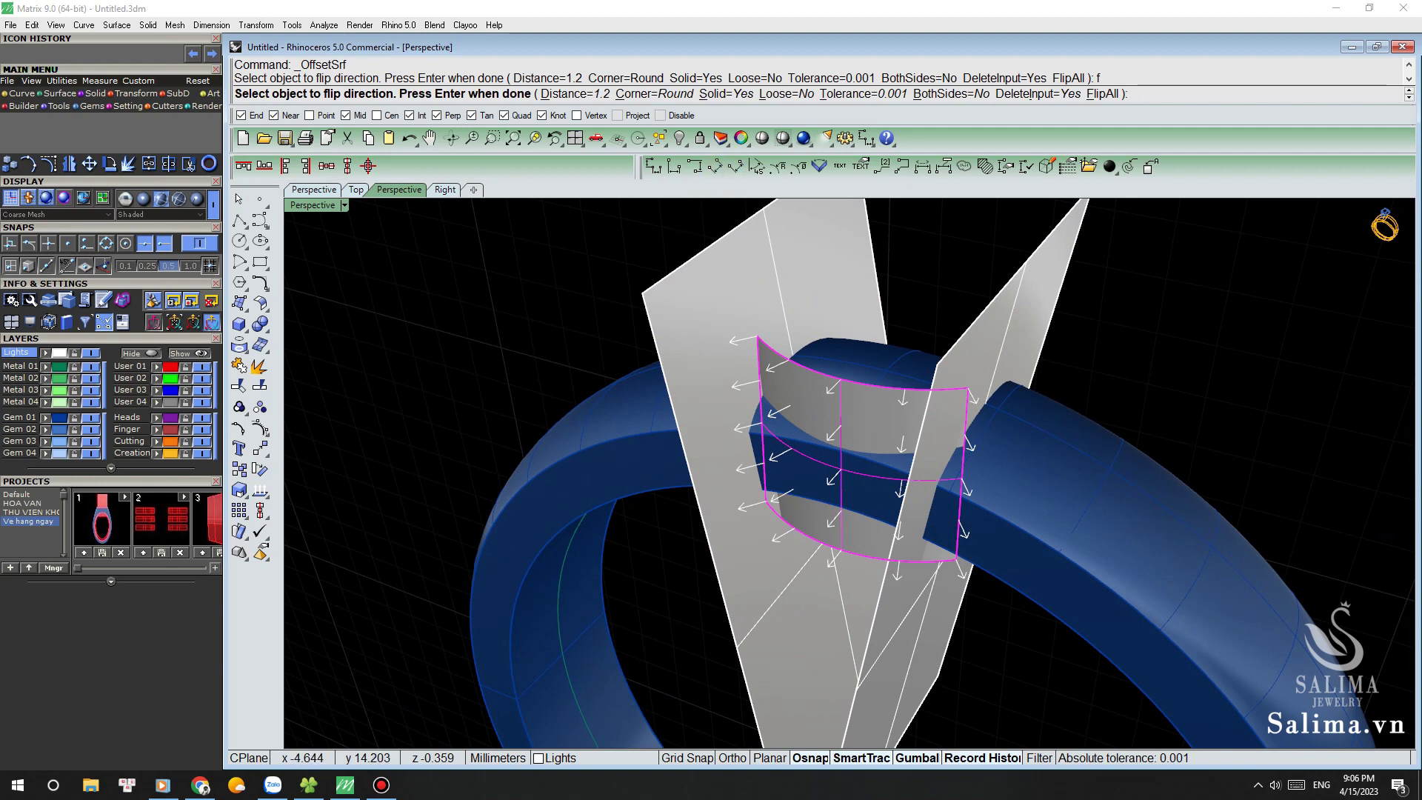
key("Return")
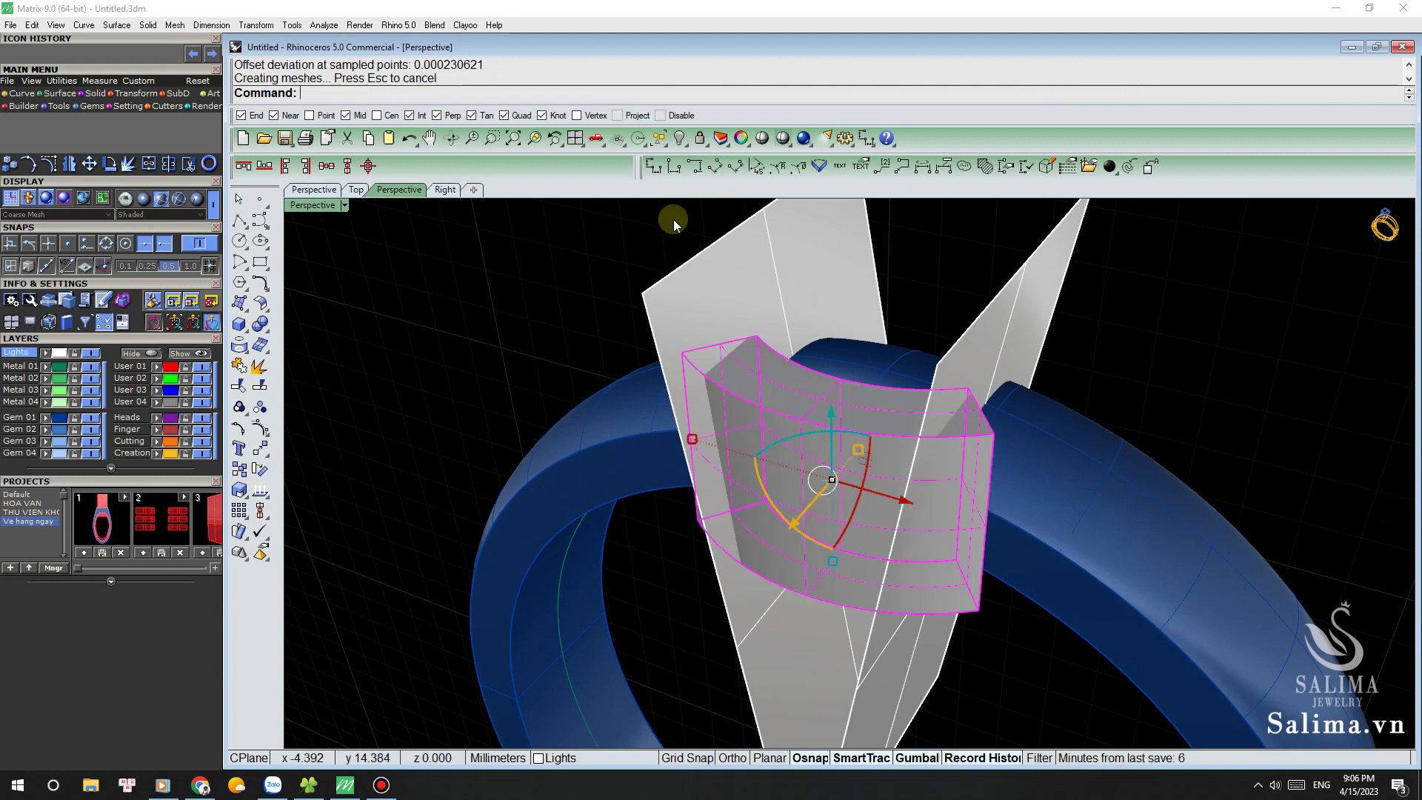
left_click(529, 326)
mouse_move(529, 326)
right_mouse_down()
mouse_move(612, 281)
mouse_move(588, 270)
right_mouse_up()
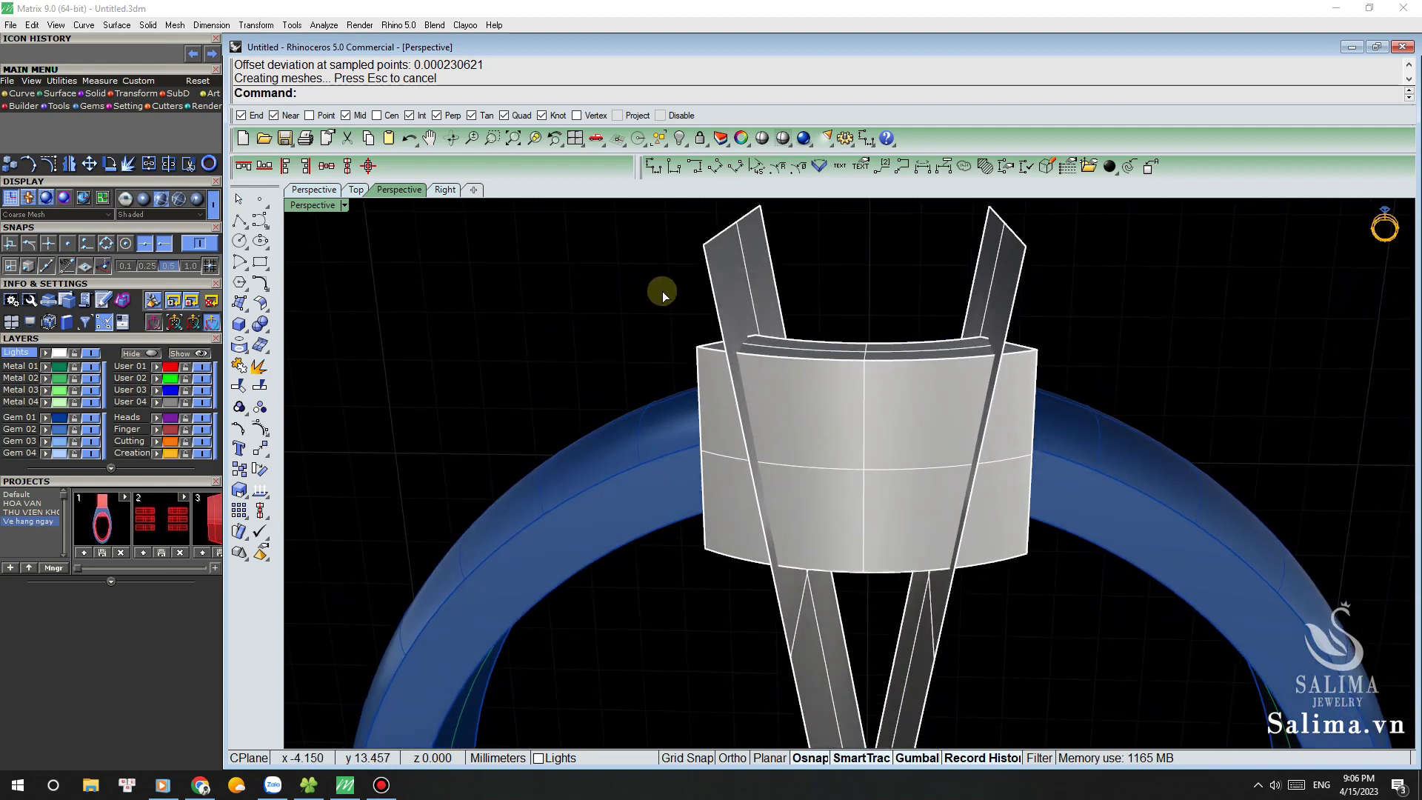
key("ctrl+F2")
left_click(819, 354)
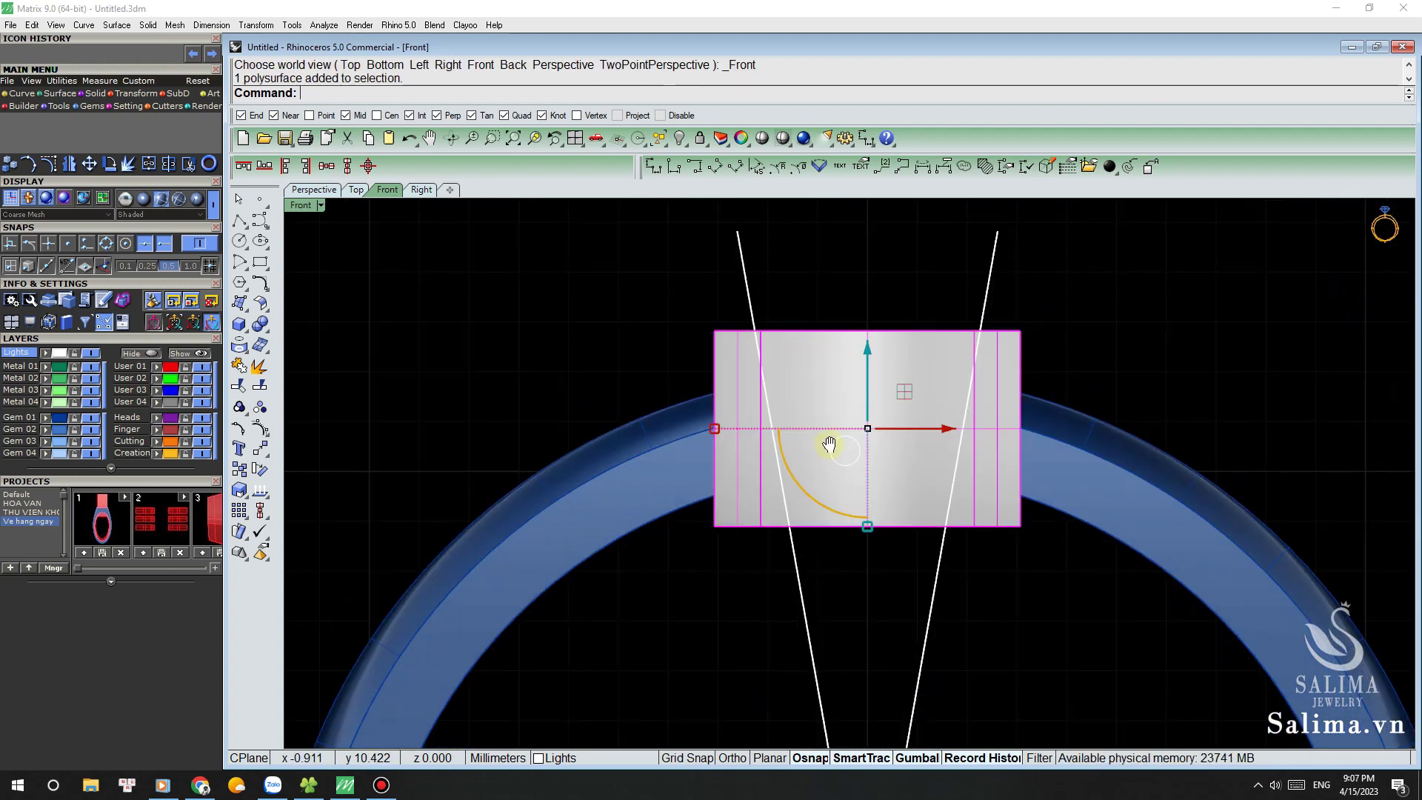
Step: Split the block with both V surfaces using BooleanSplit
type("BS")
key("Return")
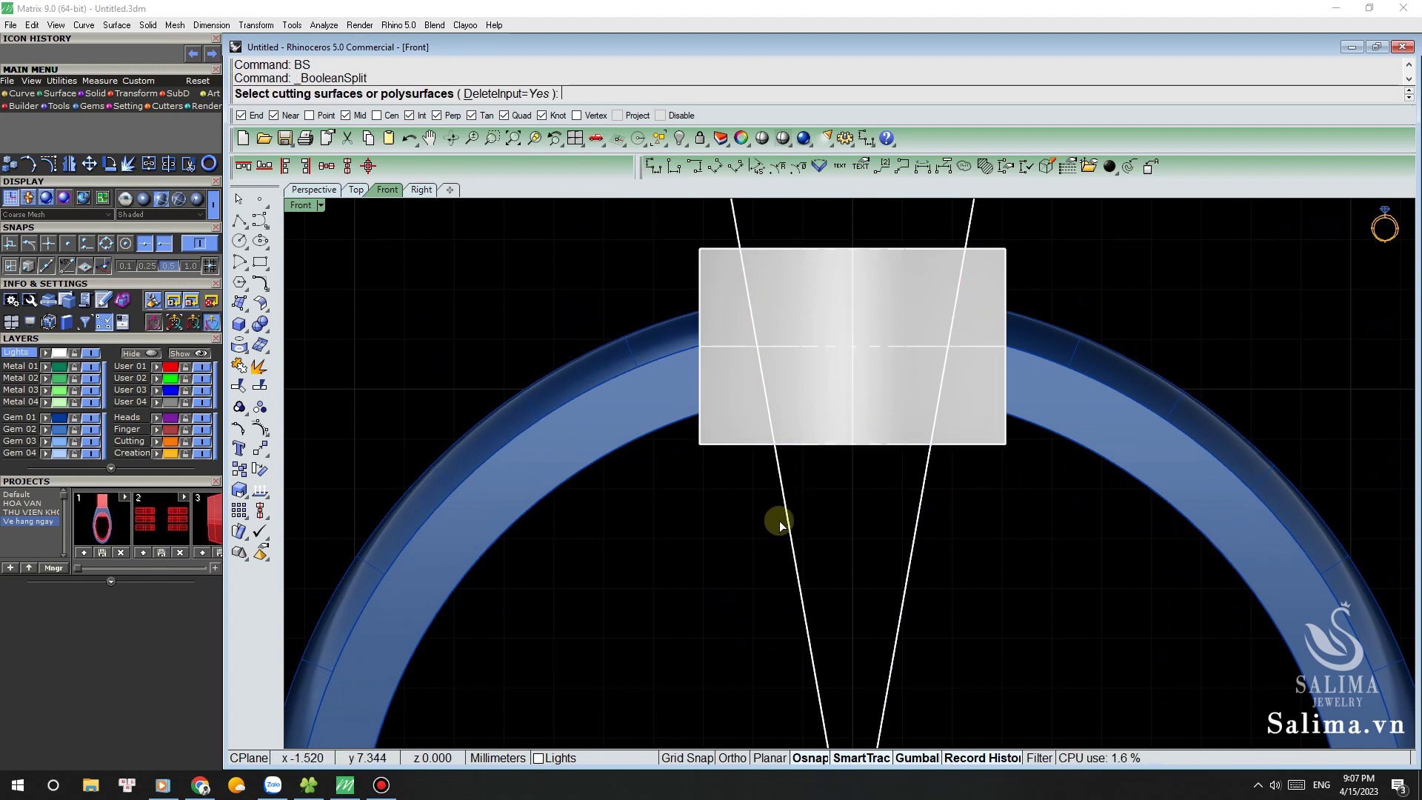
left_click(788, 521)
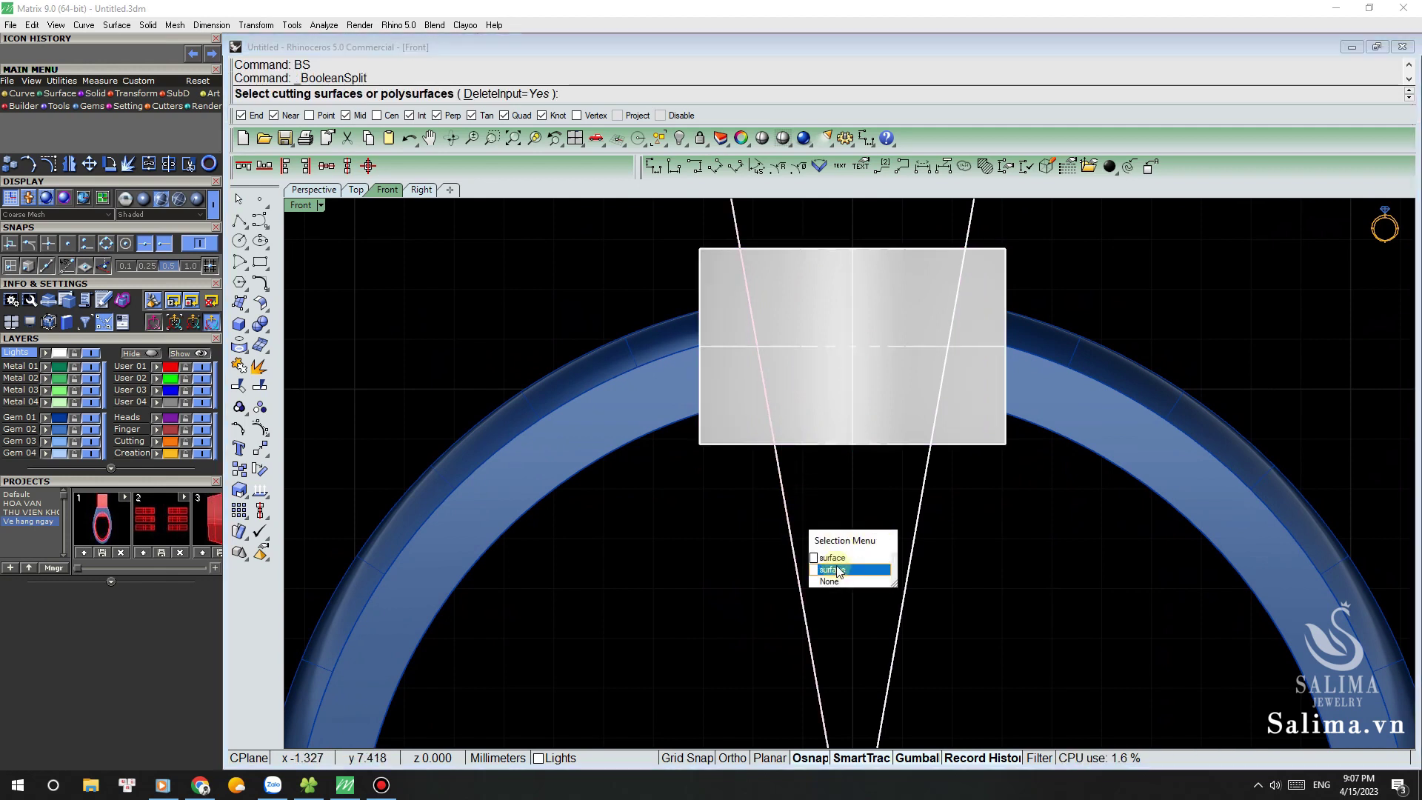
left_click(875, 556)
left_click(917, 543)
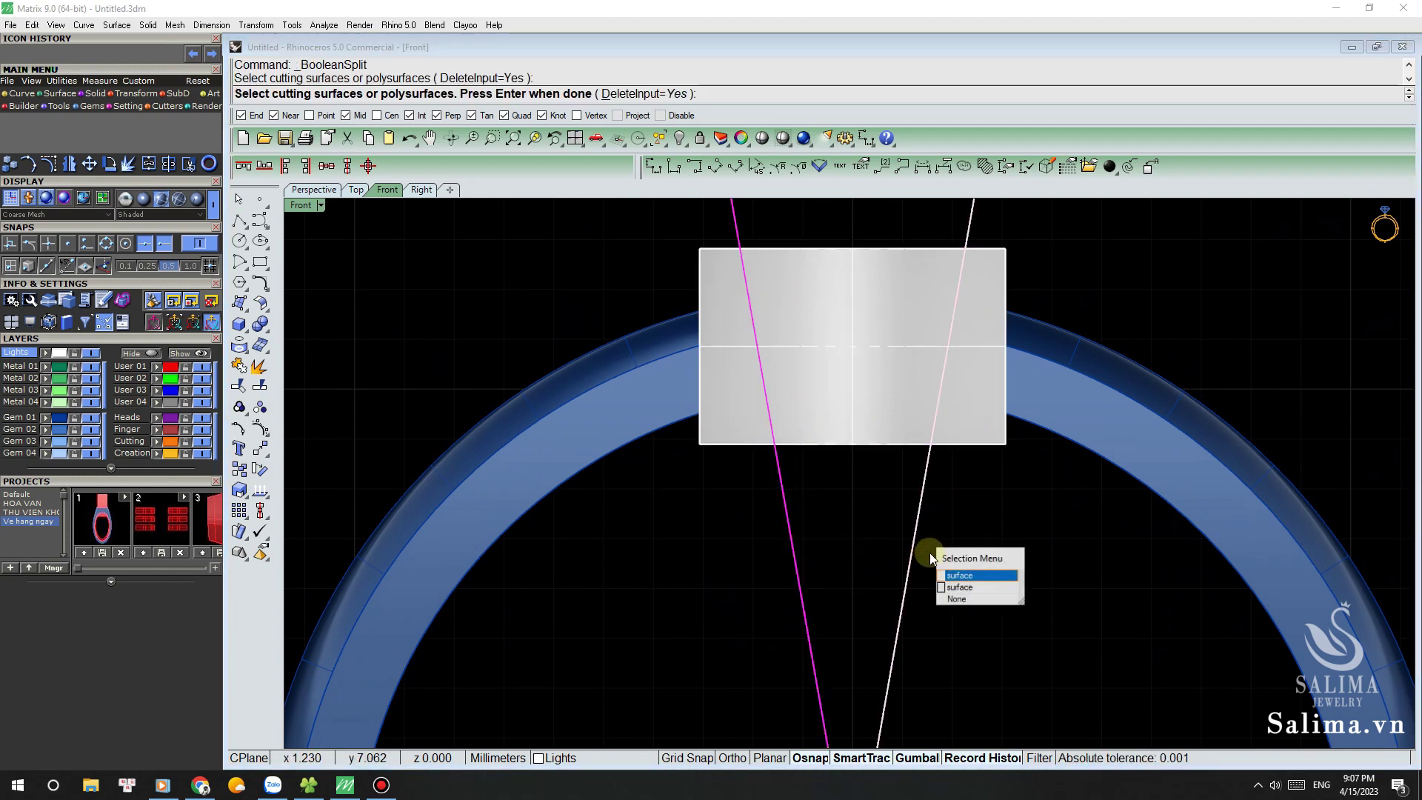
left_click(957, 585)
key("Return")
Step: Delete the two outer block pieces and both V cutter surfaces
left_click(973, 430)
key("Delete")
left_click(731, 430)
key("Delete")
left_click_drag(1009, 570, 722, 574)
key("Delete")
mouse_move(759, 483)
right_mouse_down()
mouse_move(763, 451)
mouse_move(932, 455)
mouse_move(852, 415)
mouse_move(863, 416)
right_mouse_up()
key("ctrl+shift+p")
Step: Extract the wedge's two side faces with ExtractSrf and delete one of them
type("UN")
key("Return")
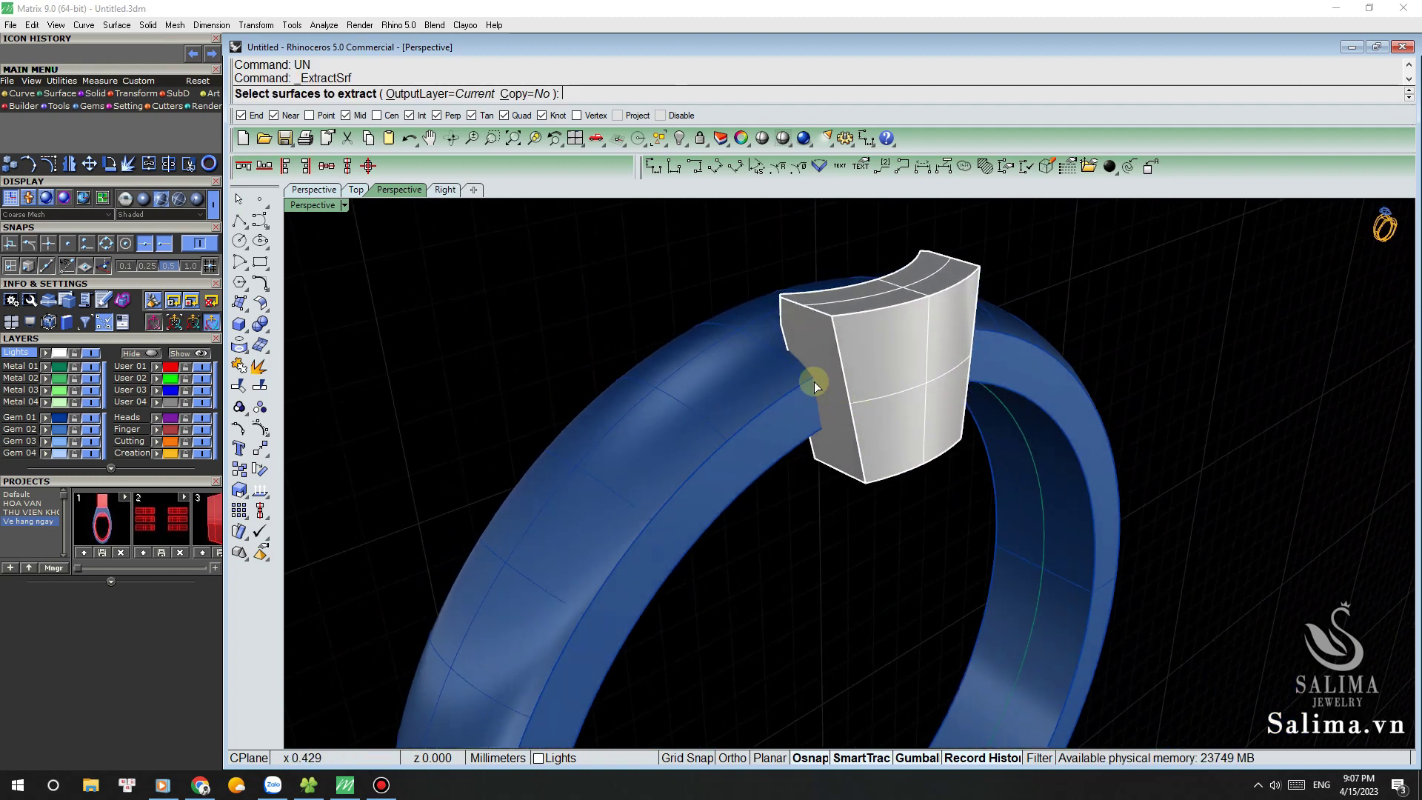
left_click(814, 342)
right_click_drag(815, 342, 866, 335)
left_click(878, 321)
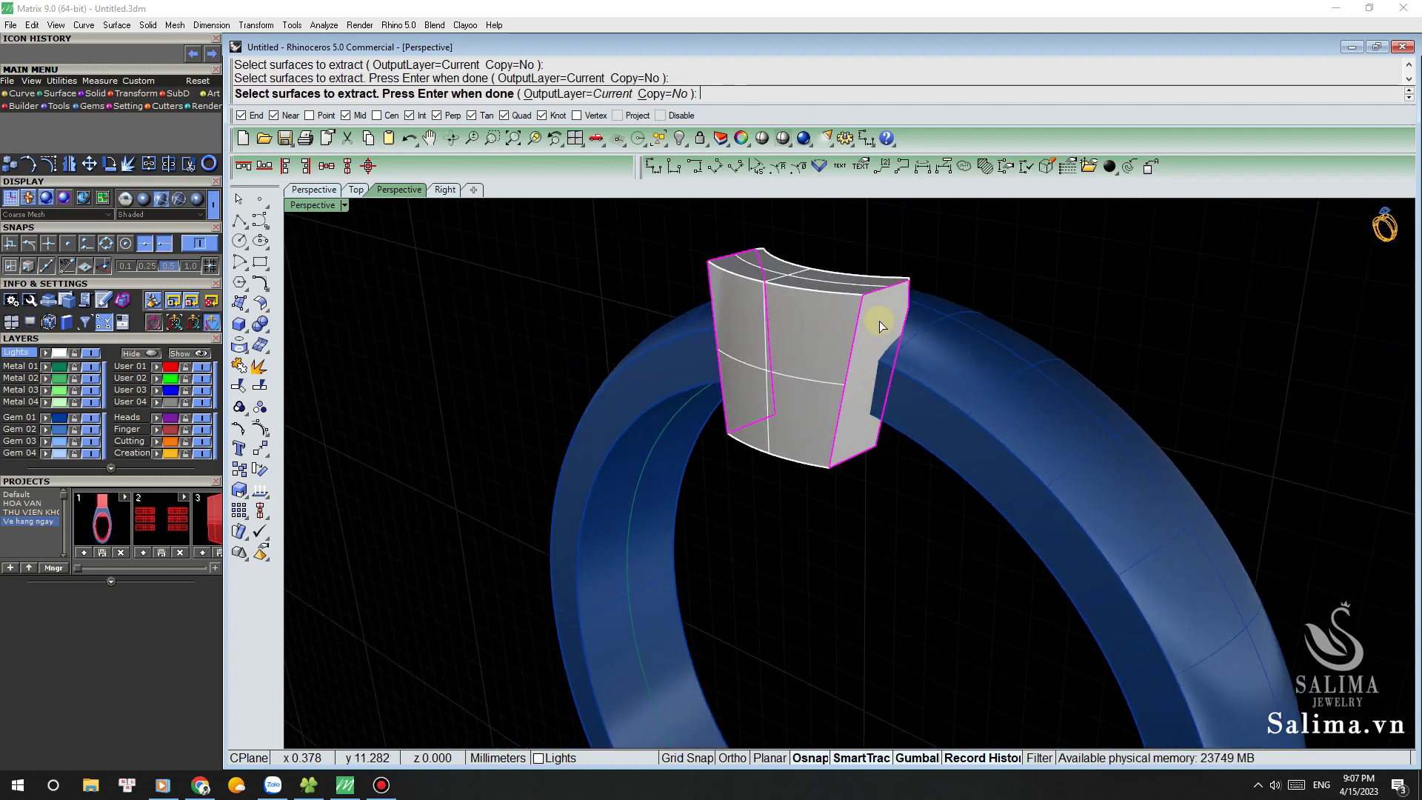
key("Return")
left_click(882, 527)
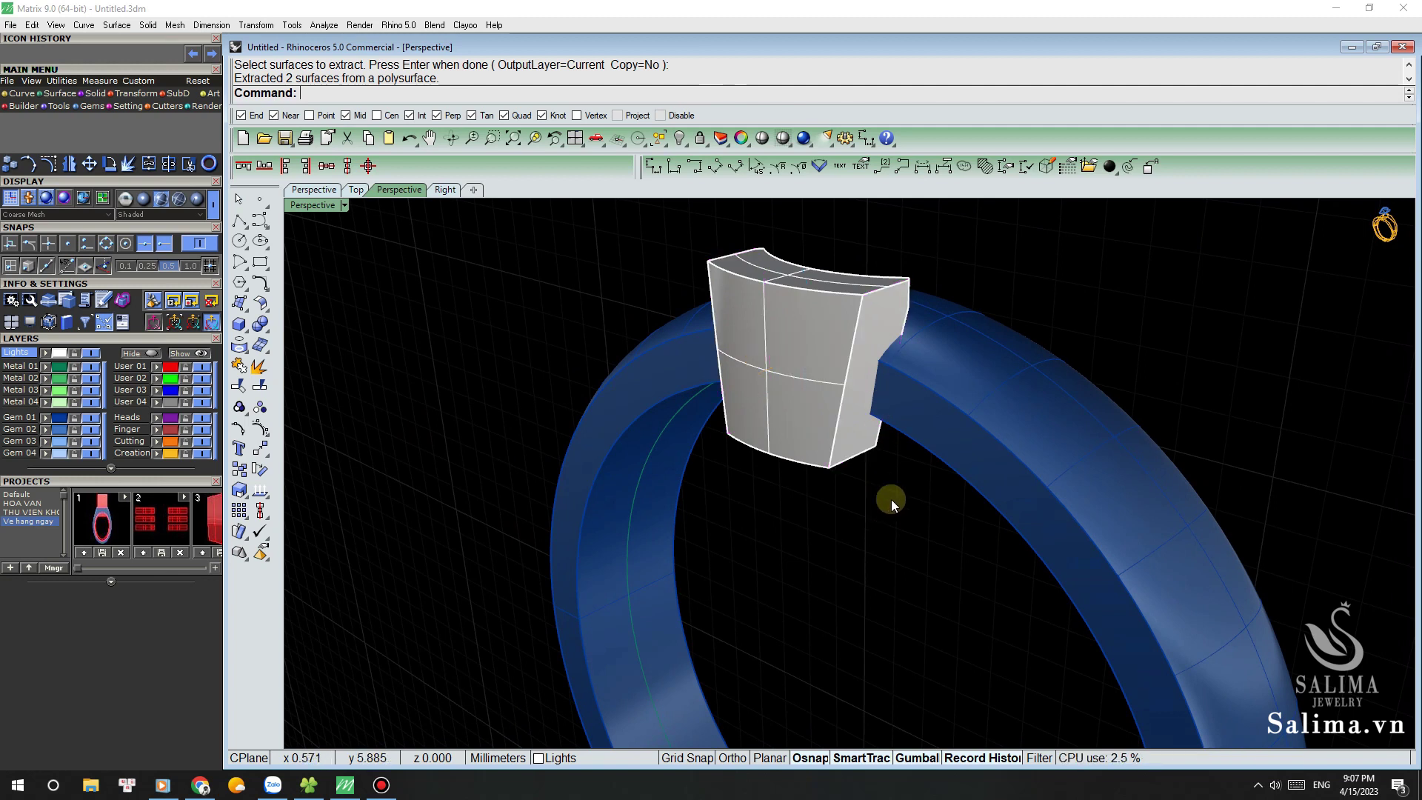
left_click(876, 340)
key("Delete")
right_click_drag(785, 357, 991, 358)
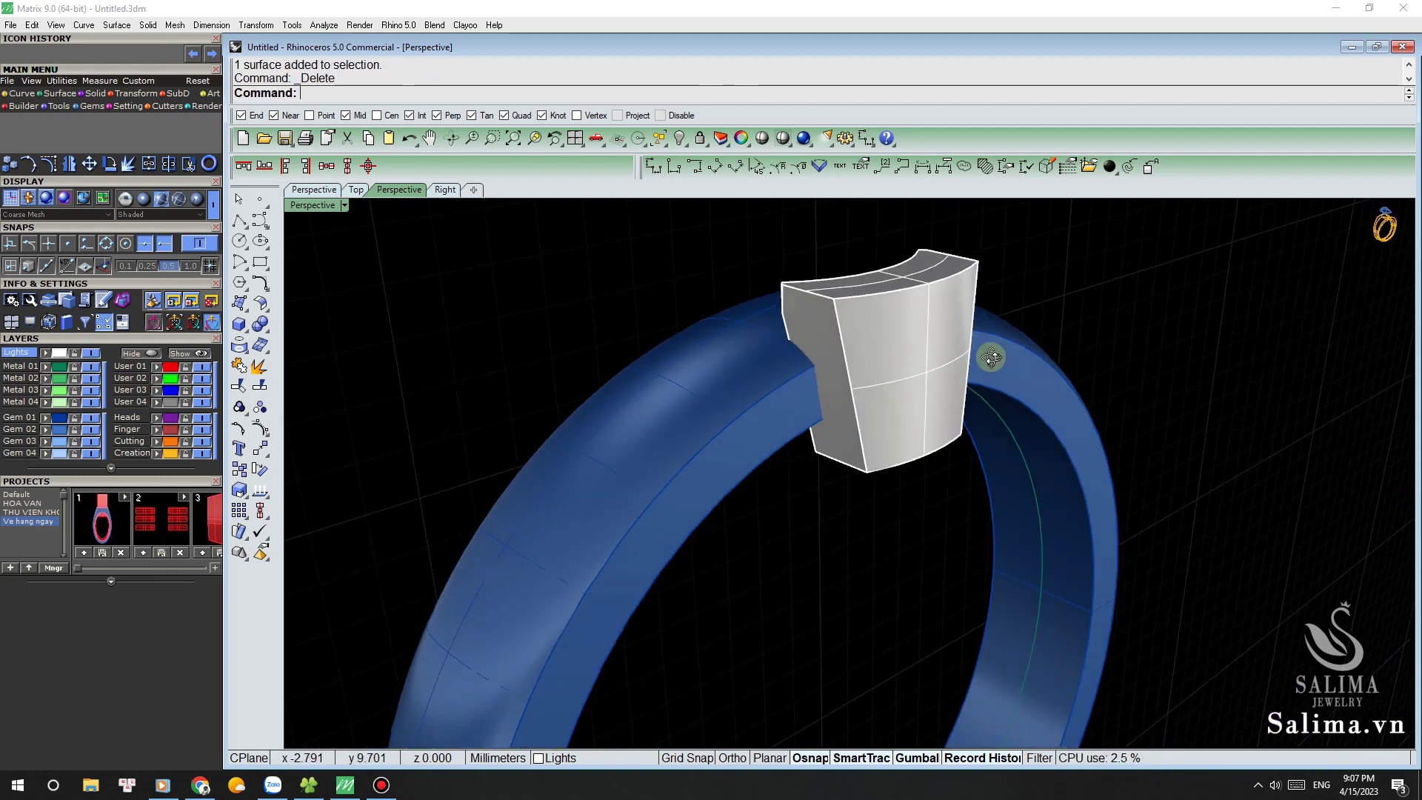
left_click(875, 318)
key("ctrl+F2")
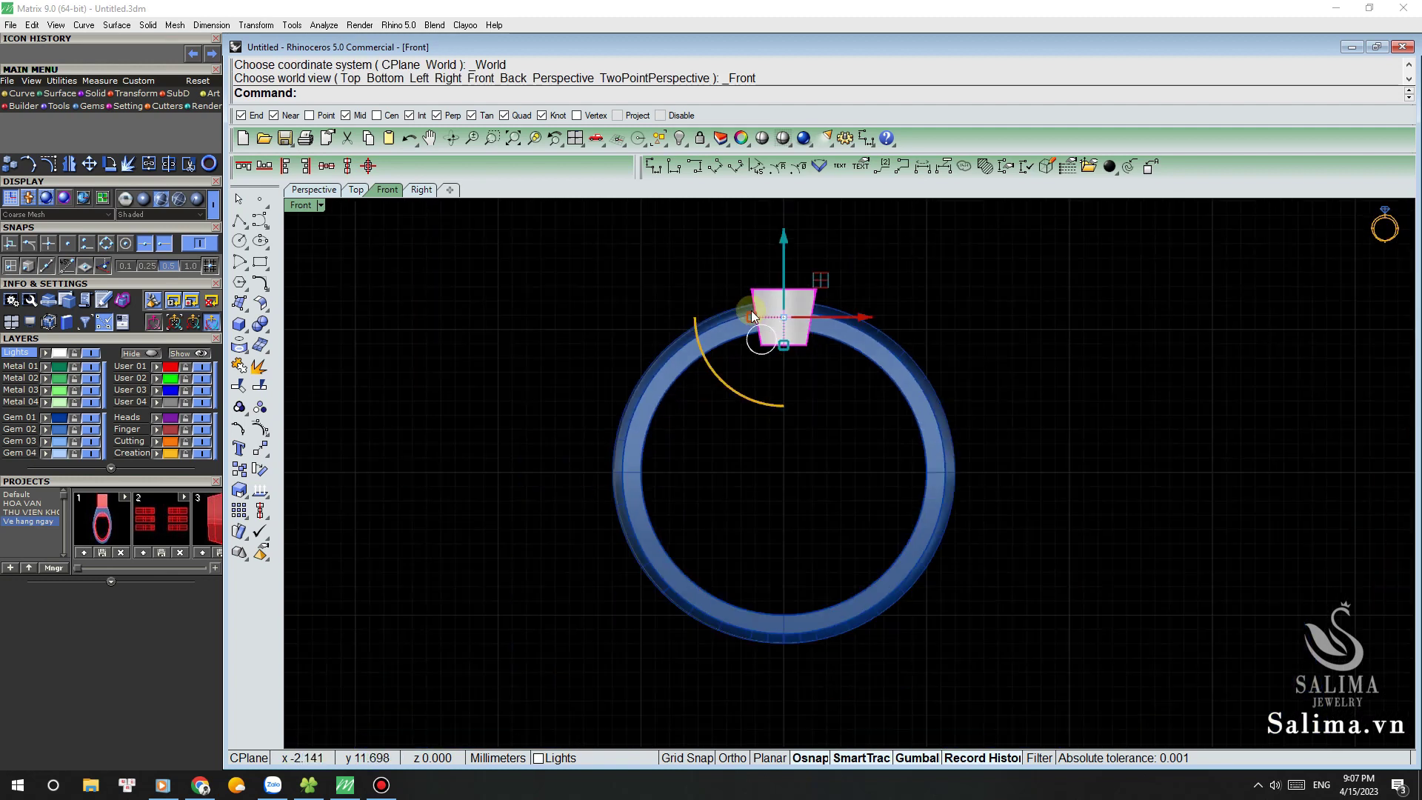
Step: Polar-array the wedge 18 times around the origin over 360°
type("A")
key("Return")
type("0")
key("Return")
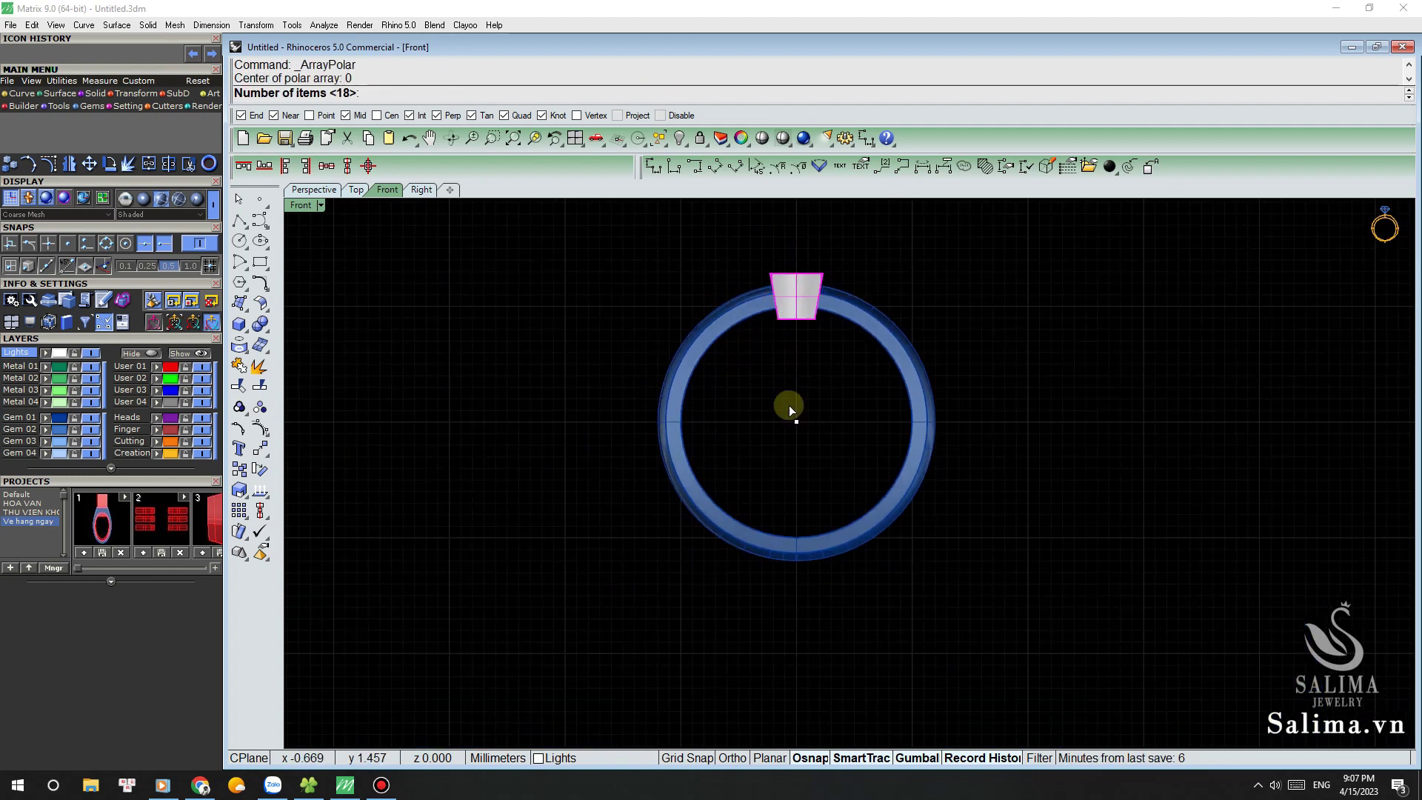
key("Return")
key("Return")
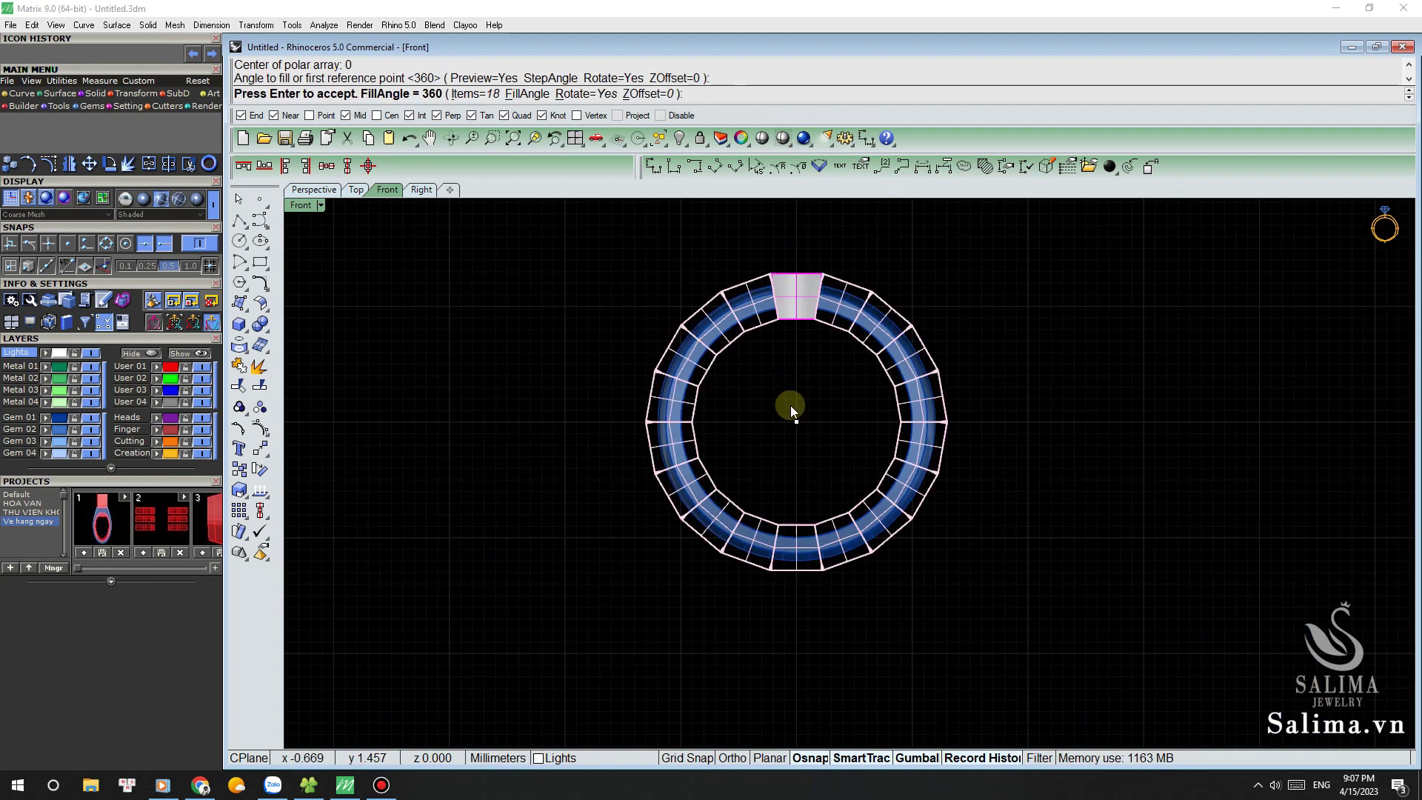
key("Return")
key("Escape")
right_click_drag(826, 379, 843, 382)
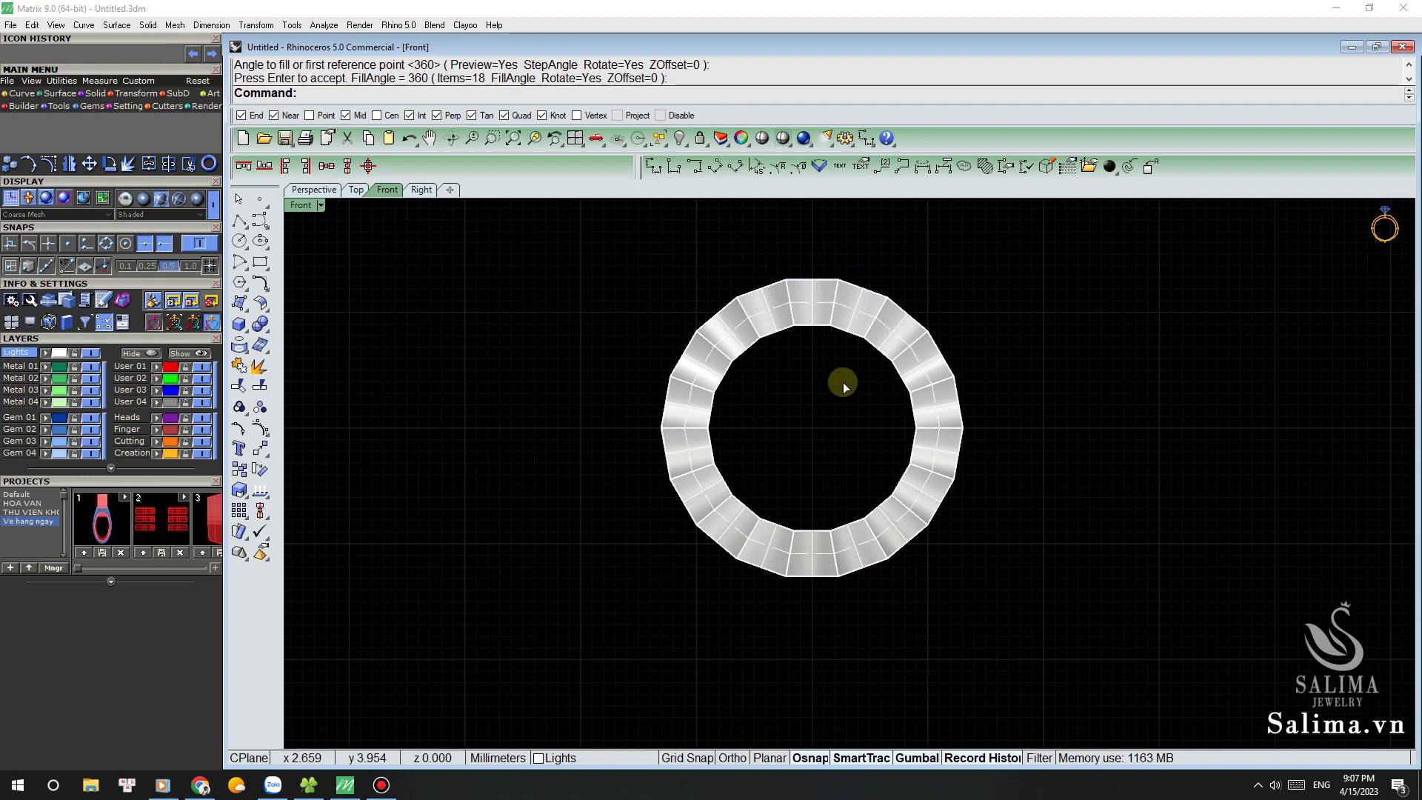
Step: Join all 18 wedges in Top view into one band and check it has no naked edges
key("ctrl+F1")
left_click_drag(629, 469, 993, 540)
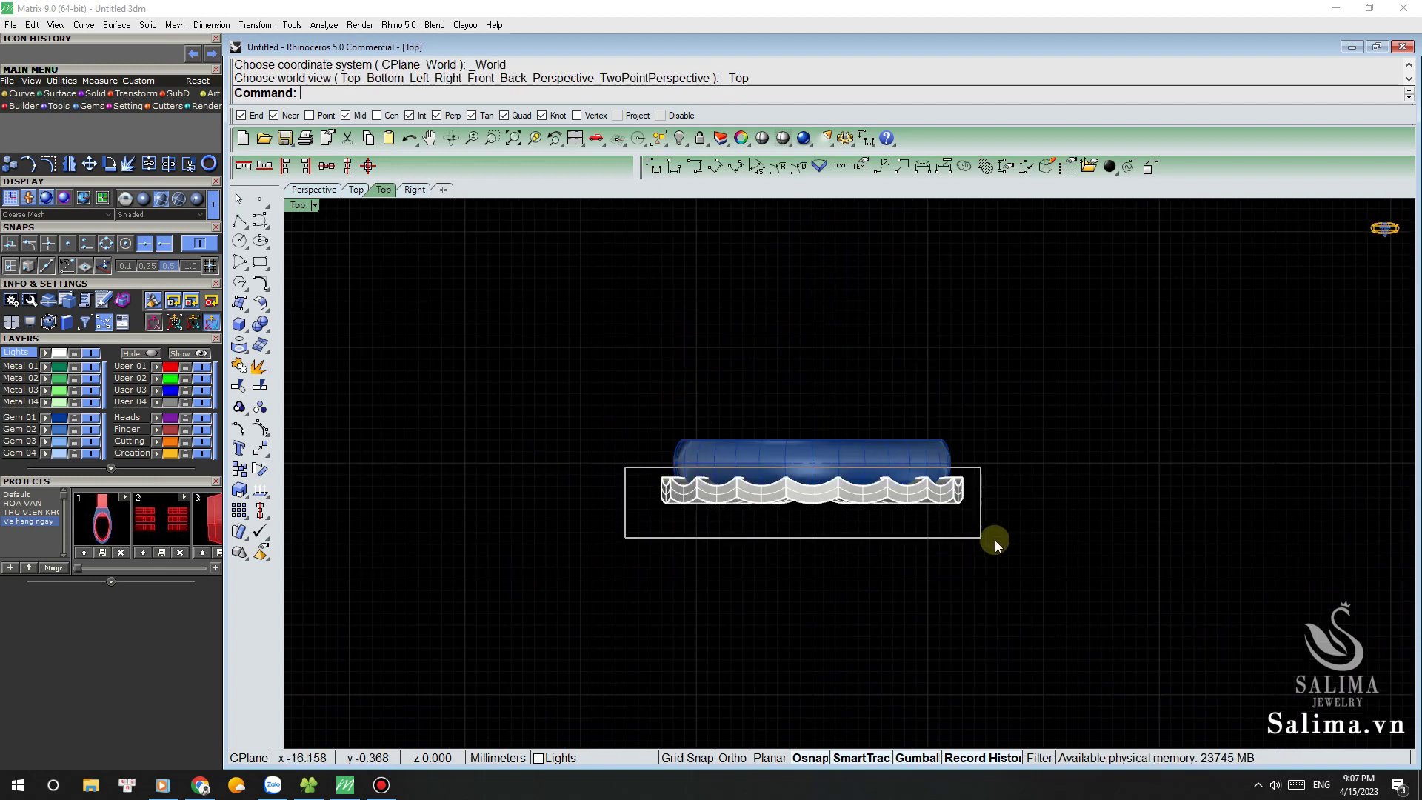
right_click_drag(1007, 517, 981, 499)
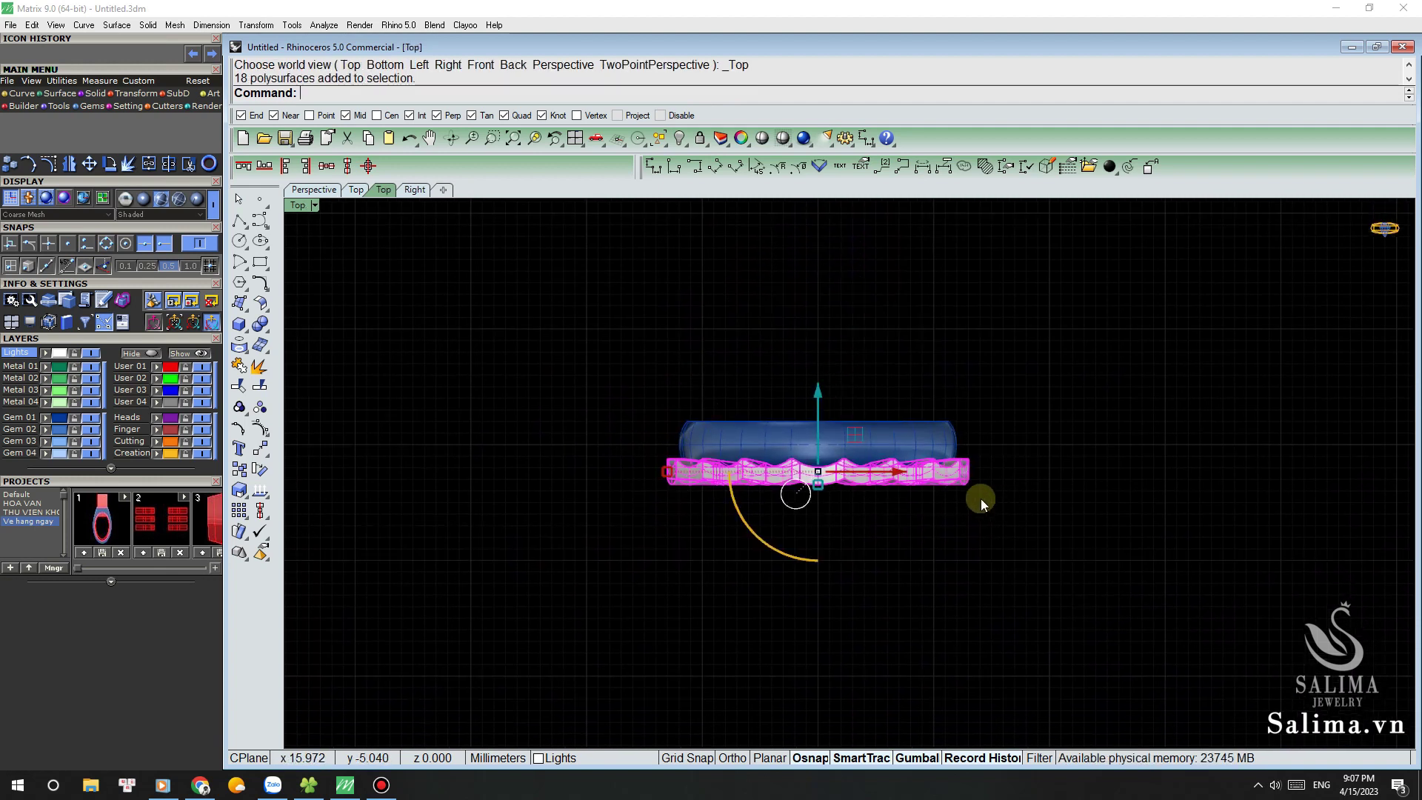
left_click(238, 366)
scroll(763, 484, "up", 8)
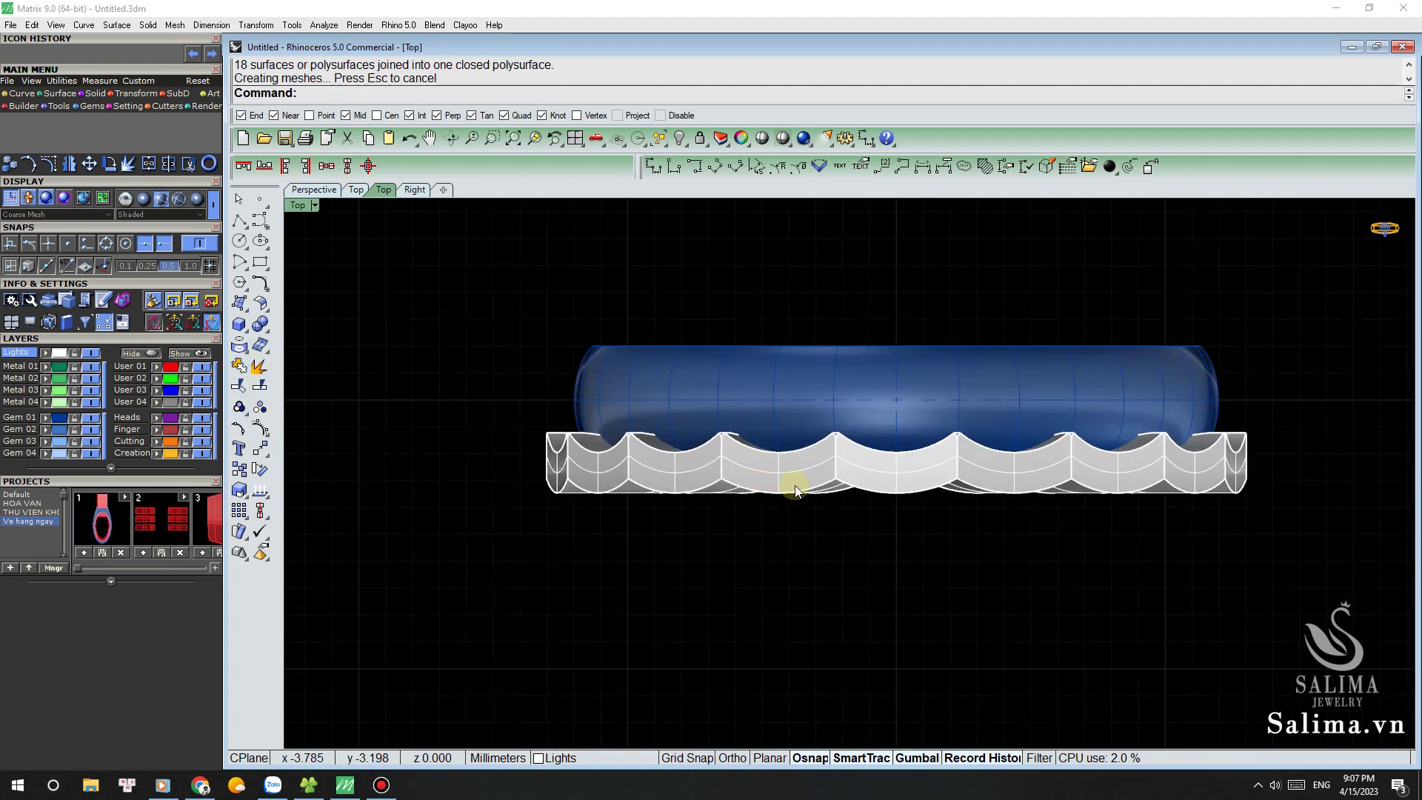
left_click(794, 486)
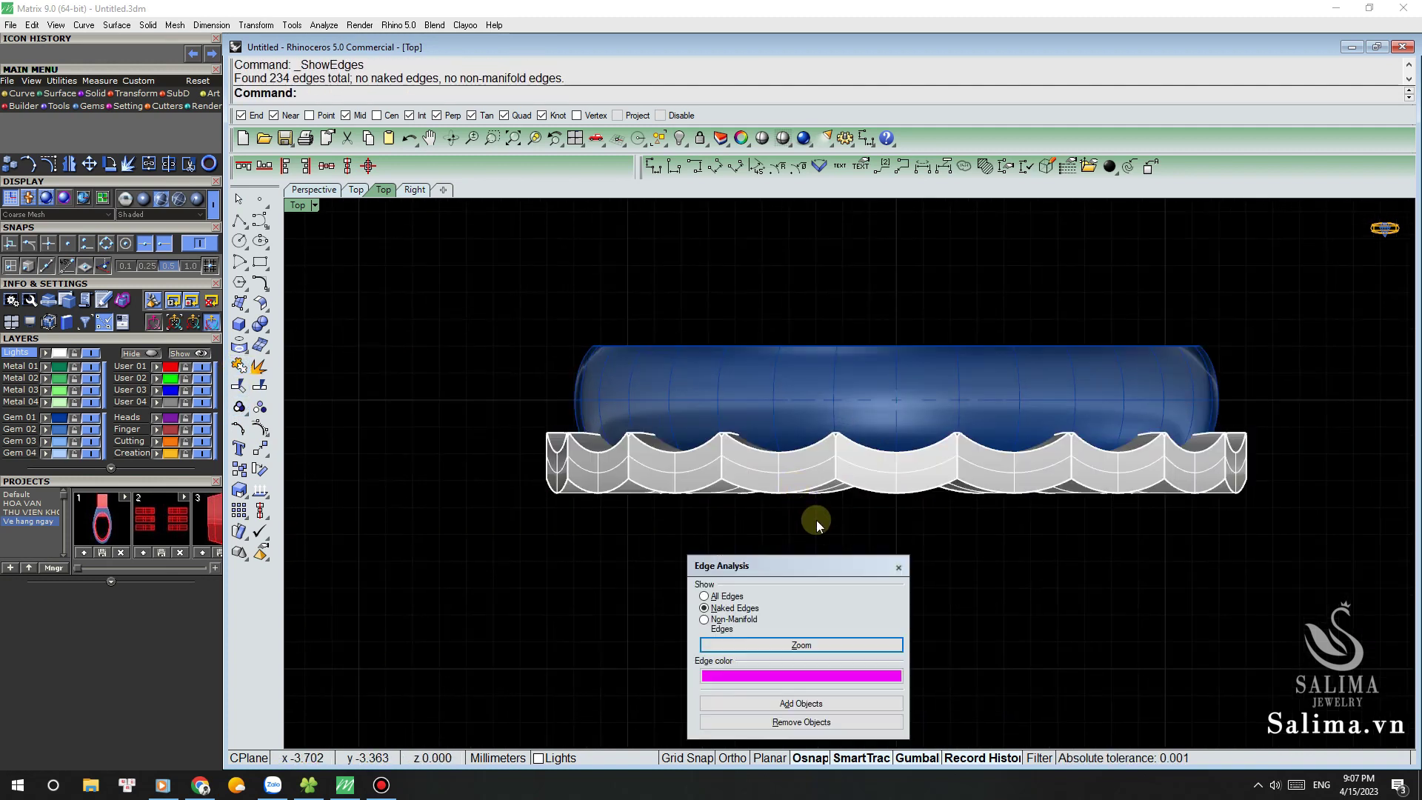
left_click(897, 568)
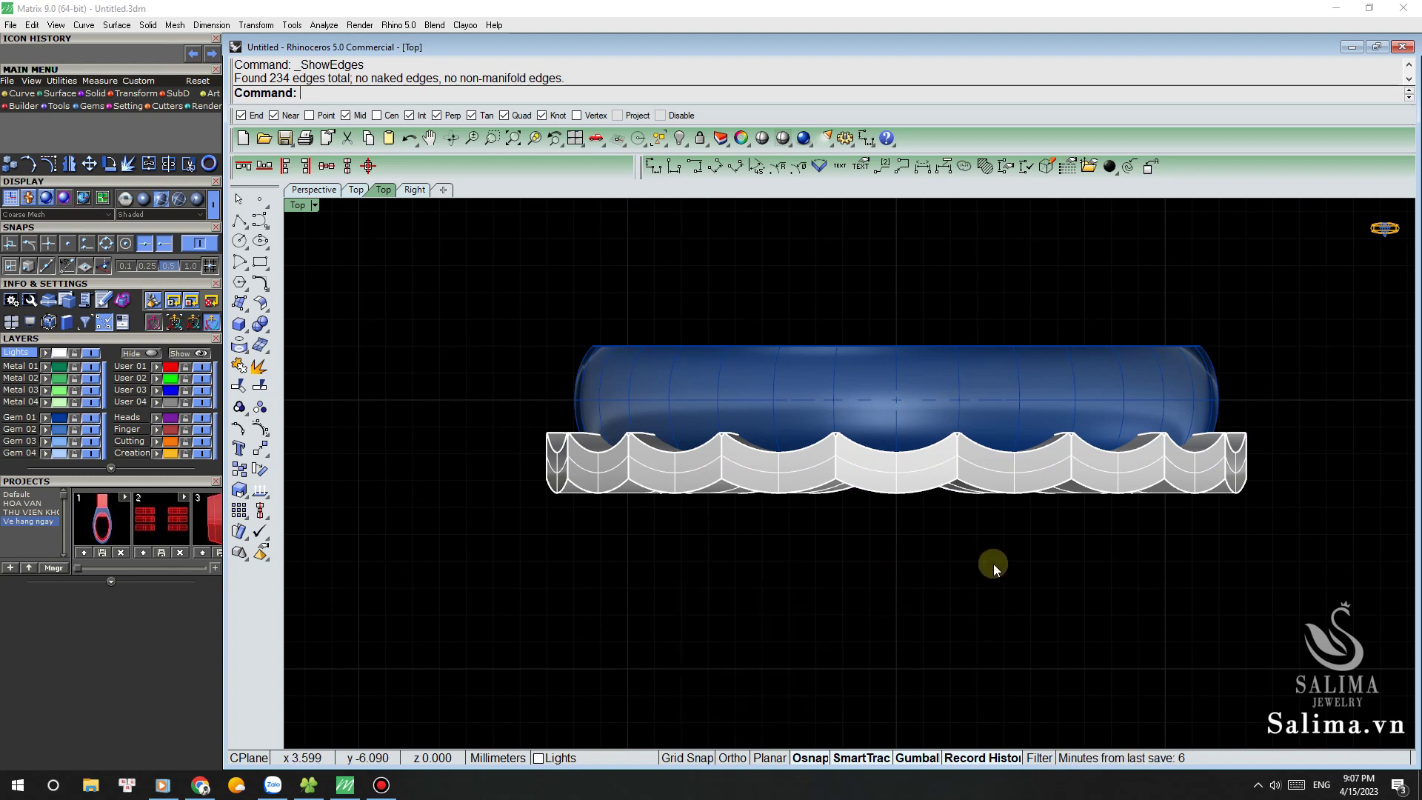
left_click(1002, 470)
right_click_drag(962, 555, 884, 582)
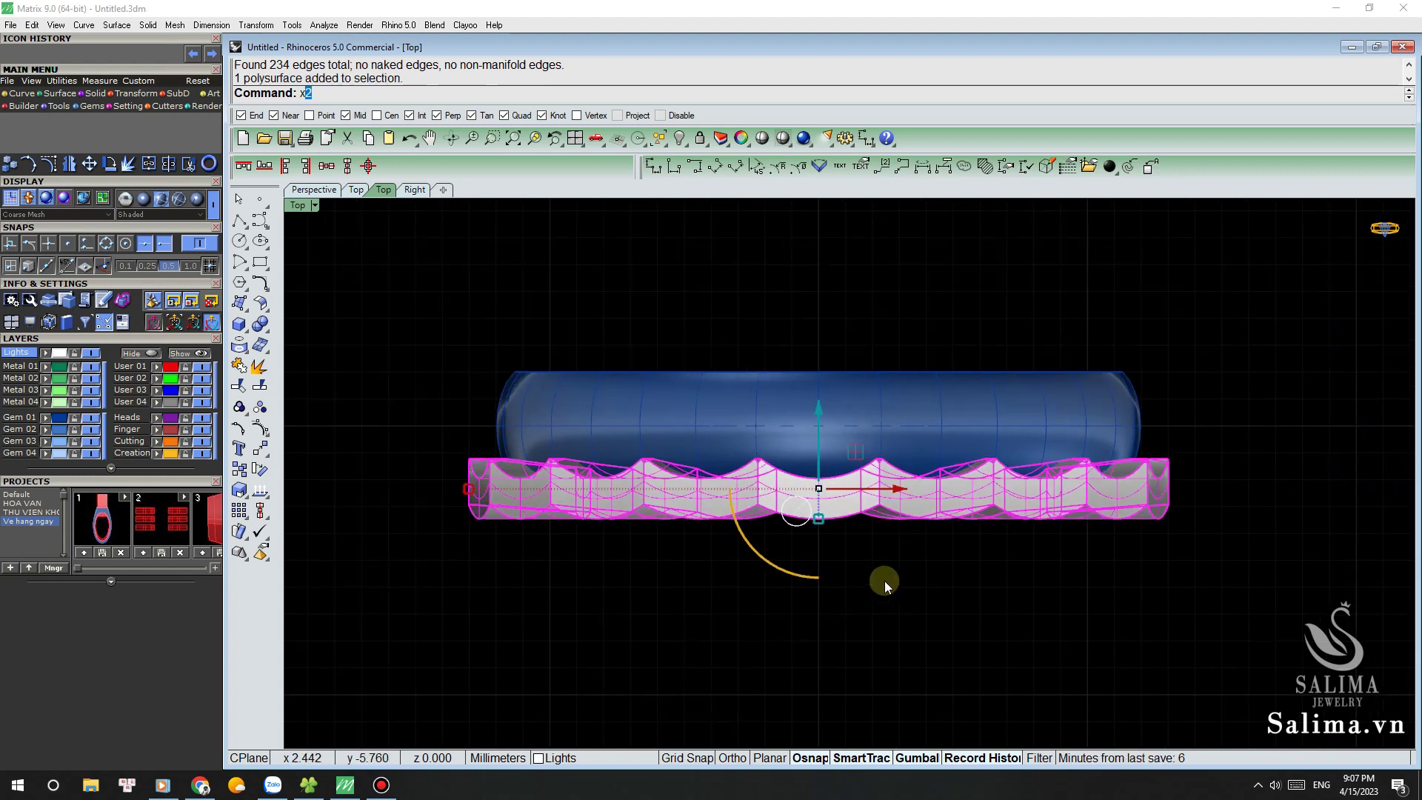
Step: Boolean-subtract the wavy cutter shapes from the blue band, leaving one scalloped ring
key("Return")
key("Escape")
key("ctrl+F4")
mouse_move(915, 532)
right_mouse_down()
mouse_move(819, 605)
mouse_move(766, 521)
right_mouse_up()
left_click(911, 403)
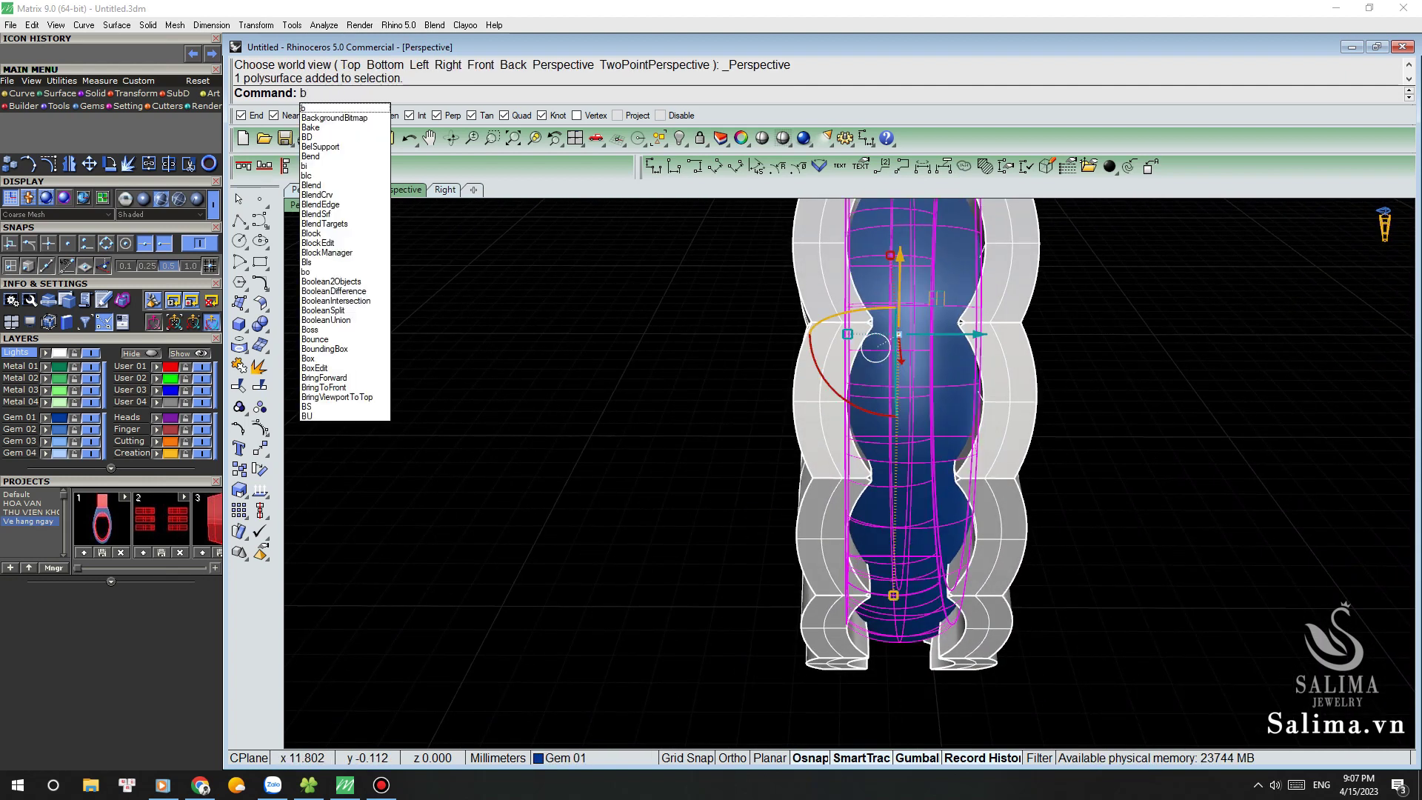
key("Return")
left_click(814, 385)
key("Return")
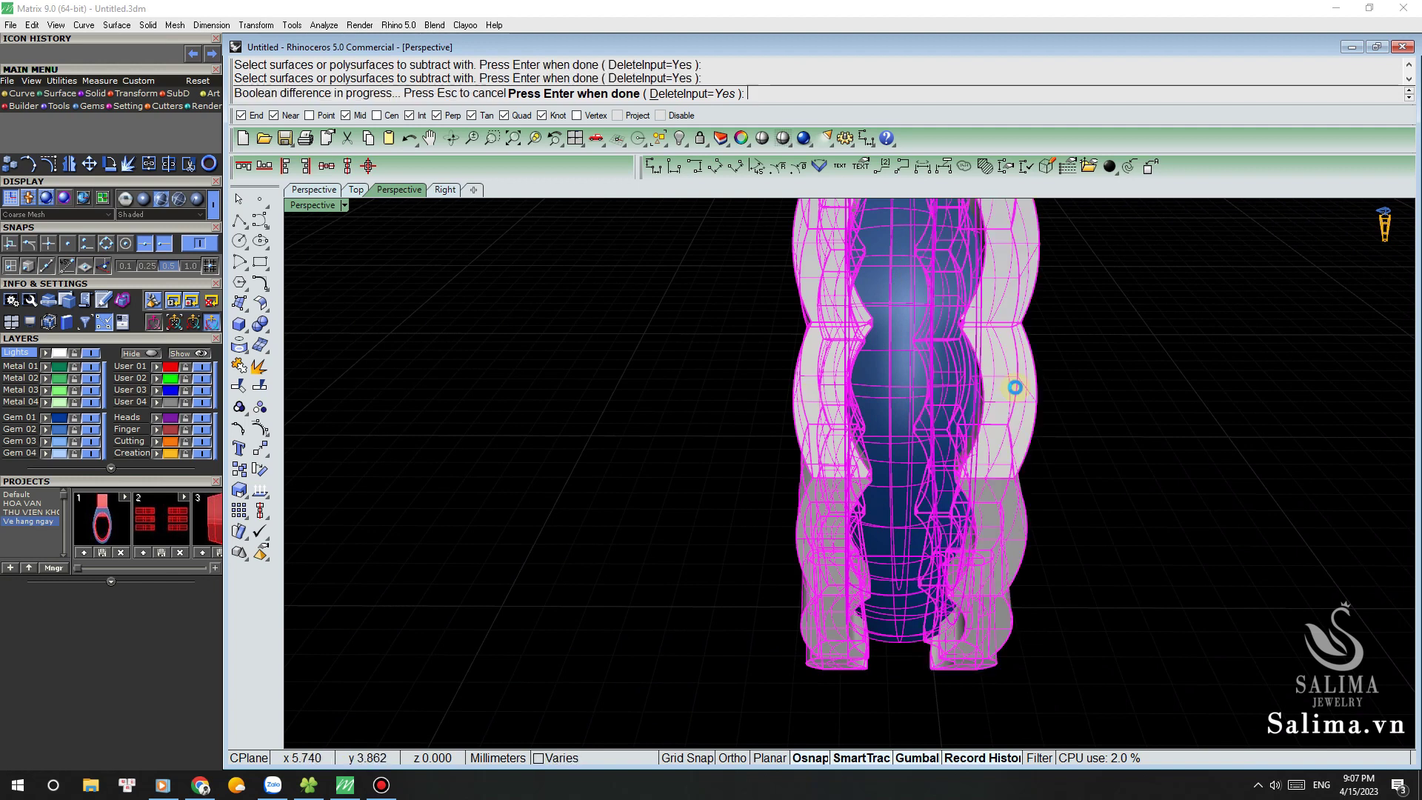
mouse_move(1025, 393)
right_mouse_down()
mouse_move(1092, 431)
mouse_move(981, 416)
mouse_move(1101, 454)
mouse_move(936, 365)
mouse_move(892, 314)
mouse_move(948, 324)
right_mouse_up()
Step: Fillet all of the ring's edges with a 0.25 radius
left_click(931, 310)
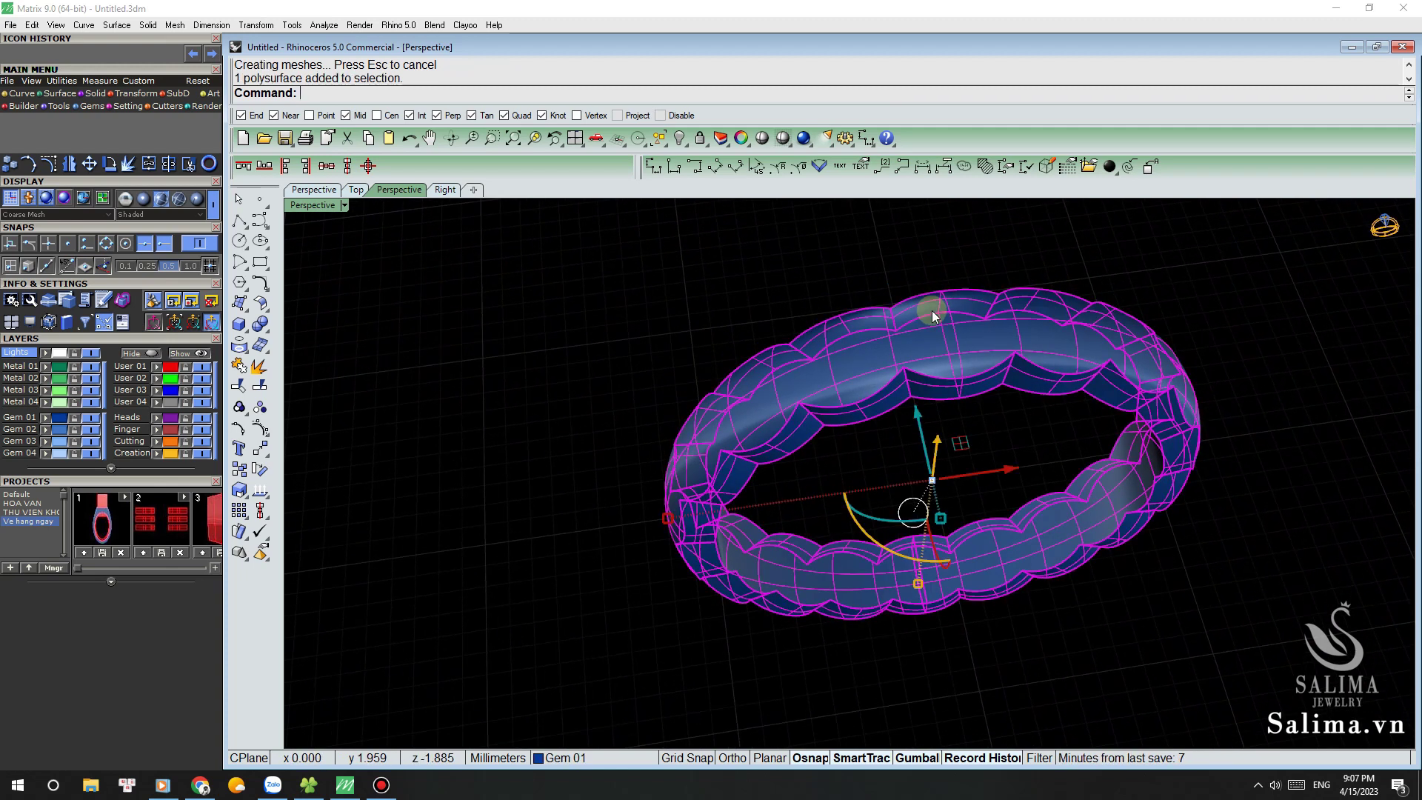
type("f")
key("Return")
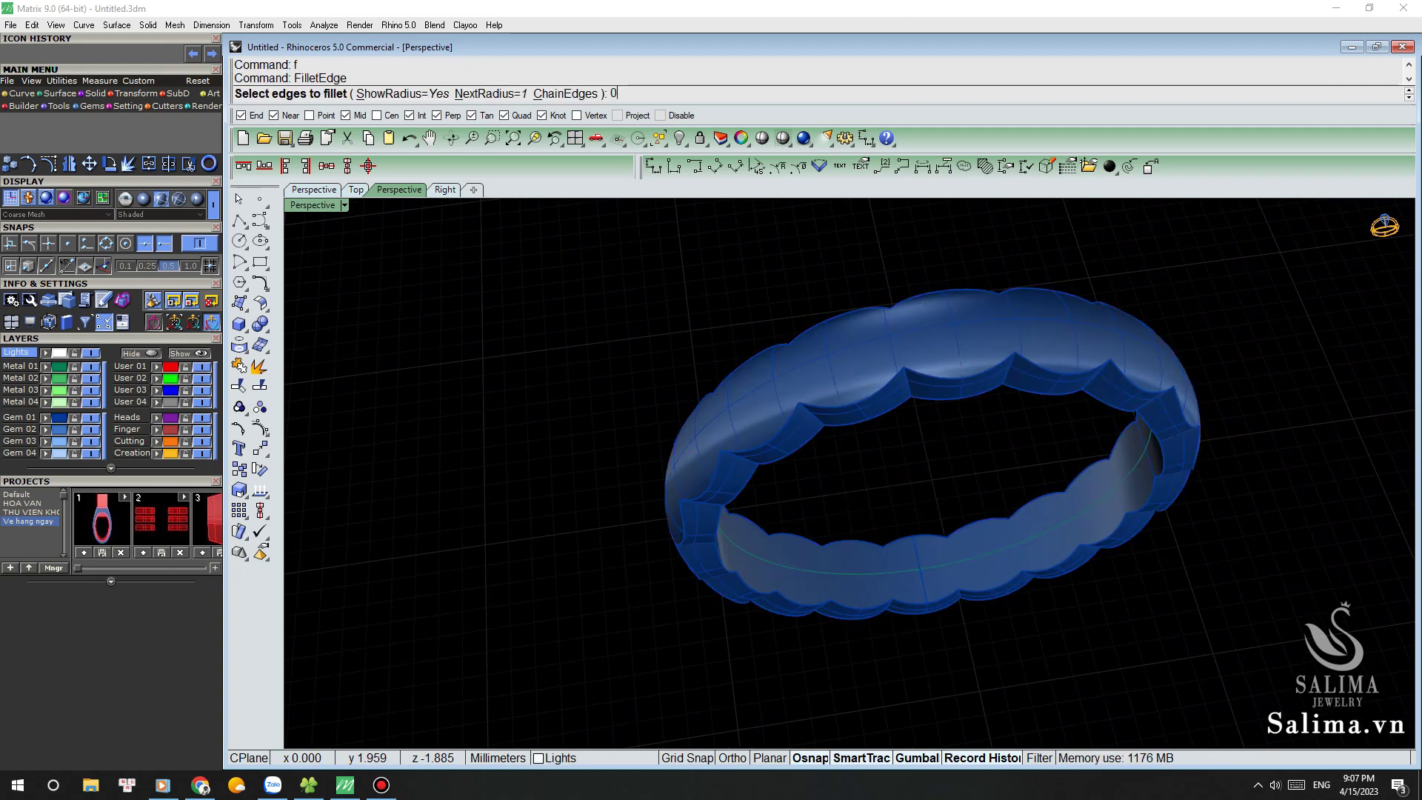
type("5")
key("Return")
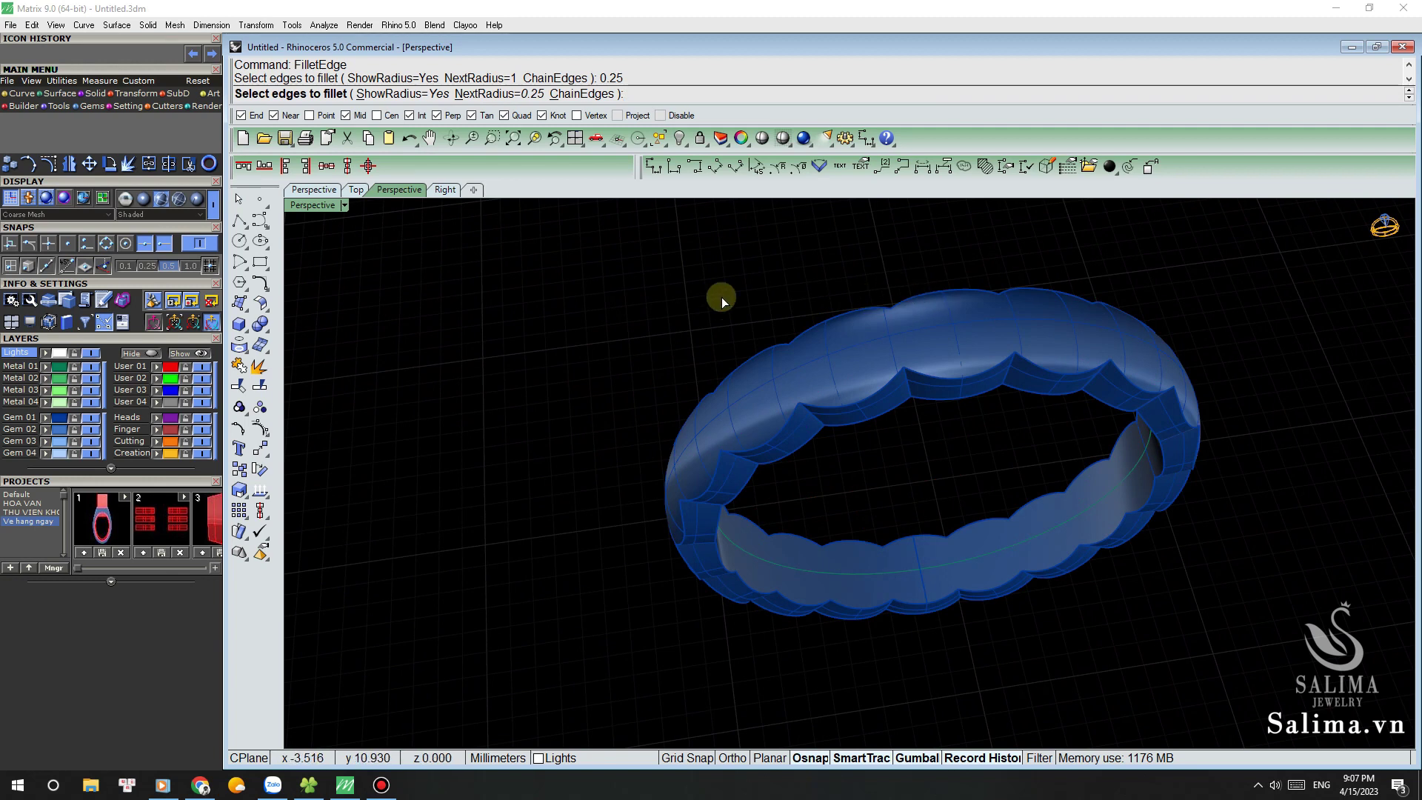
left_click_drag(509, 225, 1280, 704)
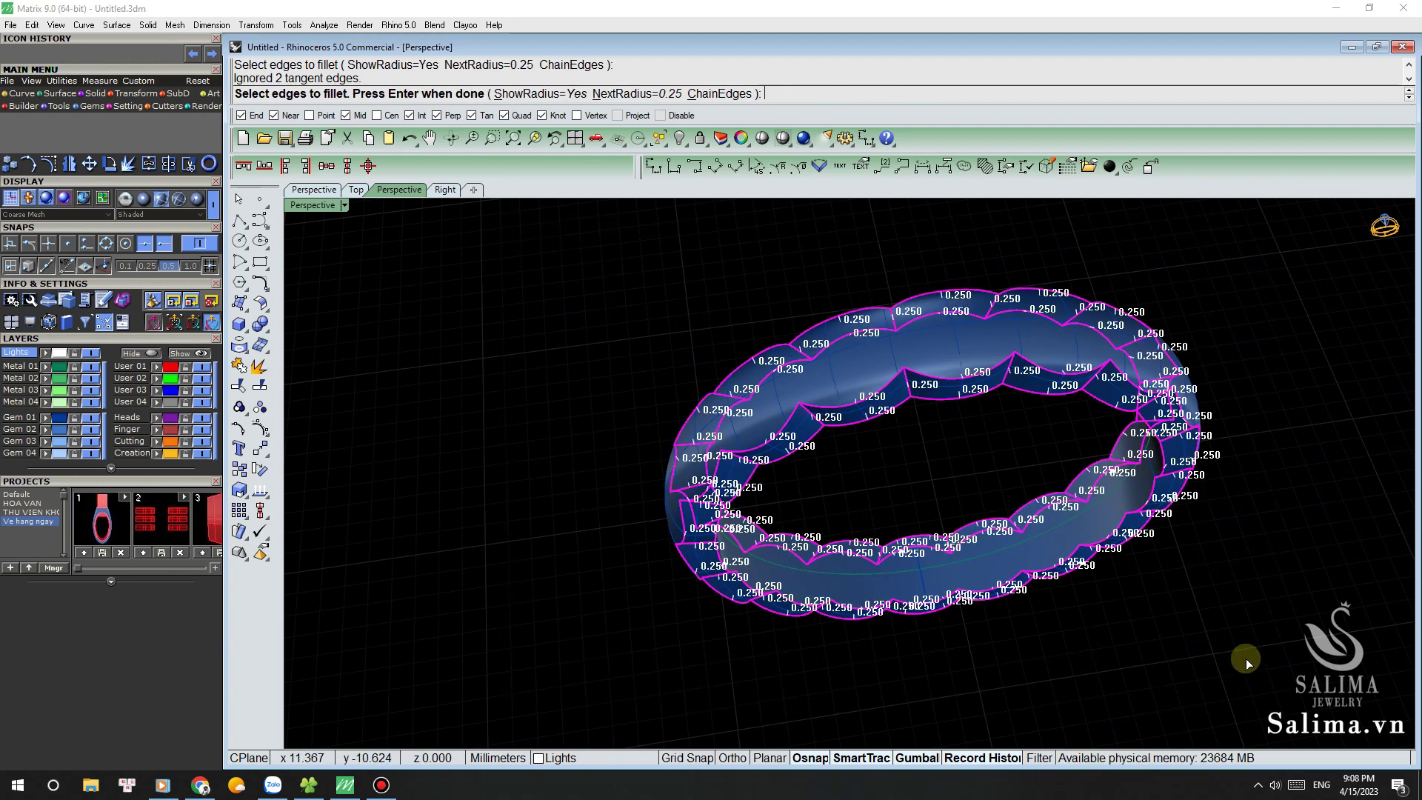
key("Return")
key("Return")
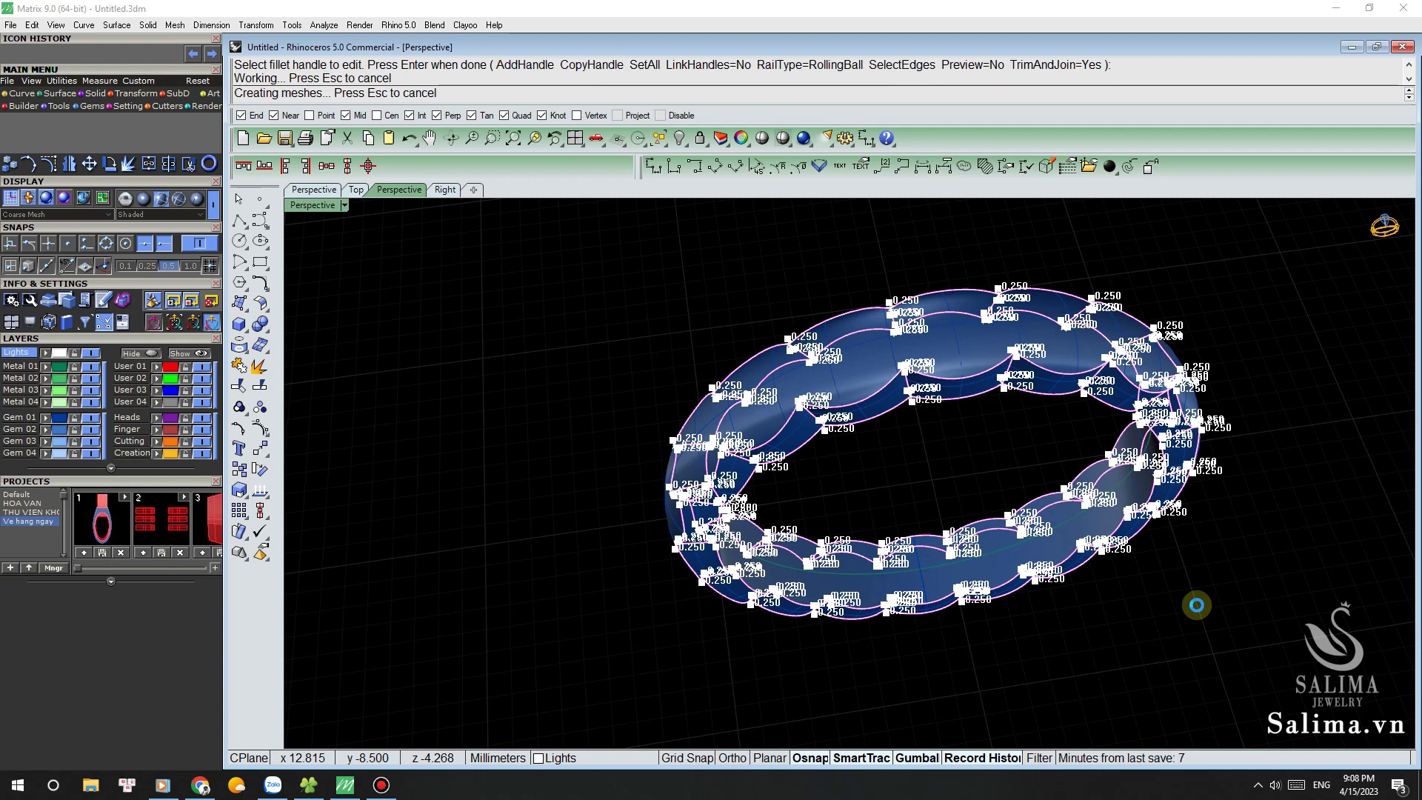
mouse_move(1191, 594)
right_mouse_down()
mouse_move(1051, 519)
mouse_move(1089, 540)
mouse_move(1047, 324)
right_mouse_up()
scroll(957, 349, "up", 5)
right_click_drag(957, 348, 1029, 365)
scroll(1029, 365, "down", 5)
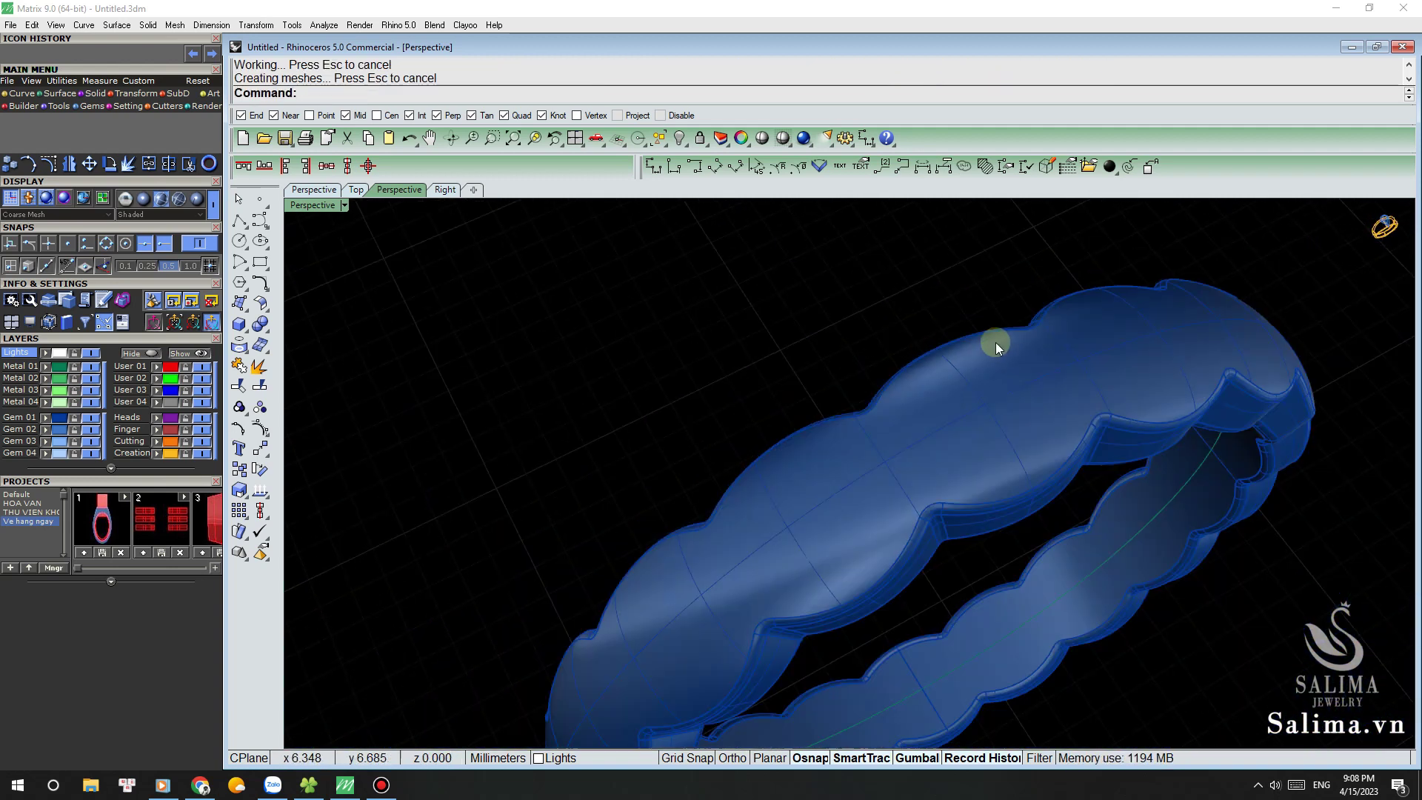
scroll(995, 342, "down", 3)
right_click_drag(942, 343, 874, 331)
Step: Switch the ring's display style to Plastic
left_click(832, 413)
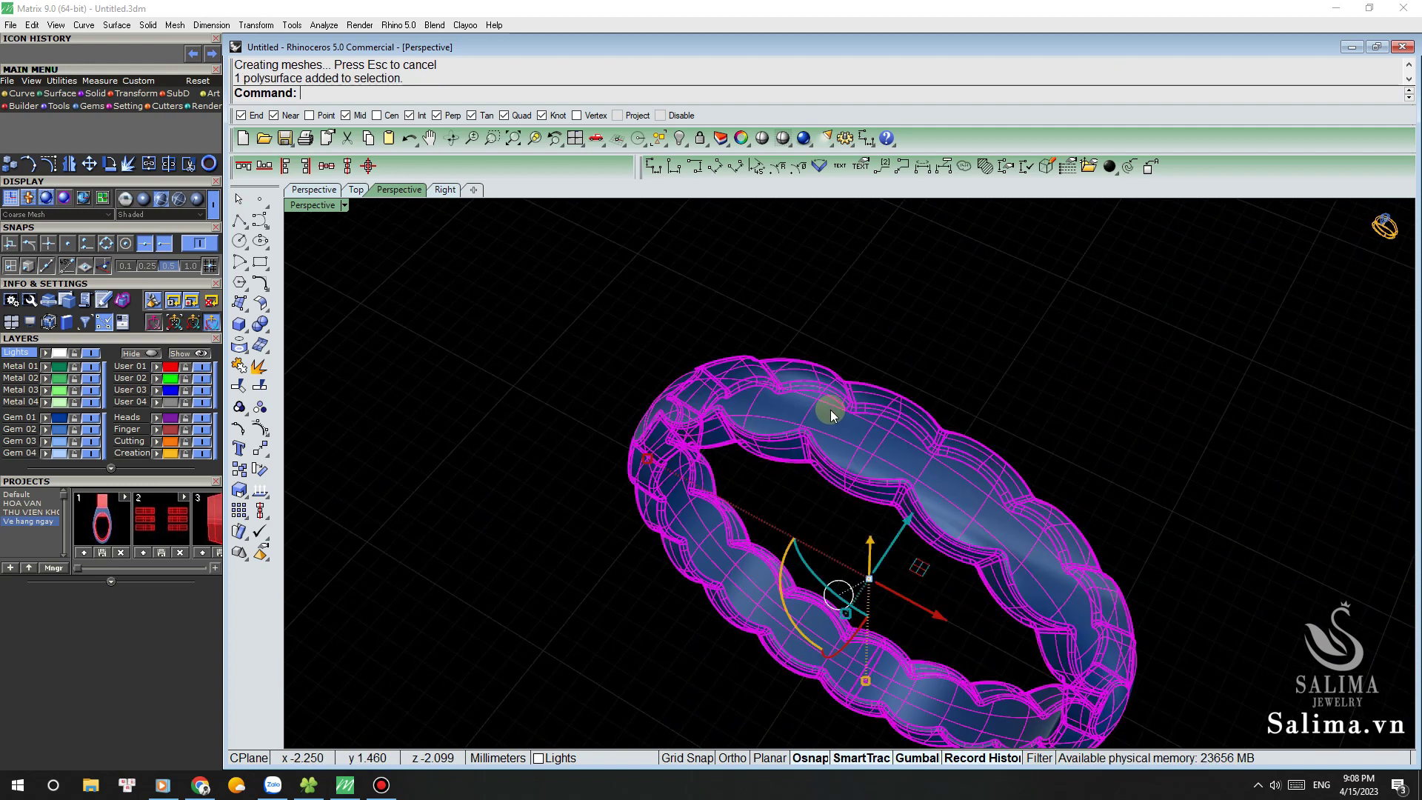
left_click(197, 200)
left_click(622, 278)
mouse_move(622, 278)
right_mouse_down()
mouse_move(681, 279)
mouse_move(758, 319)
mouse_move(905, 356)
mouse_move(755, 437)
mouse_move(723, 352)
mouse_move(486, 324)
mouse_move(816, 428)
mouse_move(803, 454)
mouse_move(819, 488)
right_mouse_up()
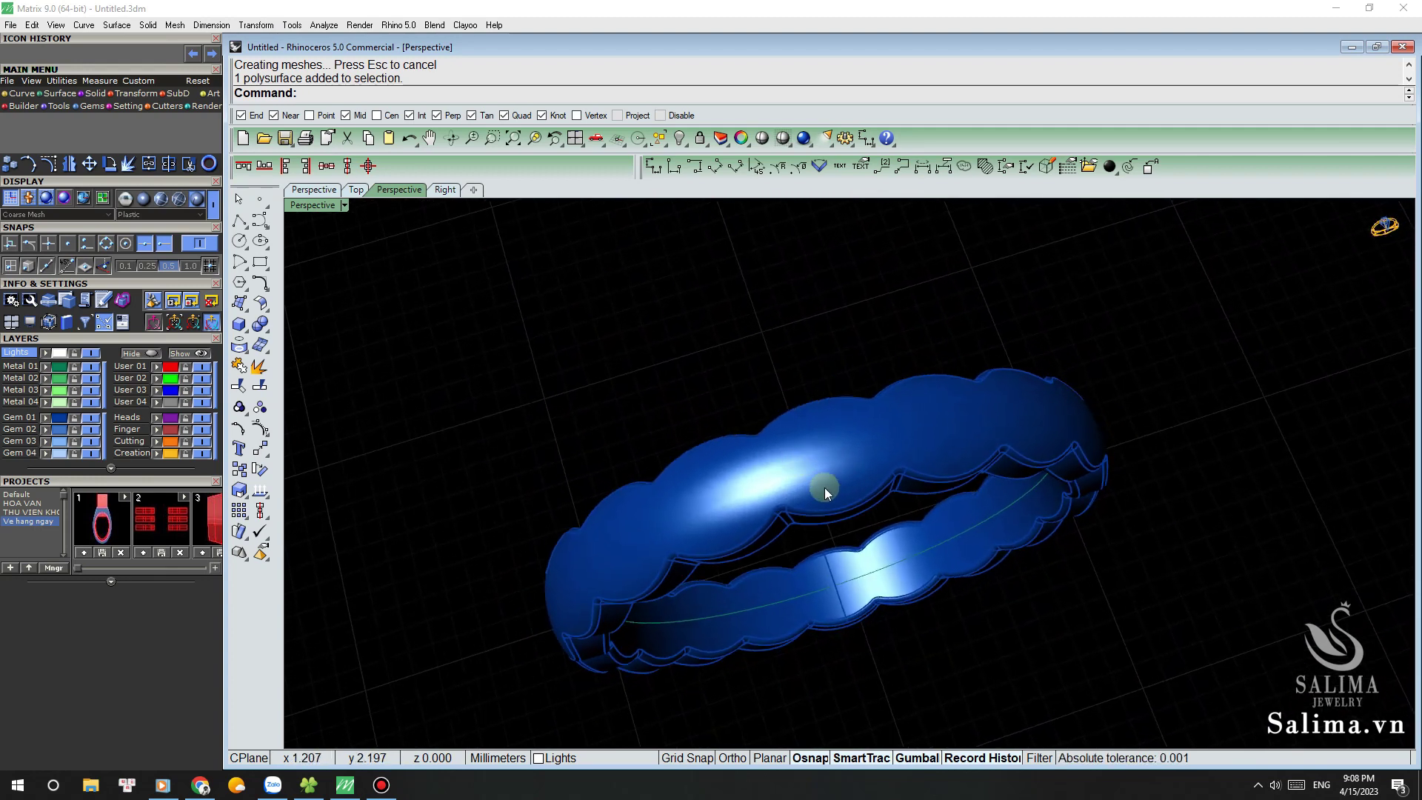
scroll(809, 486, "up", 5)
Step: Draw a diagonal curve on the ring's top surface with InterpCrvOnSrf
type("IO")
key("Return")
left_click(799, 433)
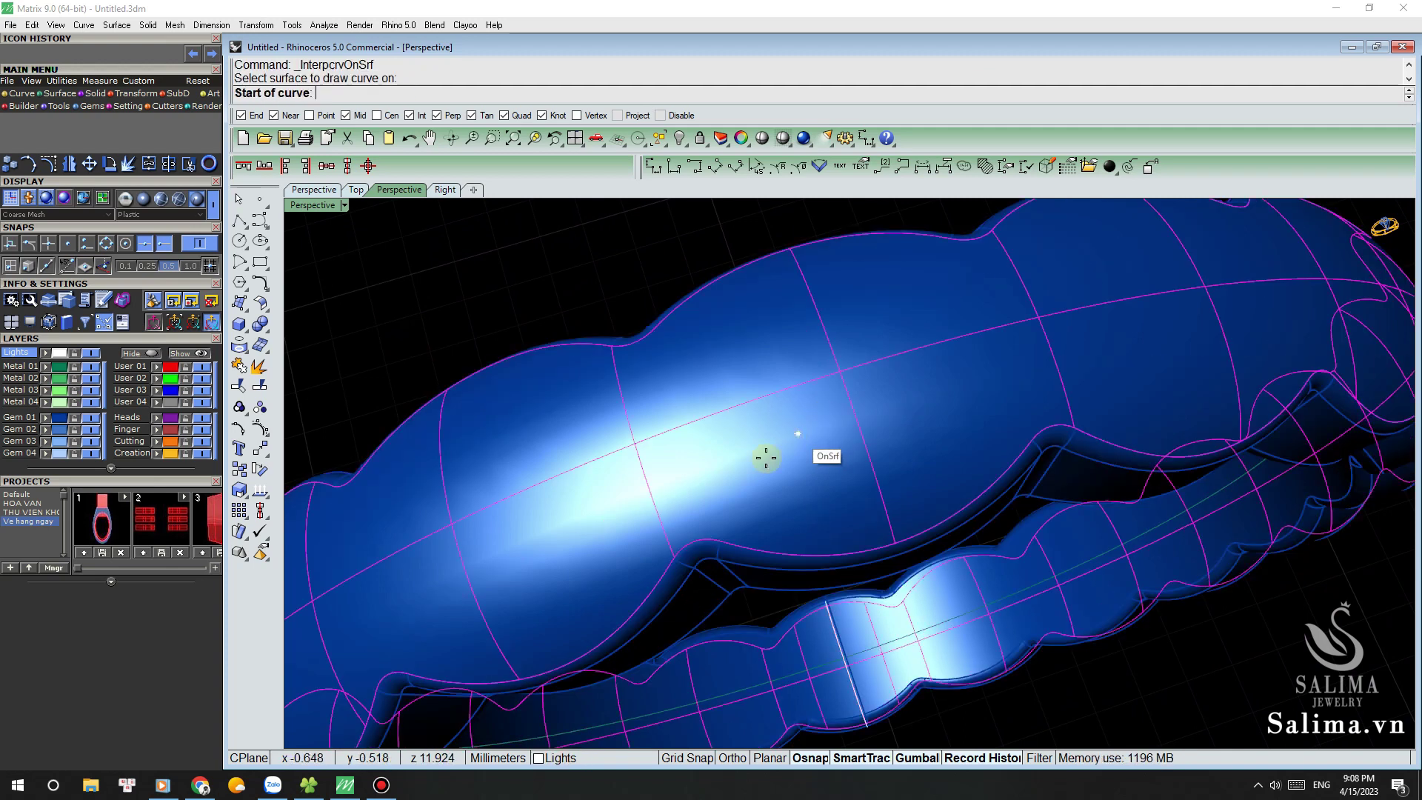
scroll(698, 533, "up", 2)
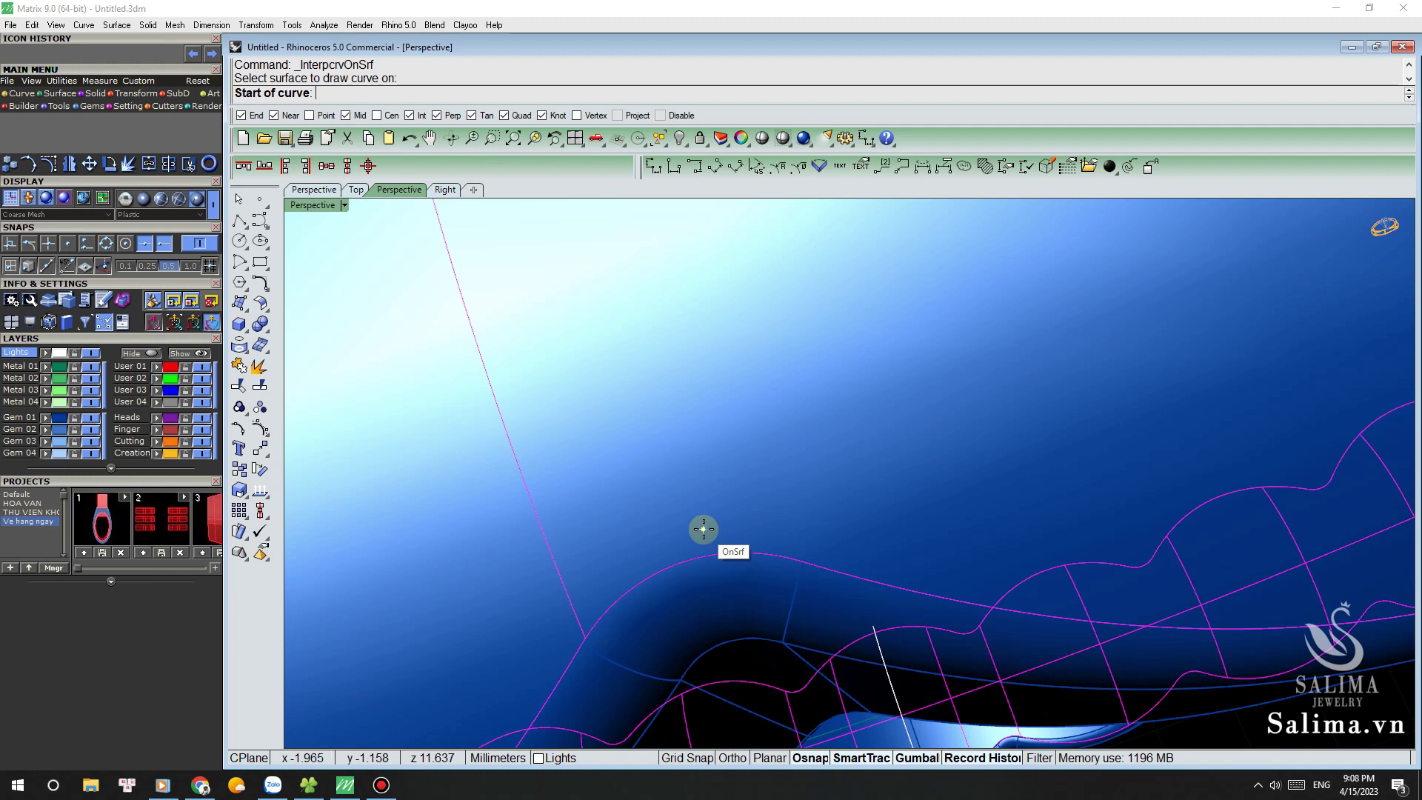
left_click(673, 566)
scroll(669, 571, "down", 6)
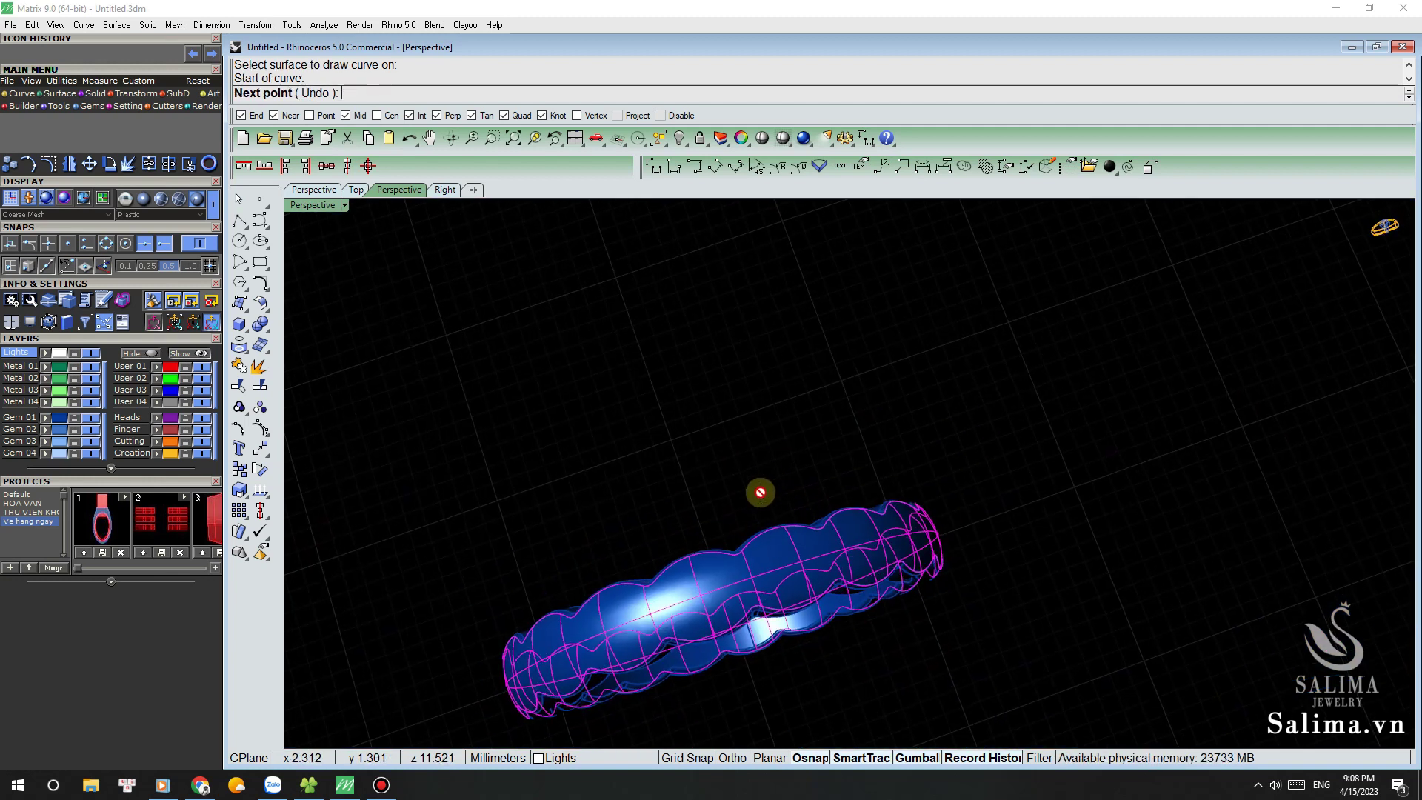
scroll(711, 510, "up", 3)
scroll(785, 540, "up", 2)
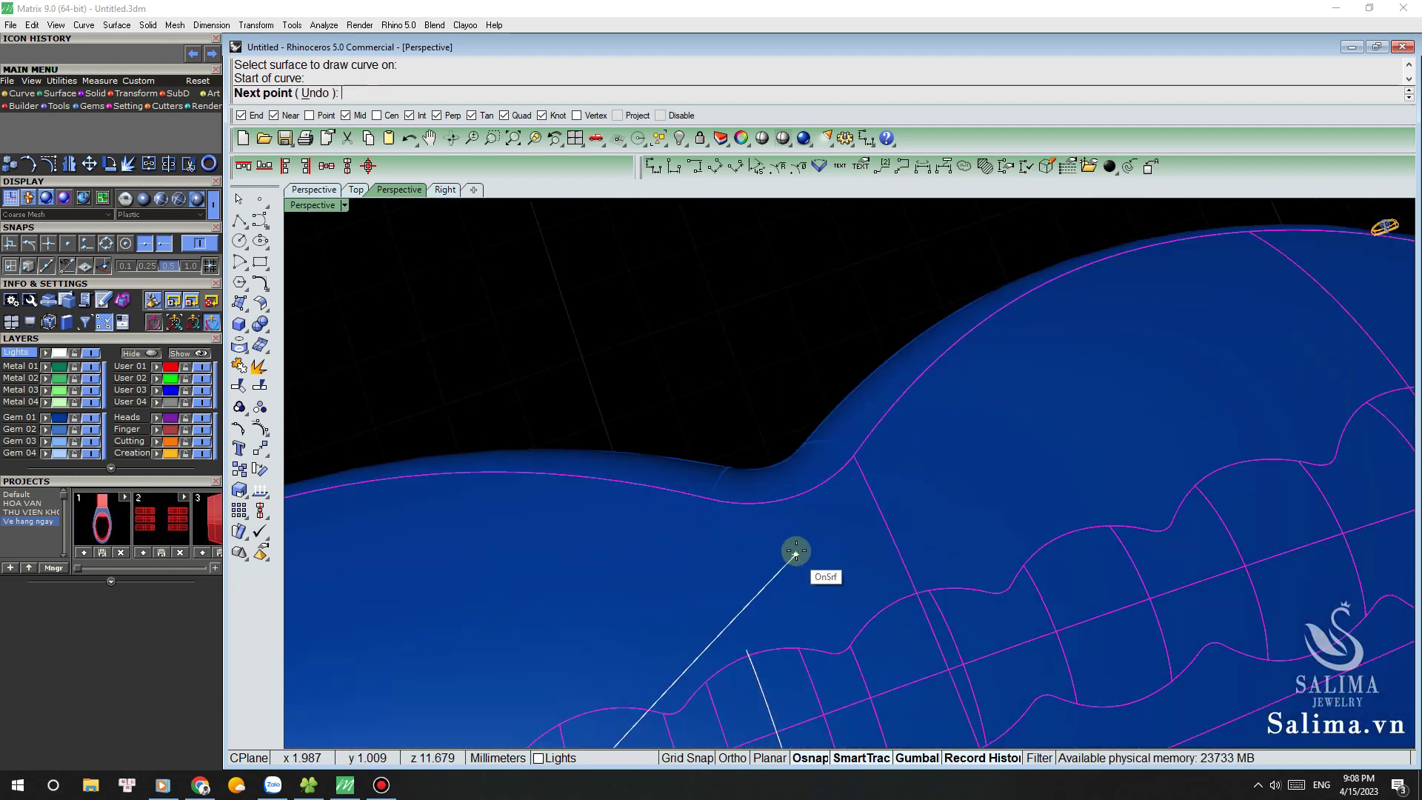
left_click(788, 503)
key("Return")
scroll(847, 312, "down", 5)
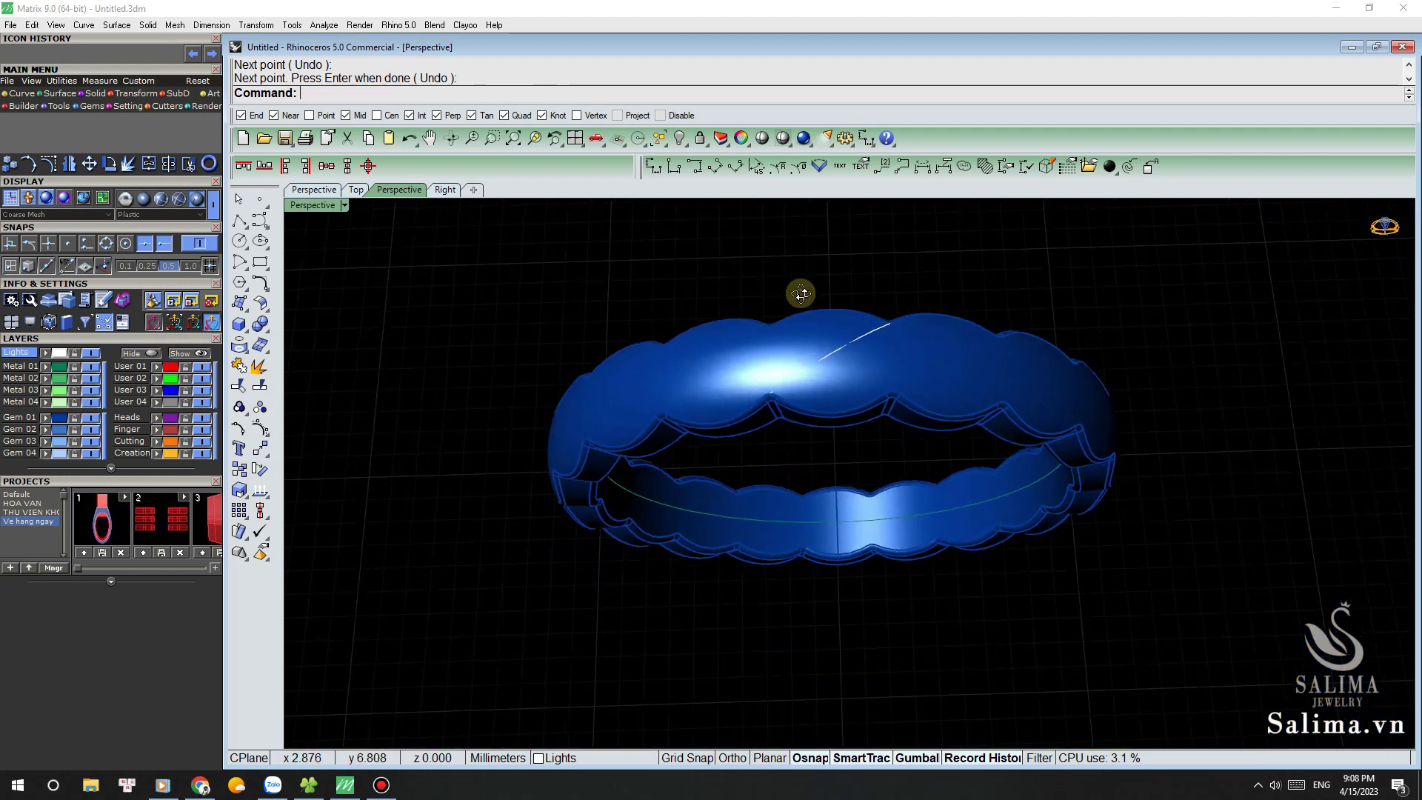
scroll(816, 309, "up", 3)
Step: Mirror the curve about the Y axis in Top view so two curves cross in an X
left_click(879, 416)
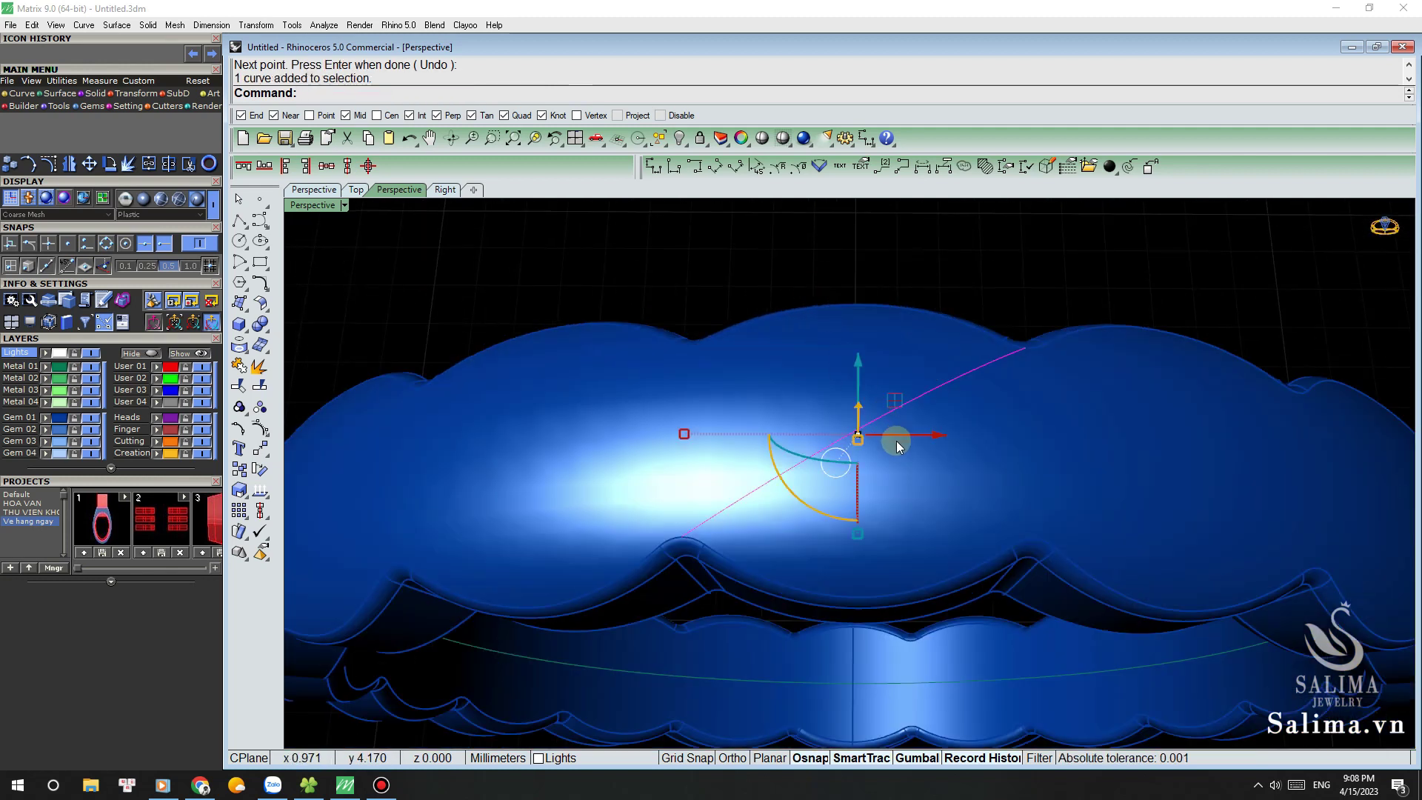
key("ctrl+F1")
right_click_drag(871, 411, 853, 320)
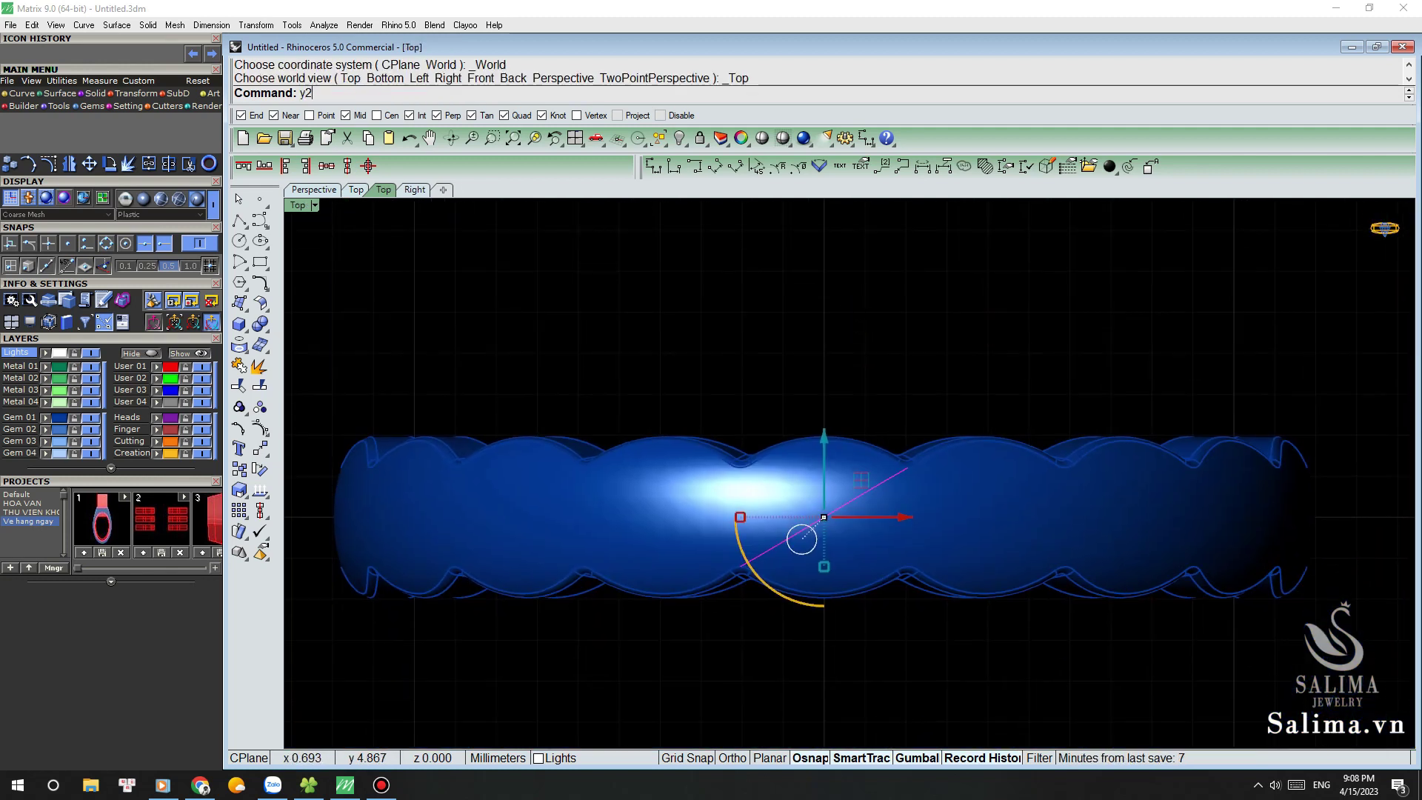
key("Return")
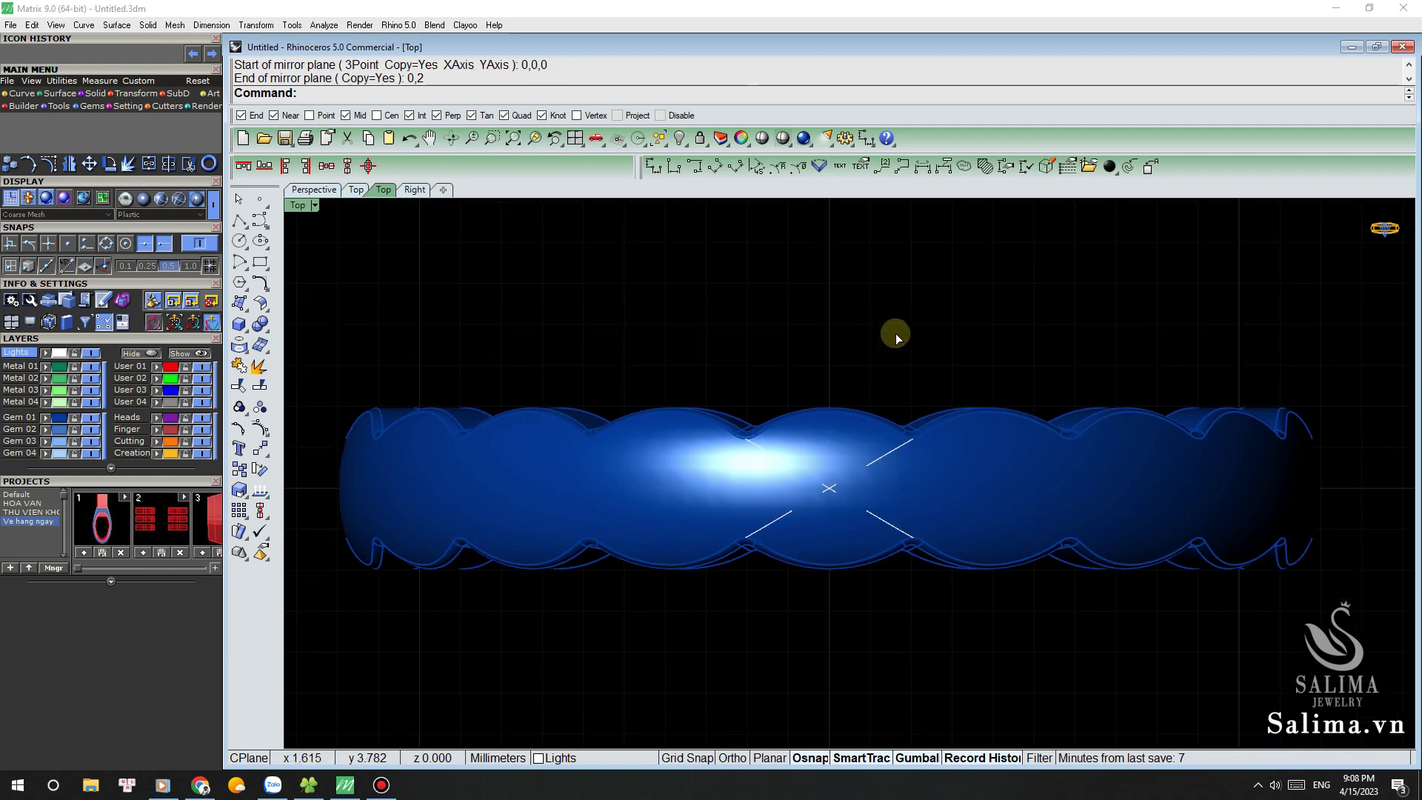
key("ctrl+F3")
scroll(894, 317, "down", 3)
scroll(920, 321, "up", 5)
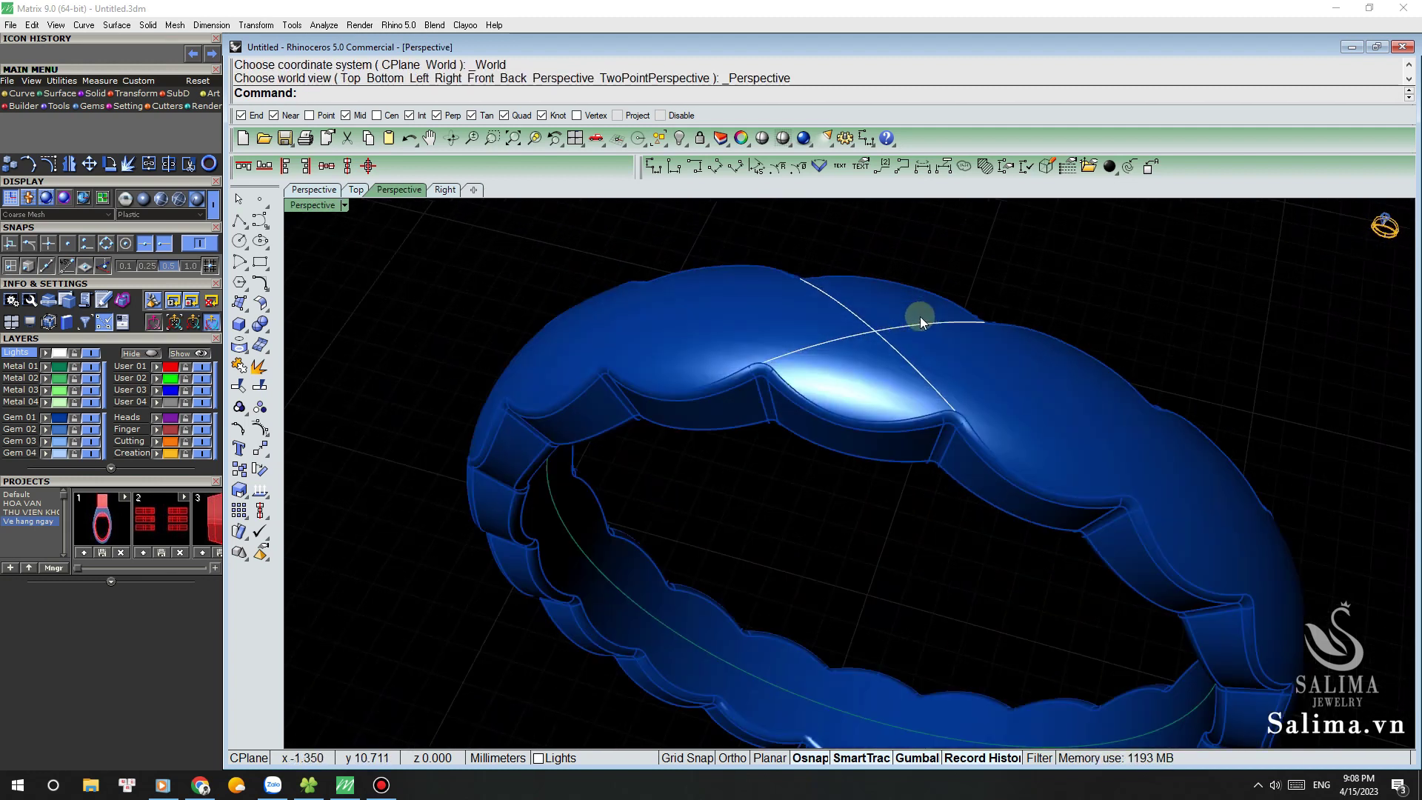
right_click_drag(920, 321, 872, 342)
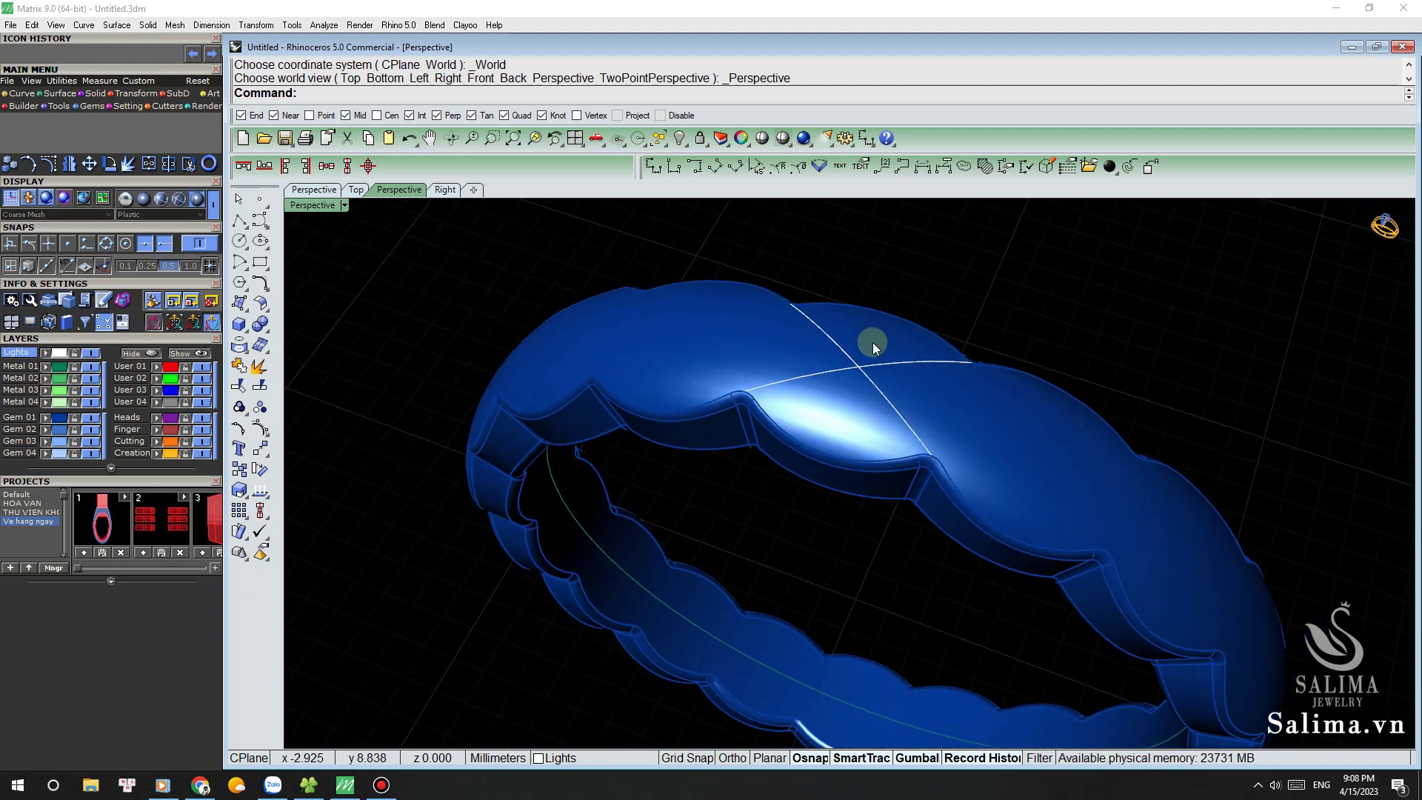
key("ctrl+F2")
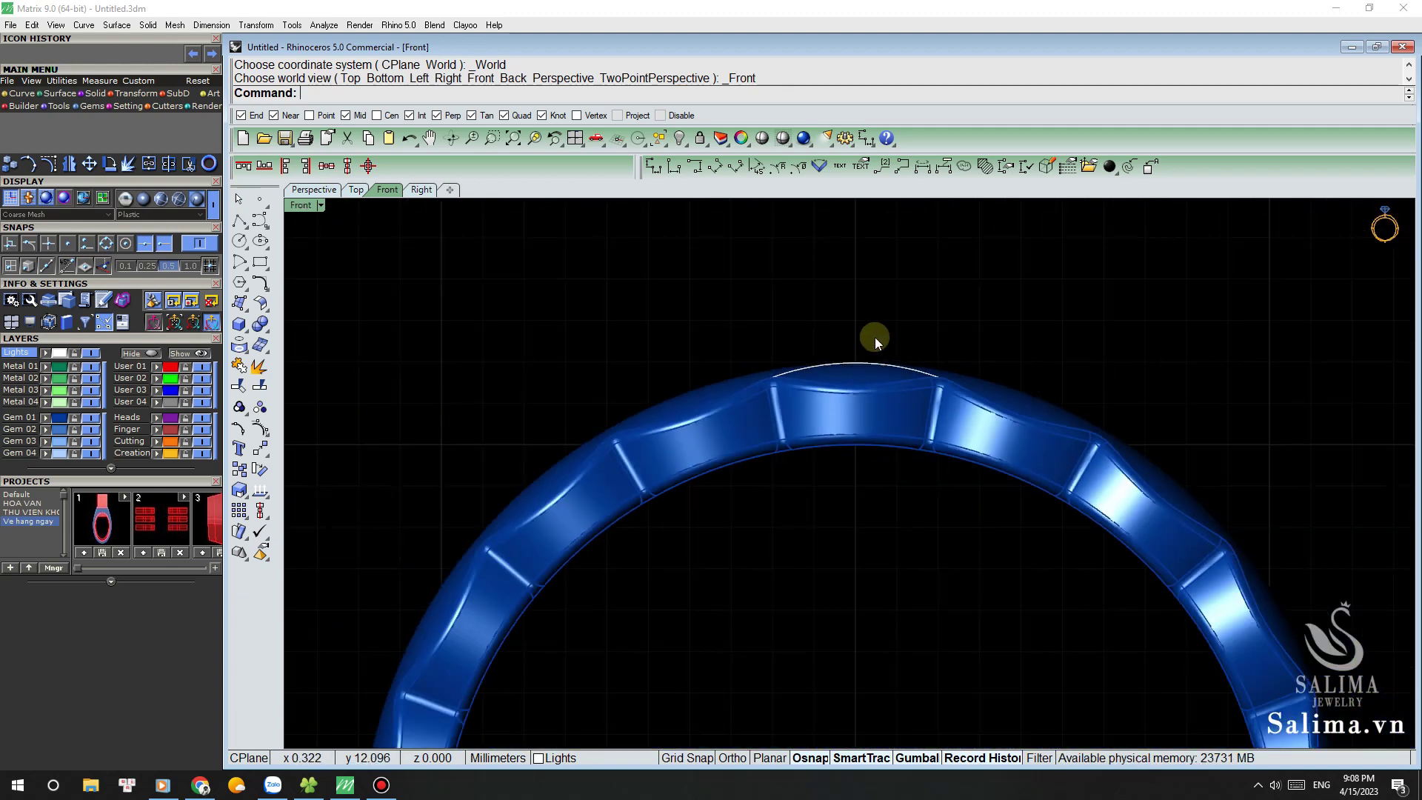
Step: Draw a vertical polyline from the origin straight up in Front view
right_click_drag(874, 341, 874, 296)
type("pl")
key("Return")
type("0")
key("Return")
left_click(853, 251)
key("Return")
scroll(819, 255, "up", 2)
right_click_drag(824, 256, 802, 320)
Step: Offset the vertical line 0.25 and delete the original line
left_click(860, 314)
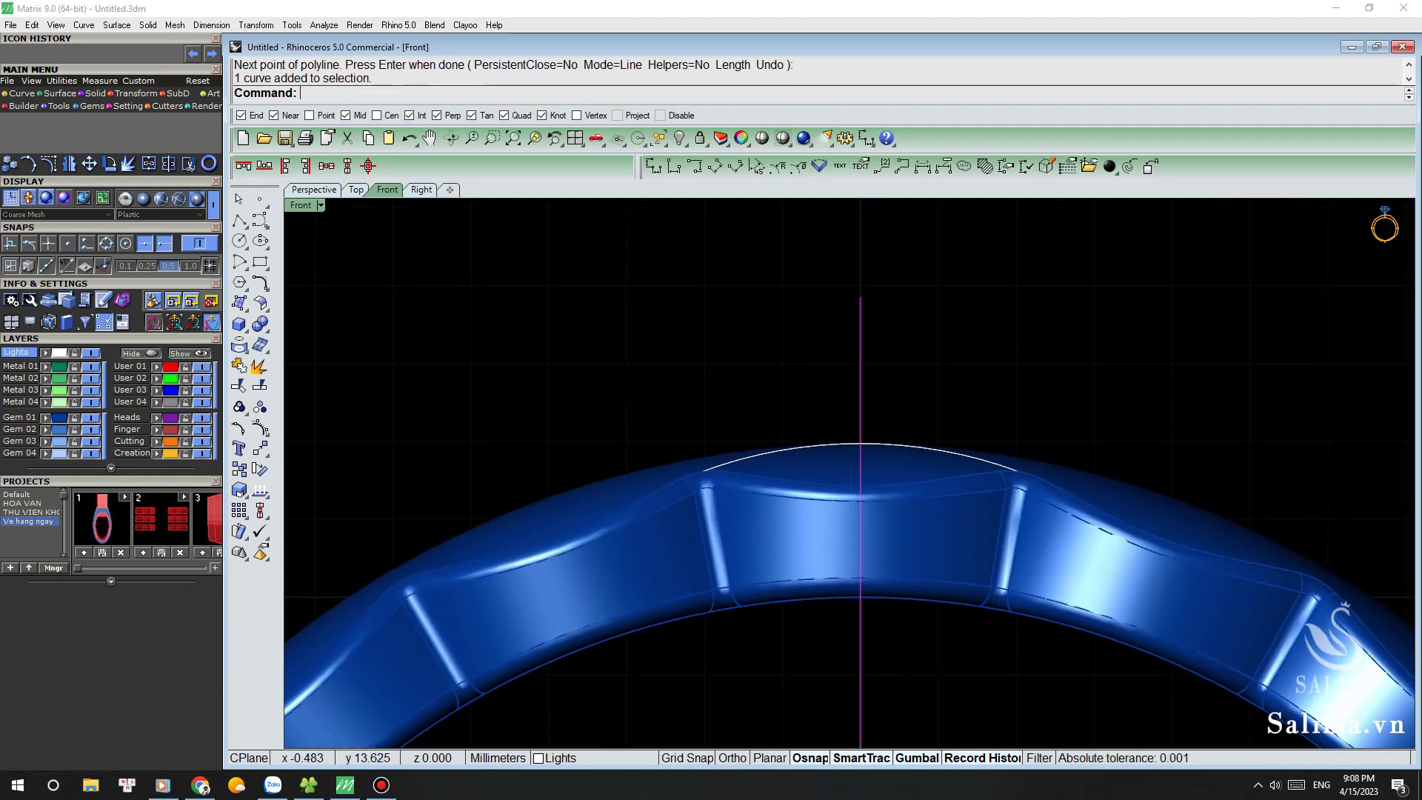
type("offset")
key("Return")
type("0.25")
key("Return")
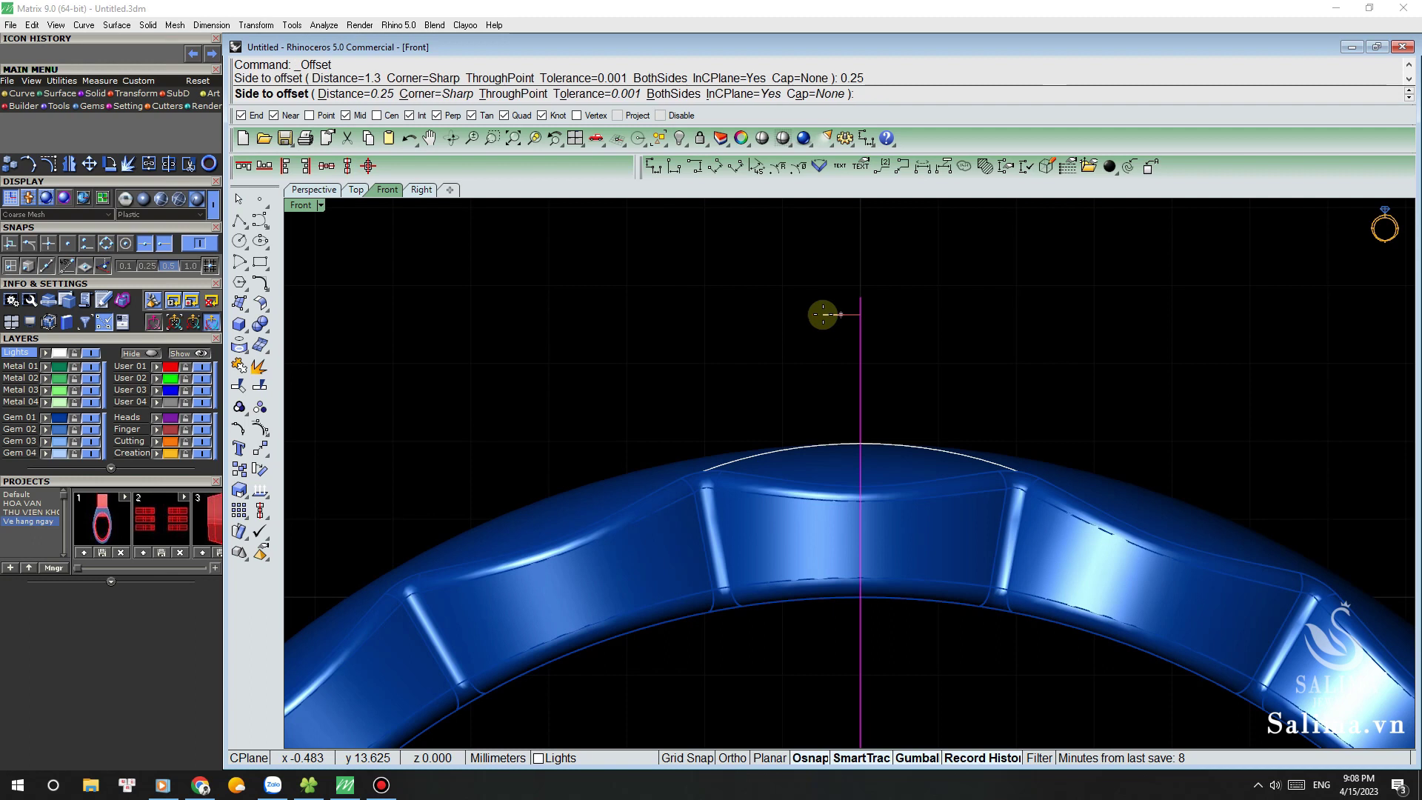
left_click(823, 314)
right_click_drag(807, 256, 788, 269)
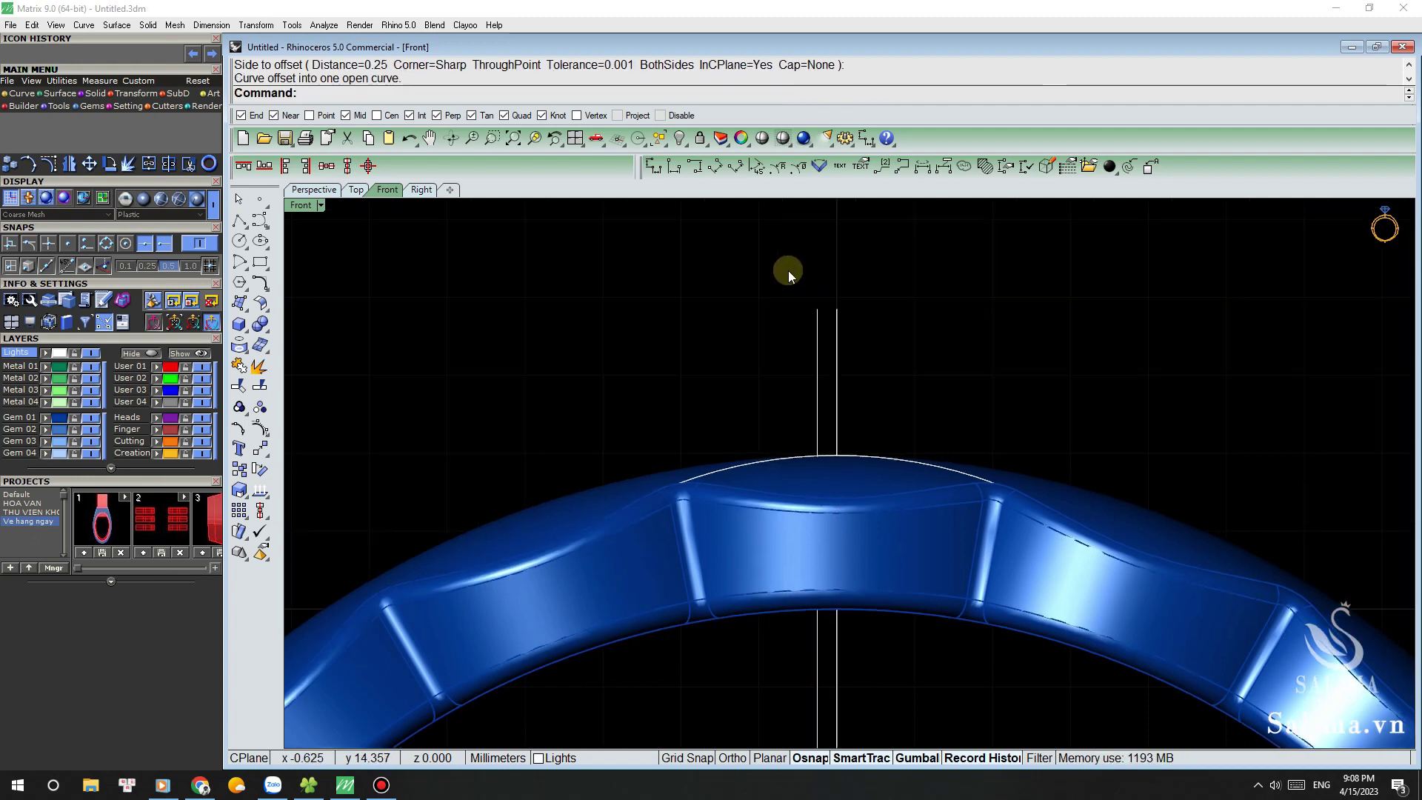
scroll(801, 317, "up", 2)
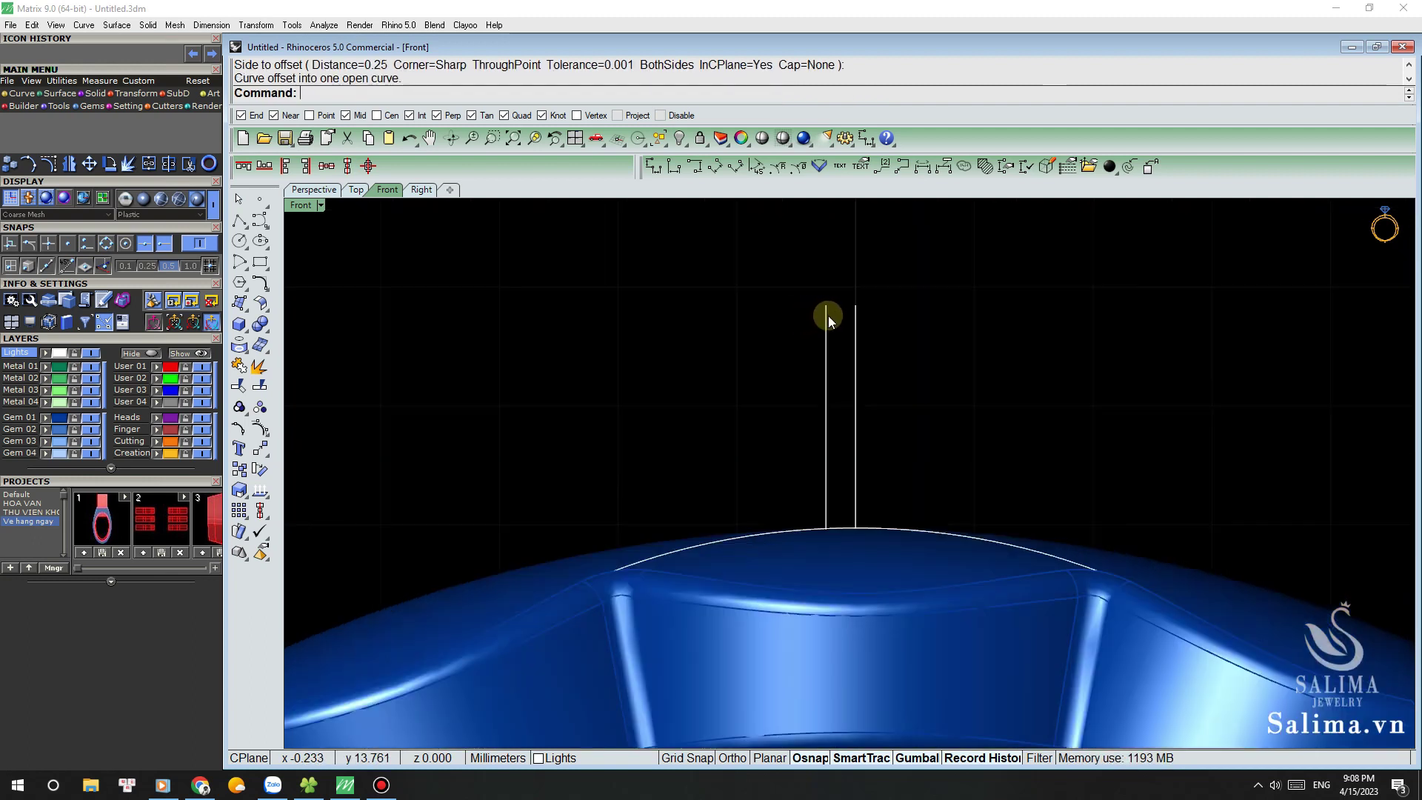
left_click(826, 317)
key("Delete")
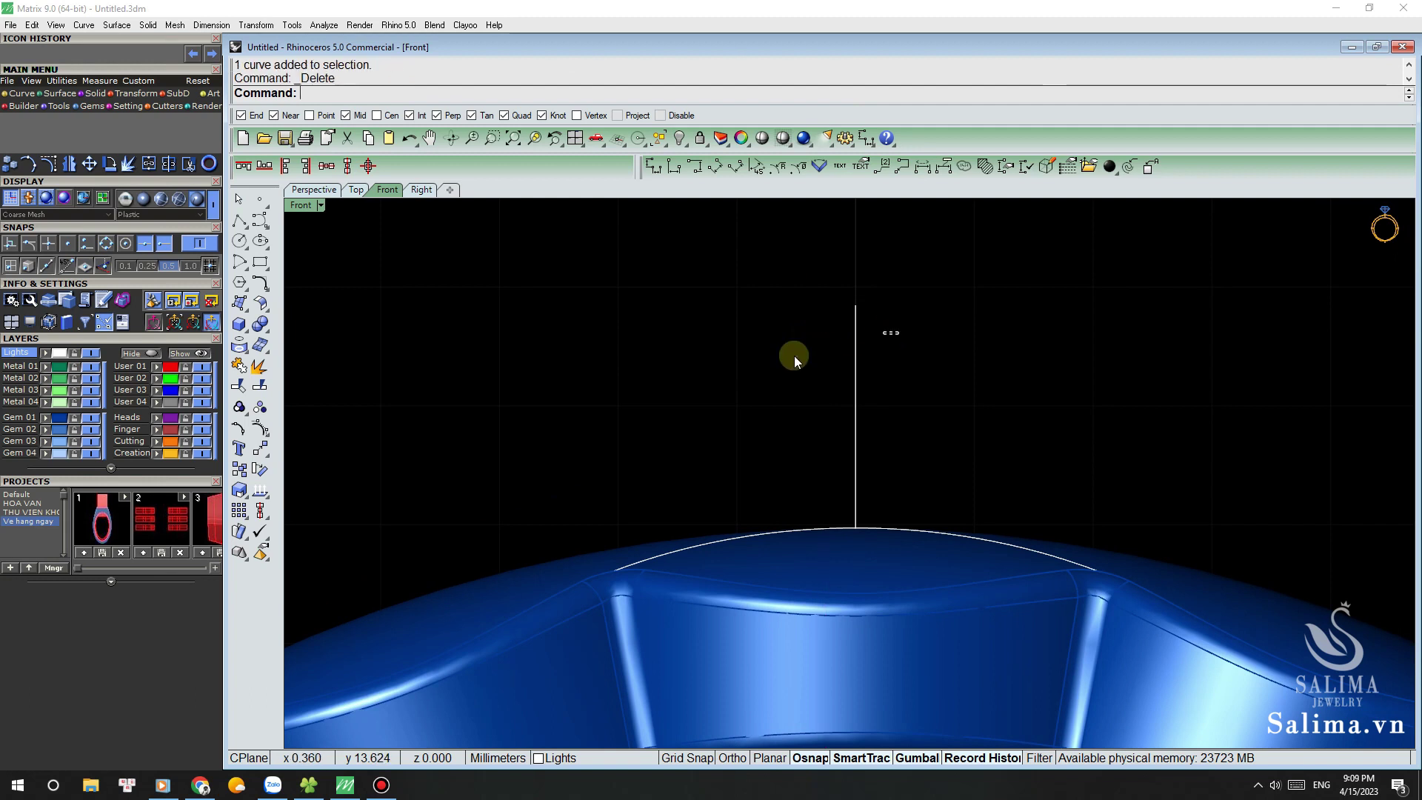
Step: Offset the remaining line 0.5 to the left and begin a polyline at its top
type("OC")
key("Return")
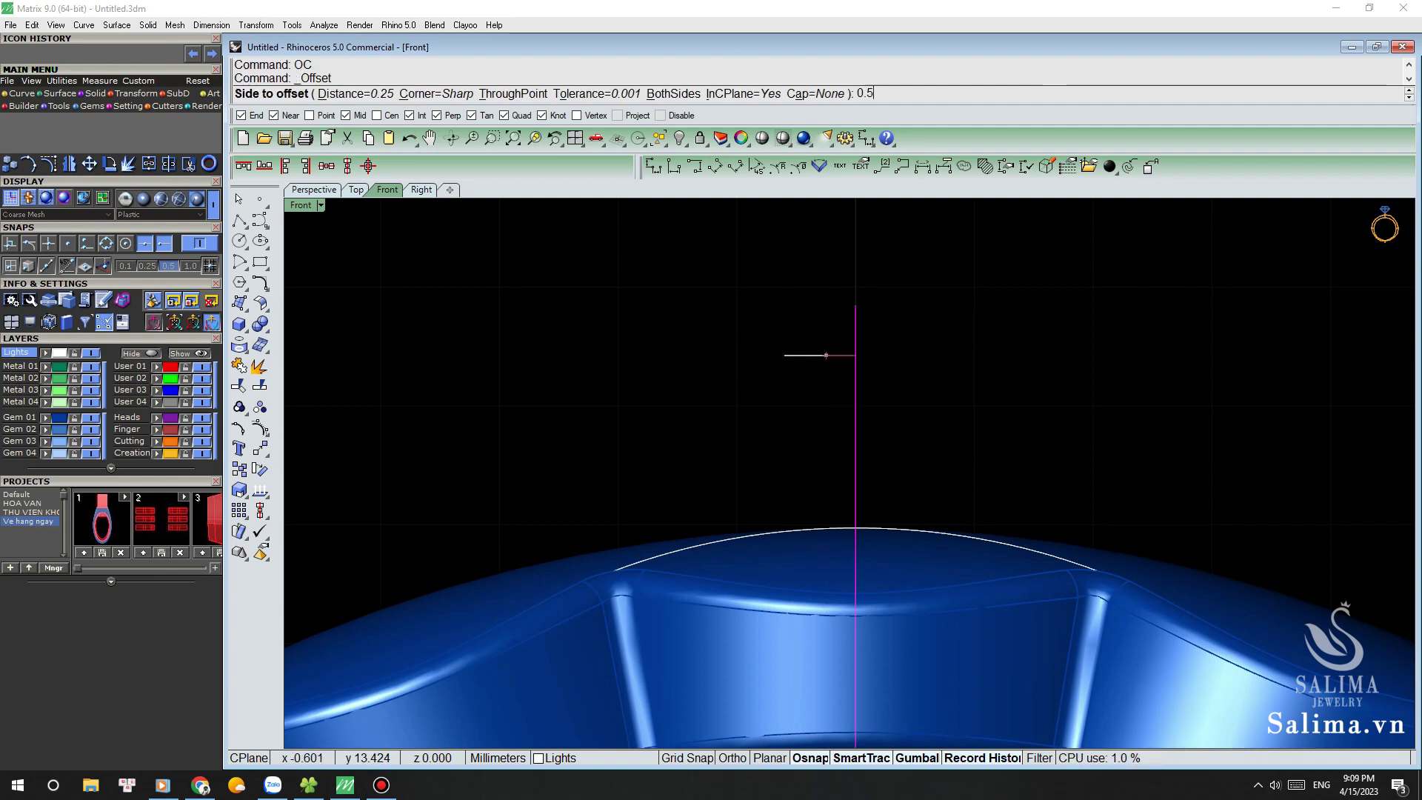
key("Return")
left_click(783, 353)
mouse_move(744, 308)
right_mouse_down()
mouse_move(705, 310)
mouse_move(724, 297)
right_mouse_up()
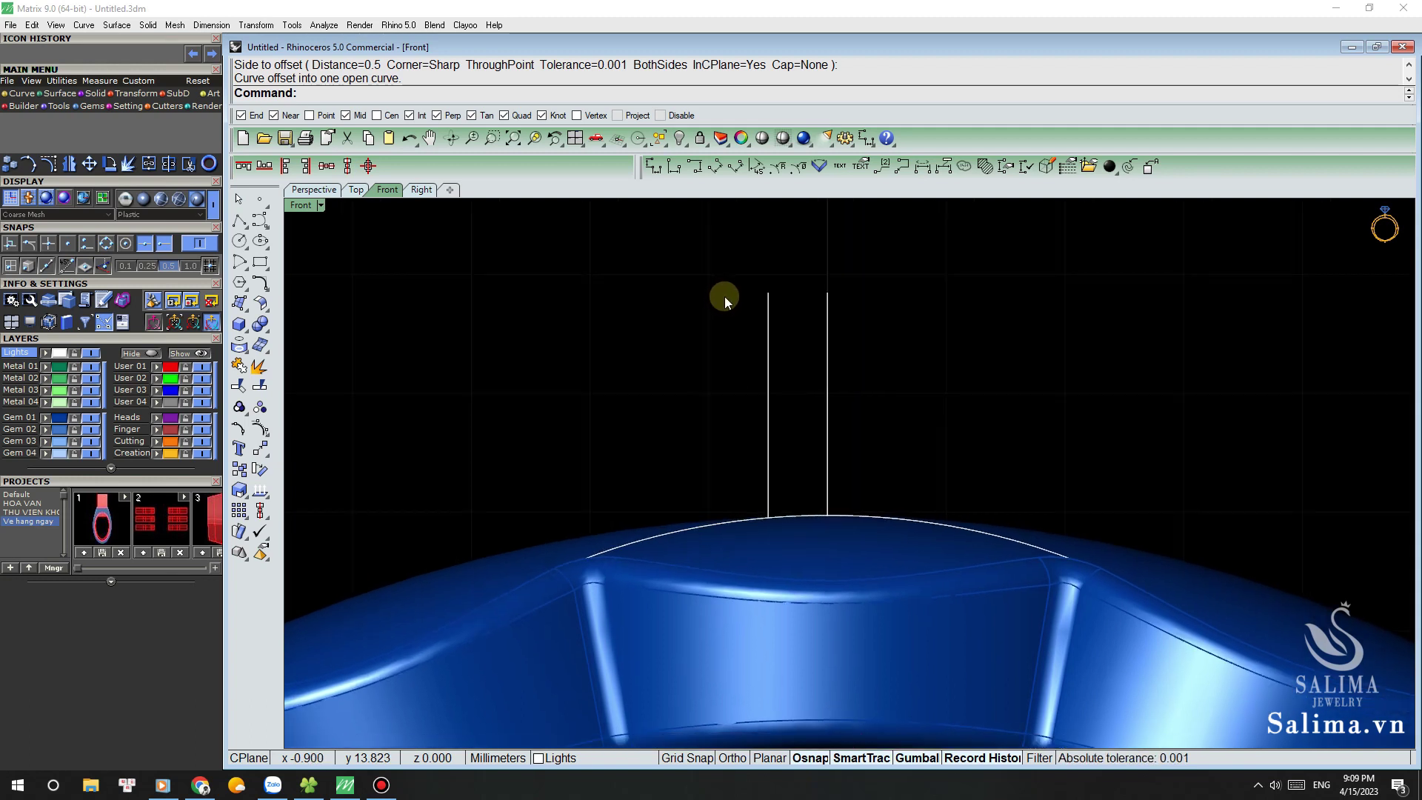
type("T")
key("Return")
left_click(768, 292)
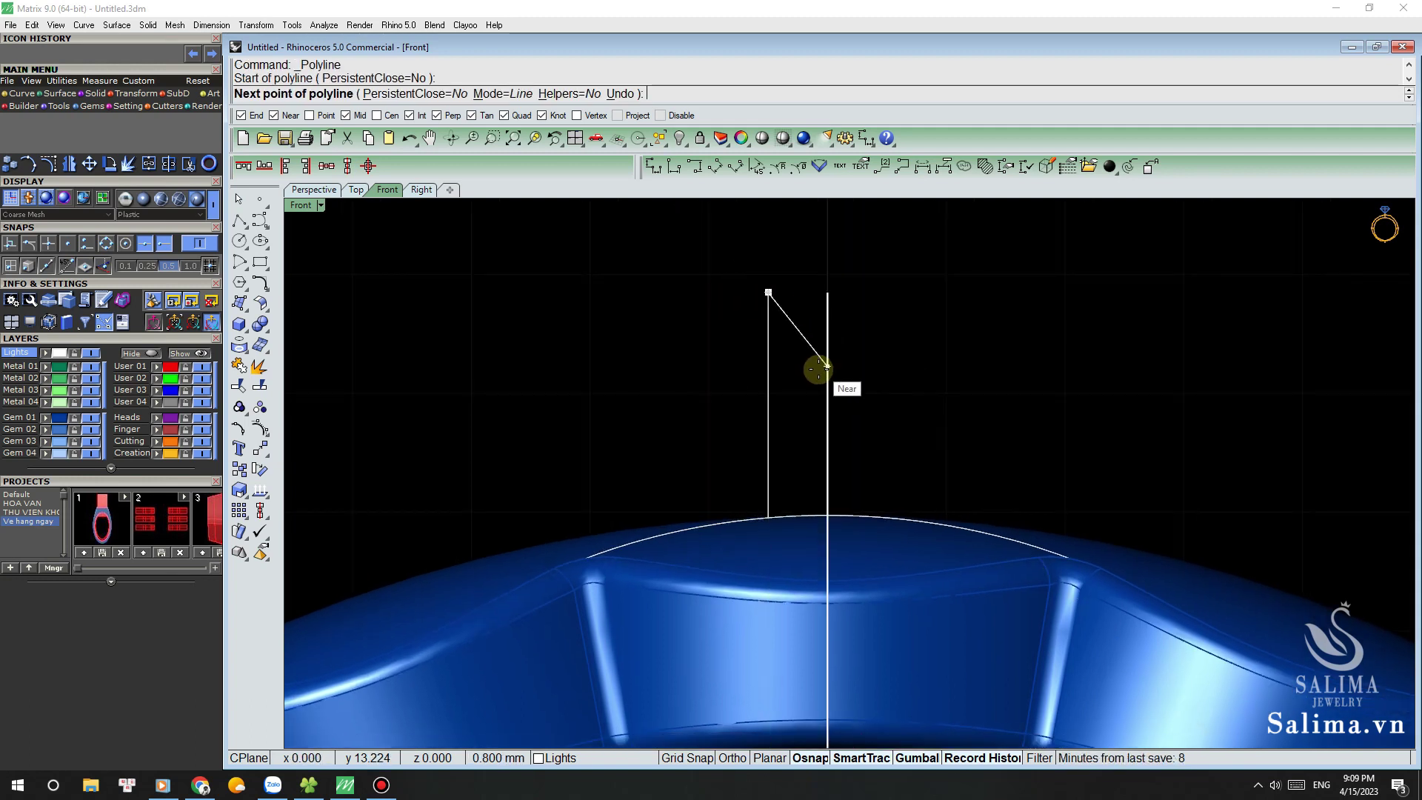
Step: End the slanted line on the right vertical line and mirror it about the centre line into a V
scroll(826, 382, "up", 1)
scroll(832, 405, "up", 1)
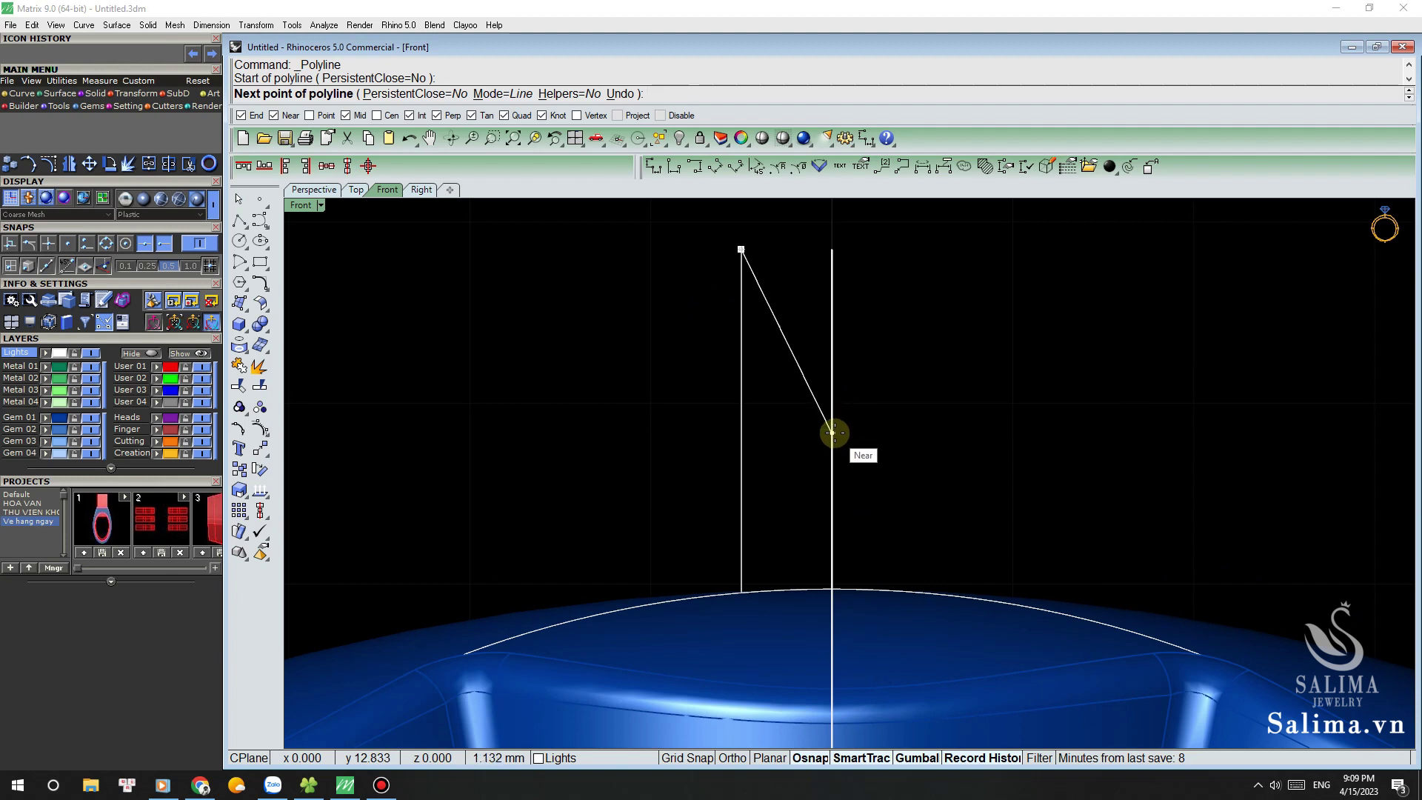
left_click(832, 433)
key("Return")
left_click(775, 325)
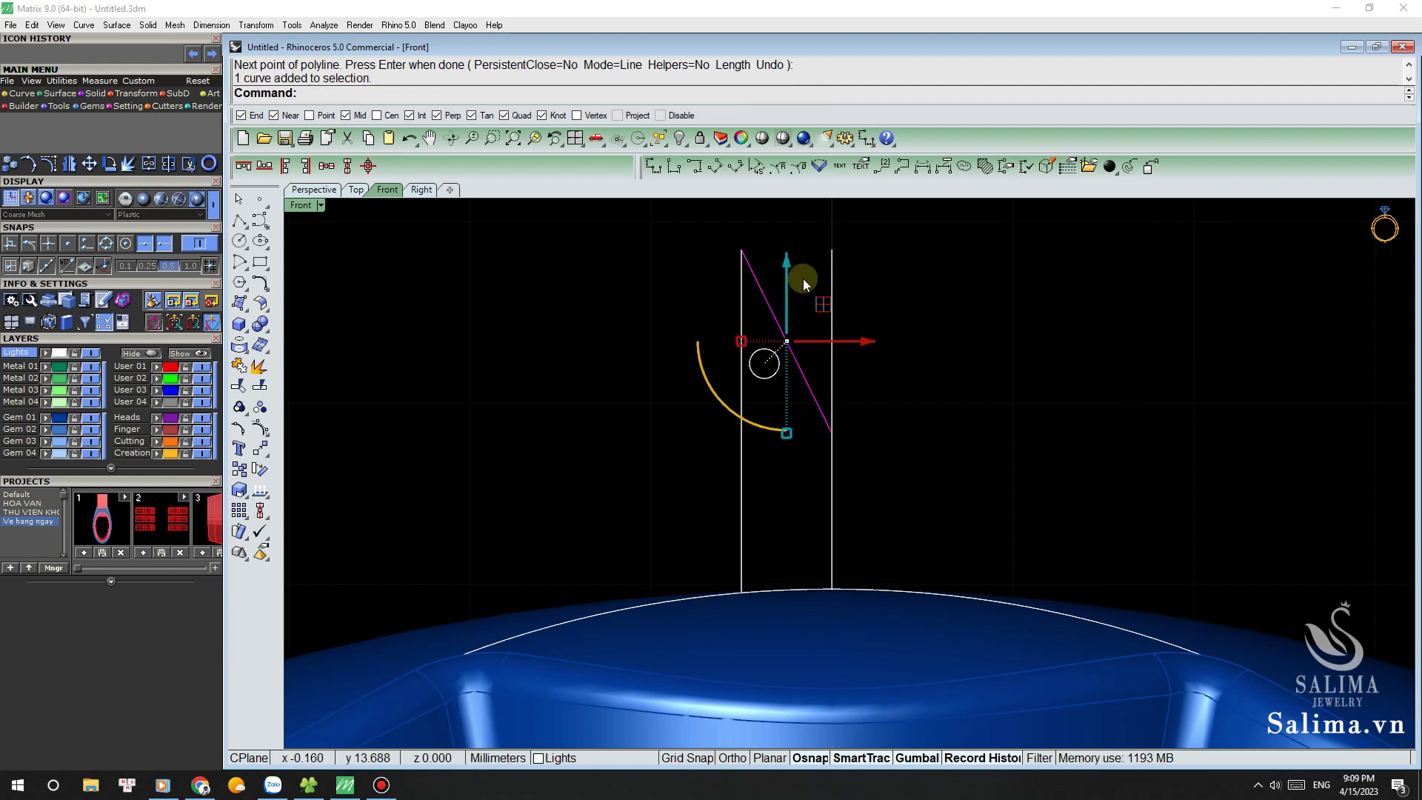
right_click_drag(802, 279, 798, 322)
key("ctrl+m")
left_click(828, 290)
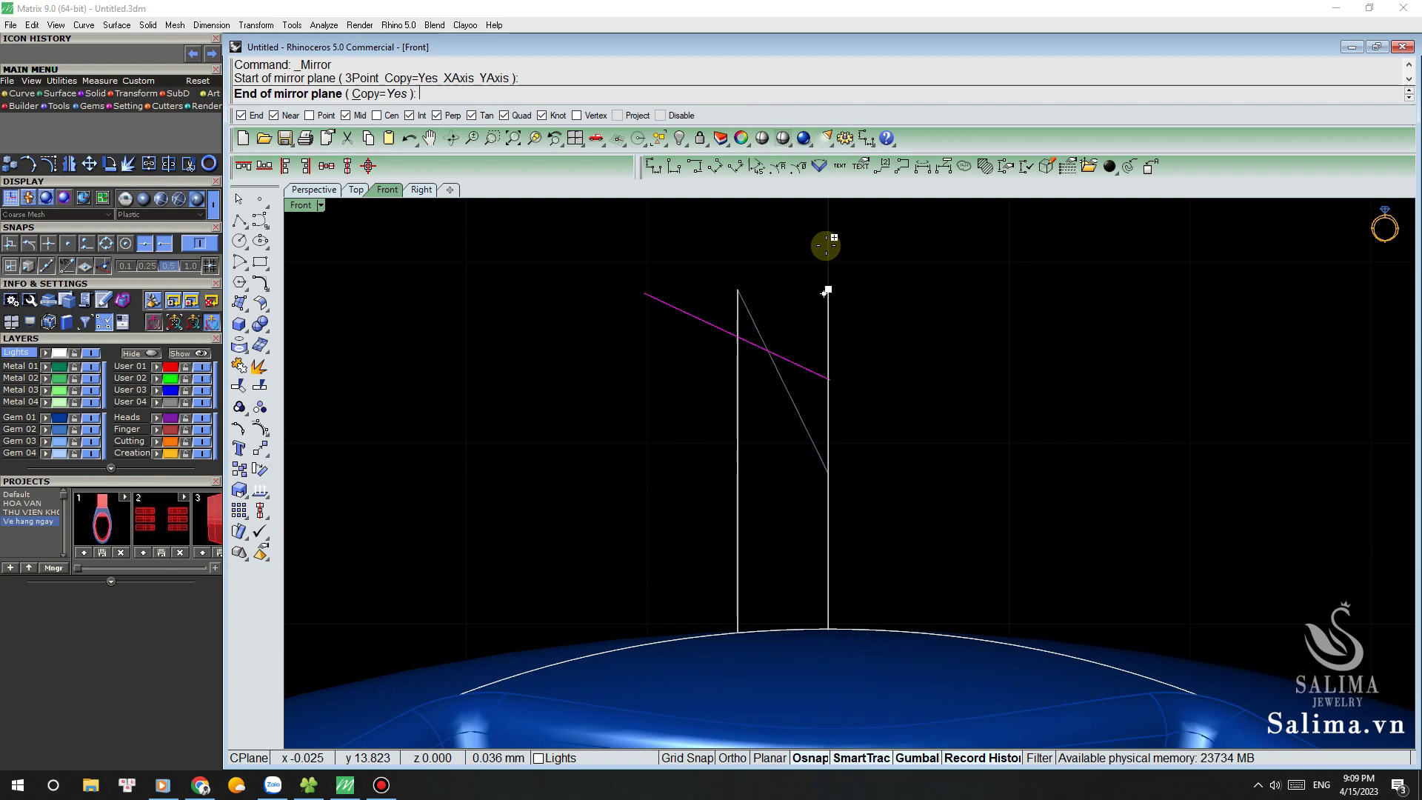
left_click(829, 238)
Step: Delete the centre line and lower the V onto the ring's top with the gumball
left_click(828, 308)
key("Delete")
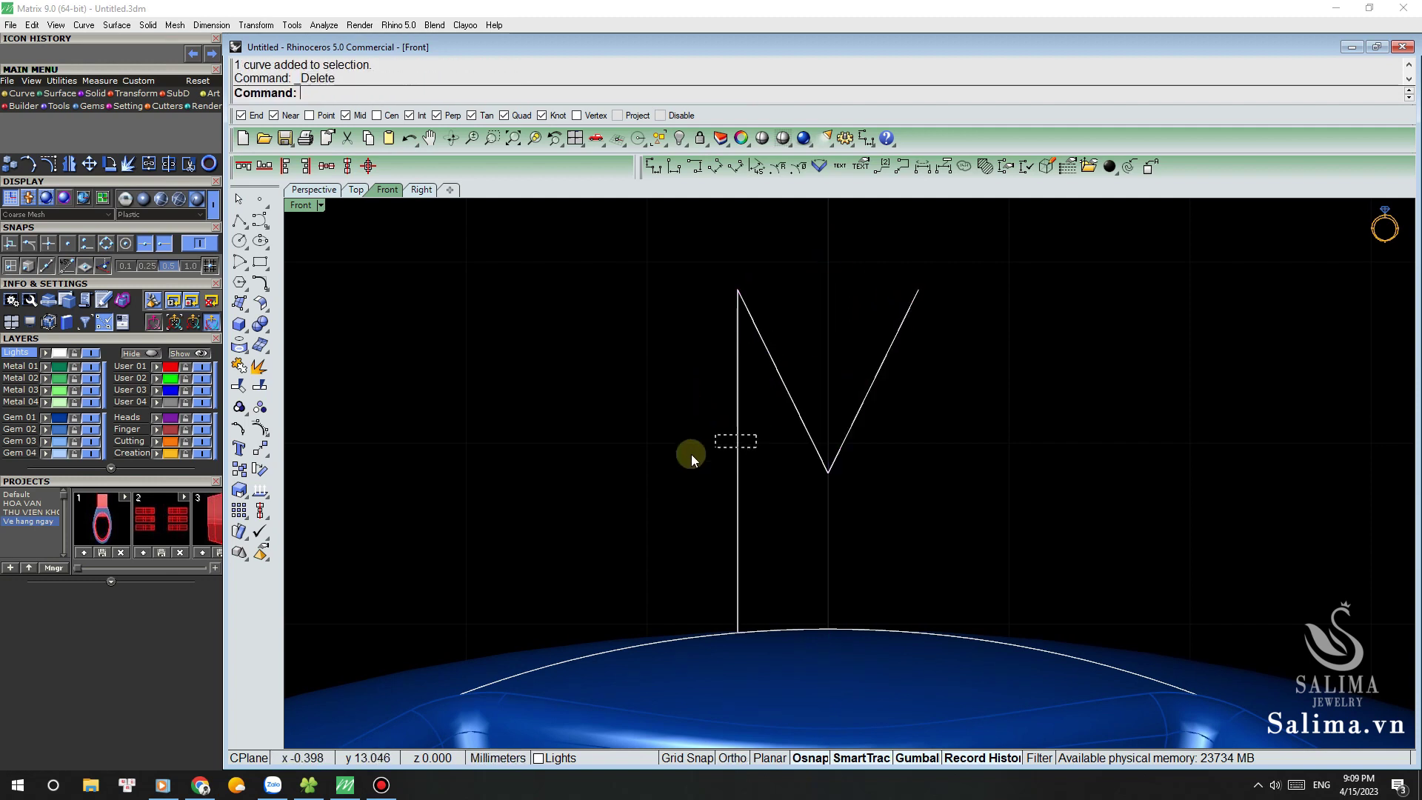
left_click_drag(929, 282, 725, 478)
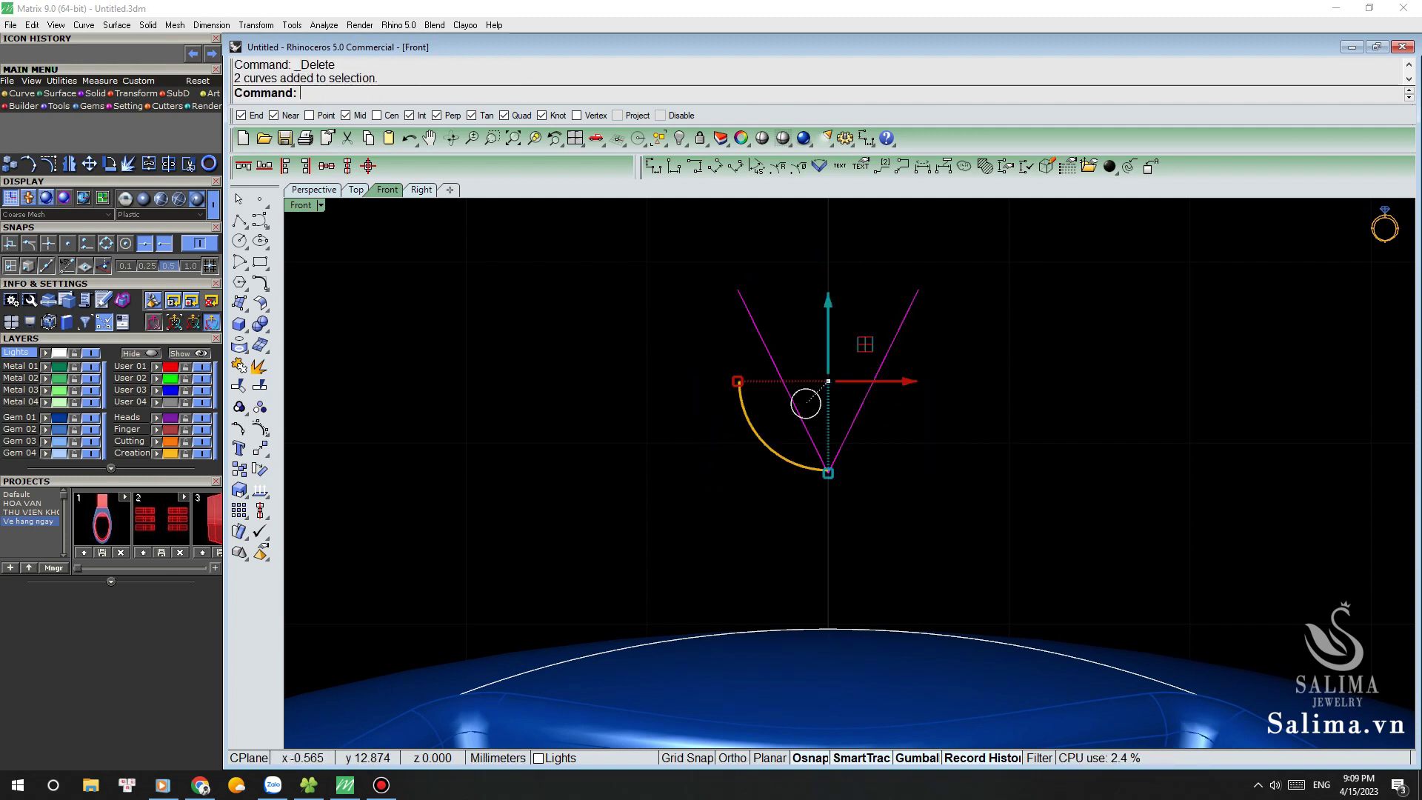
right_click_drag(725, 460, 740, 392)
left_click_drag(843, 252, 846, 493)
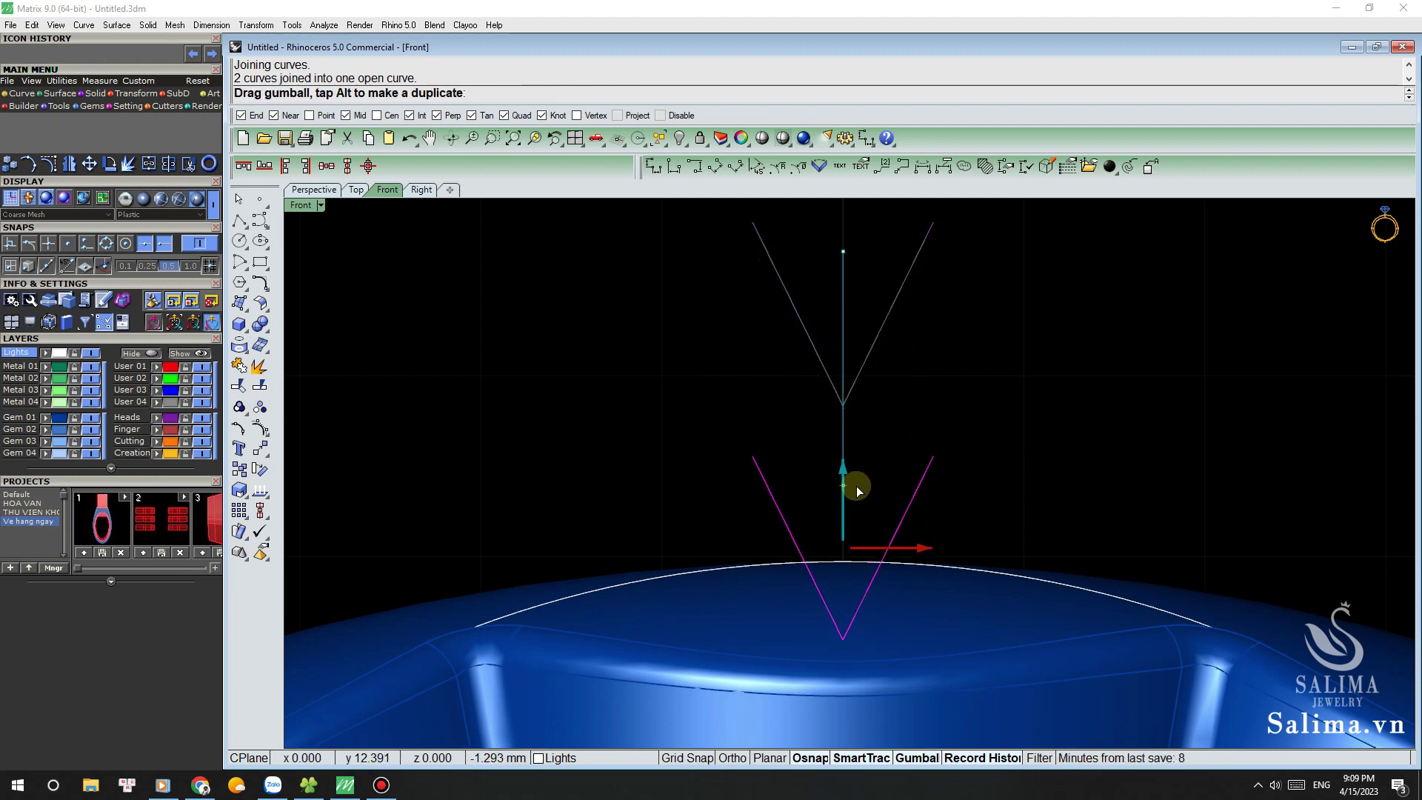
left_click_drag(856, 486, 856, 486)
key("ctrl+F1")
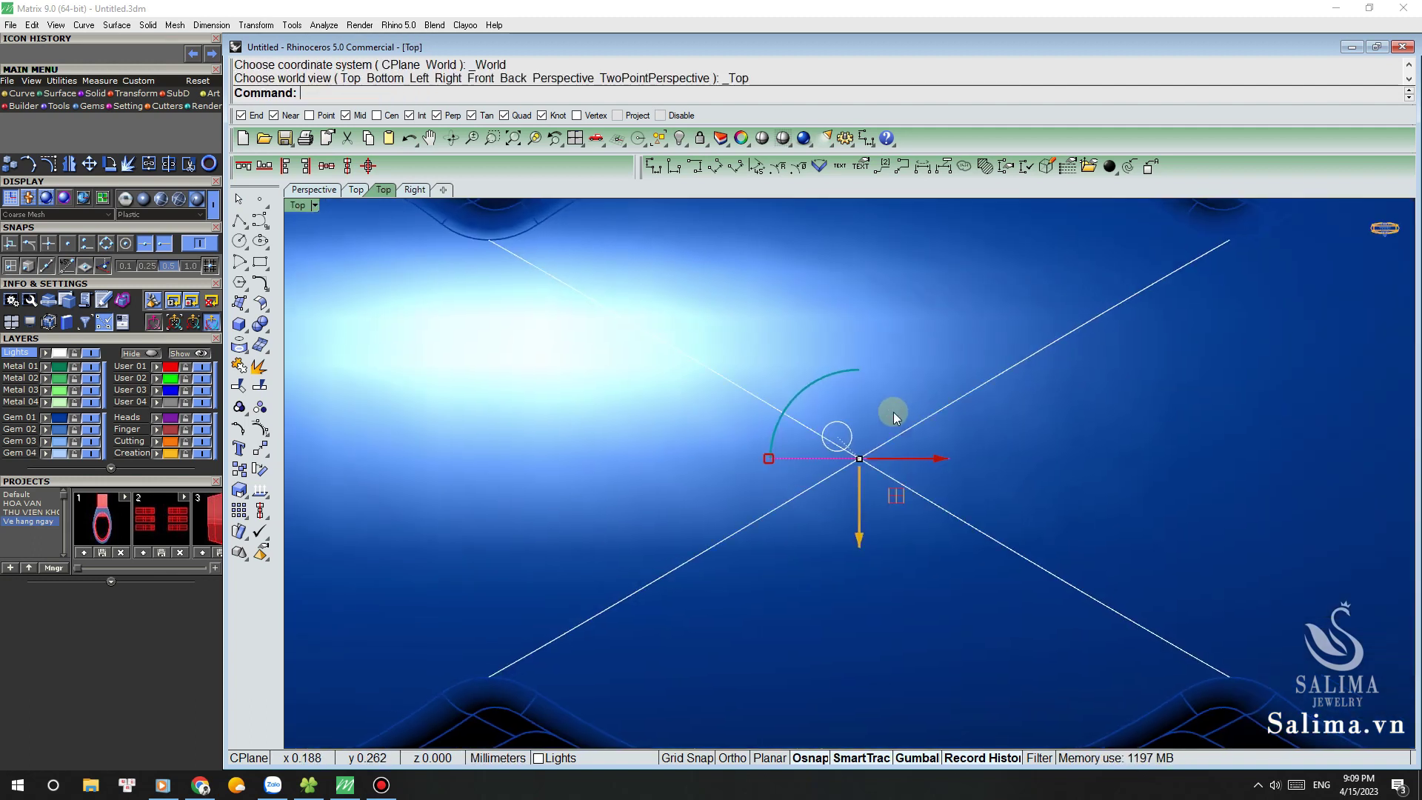
Step: Ghost the viewport, rotate the V about 34° around the centre, and hide the ring and extra curves
type("gh")
key("Return")
left_click_drag(790, 394, 894, 330)
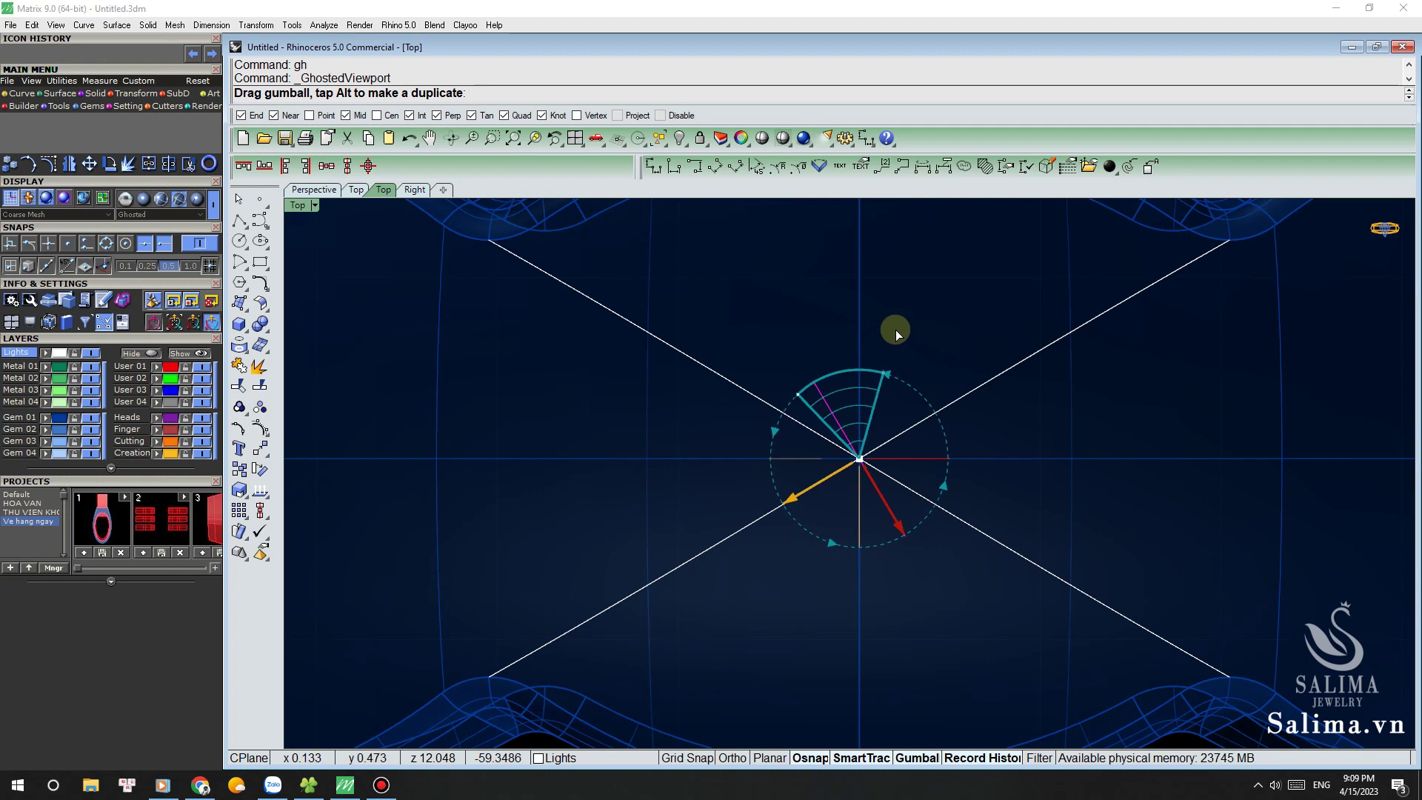
key("ctrl+F4")
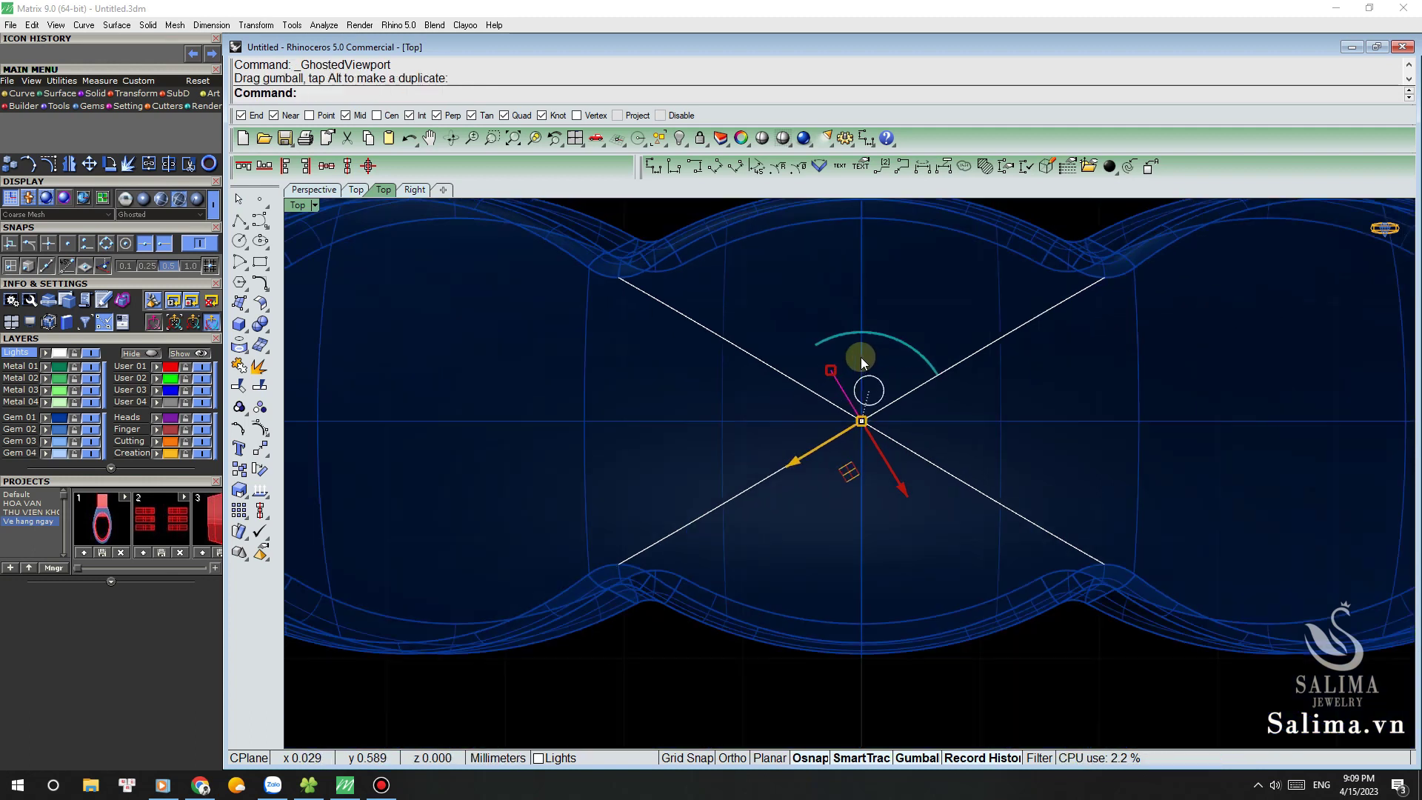
scroll(913, 401, "down", 3)
scroll(903, 308, "up", 3)
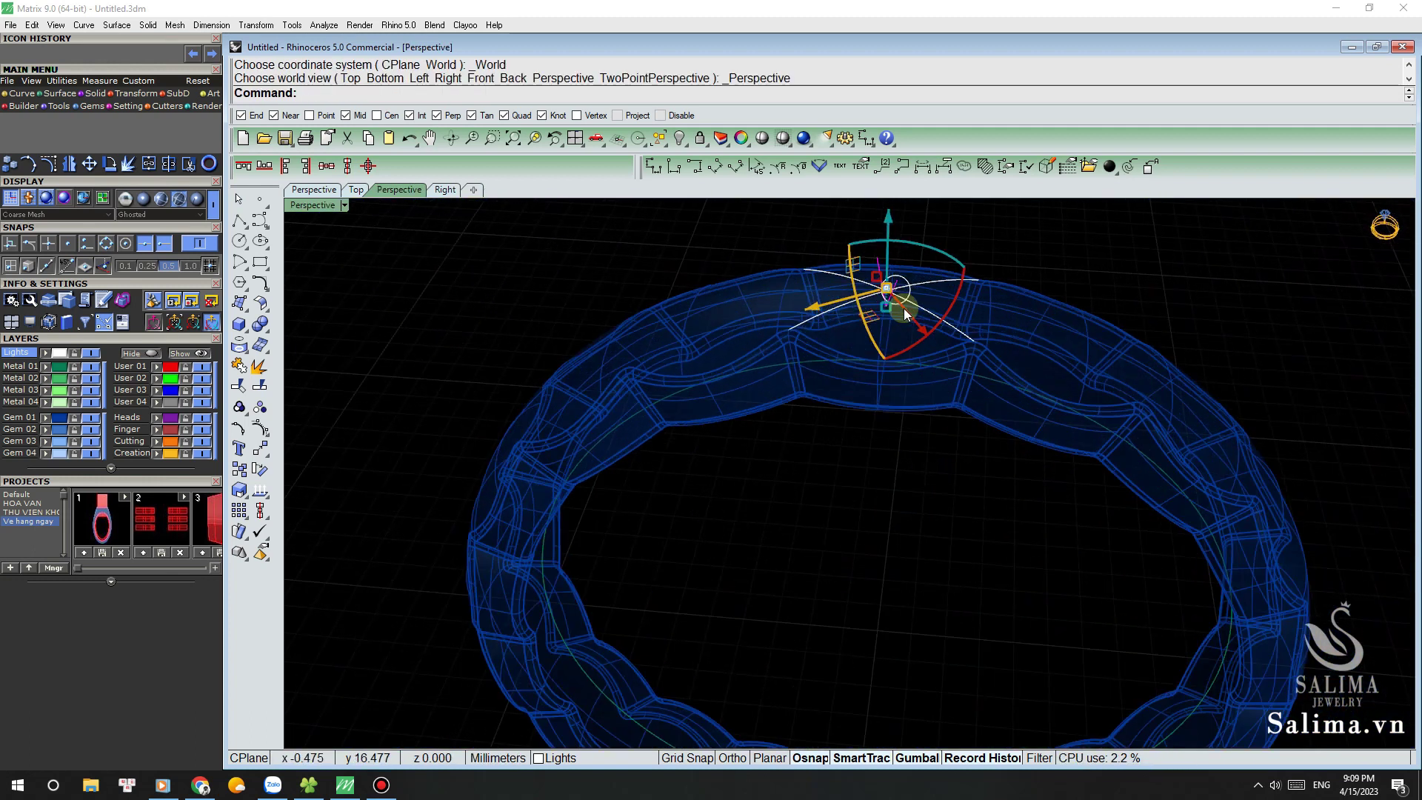
scroll(850, 275, "up", 3)
left_click(778, 315)
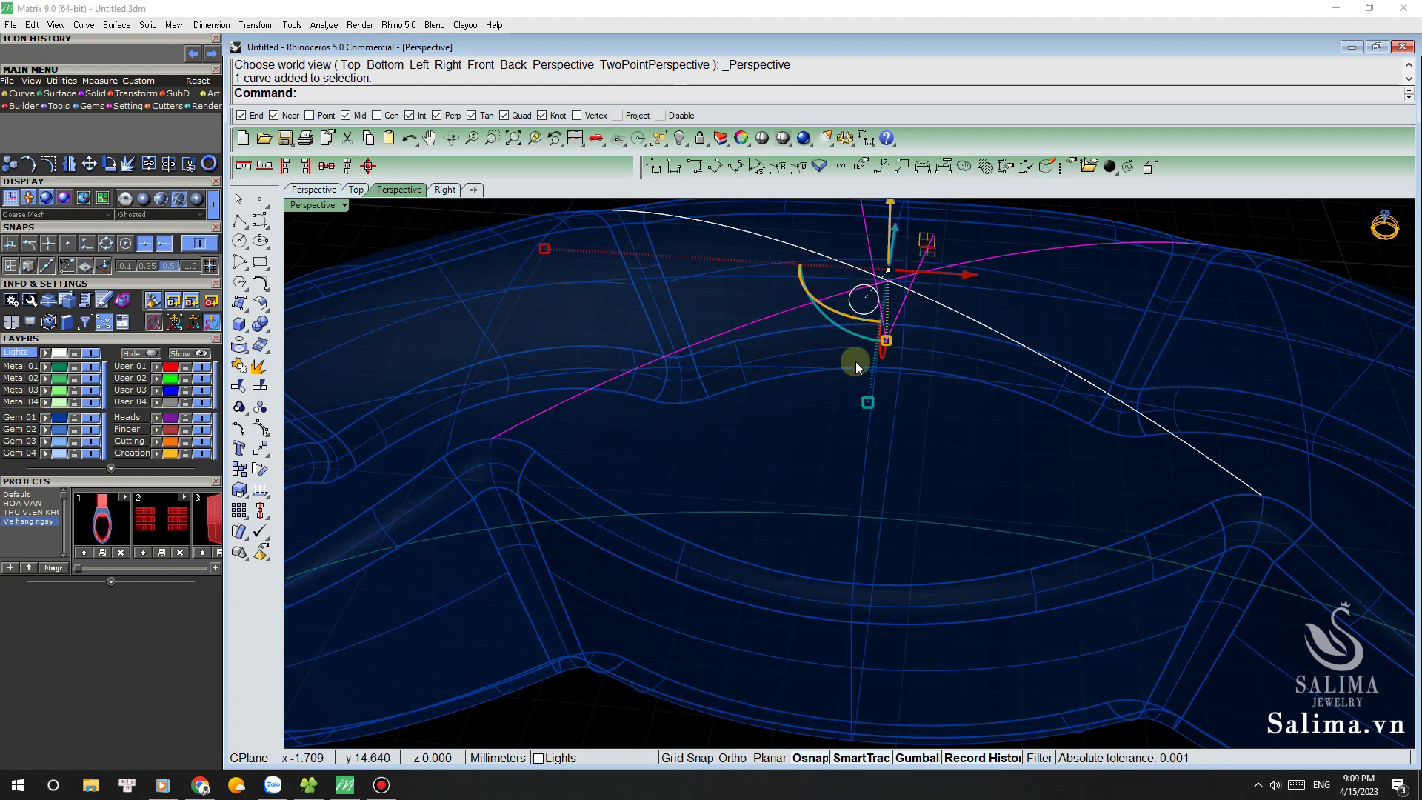
key("ctrl+i")
key("ctrl+h")
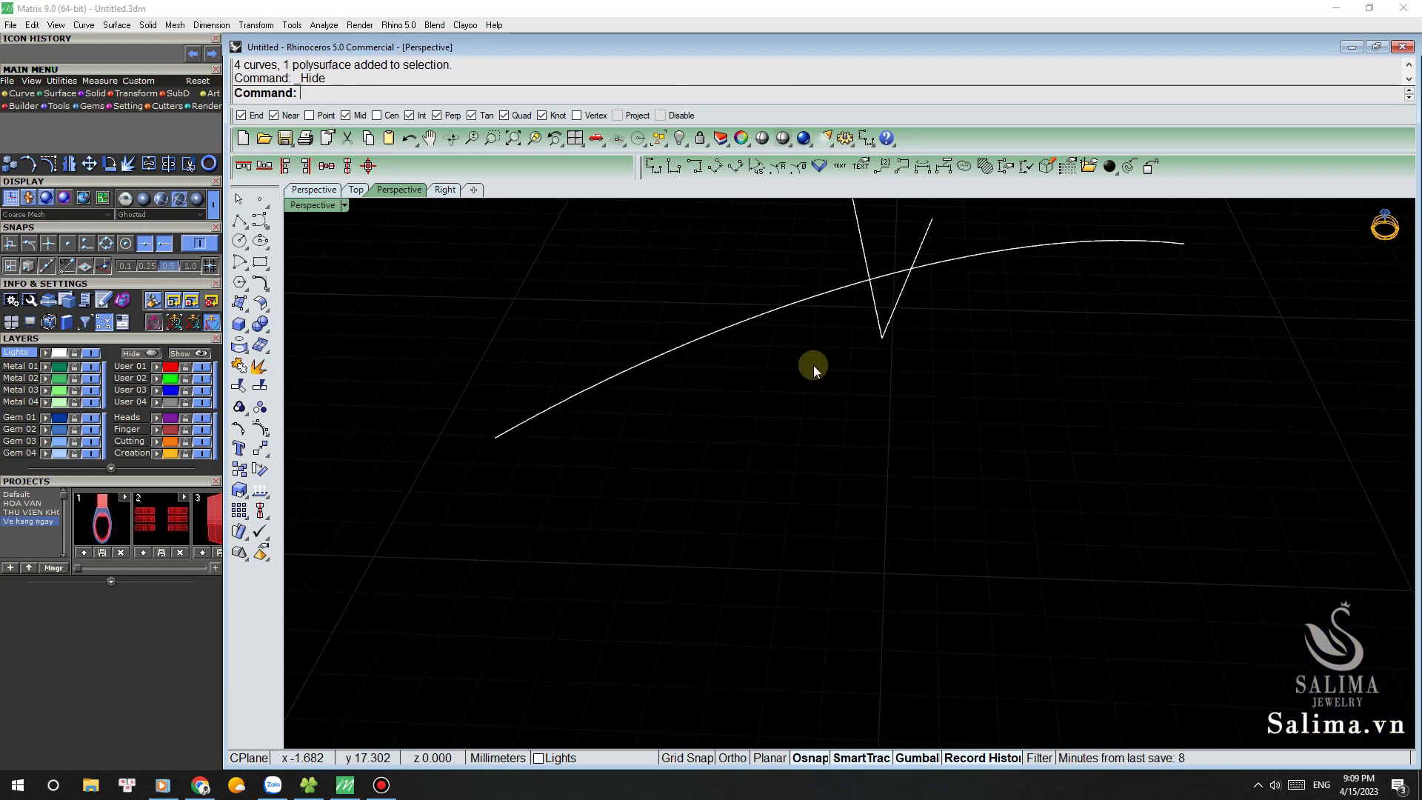
Step: Draw a V polyline from the arc's left end, through the tip, to its right end, then delete the arc
type("pl")
key("Return")
left_click(495, 437)
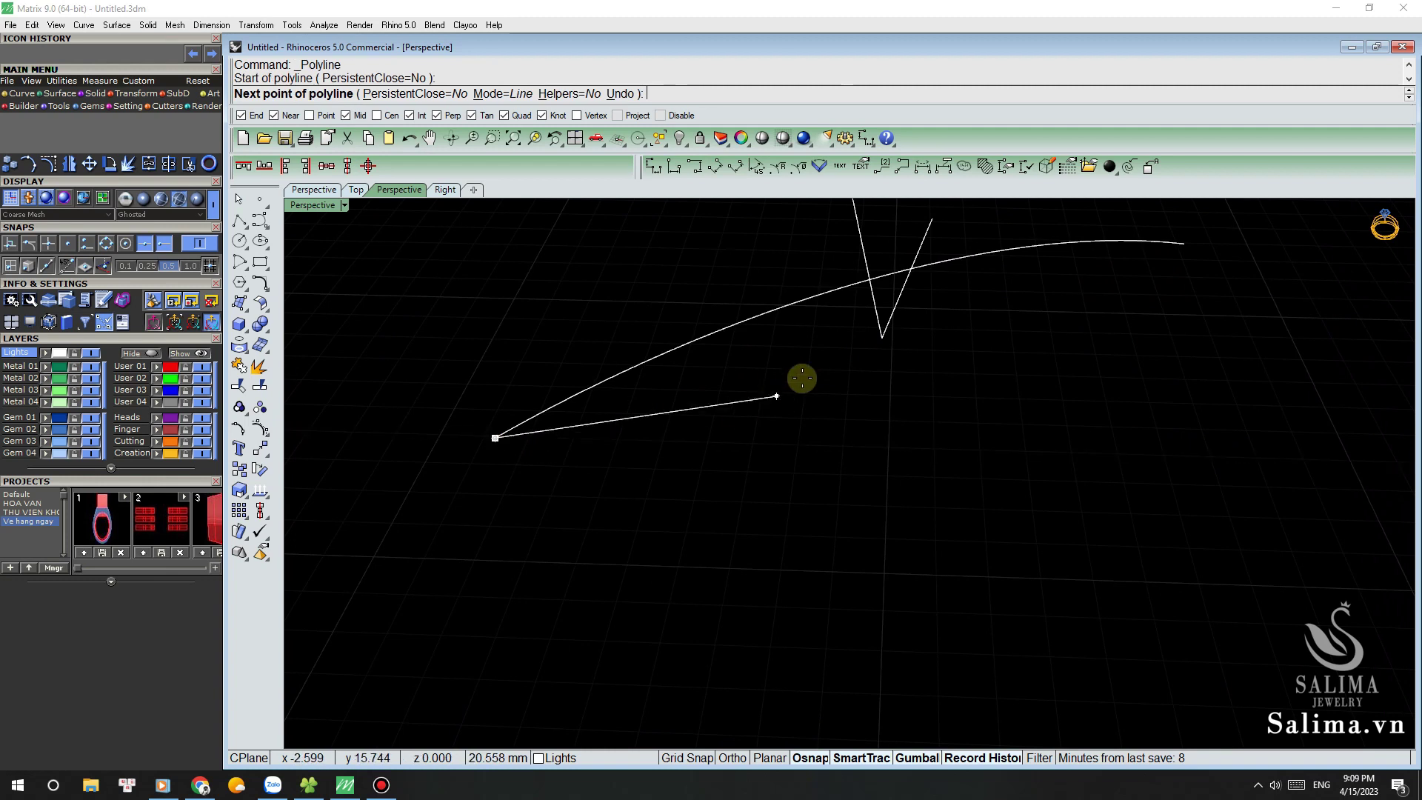
left_click(878, 339)
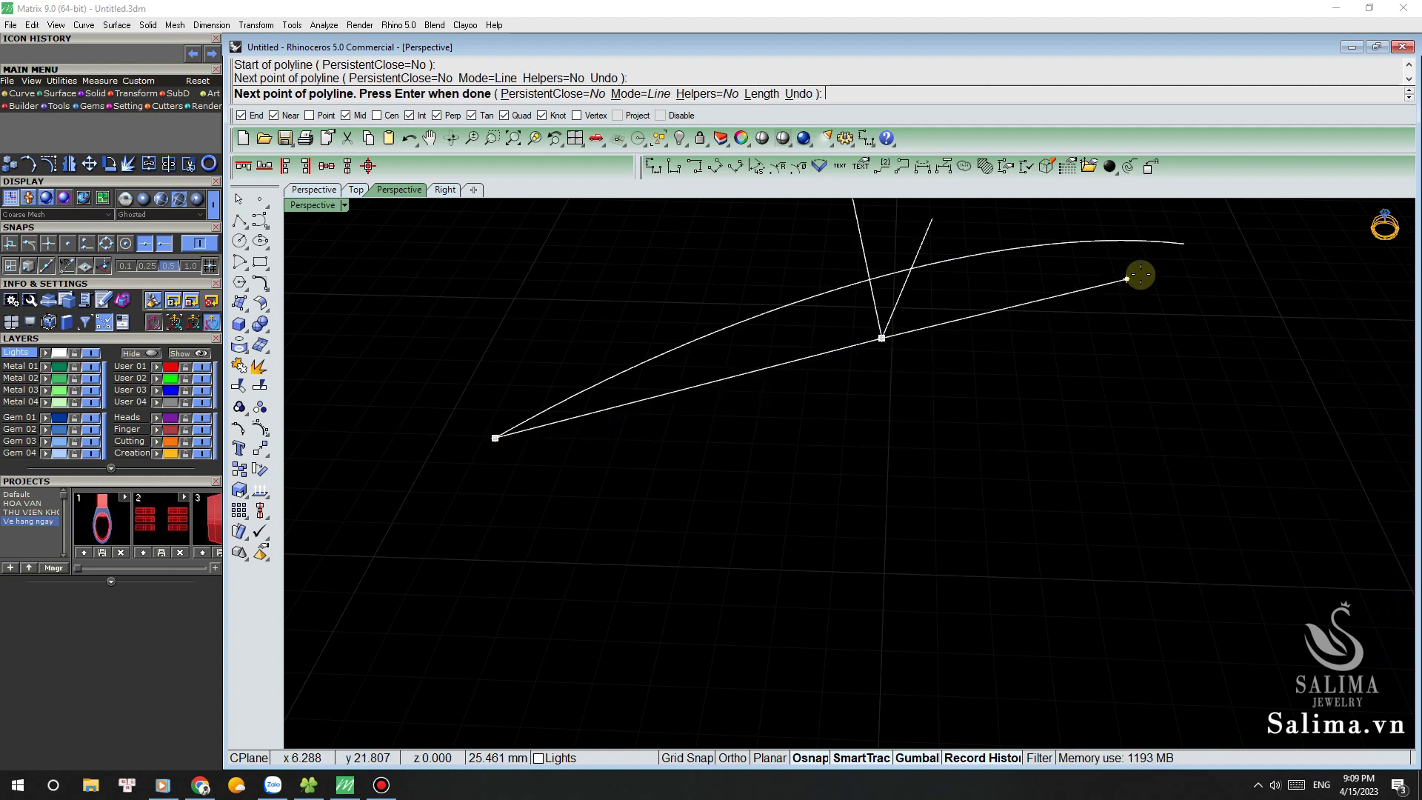
left_click(1178, 247)
key("Return")
mouse_move(985, 361)
right_mouse_down()
mouse_move(828, 296)
mouse_move(816, 310)
mouse_move(820, 297)
right_mouse_up()
left_click(826, 290)
key("Delete")
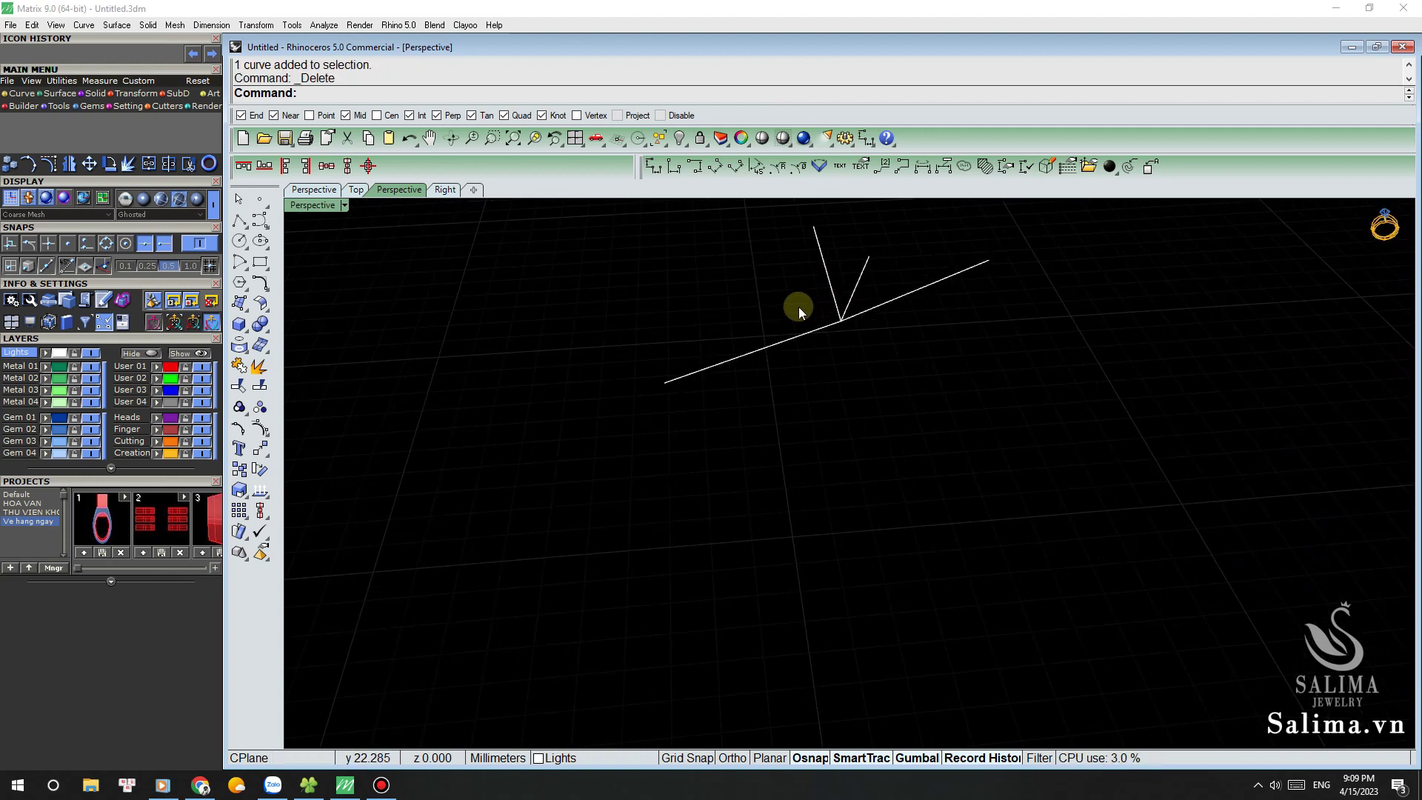
type("T")
Step: Draw two more polylines forming the side edges of the V cutter frame
left_click(665, 380)
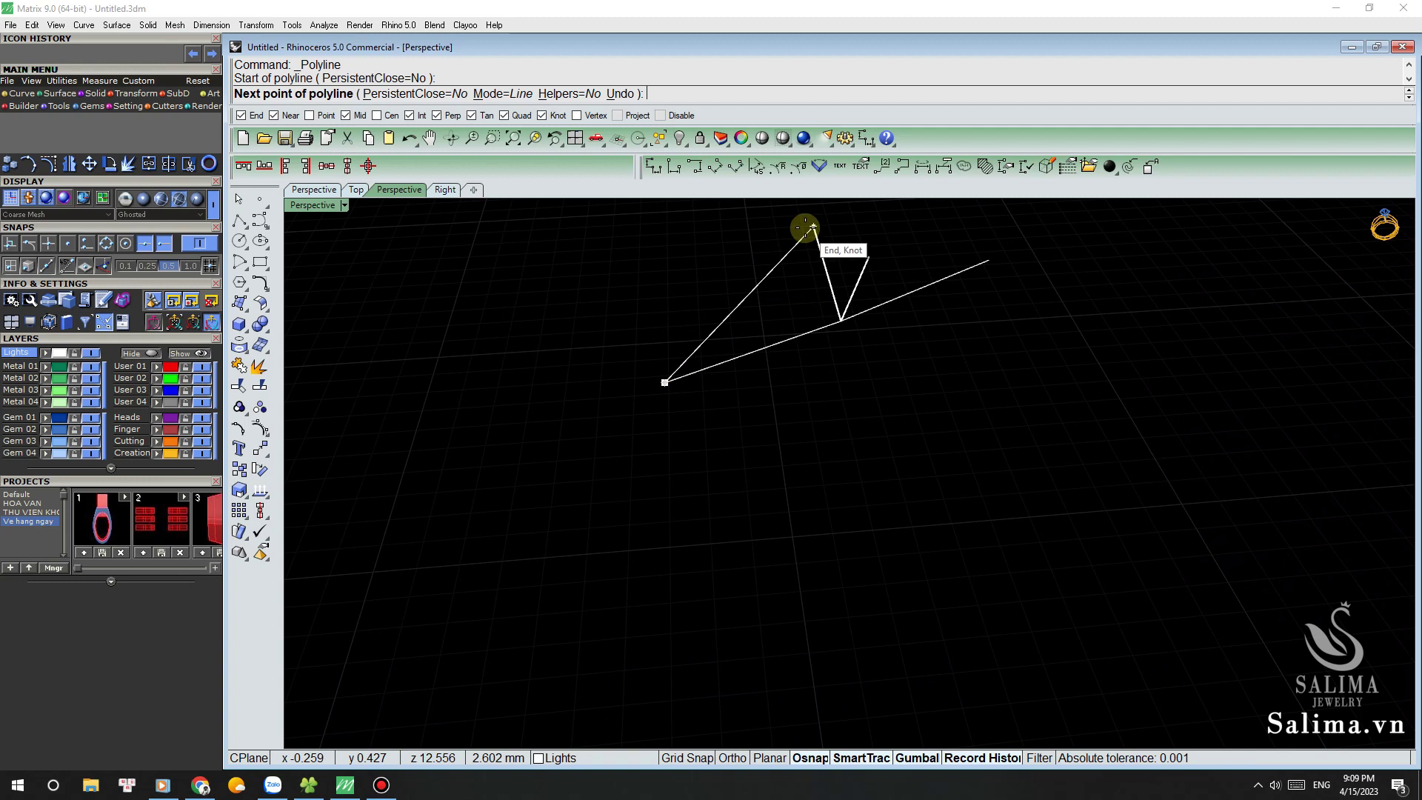
left_click(813, 227)
left_click(987, 258)
key("Return")
mouse_move(873, 352)
right_mouse_down()
mouse_move(982, 355)
mouse_move(969, 362)
right_mouse_up()
key("Return")
left_click(783, 467)
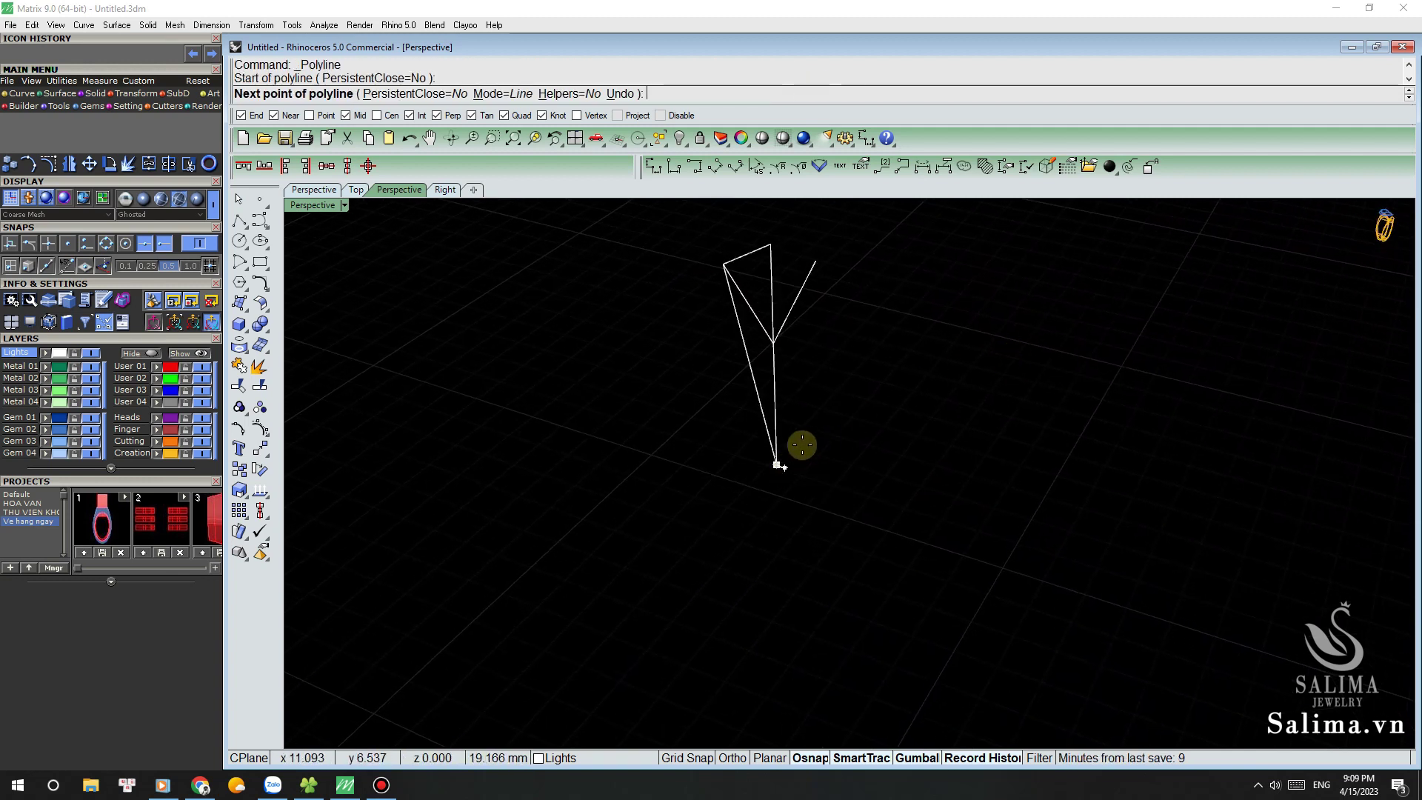
left_click(815, 261)
left_click(772, 246)
key("Return")
mouse_move(773, 249)
right_mouse_down()
mouse_move(755, 286)
mouse_move(794, 312)
mouse_move(768, 340)
mouse_move(813, 279)
mouse_move(790, 296)
mouse_move(799, 314)
right_mouse_up()
Step: Sweep2 the first facet surface along the left and long edge rails
type("sweep2")
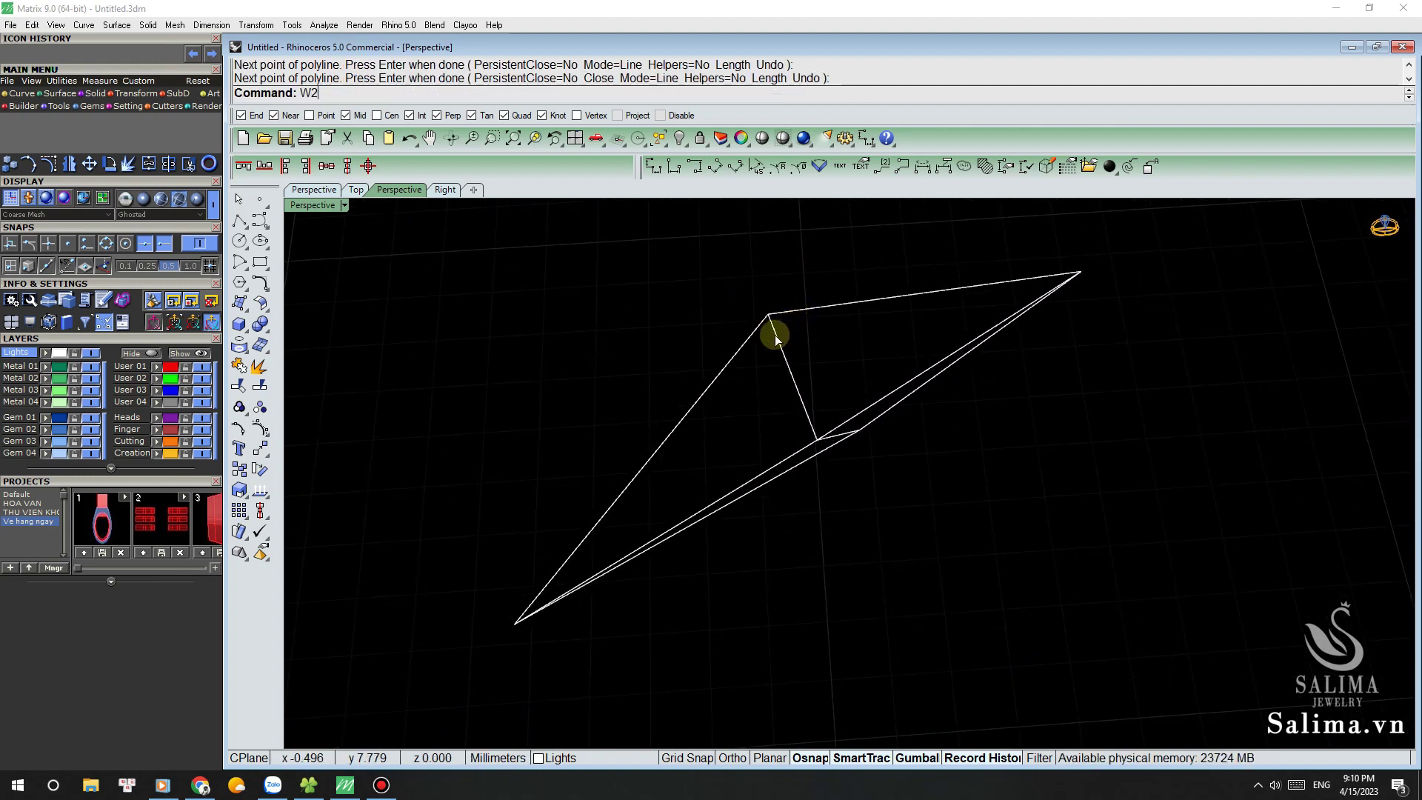
key("Return")
left_click(776, 324)
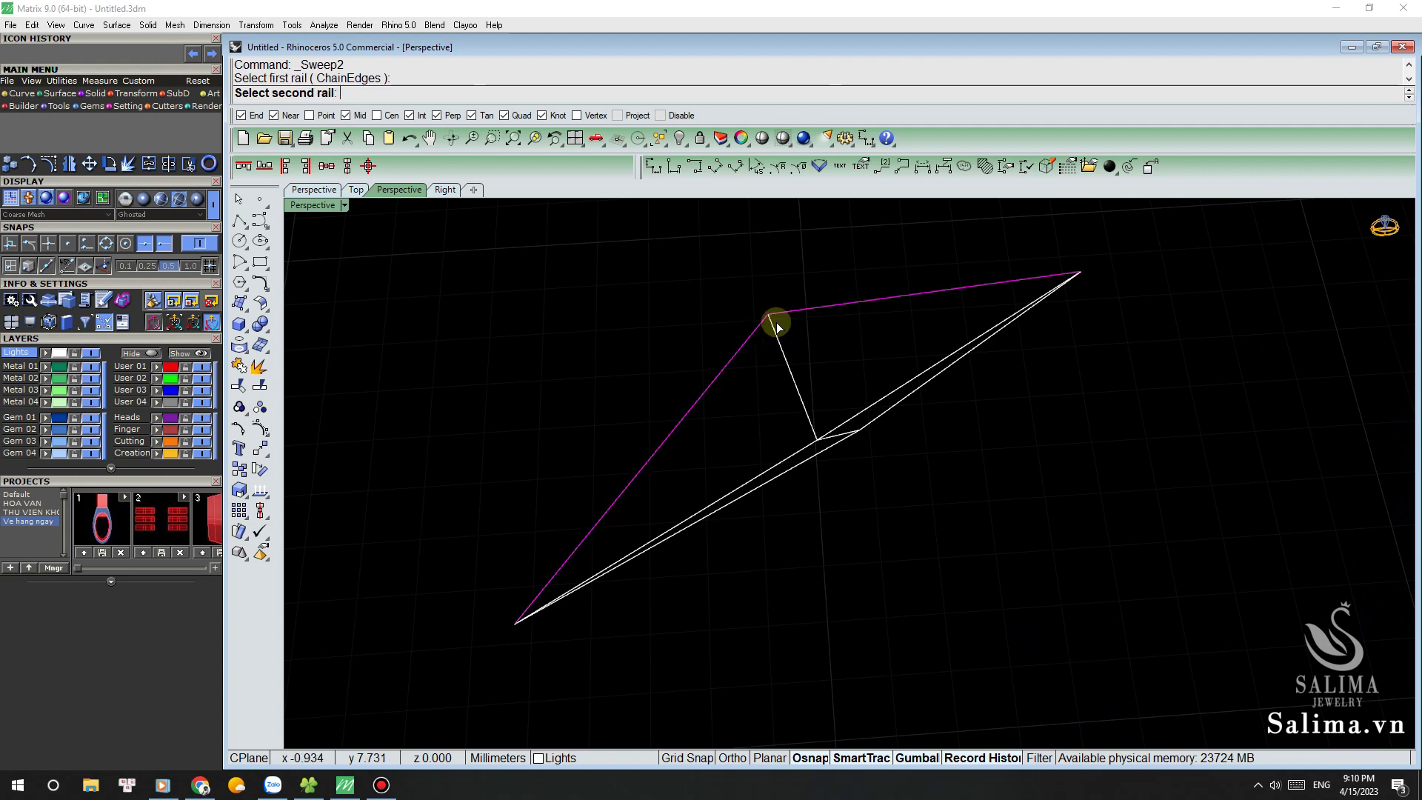
left_click(866, 402)
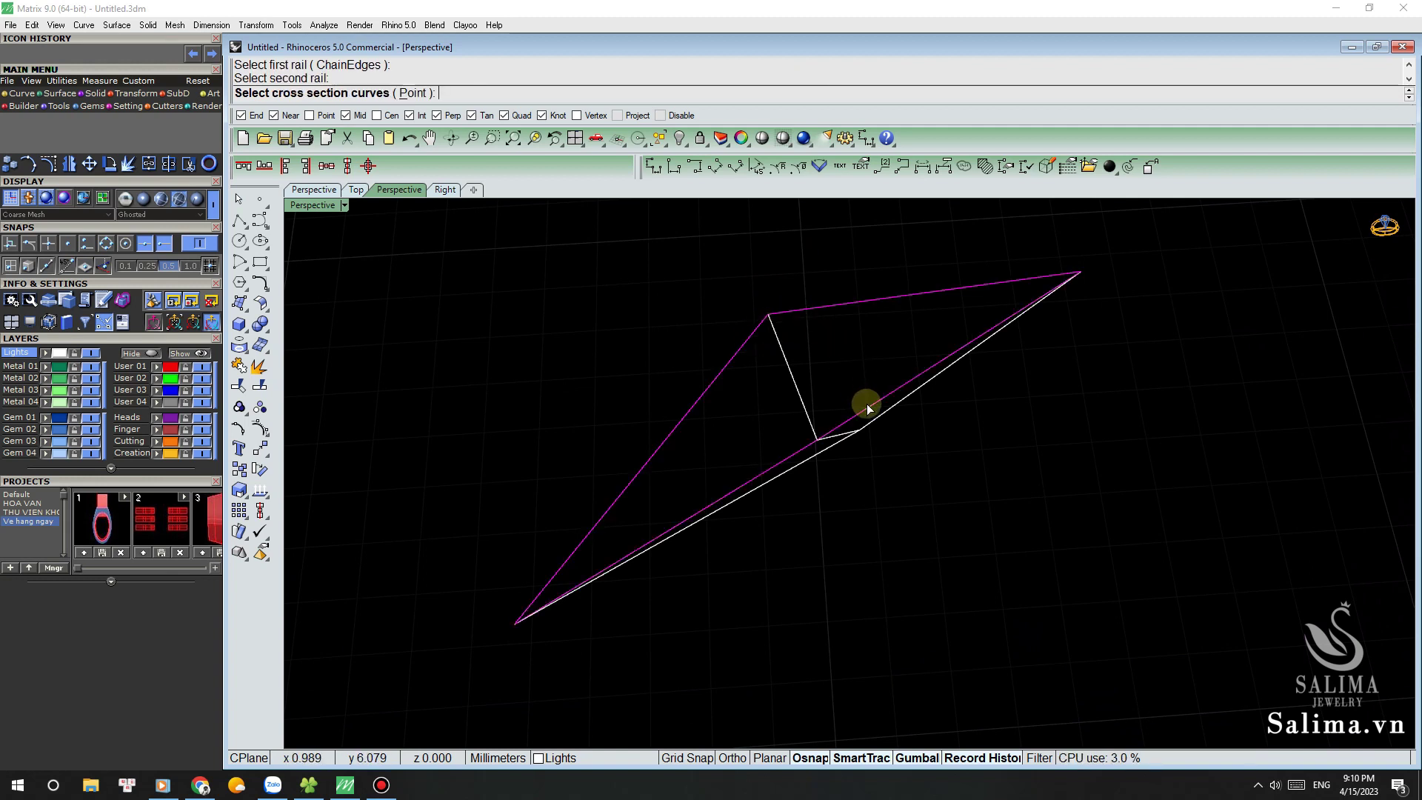
left_click(802, 399)
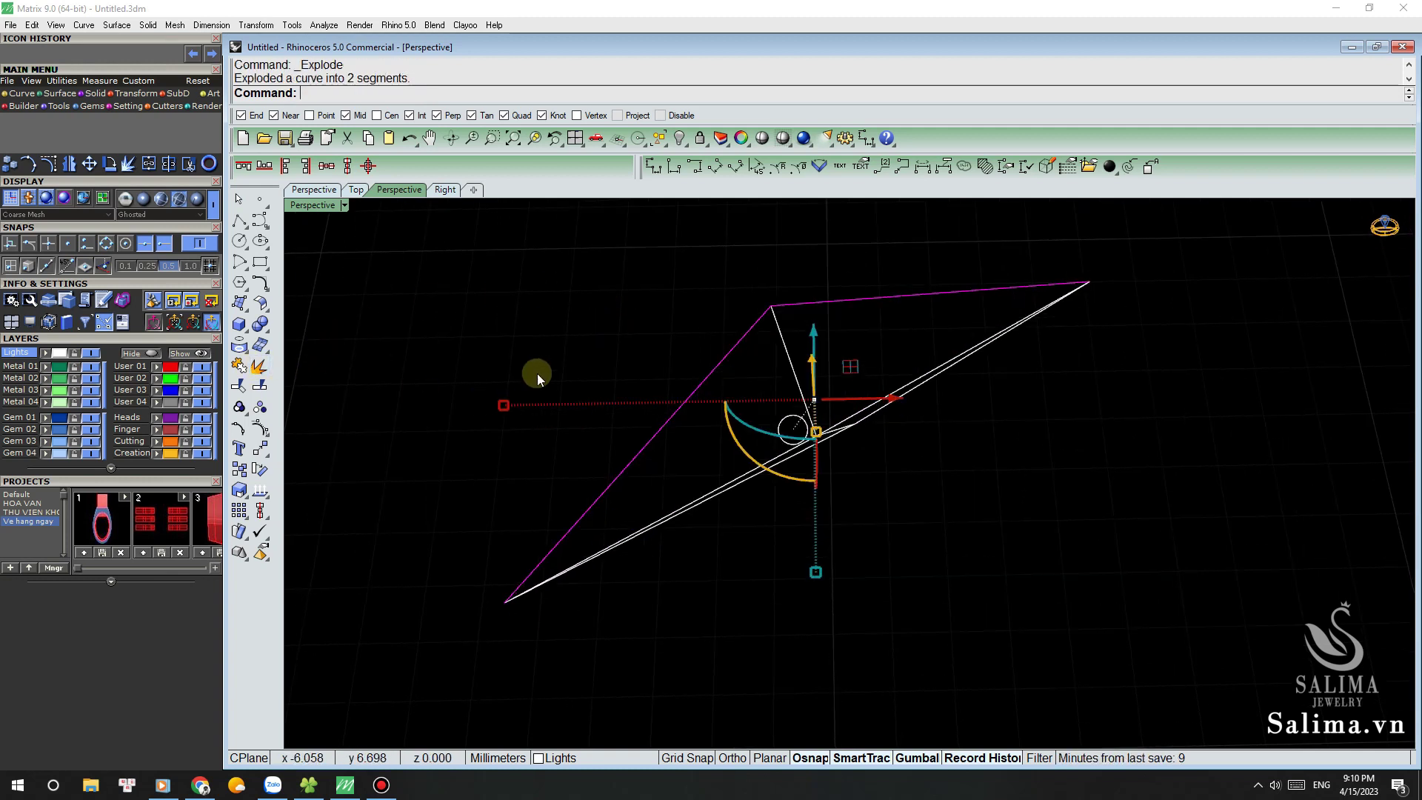
right_click_drag(536, 373, 845, 431)
left_click(845, 431)
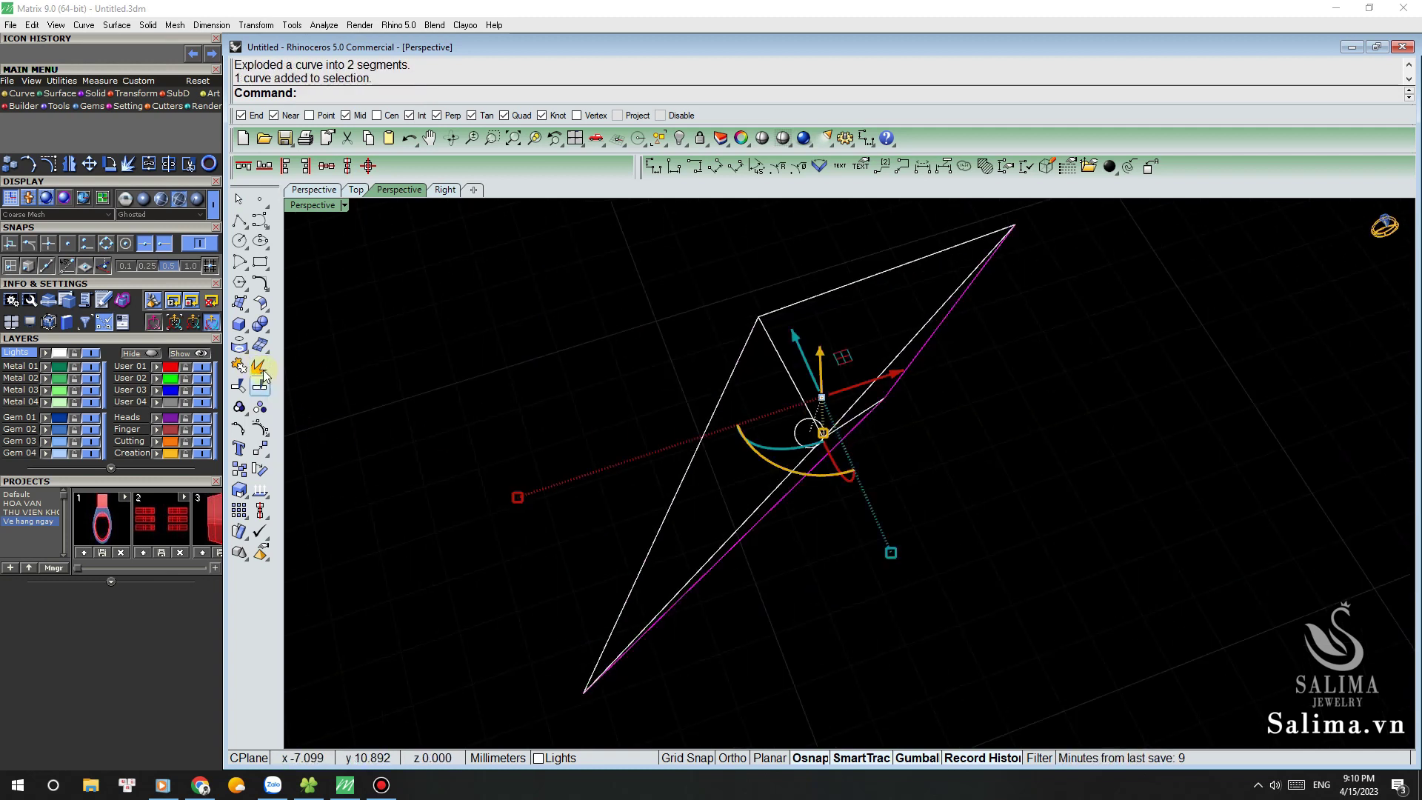
right_click_drag(663, 339, 624, 349)
key("Escape")
Step: Sweep2 a second facet surface using the left and top edges with the long diagonal section
type("W")
key("Return")
left_click(735, 365)
left_click(784, 327)
left_click(862, 417)
key("Return")
key("Return")
mouse_move(921, 446)
right_mouse_down()
mouse_move(1115, 430)
mouse_move(890, 323)
right_mouse_up()
key("Return")
left_click(934, 369)
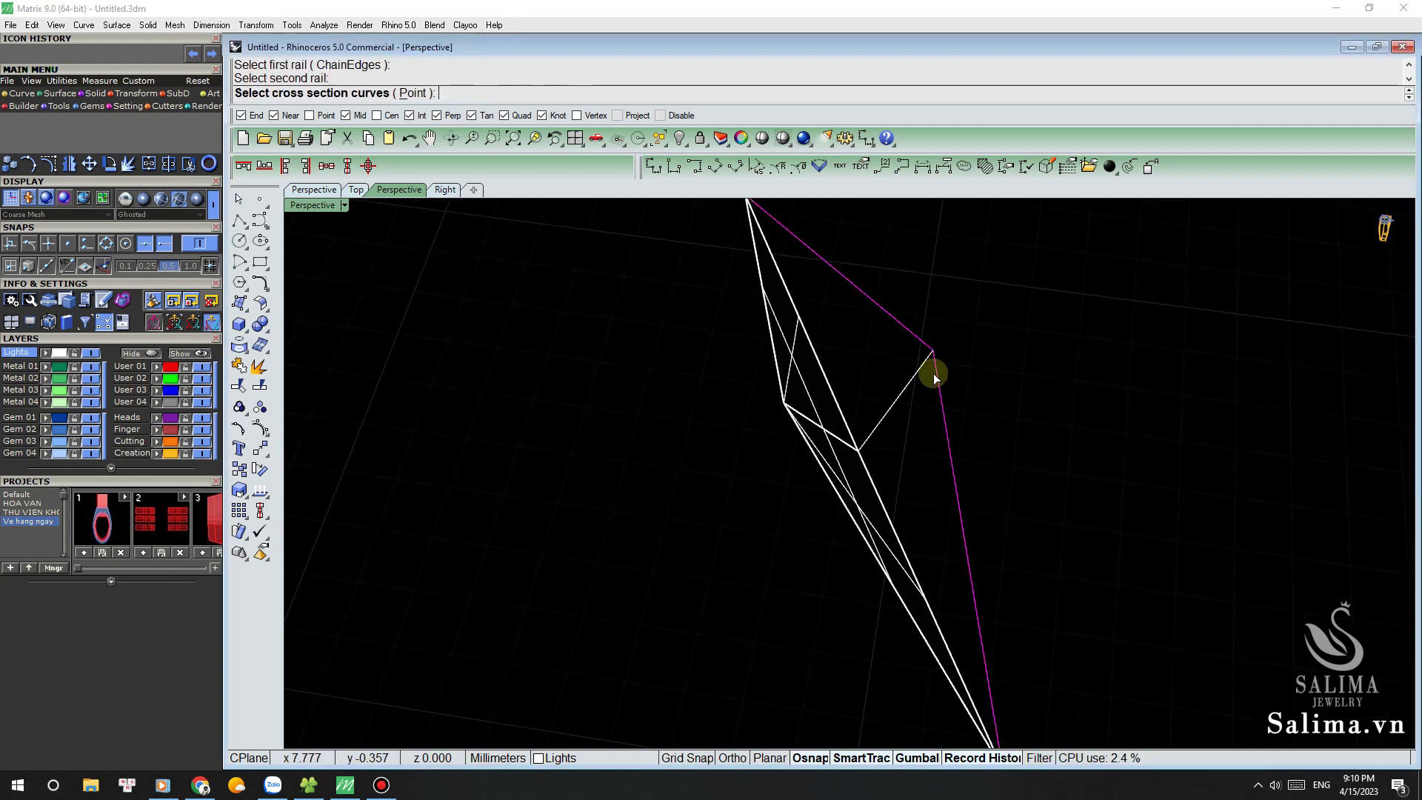
left_click(837, 396)
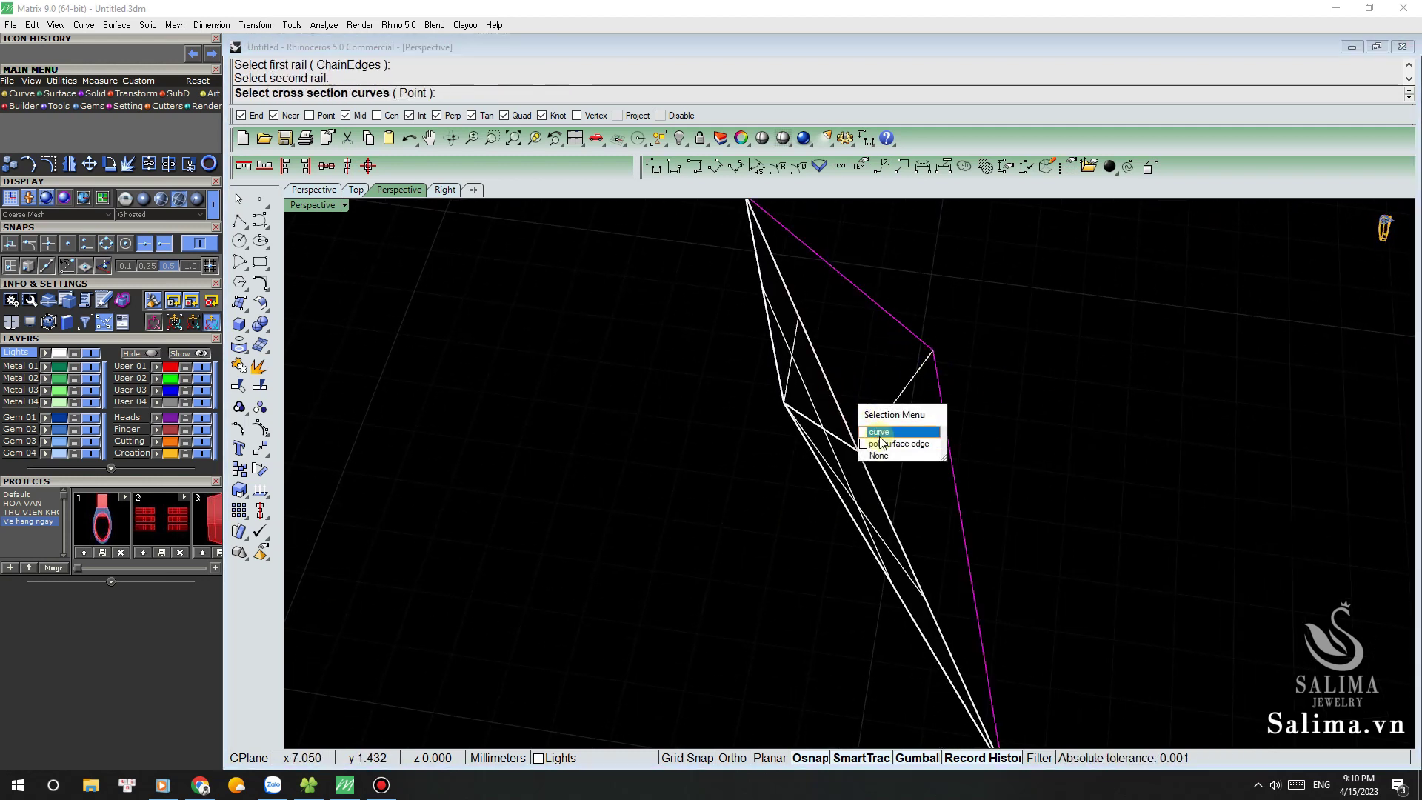
left_click(880, 434)
key("Return")
key("Return")
mouse_move(972, 422)
right_mouse_down()
mouse_move(847, 383)
mouse_move(926, 285)
right_mouse_up()
Step: Join the two swept facet surfaces into one open polysurface
left_click(852, 381)
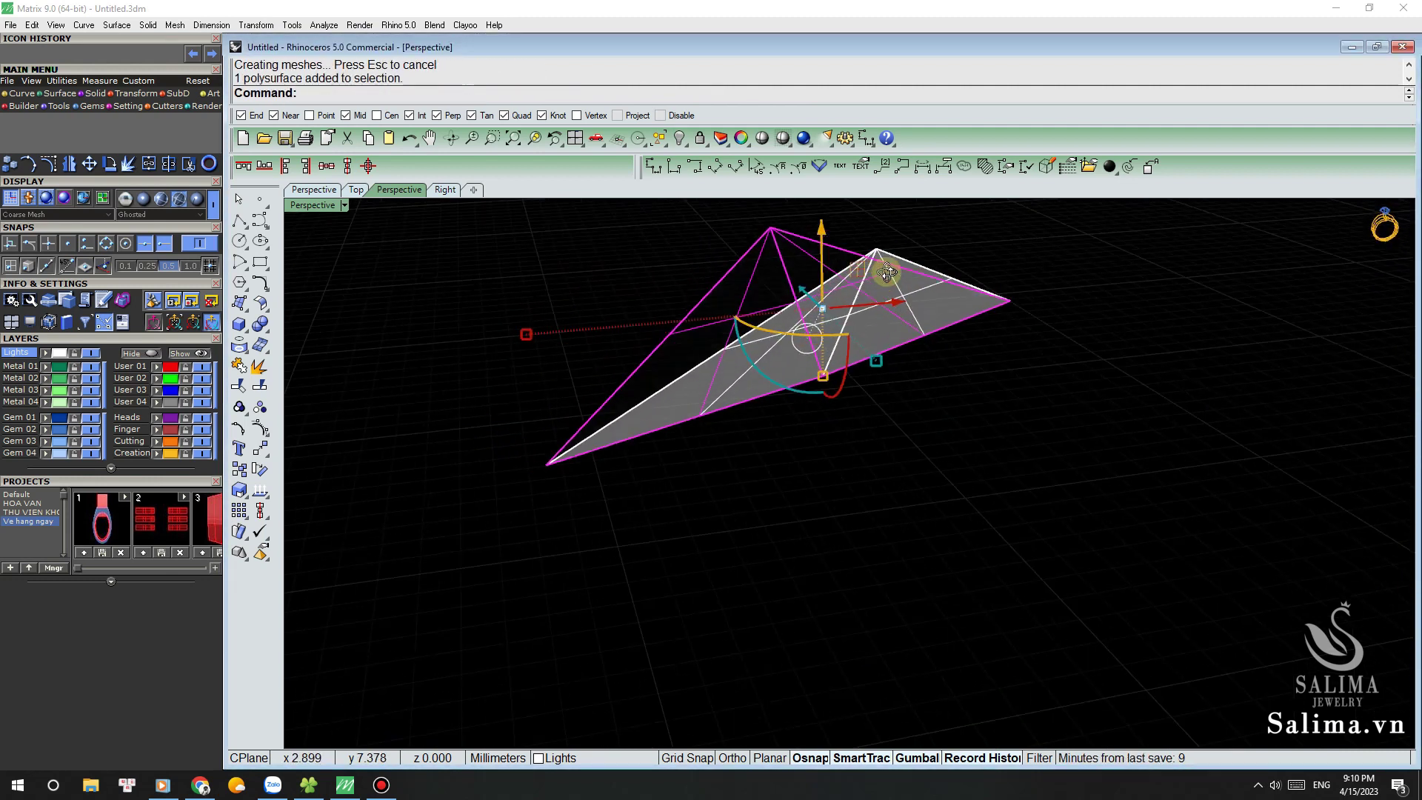
left_click(922, 271)
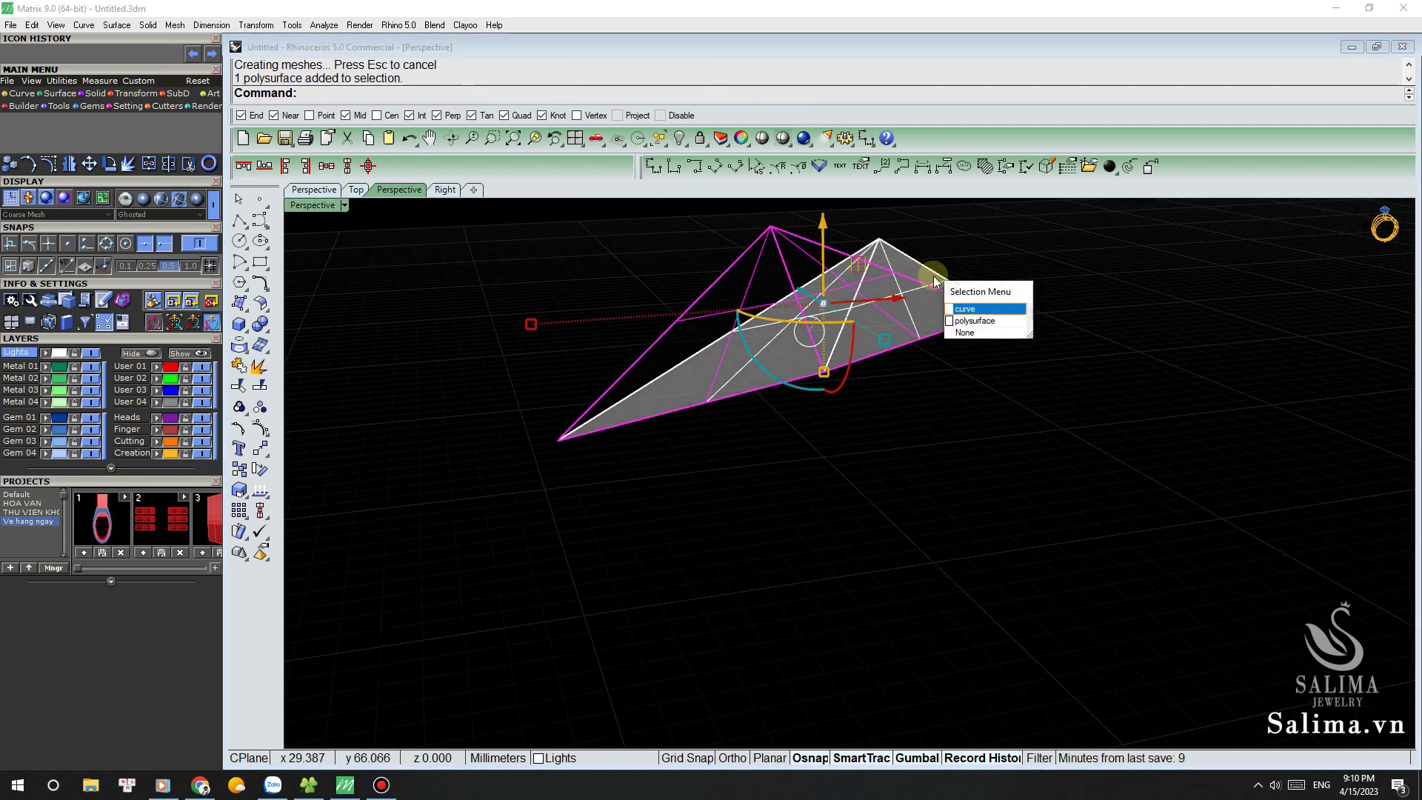
left_click(973, 321)
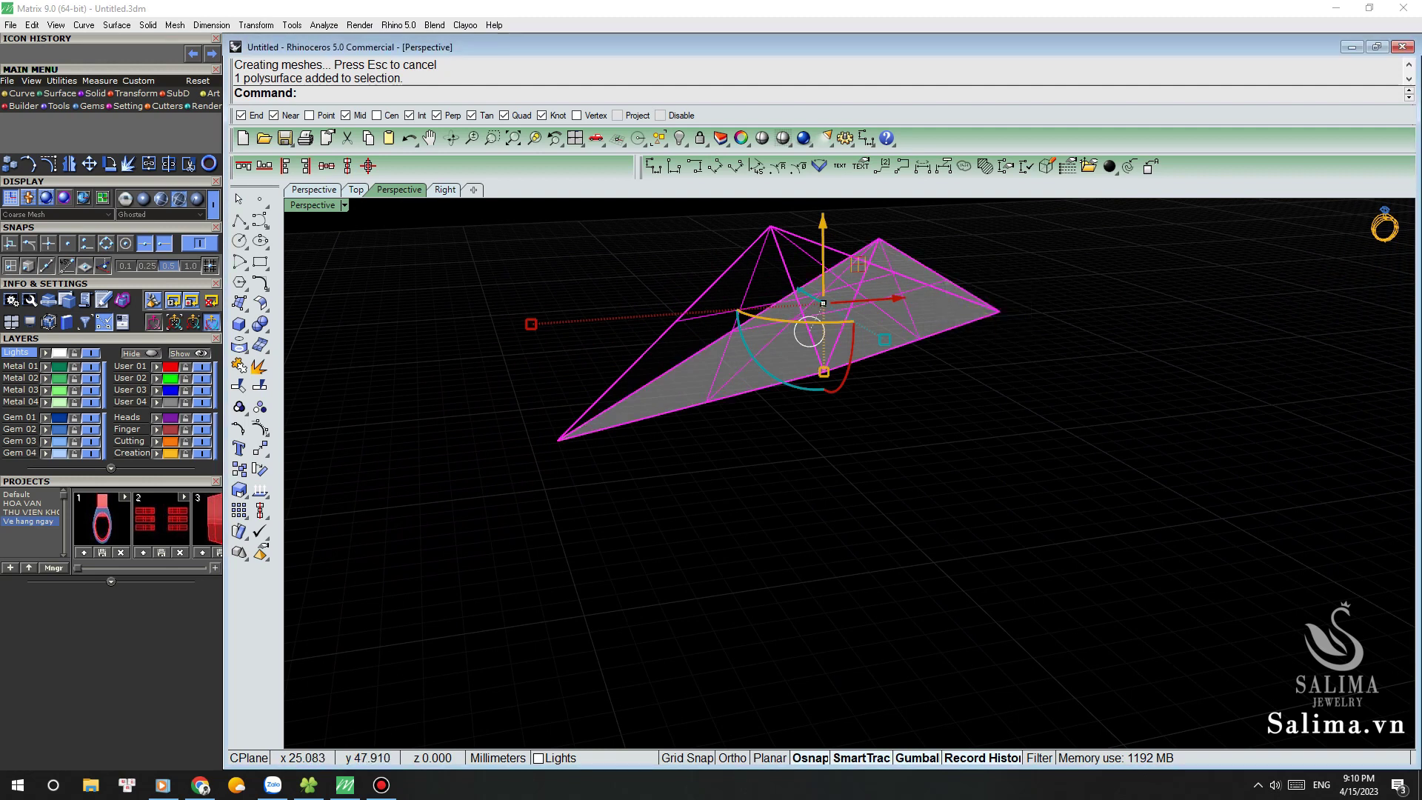
right_click(979, 327)
right_click_drag(1011, 353, 949, 464)
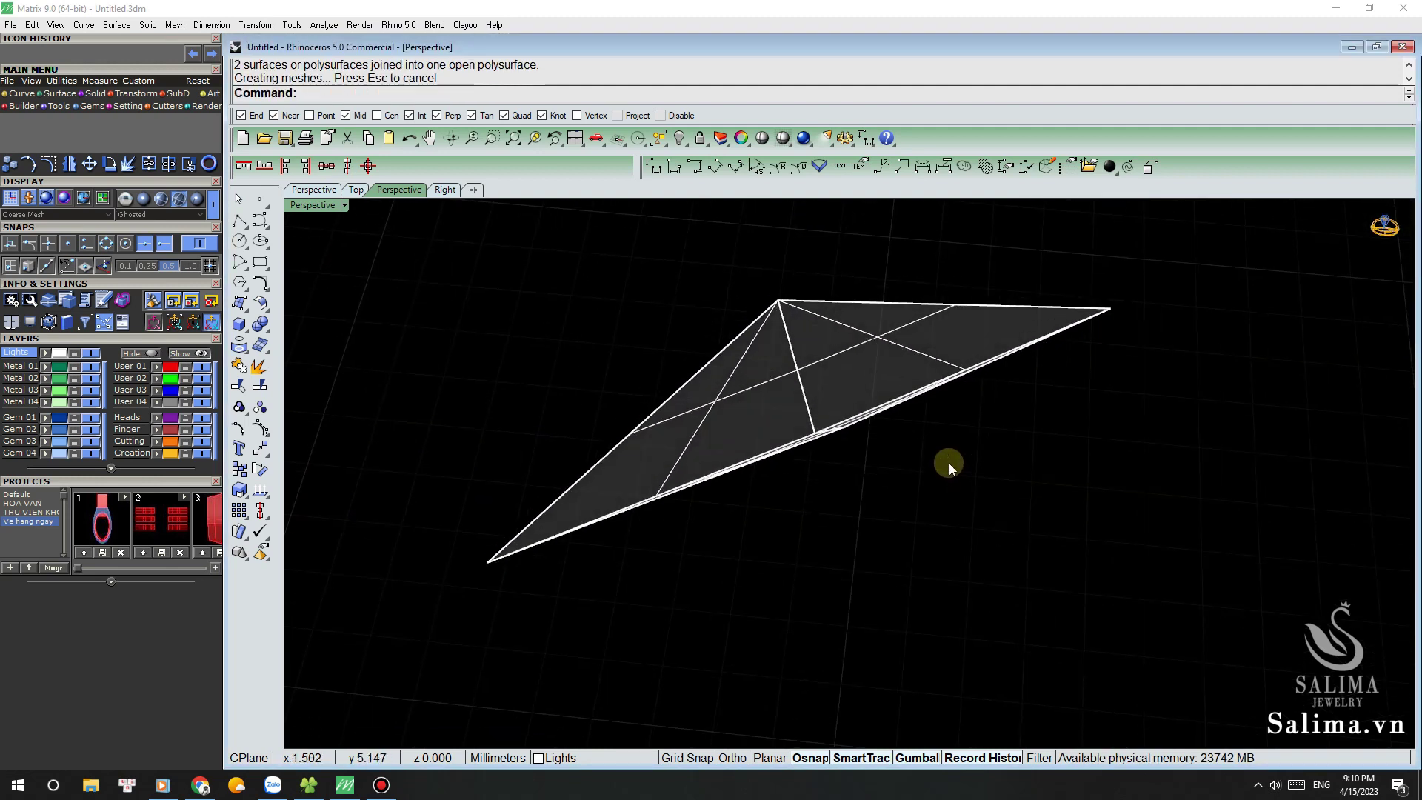
Step: Switch to Plastic display, delete the leftover construction curves, and show the hidden ring
left_click(197, 199)
left_click_drag(460, 250, 1226, 674)
left_click(894, 345, "ctrl")
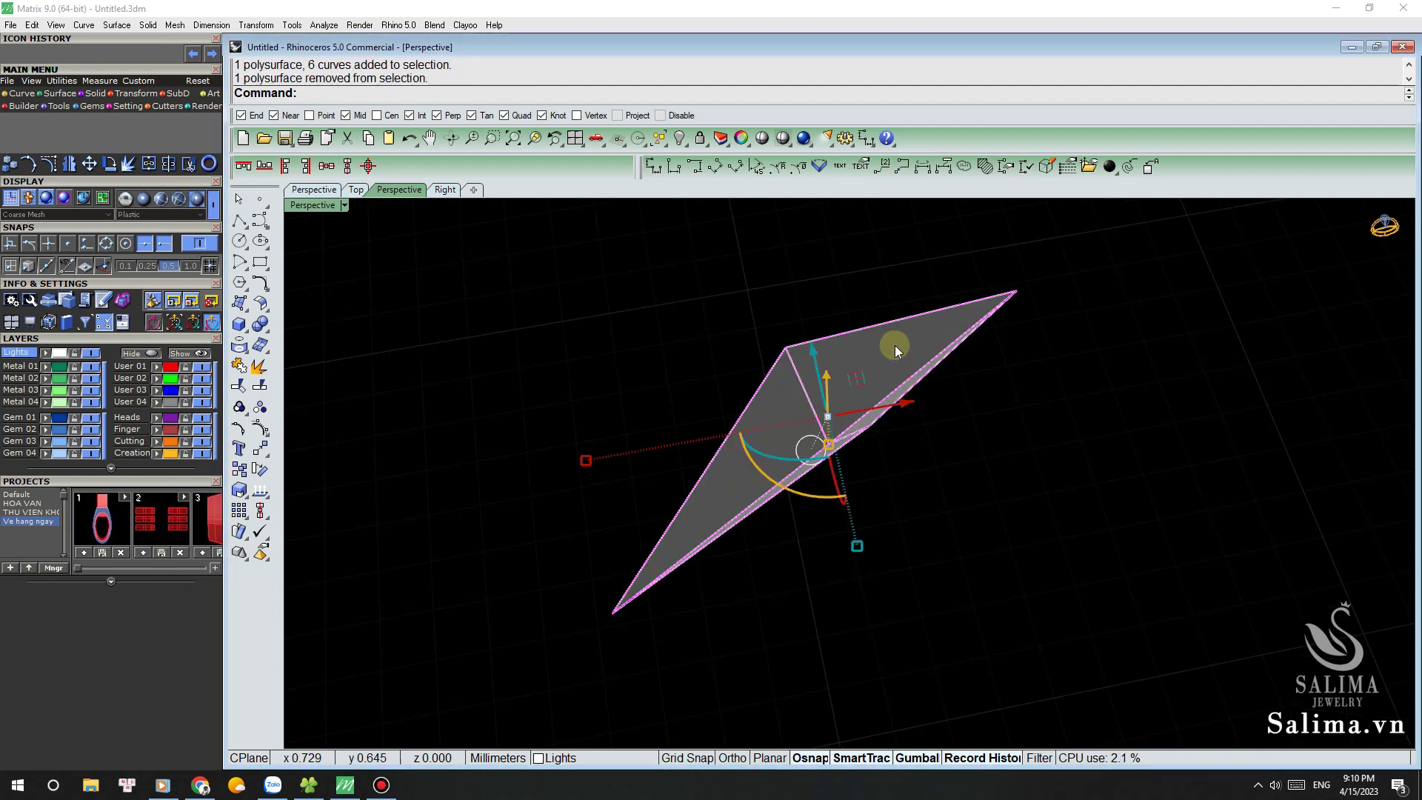
key("Delete")
type("show")
key("Return")
Step: In Top view, mirror the cutter across the Y axis, then return to Perspective
right_click_drag(887, 344, 928, 305)
mouse_move(767, 483)
right_mouse_down()
mouse_move(765, 438)
mouse_move(733, 415)
mouse_move(535, 596)
right_mouse_up()
scroll(535, 597, "up", 3)
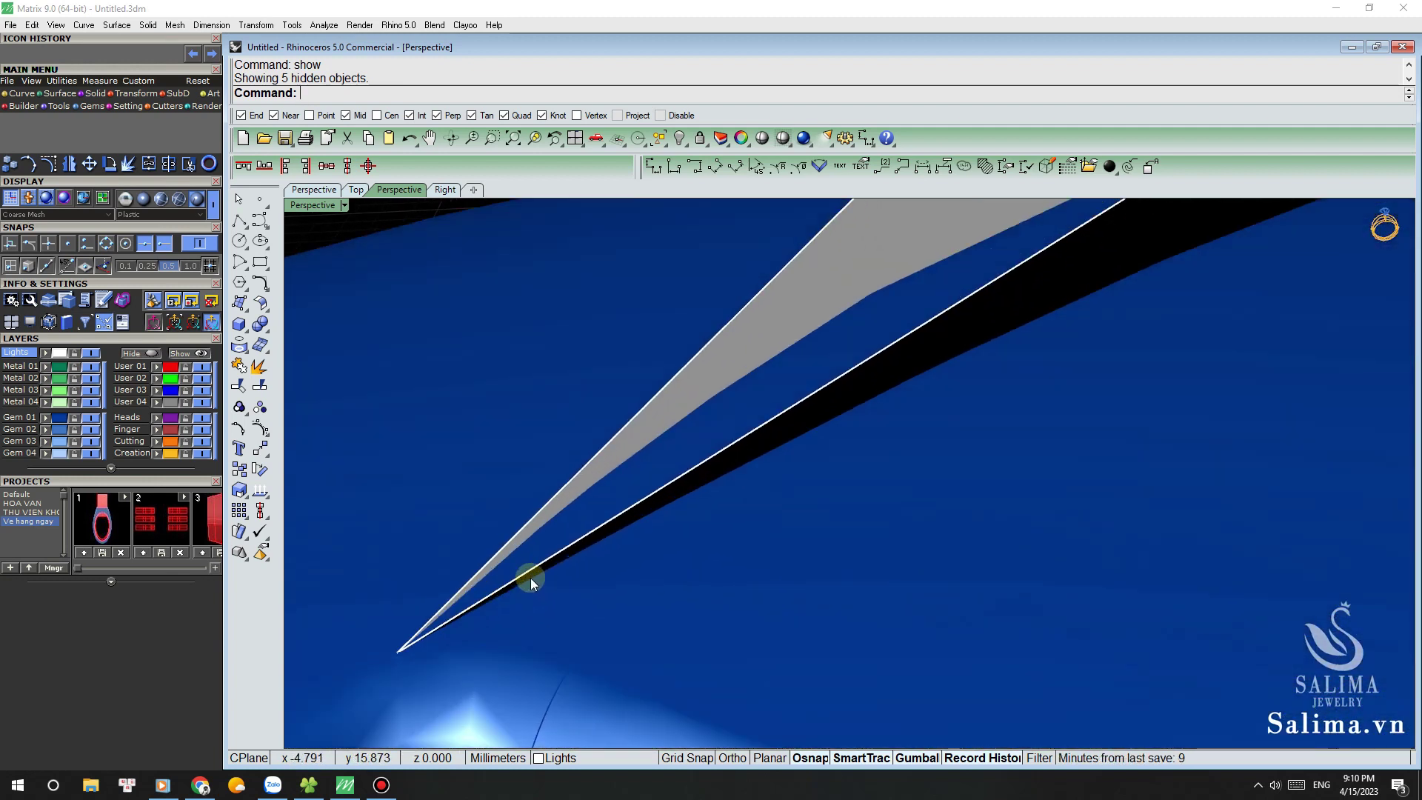
scroll(526, 567, "down", 4)
key("ctrl+F1")
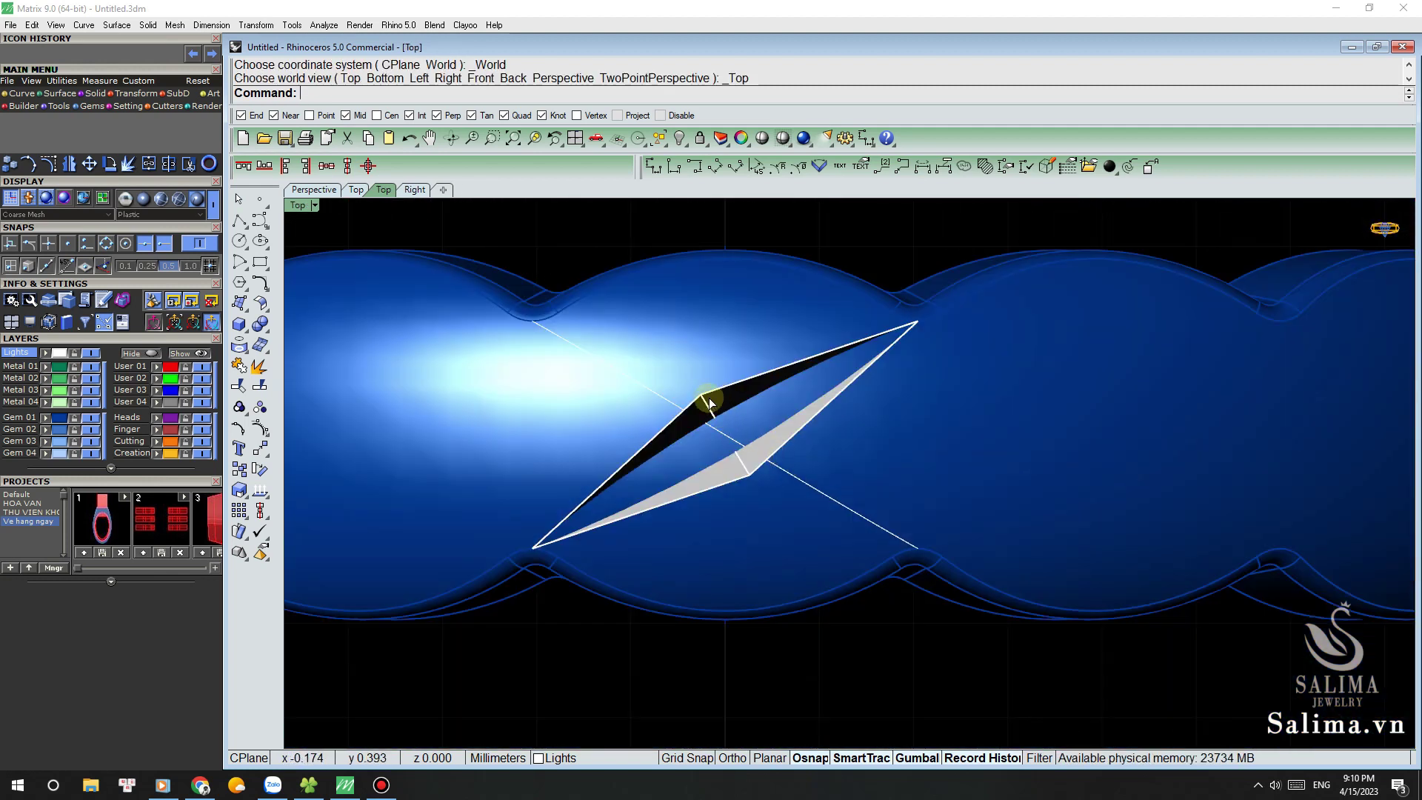
left_click(709, 402)
type("mi")
key("Return")
key("Escape")
key("ctrl+F4")
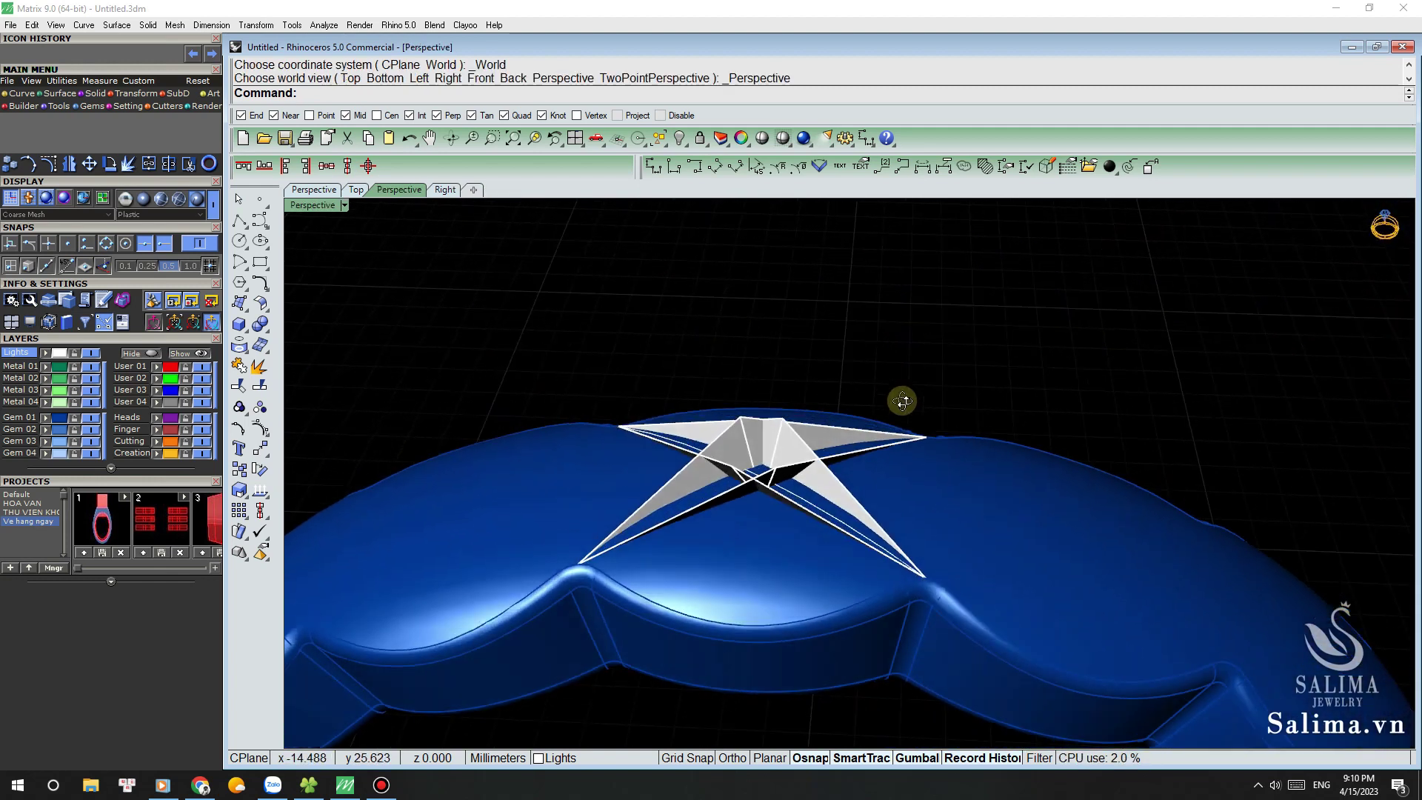
right_click_drag(694, 598, 743, 581)
Step: BooleanSplit the band with the star cutter and delete the cut-out pyramid piece
left_click(797, 566)
type("bs")
key("Return")
left_click(846, 346)
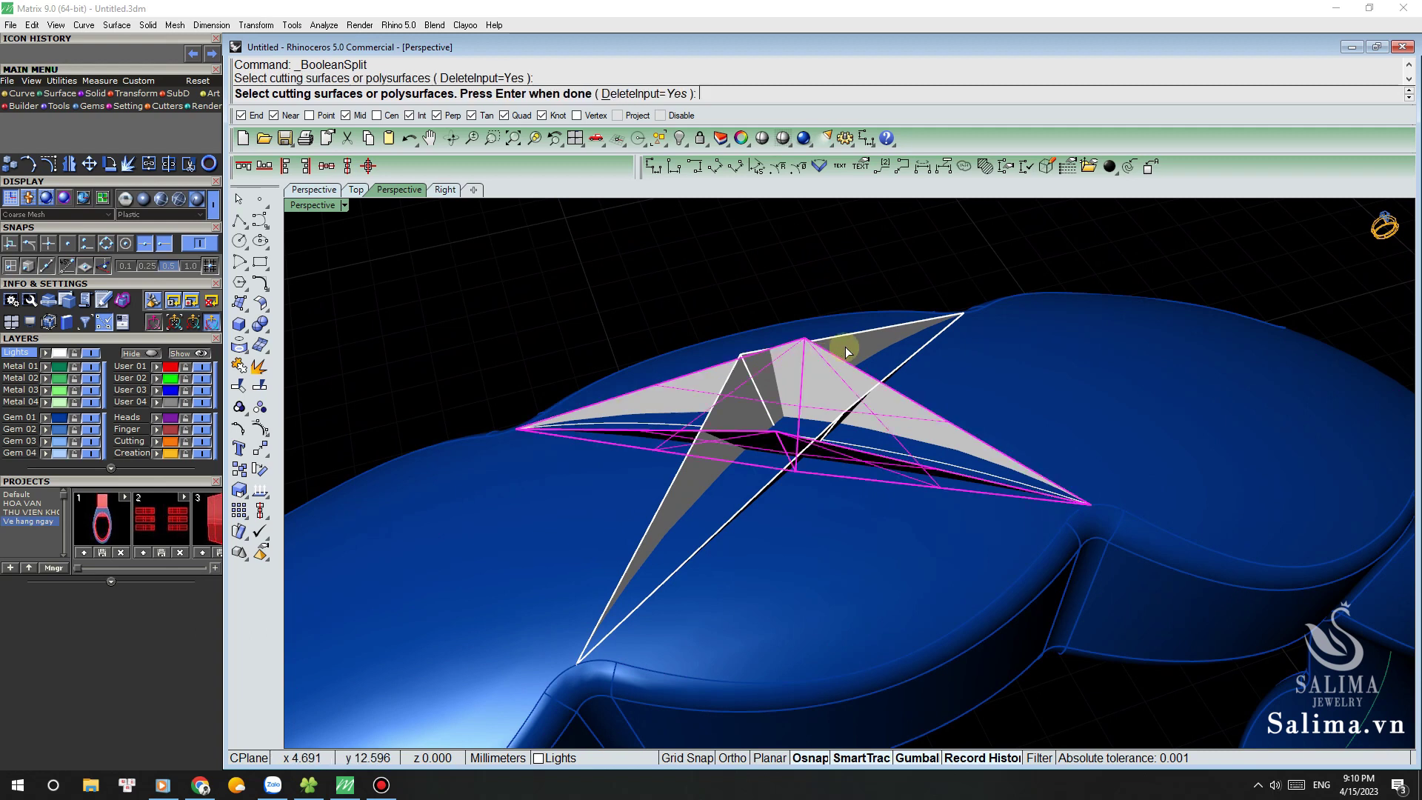
key("Return")
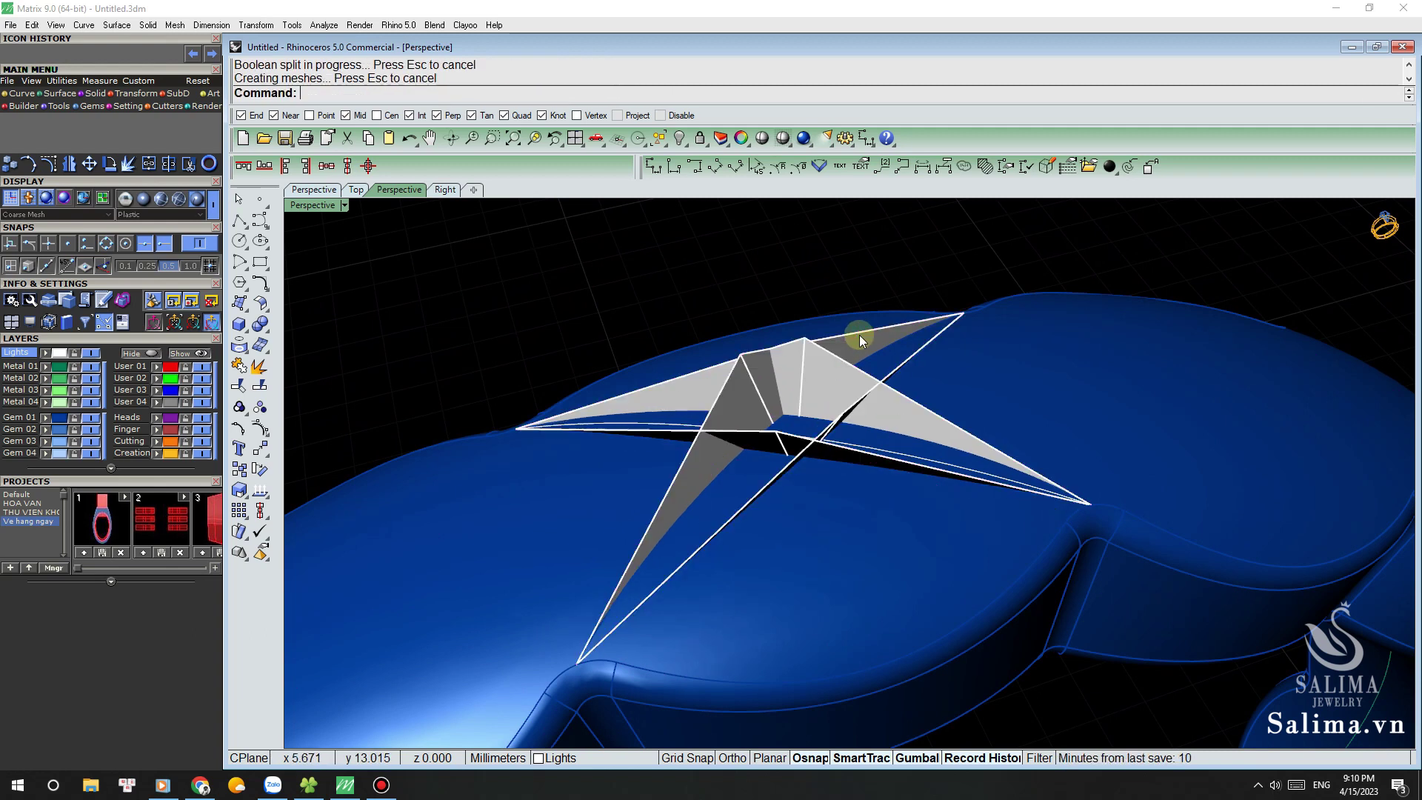
right_click_drag(815, 361, 779, 429)
left_click(783, 453)
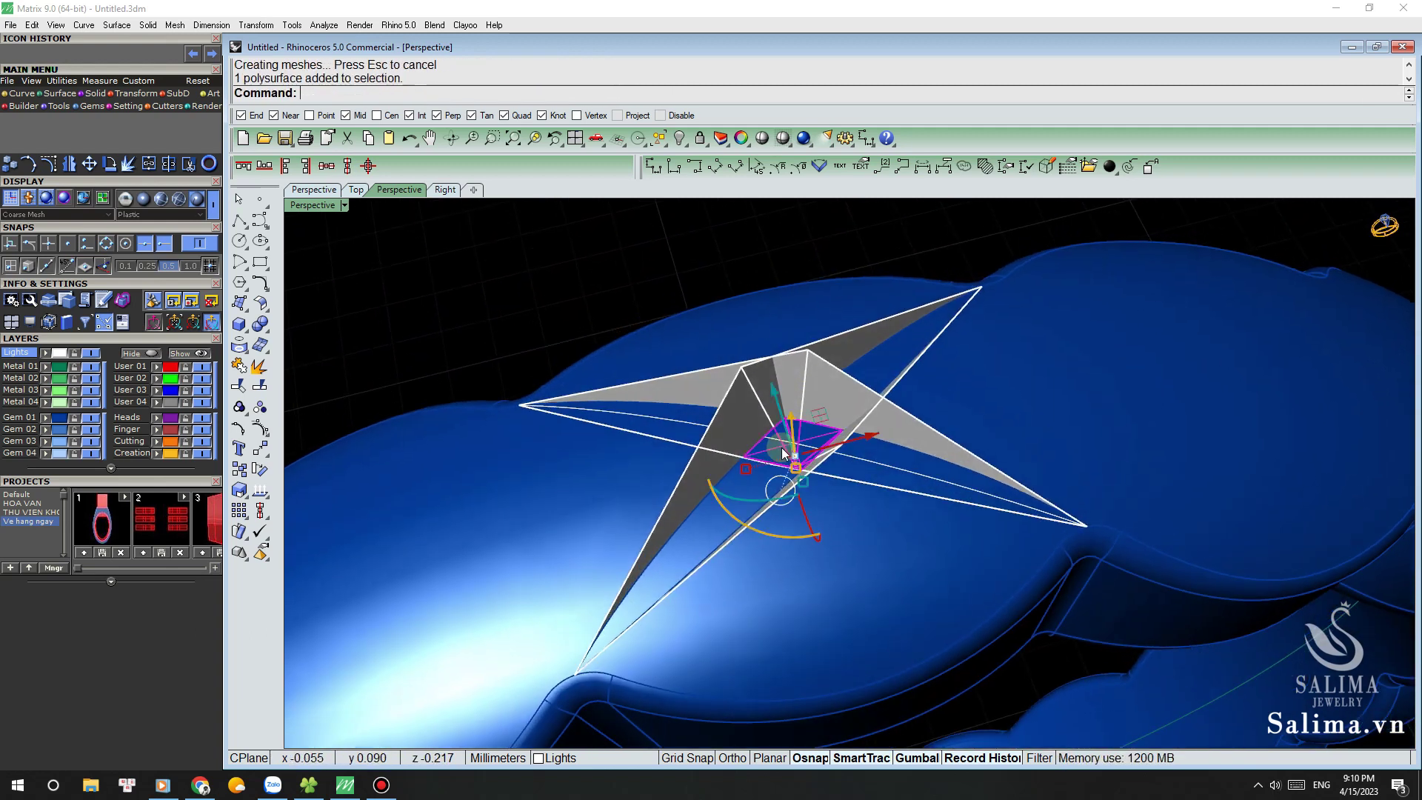
key("Delete")
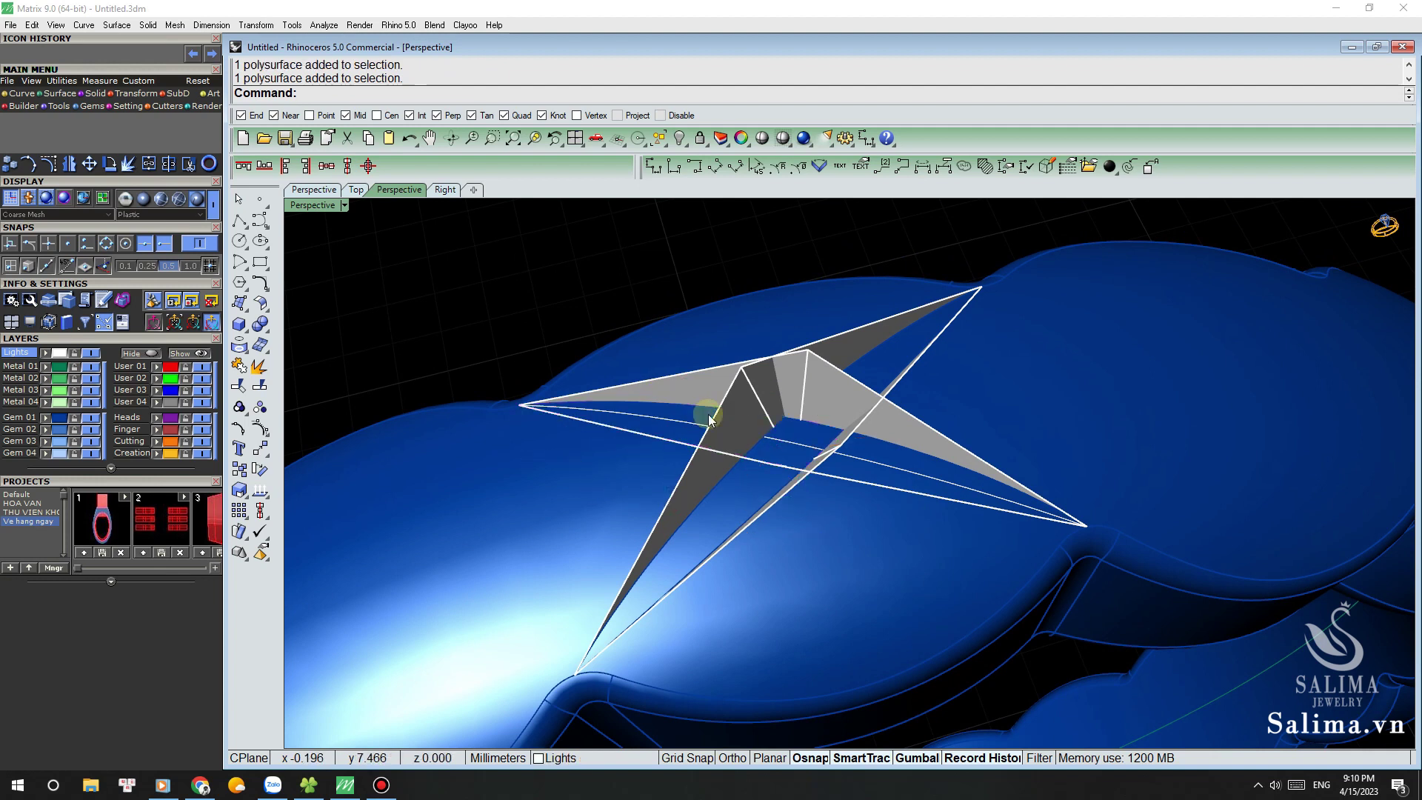
Step: Undo back before the mirror and re-mirror the cutter half across Y in Top view
key("ctrl+z")
scroll(709, 418, "down", 2)
key("ctrl+z")
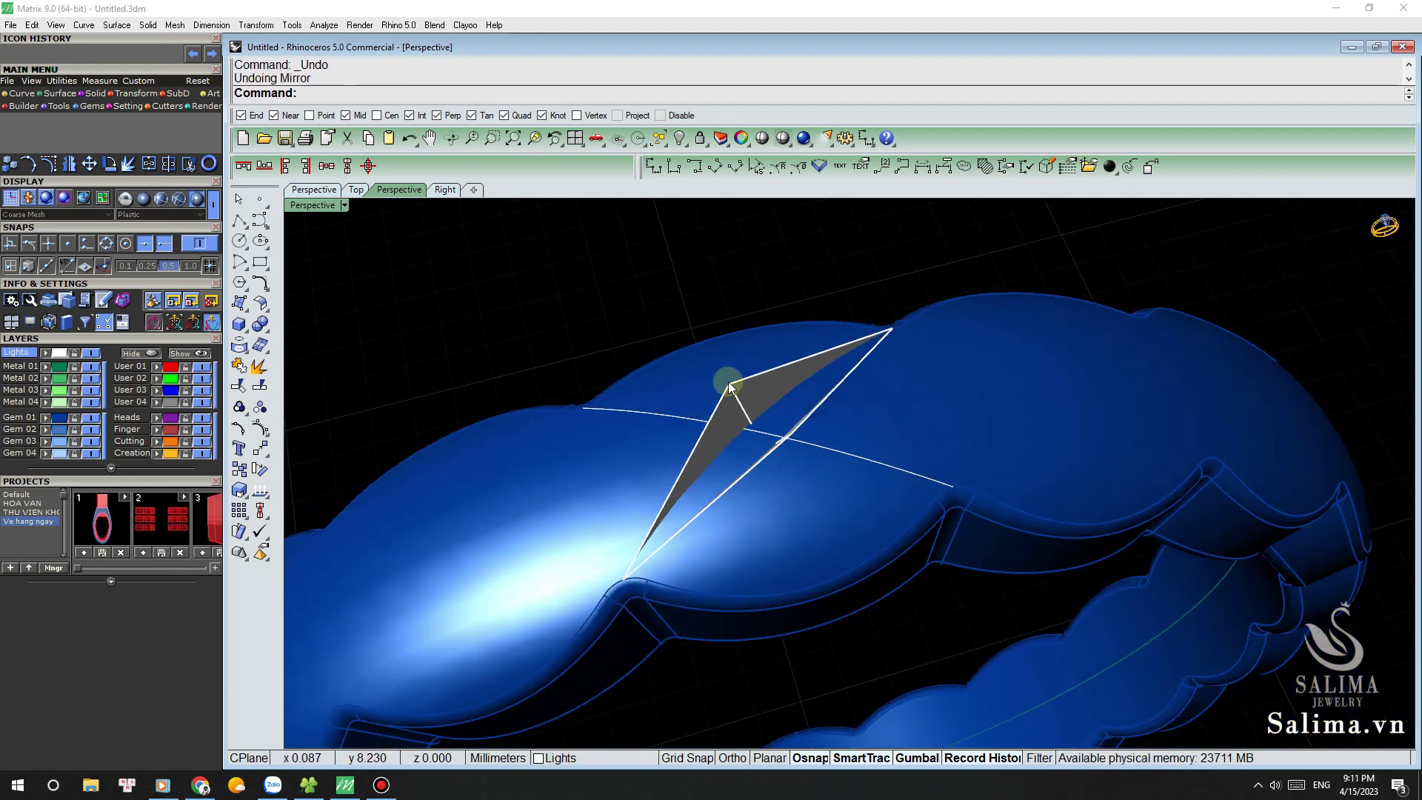
left_click(729, 388)
key("ctrl+F1")
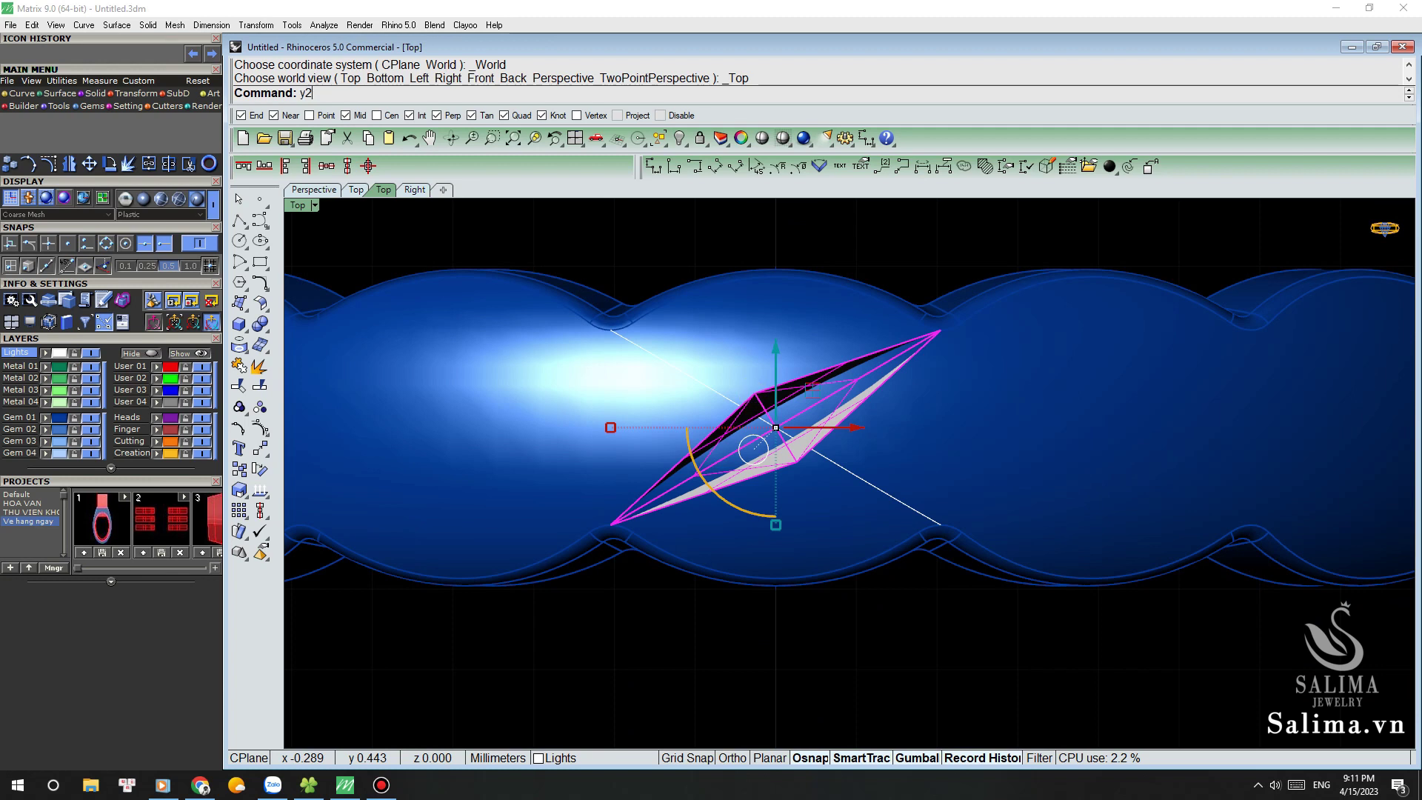
key("Return")
left_click(699, 251)
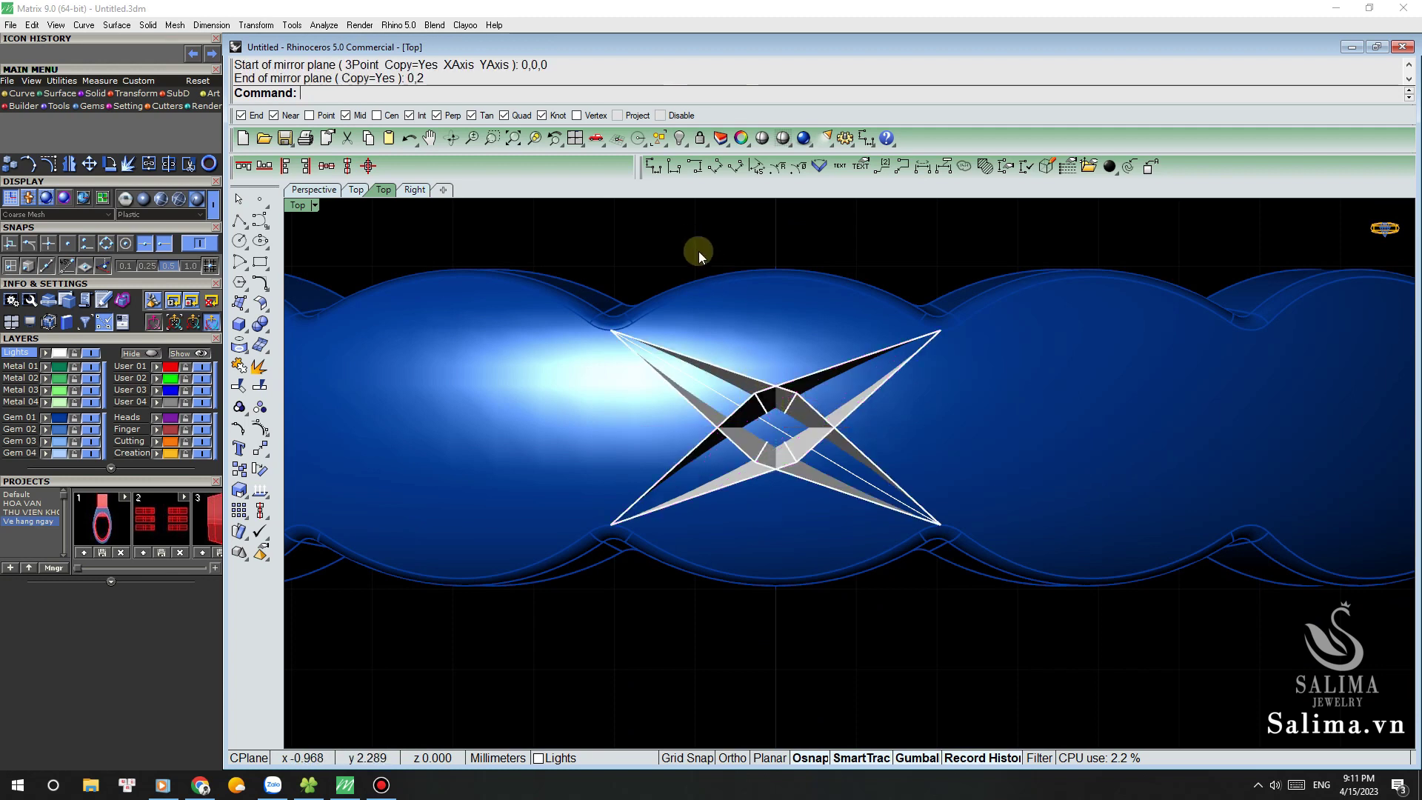
scroll(745, 409, "up", 4)
left_click(763, 391)
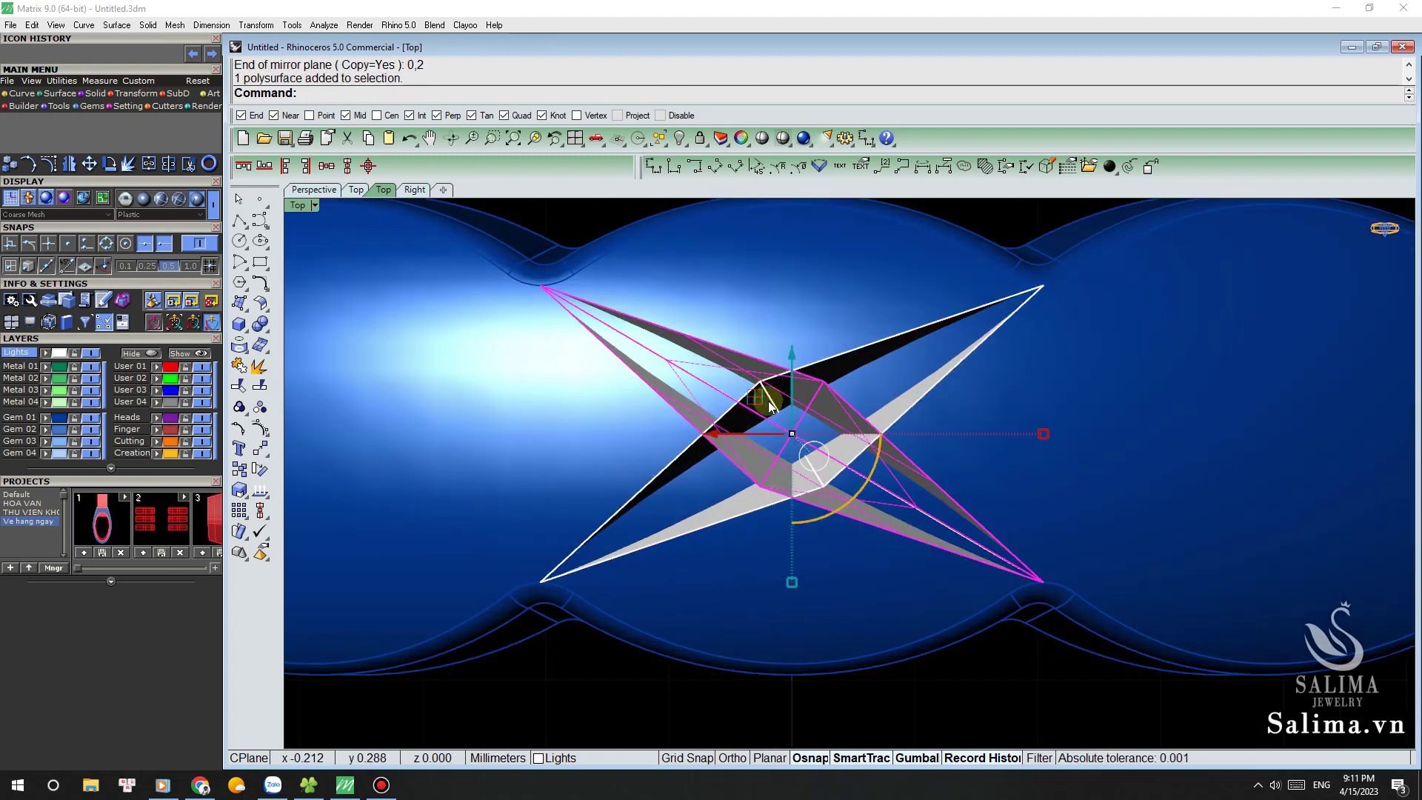
key("ctrl+F2")
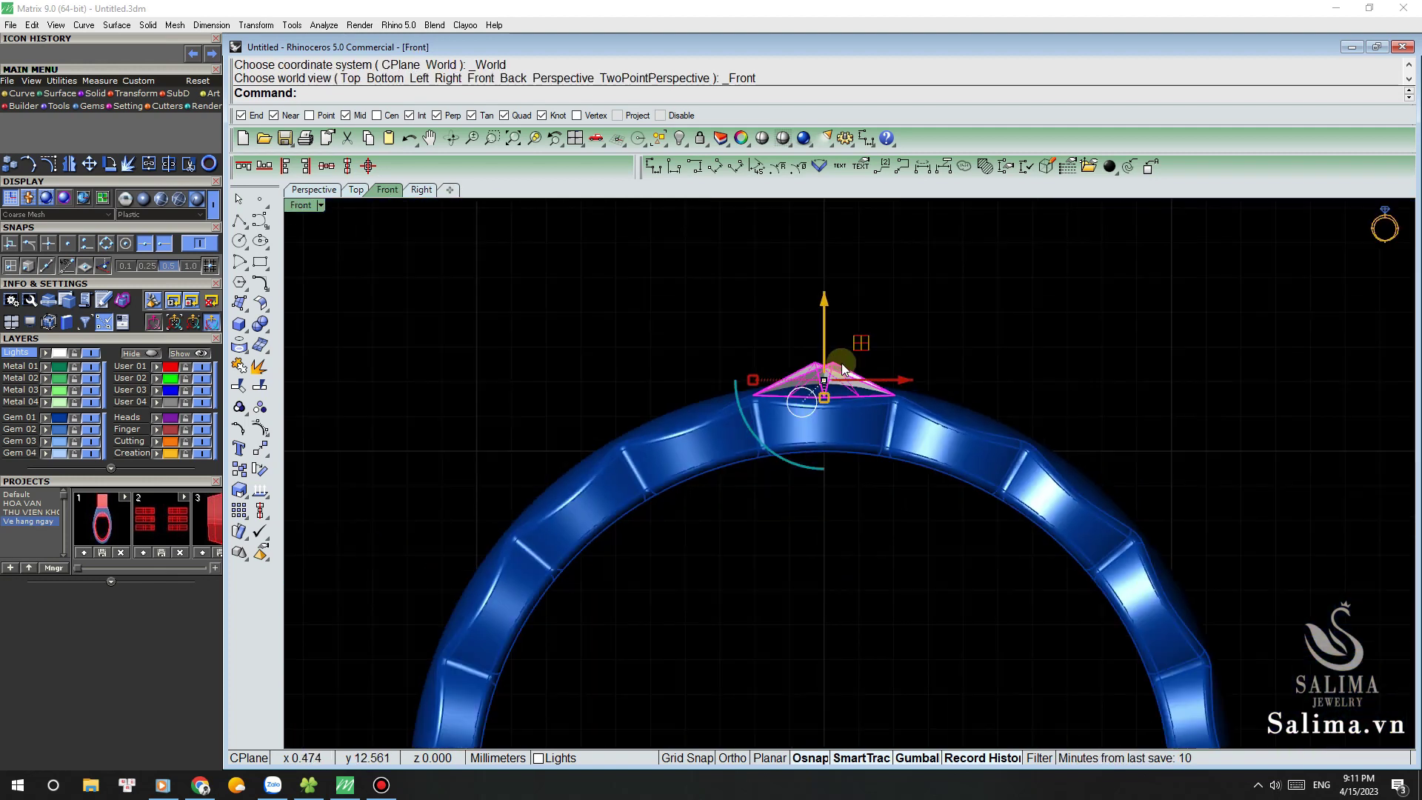
Step: Polar-array the star cutter 18 times over 360° around the ring
scroll(841, 365, "down", 5)
type("A")
key("Return")
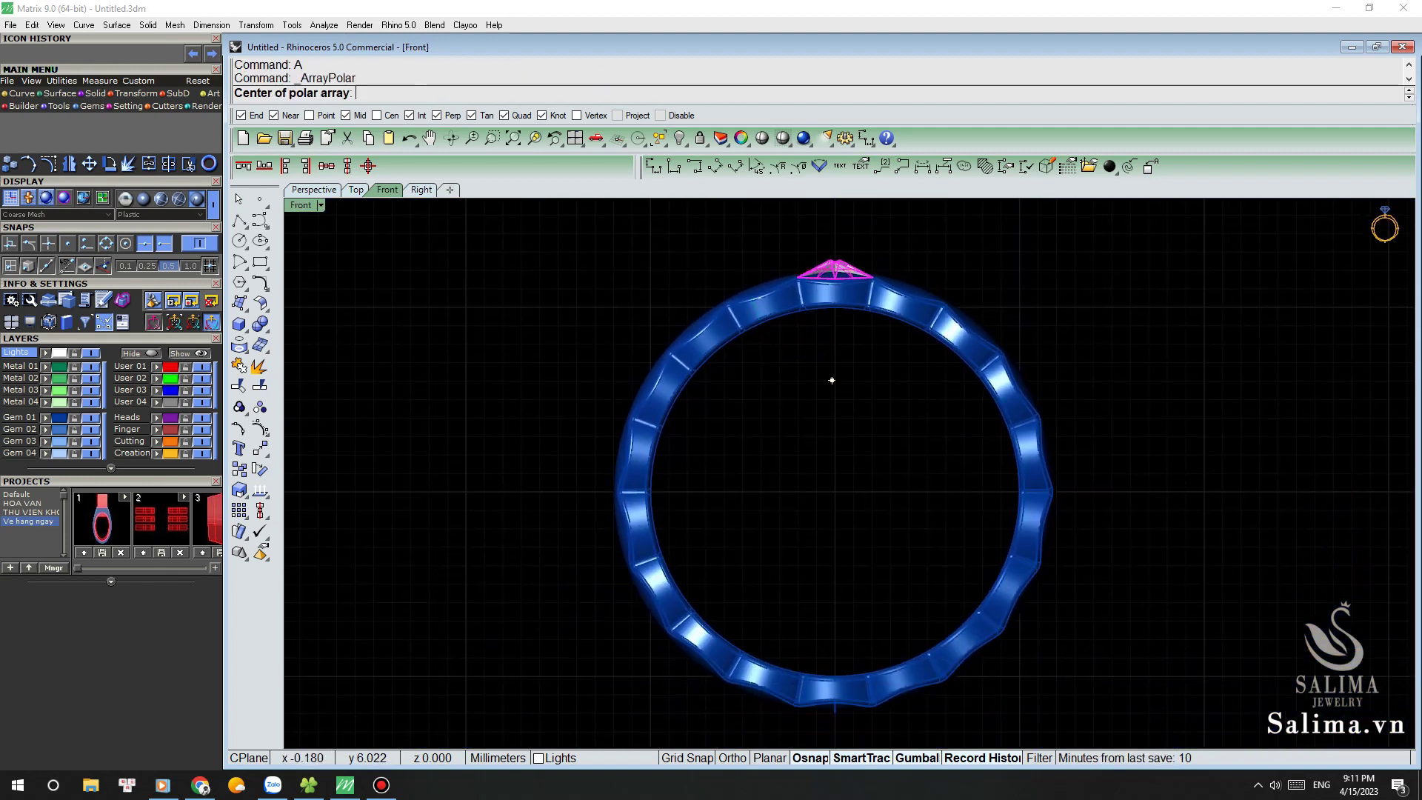
key("Return")
key("Return")
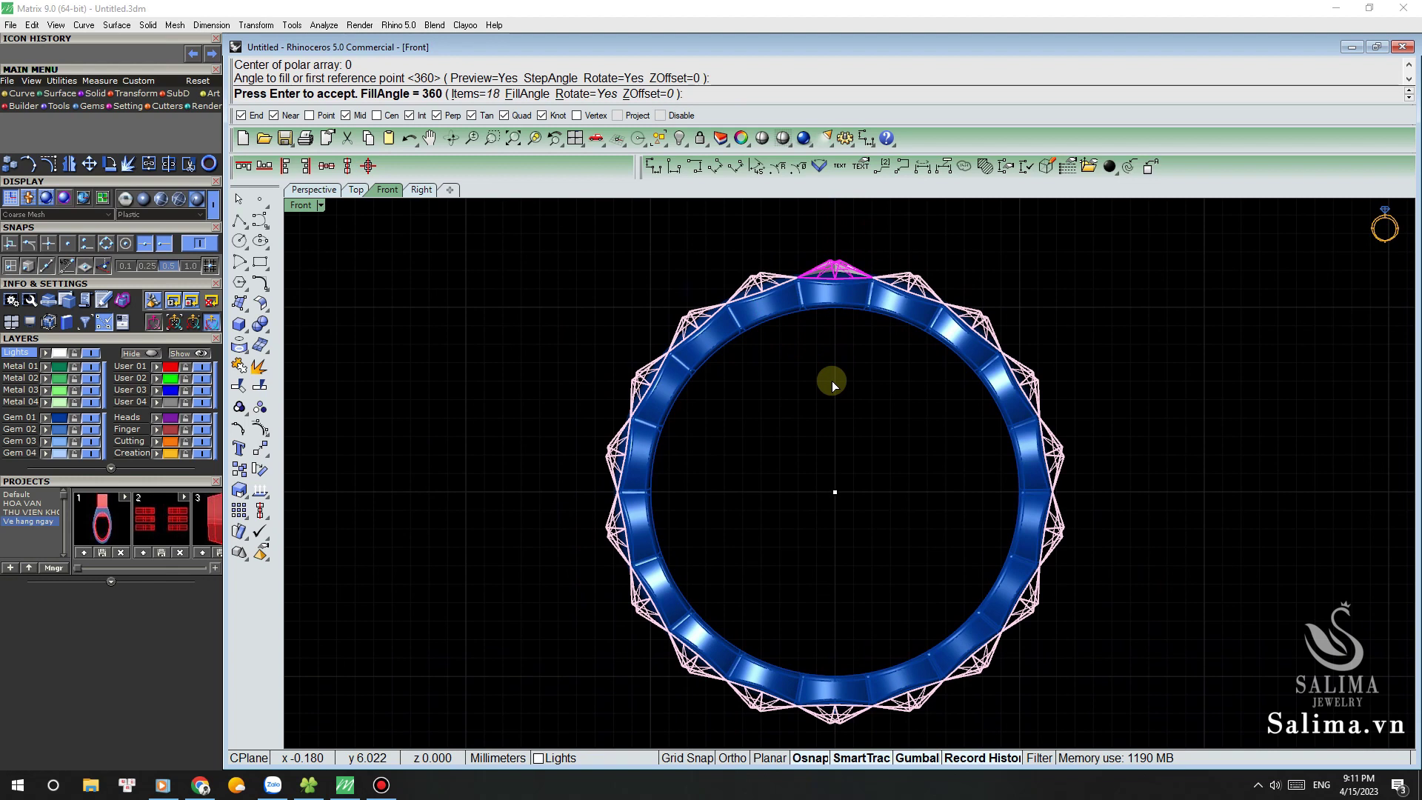
key("Return")
key("ctrl+F4")
mouse_move(832, 363)
right_mouse_down()
mouse_move(950, 424)
mouse_move(844, 338)
right_mouse_up()
Step: BooleanSplit the band with all arrayed cutters and window-select the top cutter pieces
left_click(845, 338)
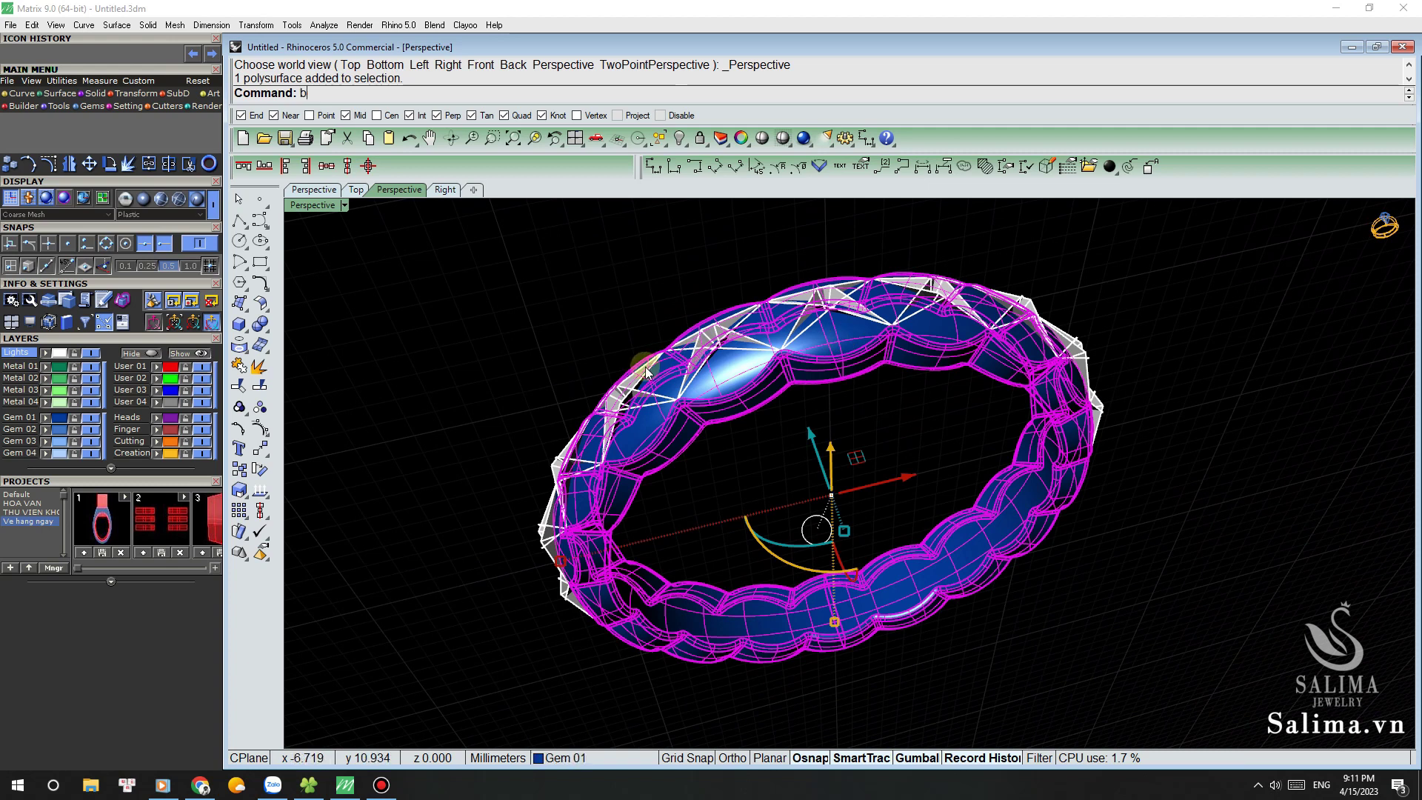
type("s")
key("Return")
left_click(60, 354)
right_click(599, 321)
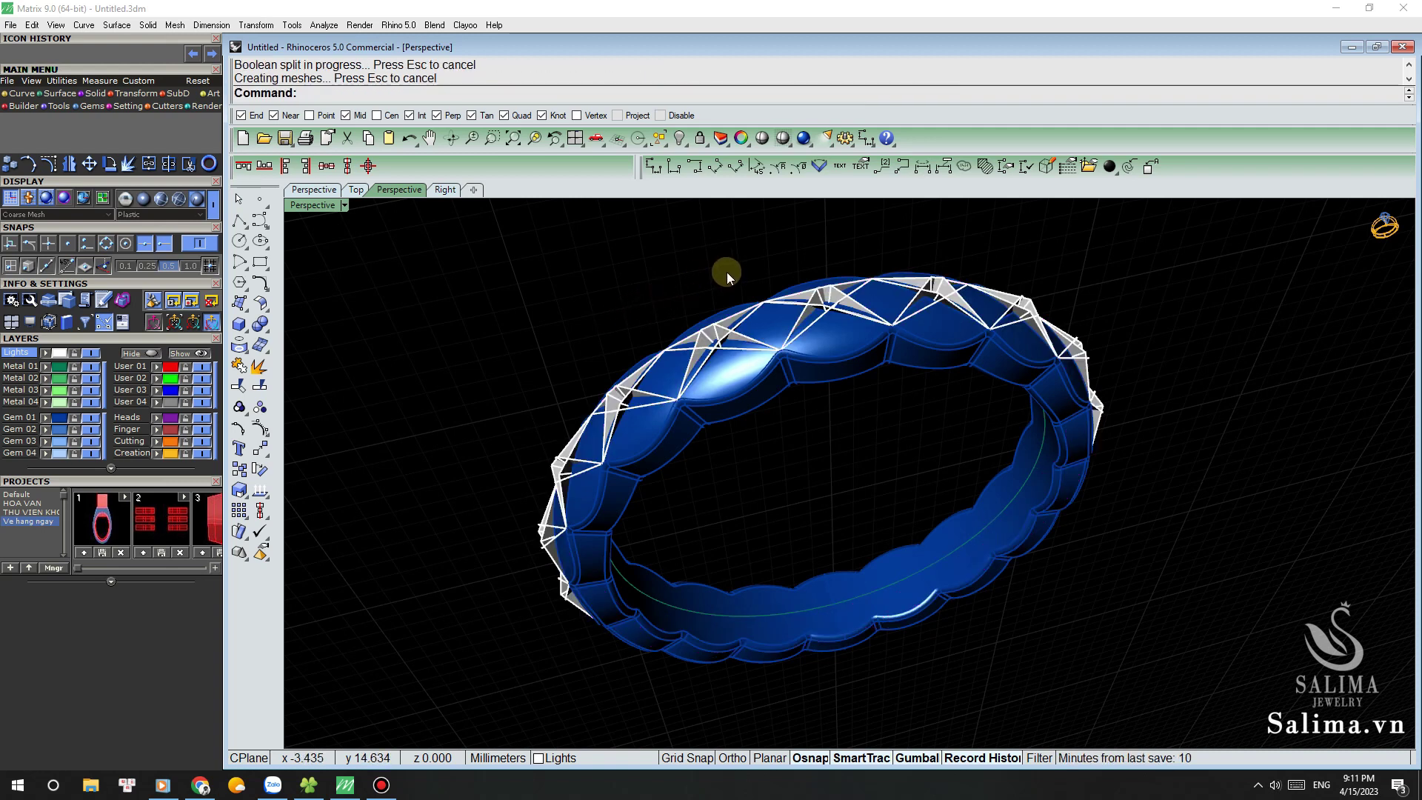
right_click_drag(726, 272, 682, 264)
left_click_drag(640, 229, 961, 427)
Step: Delete the white cutter pieces group by group around the ring
key("Delete")
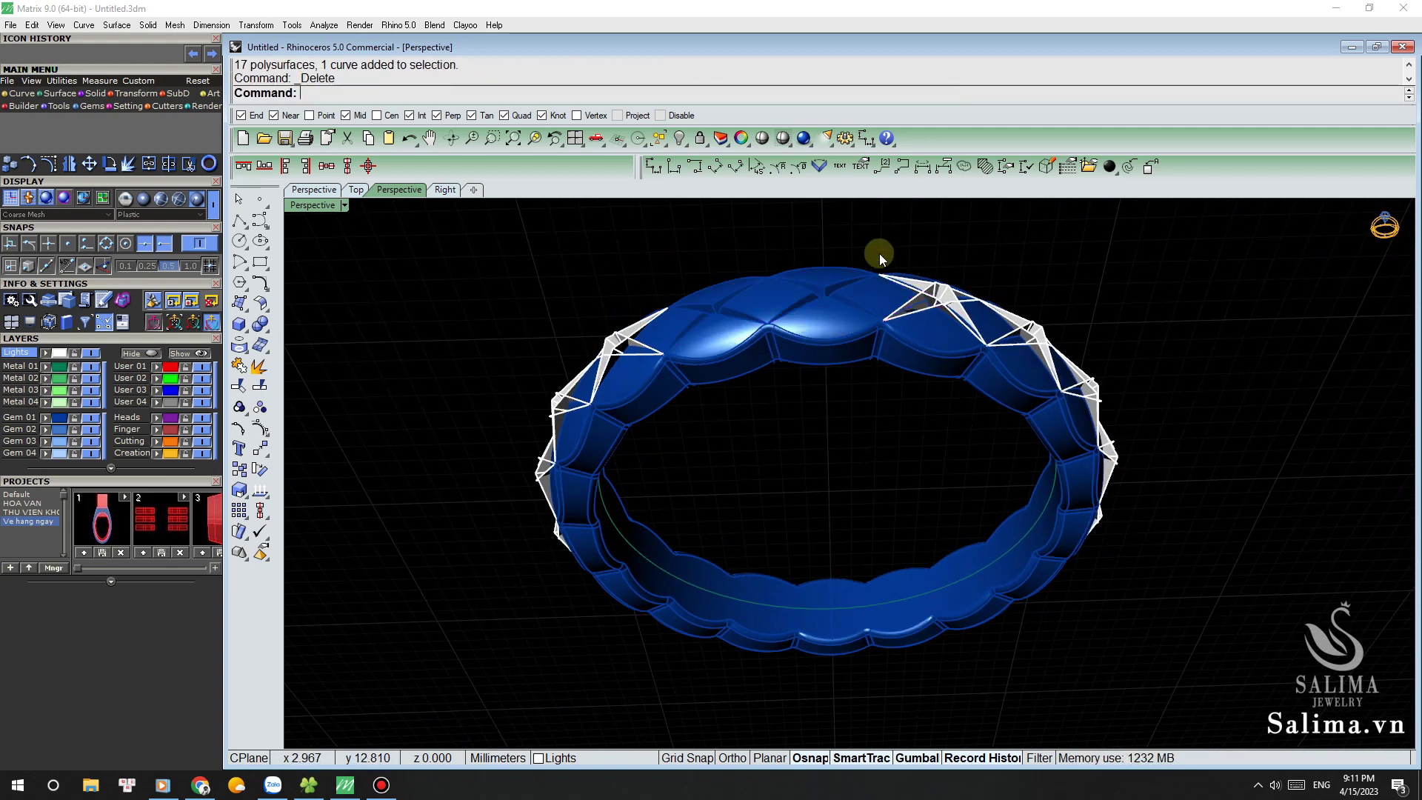
left_click_drag(1099, 422, 748, 335)
key("Delete")
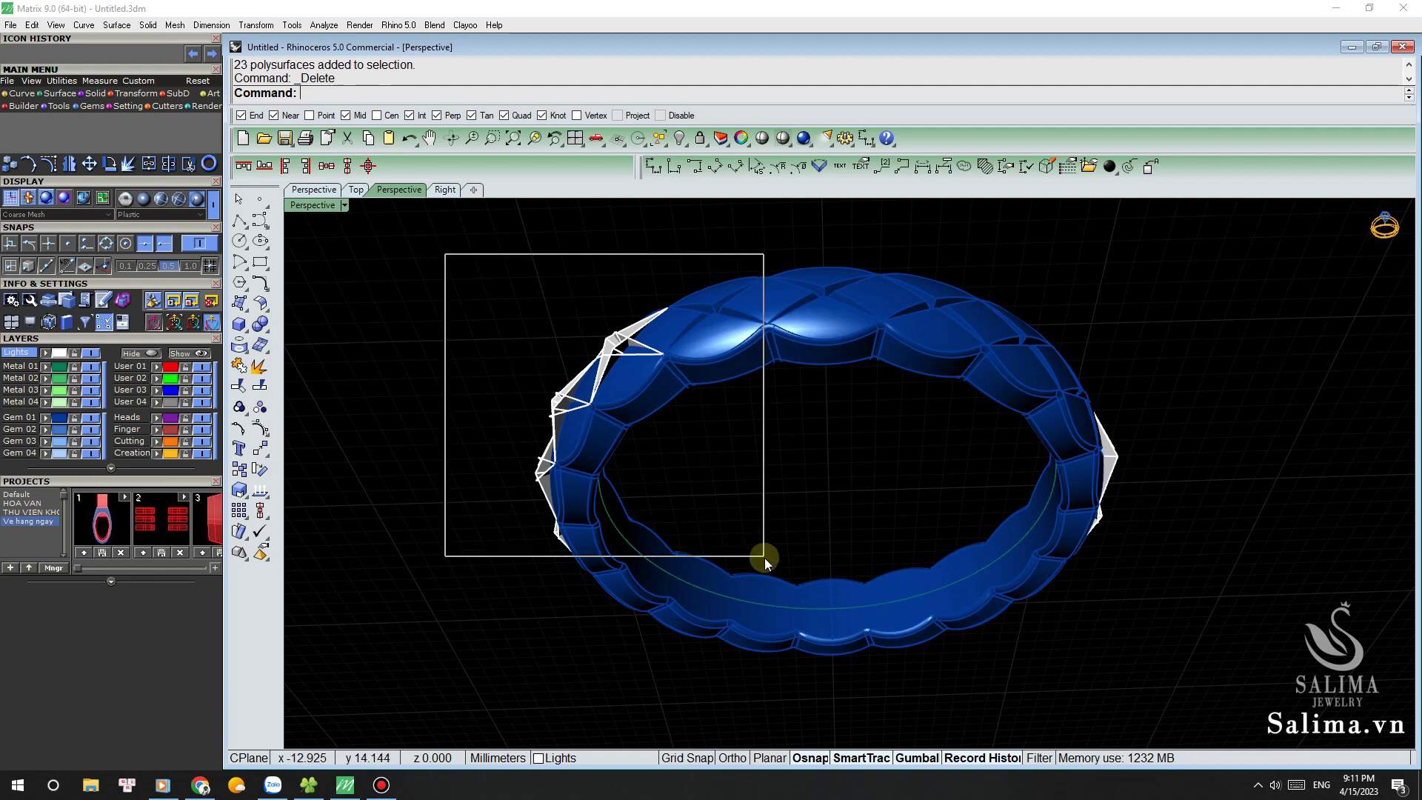
left_click_drag(764, 558, 764, 557)
key("Delete")
right_click_drag(764, 558, 575, 543)
left_click_drag(575, 543, 761, 532)
key("Delete")
right_click_drag(1015, 546, 825, 308)
left_click_drag(803, 260, 1094, 571)
key("Delete")
mouse_move(1094, 571)
right_mouse_down()
mouse_move(933, 461)
mouse_move(933, 486)
mouse_move(857, 485)
mouse_move(960, 552)
mouse_move(911, 482)
mouse_move(761, 343)
mouse_move(673, 482)
right_mouse_up()
Step: Orbit and zoom the Perspective view to inspect the faceted band upright
scroll(889, 476, "up", 5)
scroll(960, 552, "down", 5)
scroll(673, 482, "up", 5)
scroll(720, 448, "up", 2)
scroll(727, 446, "down", 2)
scroll(776, 465, "down", 3)
mouse_move(776, 464)
right_mouse_down()
mouse_move(876, 435)
mouse_move(1000, 428)
mouse_move(943, 514)
mouse_move(846, 392)
mouse_move(777, 353)
mouse_move(762, 381)
mouse_move(787, 400)
right_mouse_up()
scroll(993, 428, "down", 3)
scroll(942, 514, "up", 2)
scroll(807, 361, "up", 3)
scroll(807, 361, "down", 2)
scroll(889, 387, "down", 3)
mouse_move(889, 387)
right_mouse_down()
mouse_move(778, 406)
mouse_move(694, 381)
mouse_move(898, 371)
mouse_move(993, 343)
mouse_move(898, 390)
mouse_move(987, 397)
mouse_move(842, 458)
mouse_move(793, 565)
mouse_move(780, 622)
mouse_move(860, 679)
mouse_move(865, 661)
mouse_move(920, 644)
mouse_move(856, 635)
mouse_move(841, 704)
mouse_move(853, 556)
mouse_move(819, 463)
mouse_move(736, 419)
mouse_move(664, 413)
mouse_move(860, 406)
right_mouse_up()
scroll(859, 405, "down", 2)
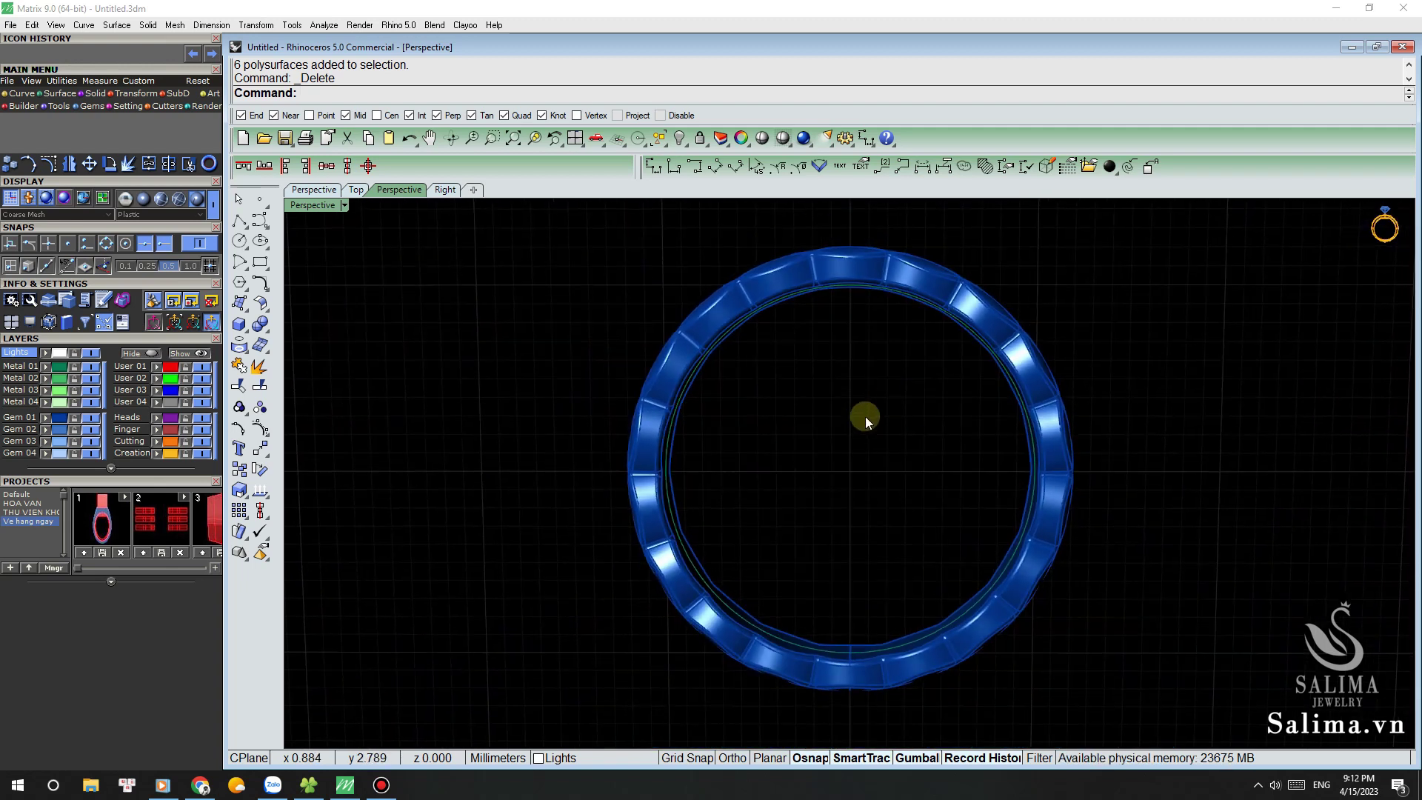
Step: In Front view, add a 20.00 linear dimension across the ring's inner diameter
key("ctrl+F2")
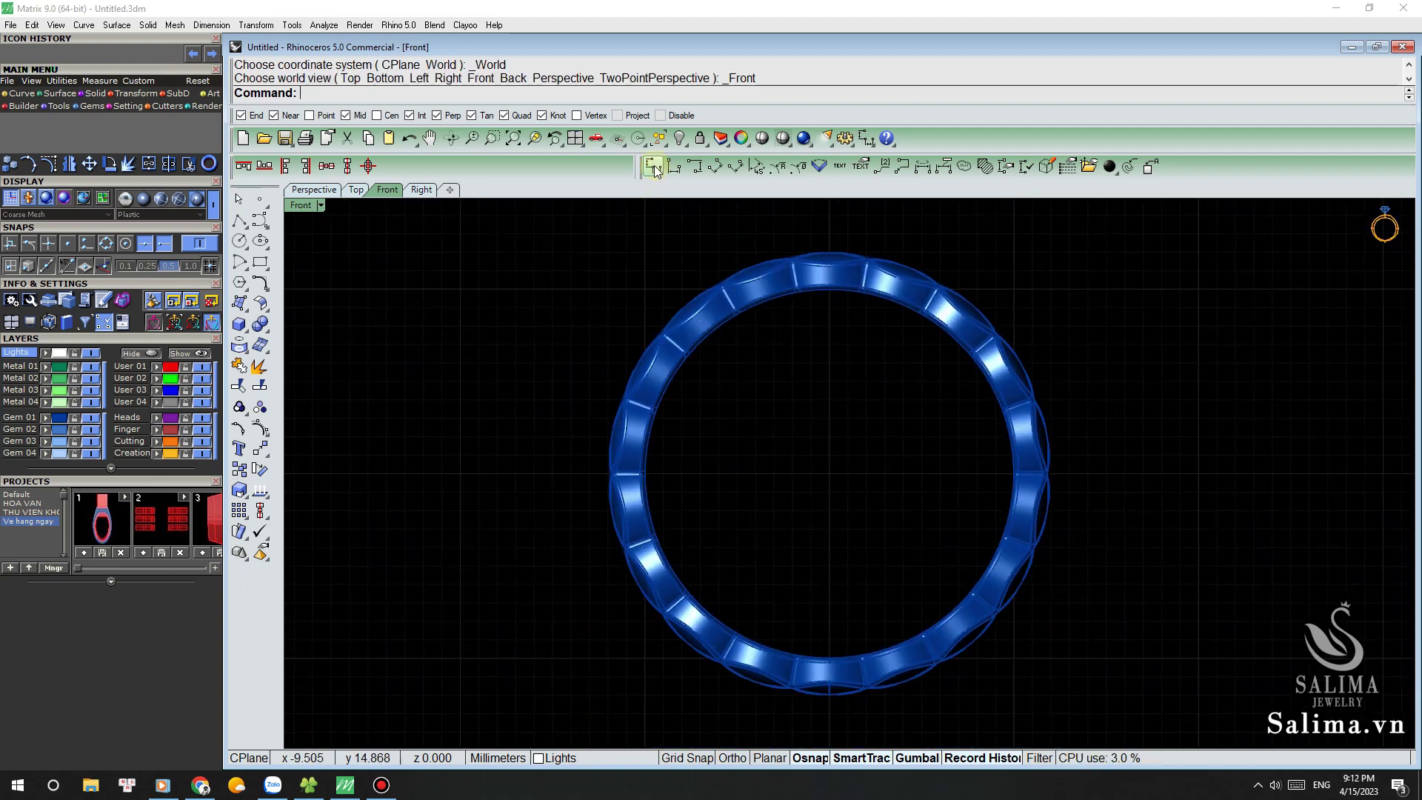
left_click(653, 167)
left_click(644, 478)
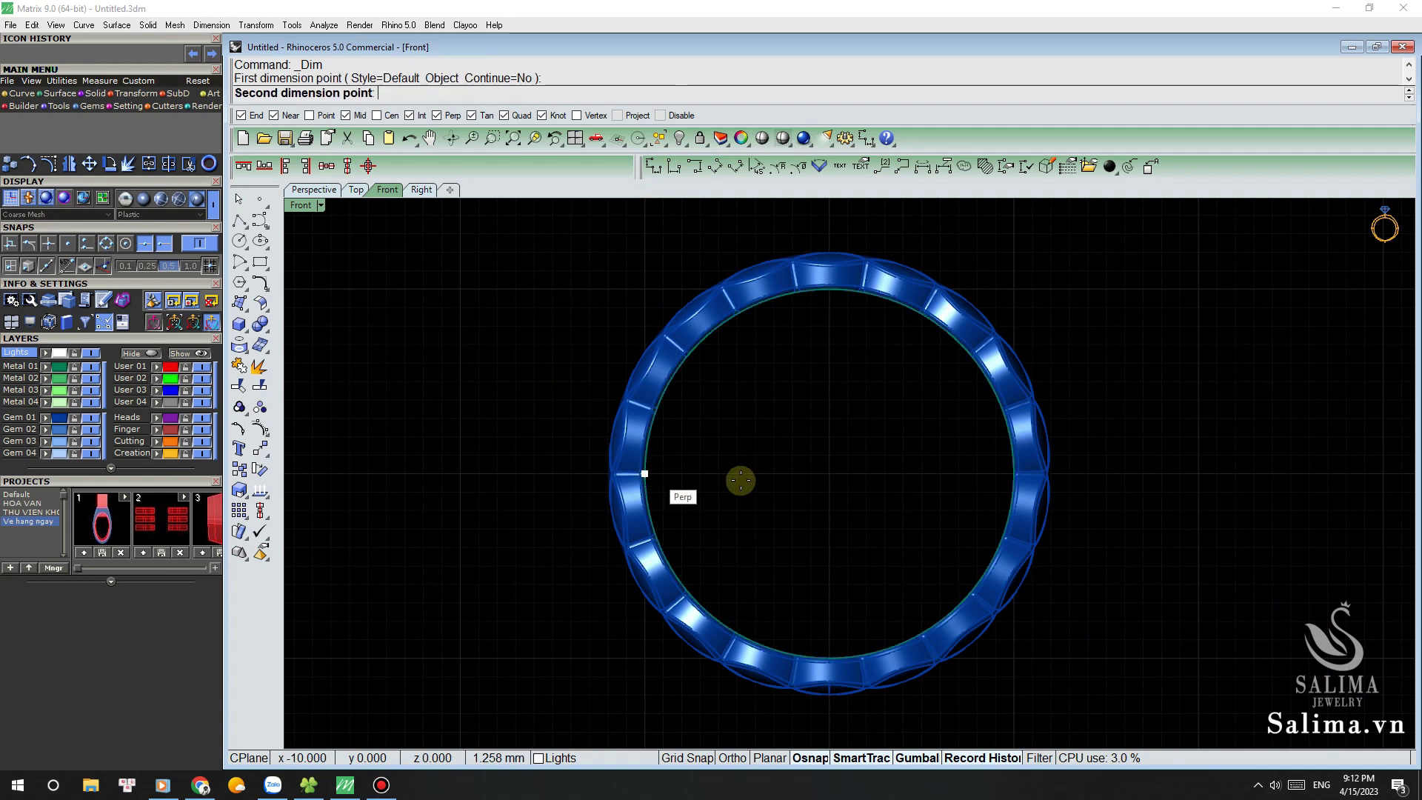
left_click(1004, 473)
left_click(981, 474)
scroll(600, 463, "up", 3)
scroll(740, 385, "down", 4)
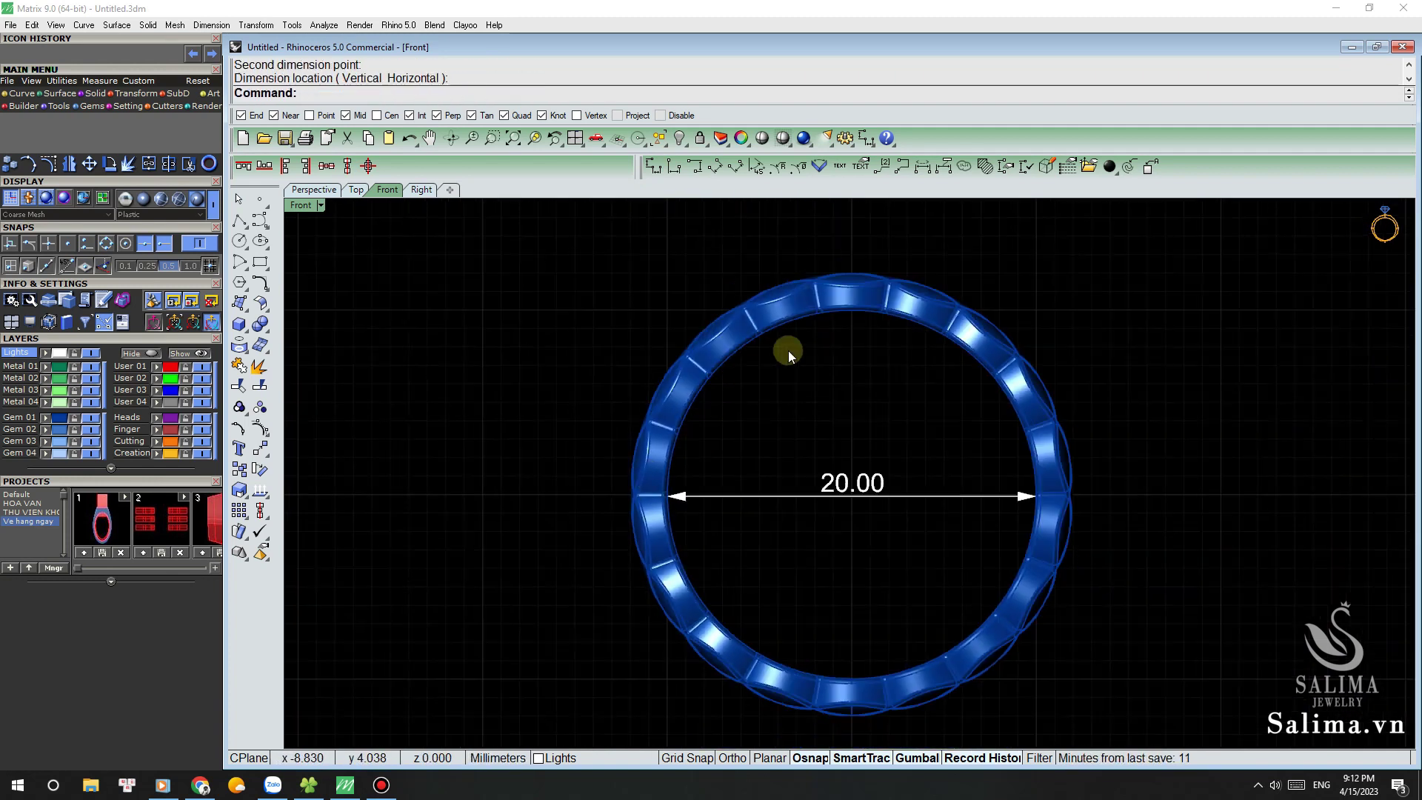
scroll(788, 350, "up", 1)
scroll(834, 337, "up", 5)
Step: Add a 1.97 dimension for the band thickness at the top, placed to the right
key("Return")
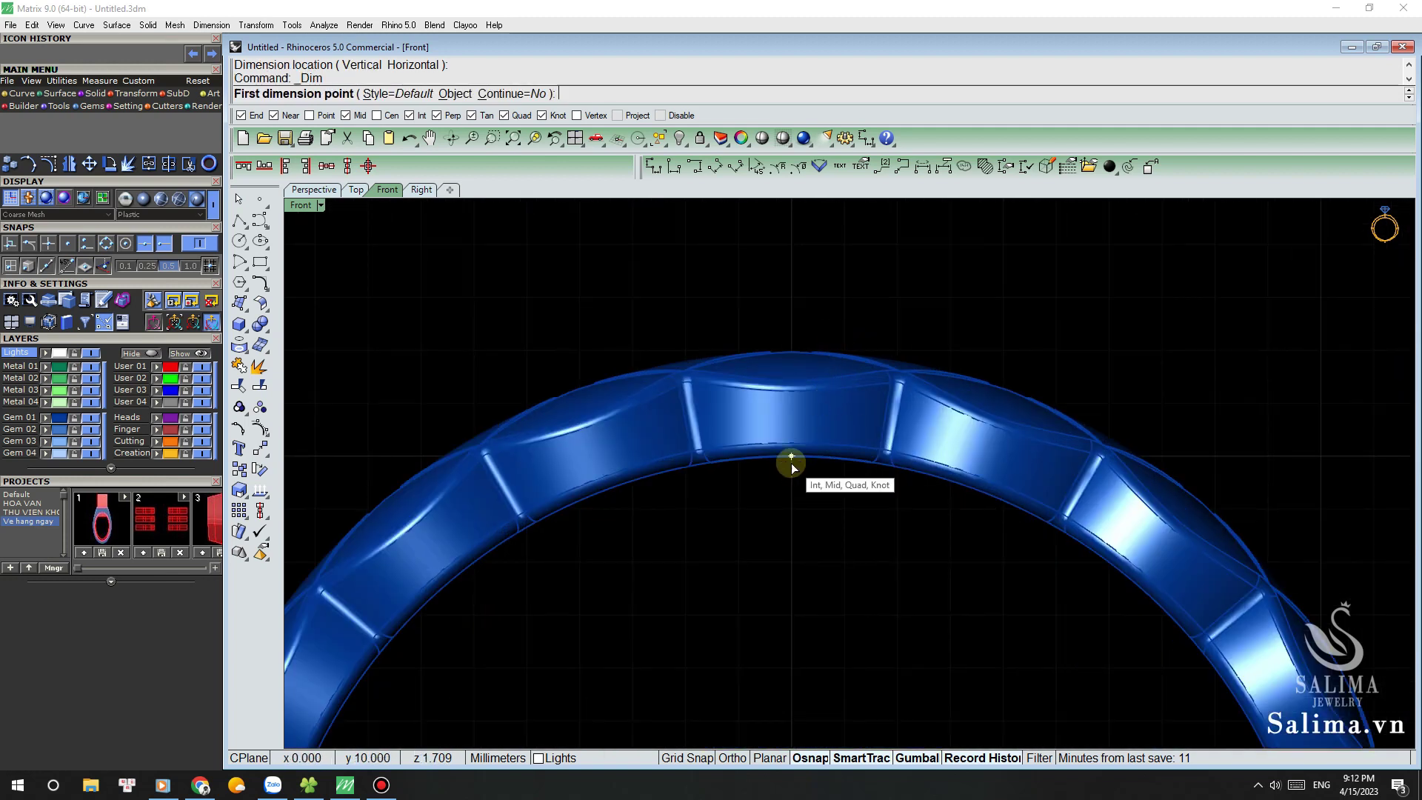
left_click(790, 461)
scroll(799, 334, "up", 2)
scroll(772, 379, "up", 2)
left_click(772, 379)
scroll(773, 381, "down", 3)
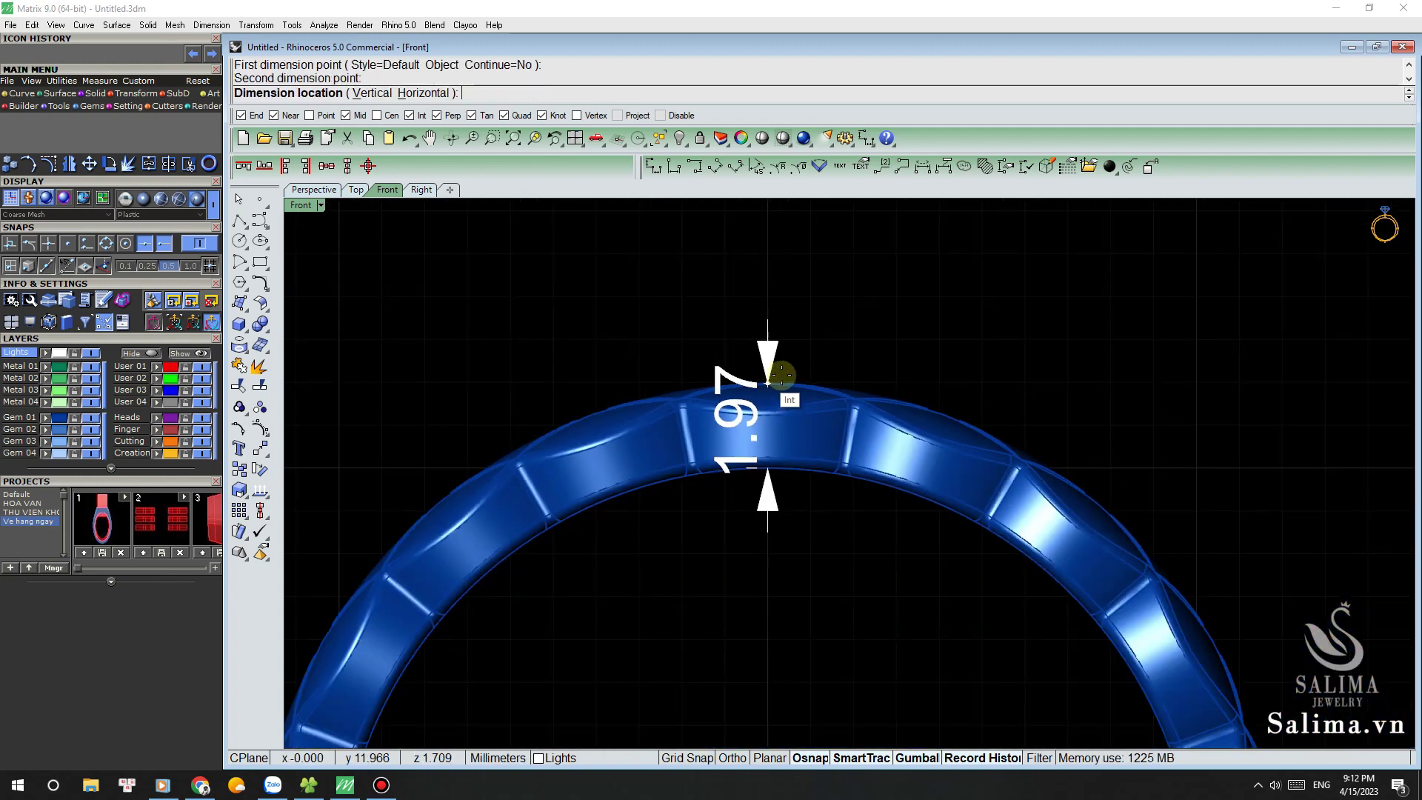
left_click(1197, 385)
scroll(908, 323, "down", 3)
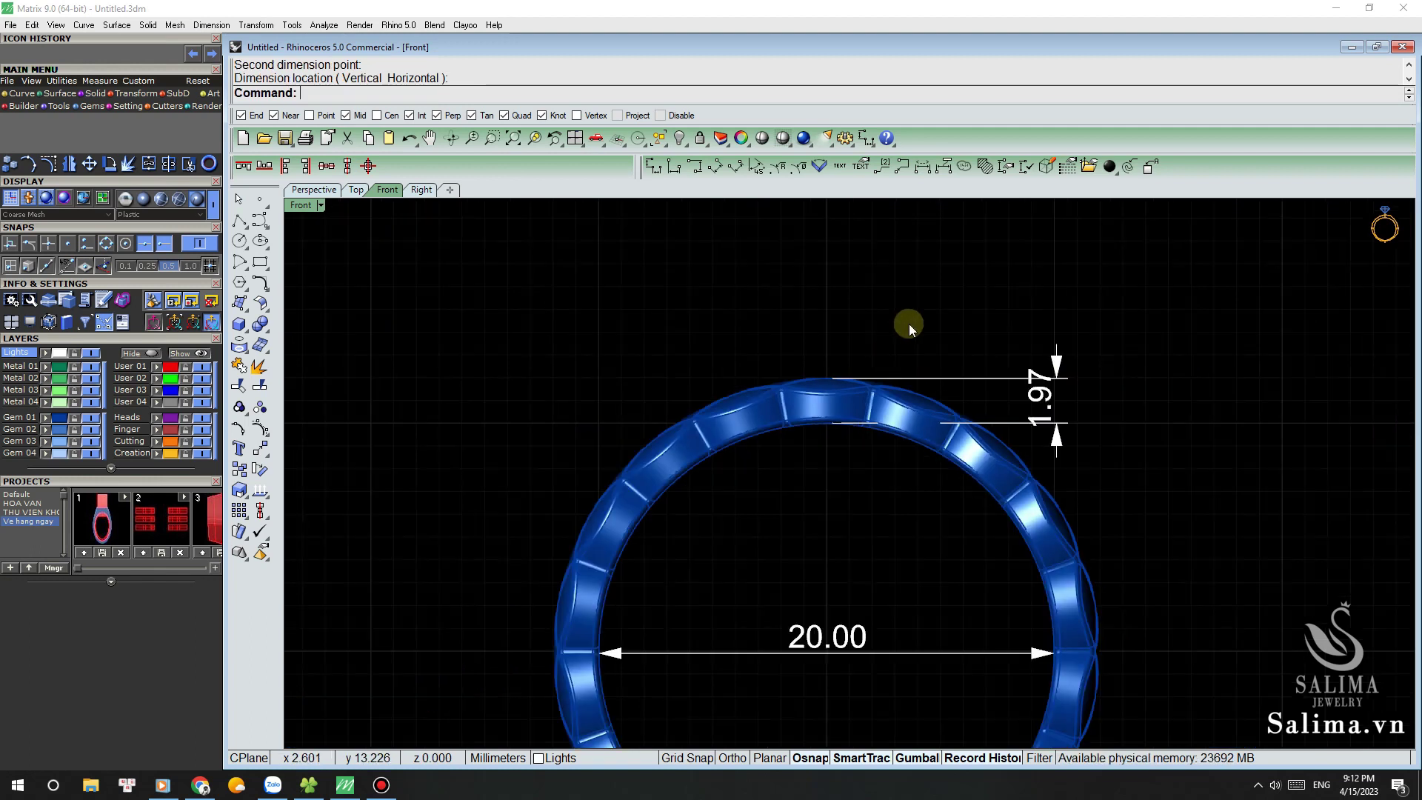
scroll(902, 266, "down", 1)
scroll(897, 273, "down", 1)
right_click_drag(897, 274, 906, 291)
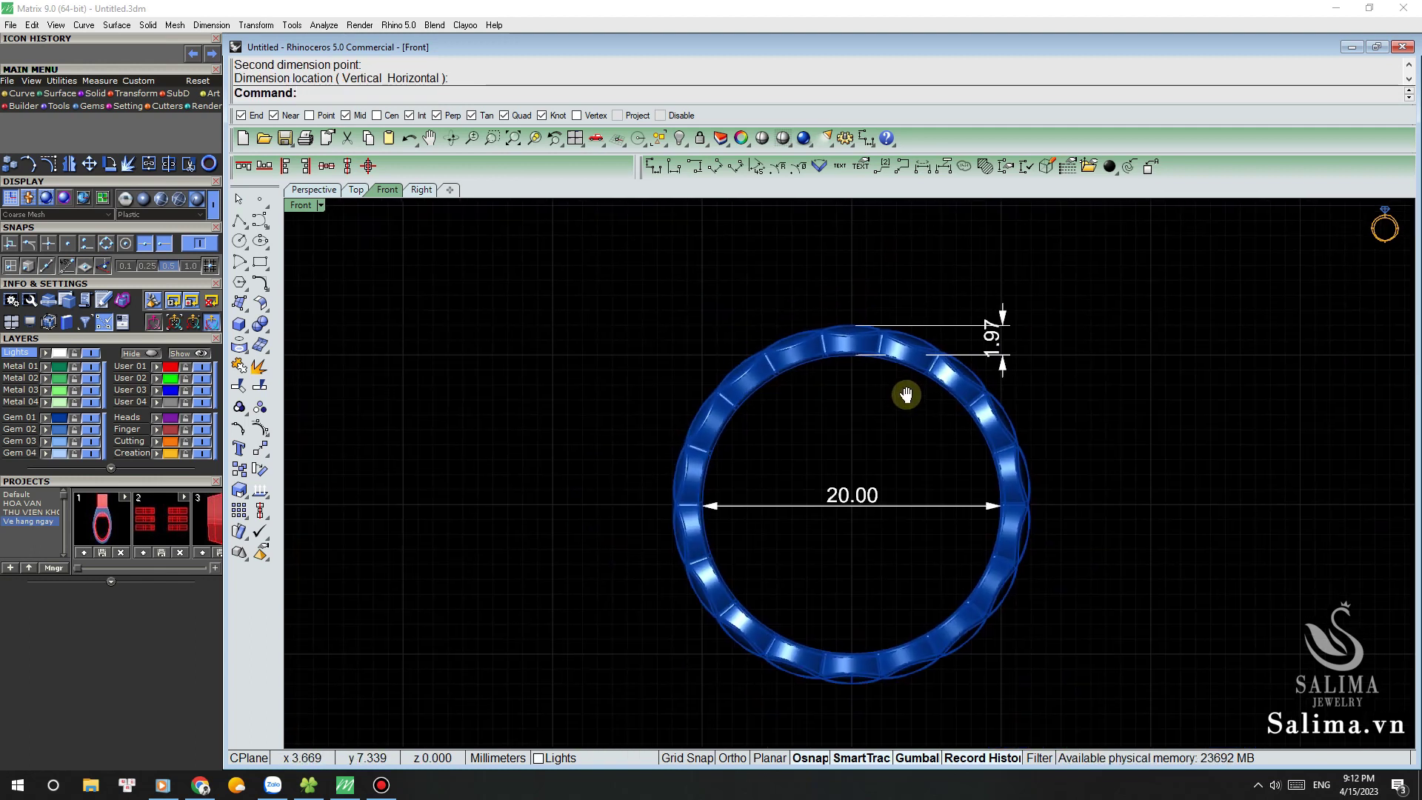